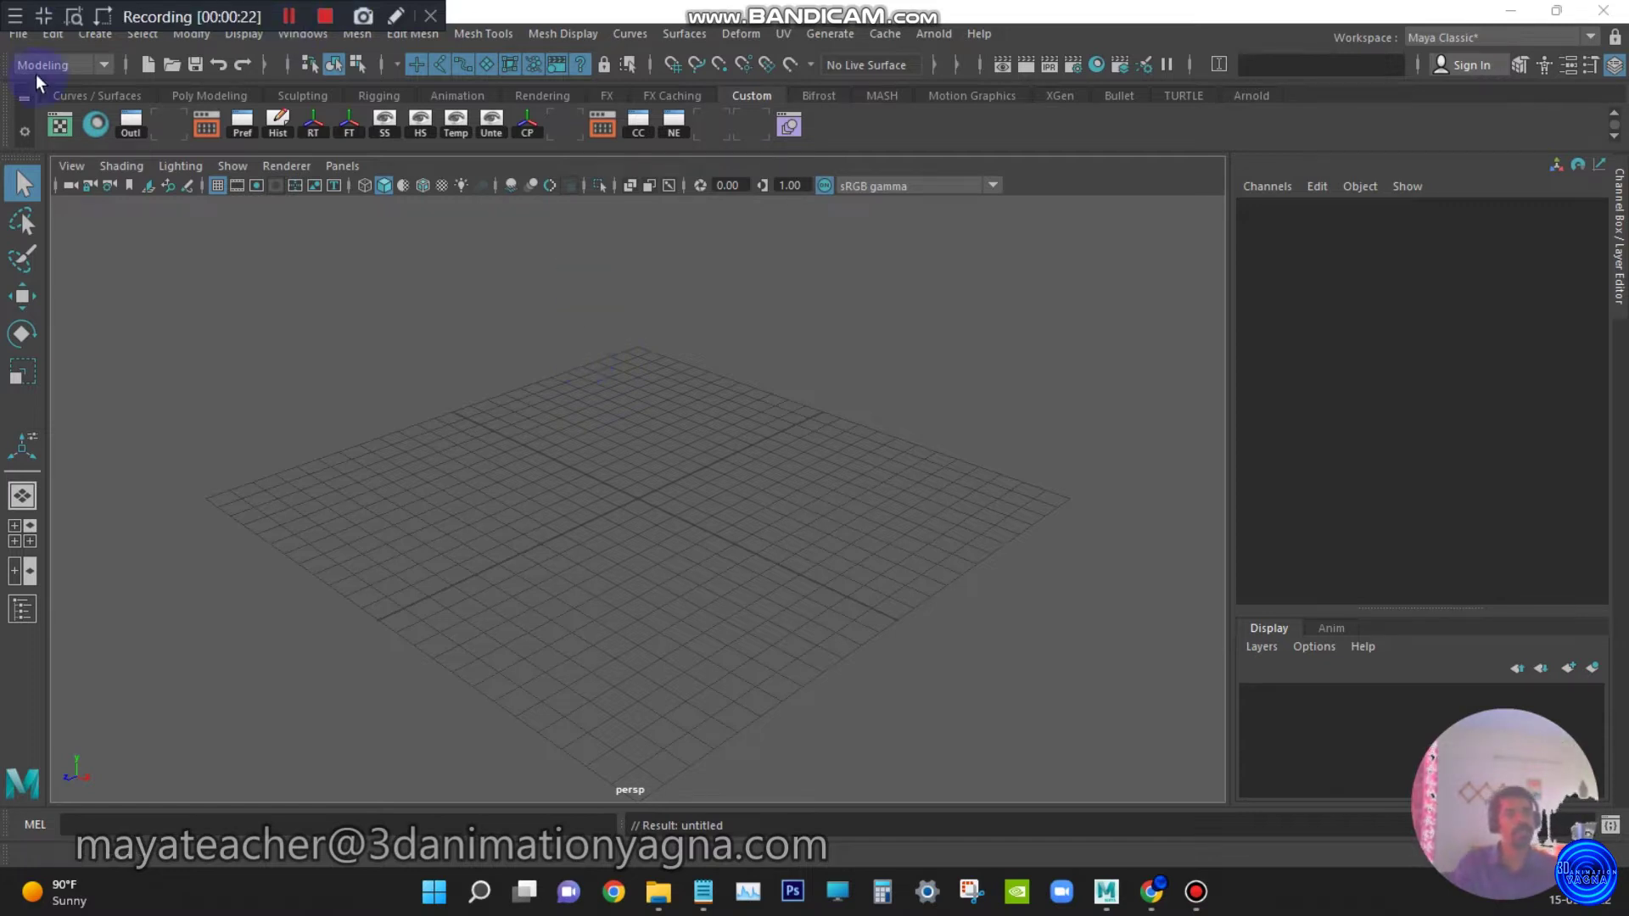
Create a polygon cube at the origin and frame it in the perspective view
{"action": "left_click", "coordinate": [95, 34]}
{"action": "mouse_move", "coordinate": [135, 109]}
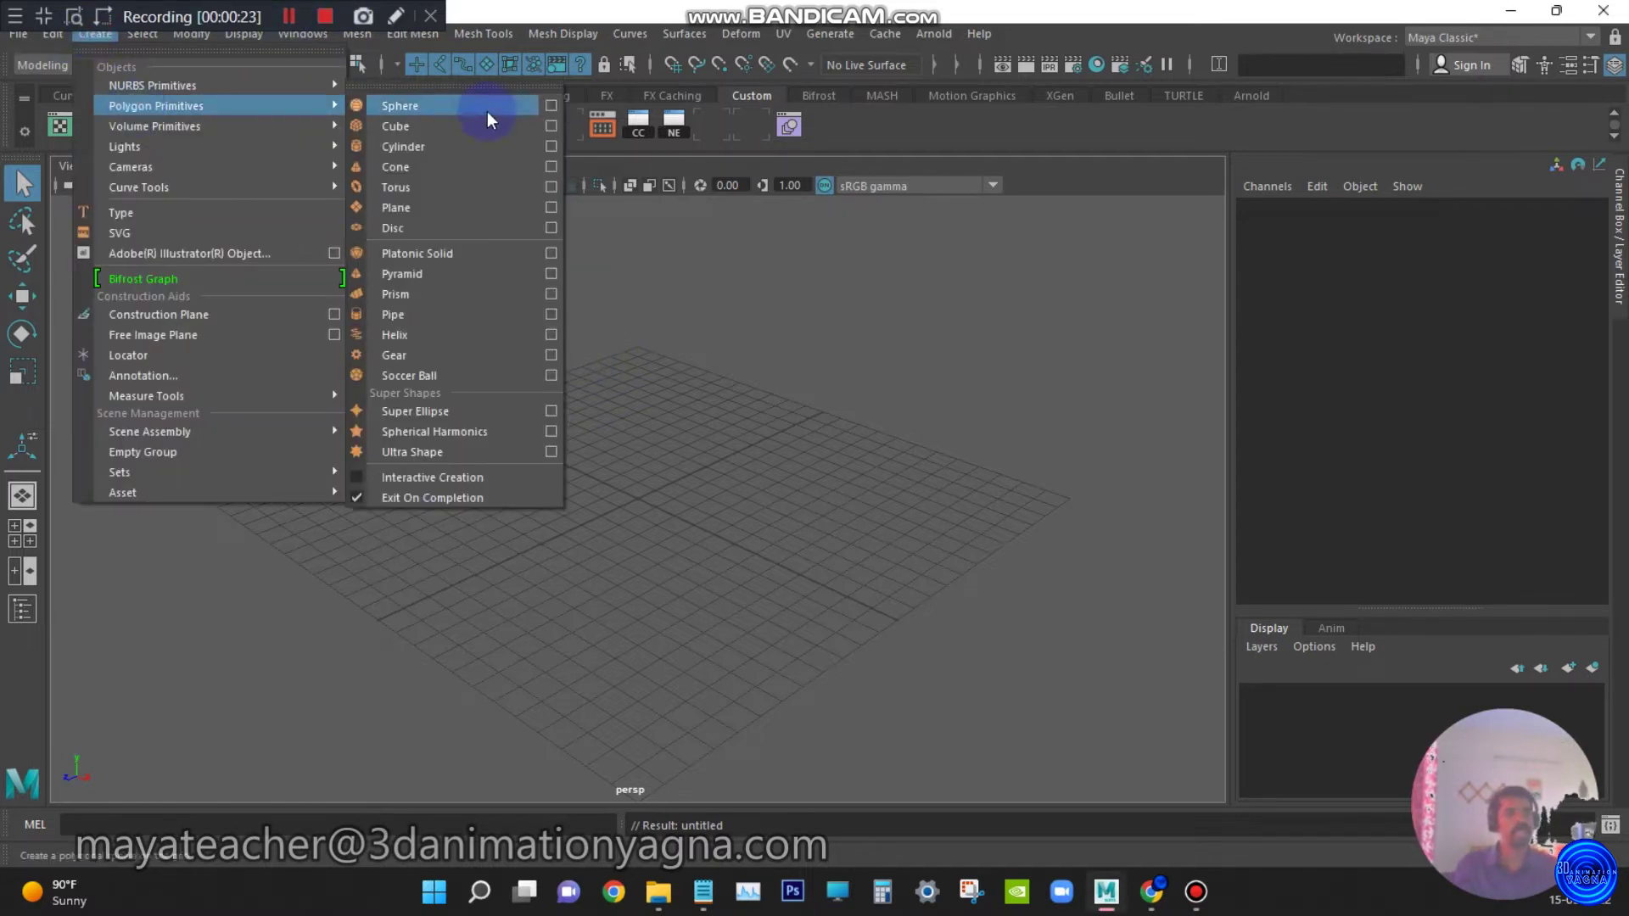
{"action": "left_click", "coordinate": [432, 129]}
{"action": "key", "text": "f"}
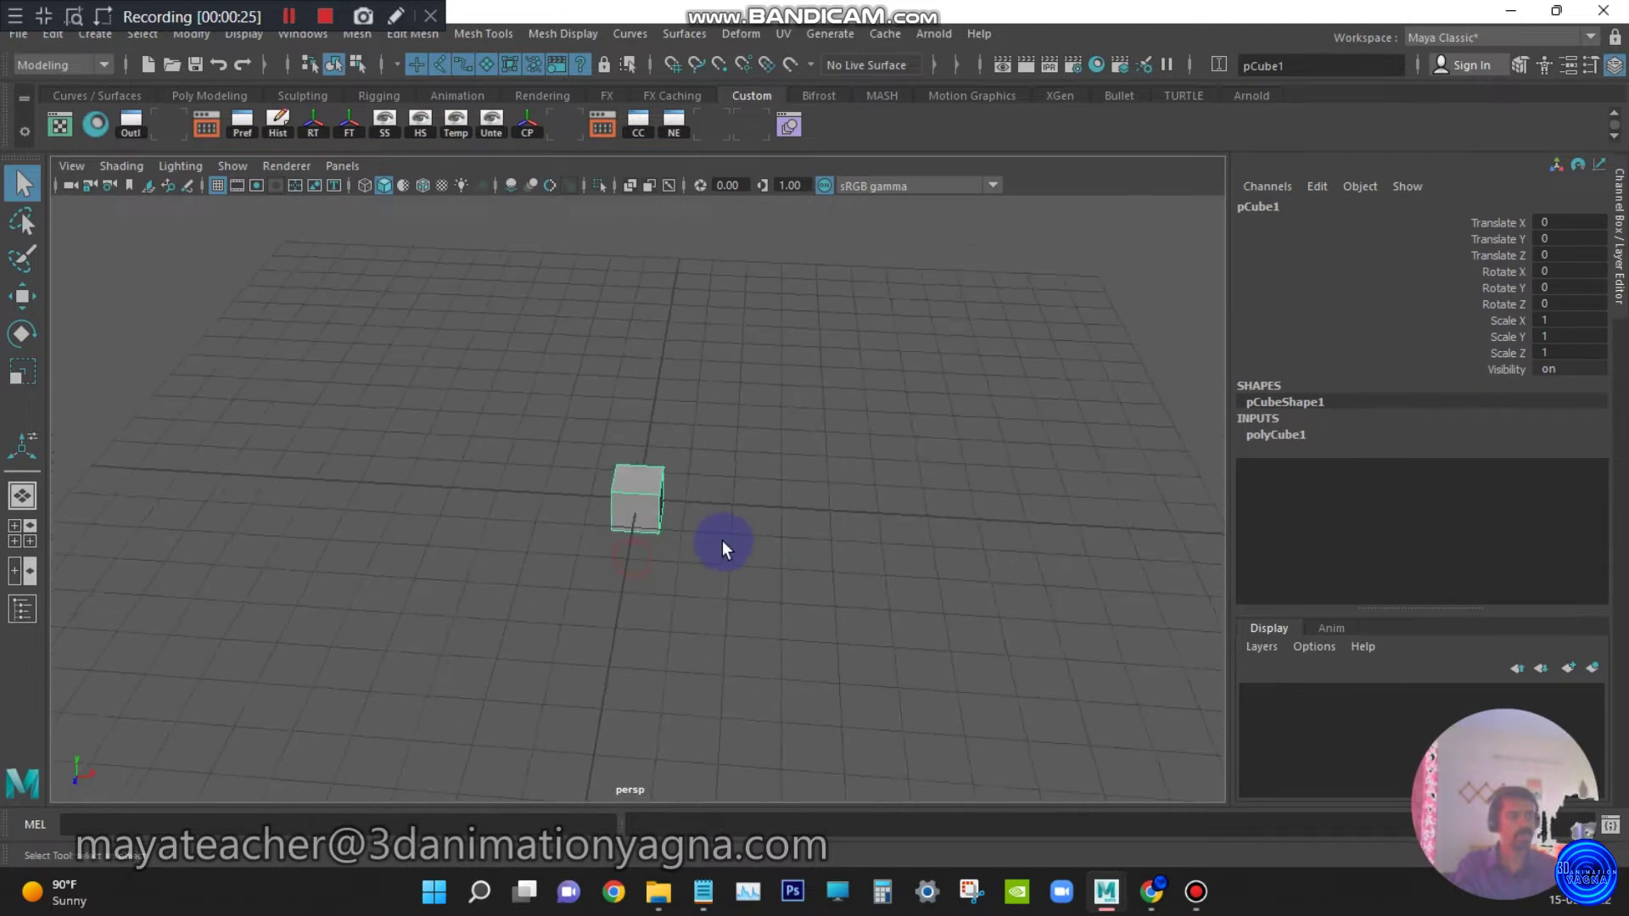
Set the cube's construction width to 6 and its depth to 1.7
{"action": "left_click", "coordinate": [1338, 609]}
{"action": "left_click", "coordinate": [1302, 430]}
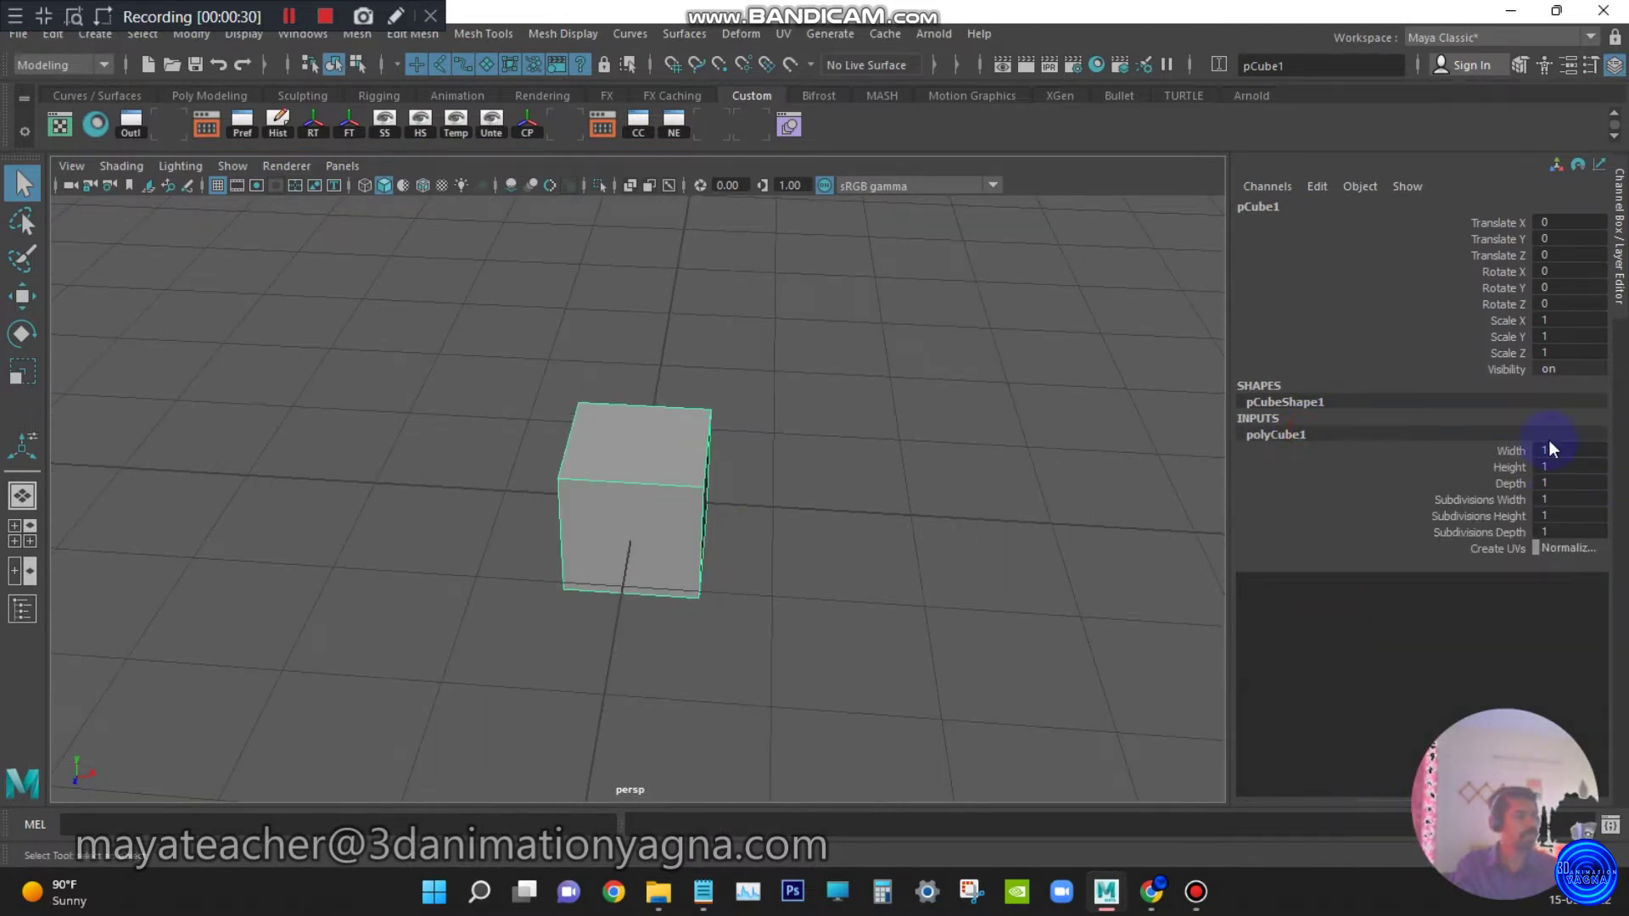
{"action": "double_click", "coordinate": [1556, 449]}
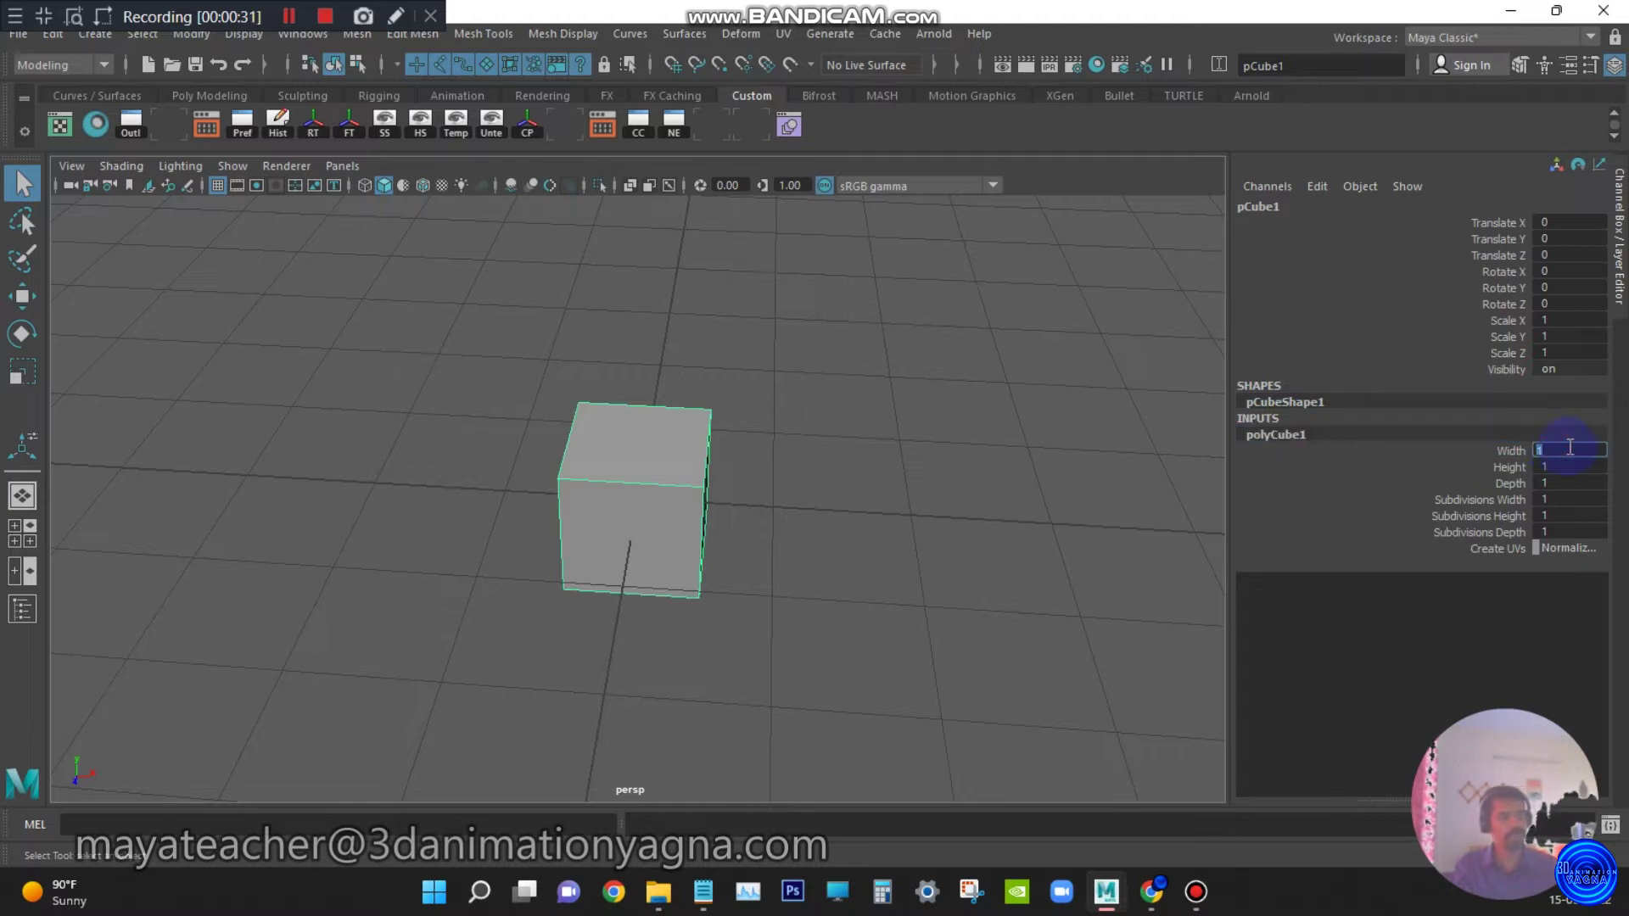
{"action": "type", "text": "6"}
{"action": "key", "text": "Tab"}
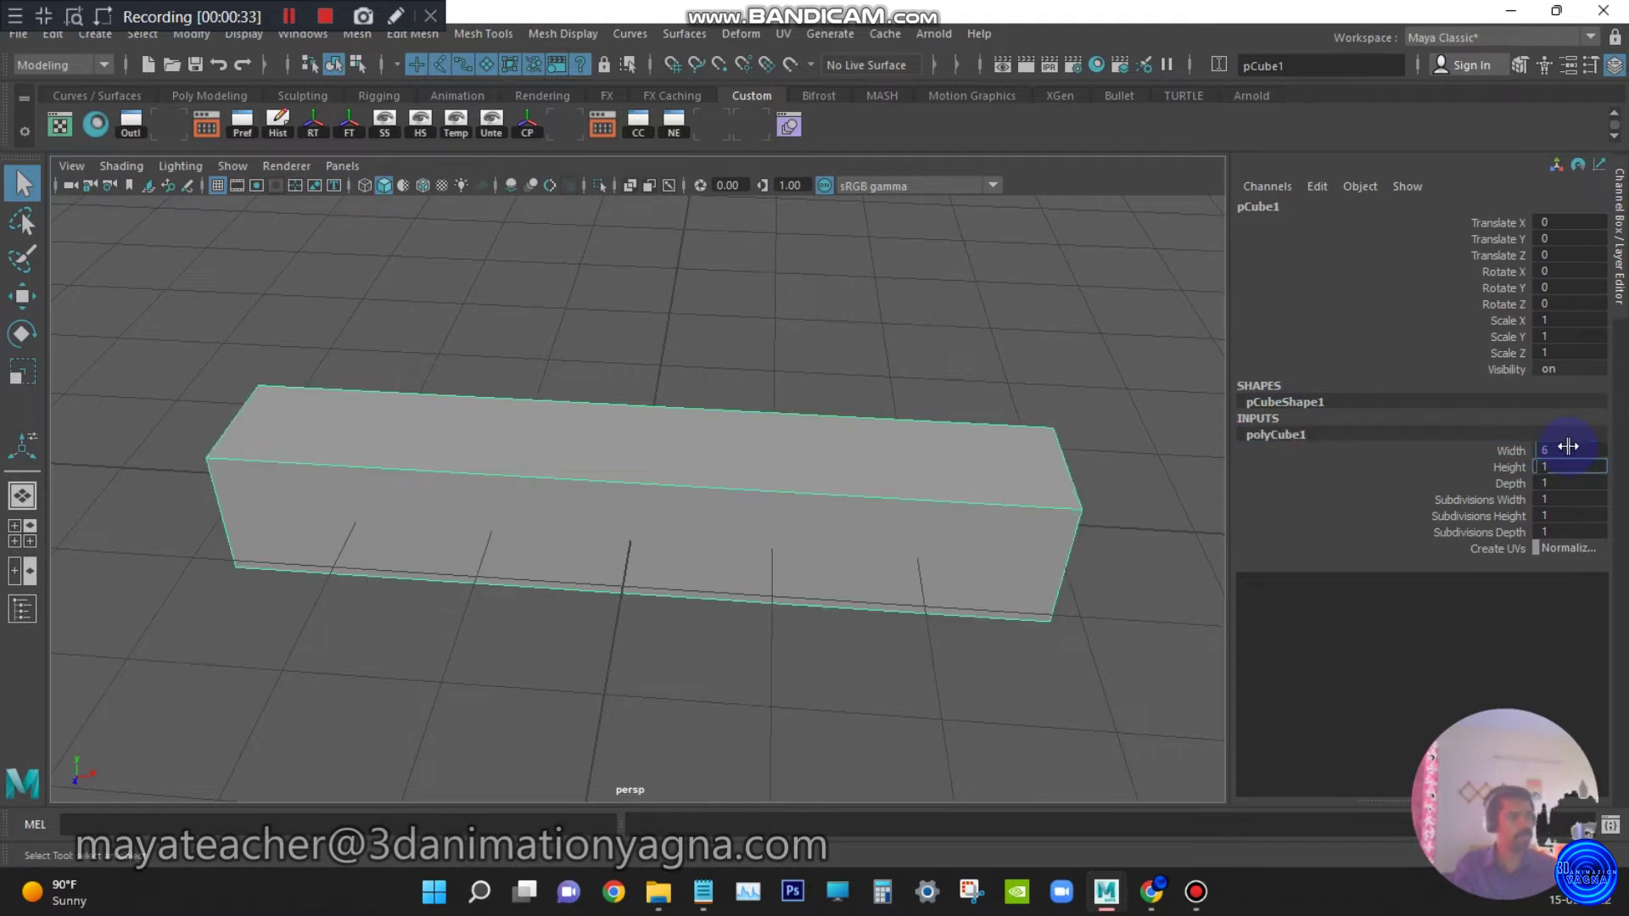
{"action": "key", "text": "Tab"}
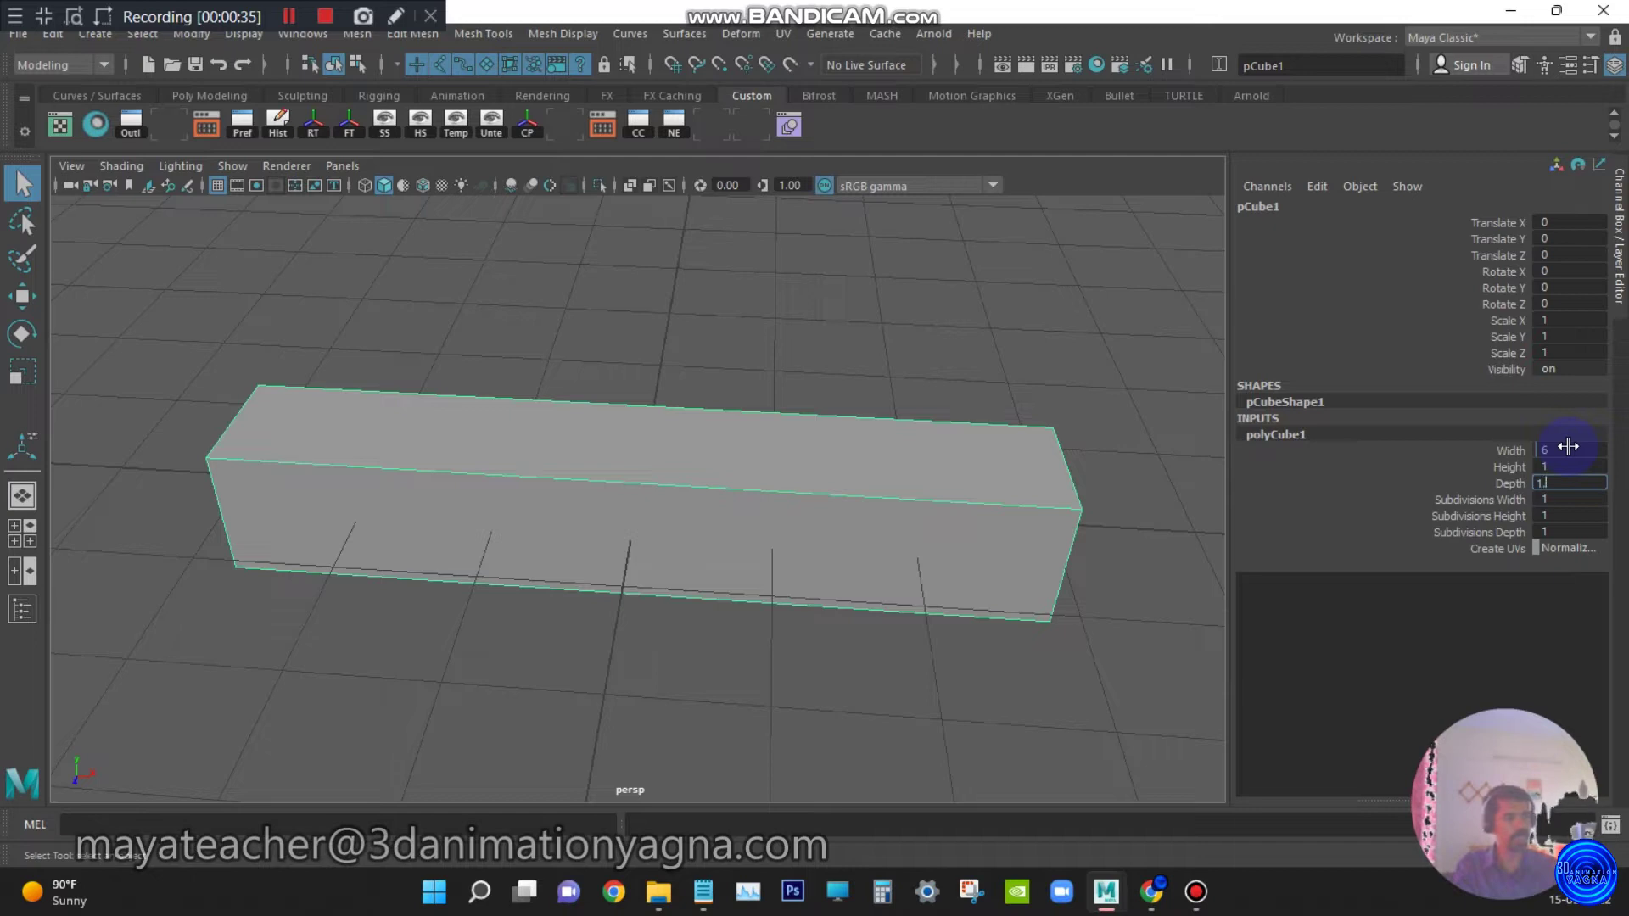
{"action": "type", "text": "1.7"}
{"action": "key", "text": "Return"}
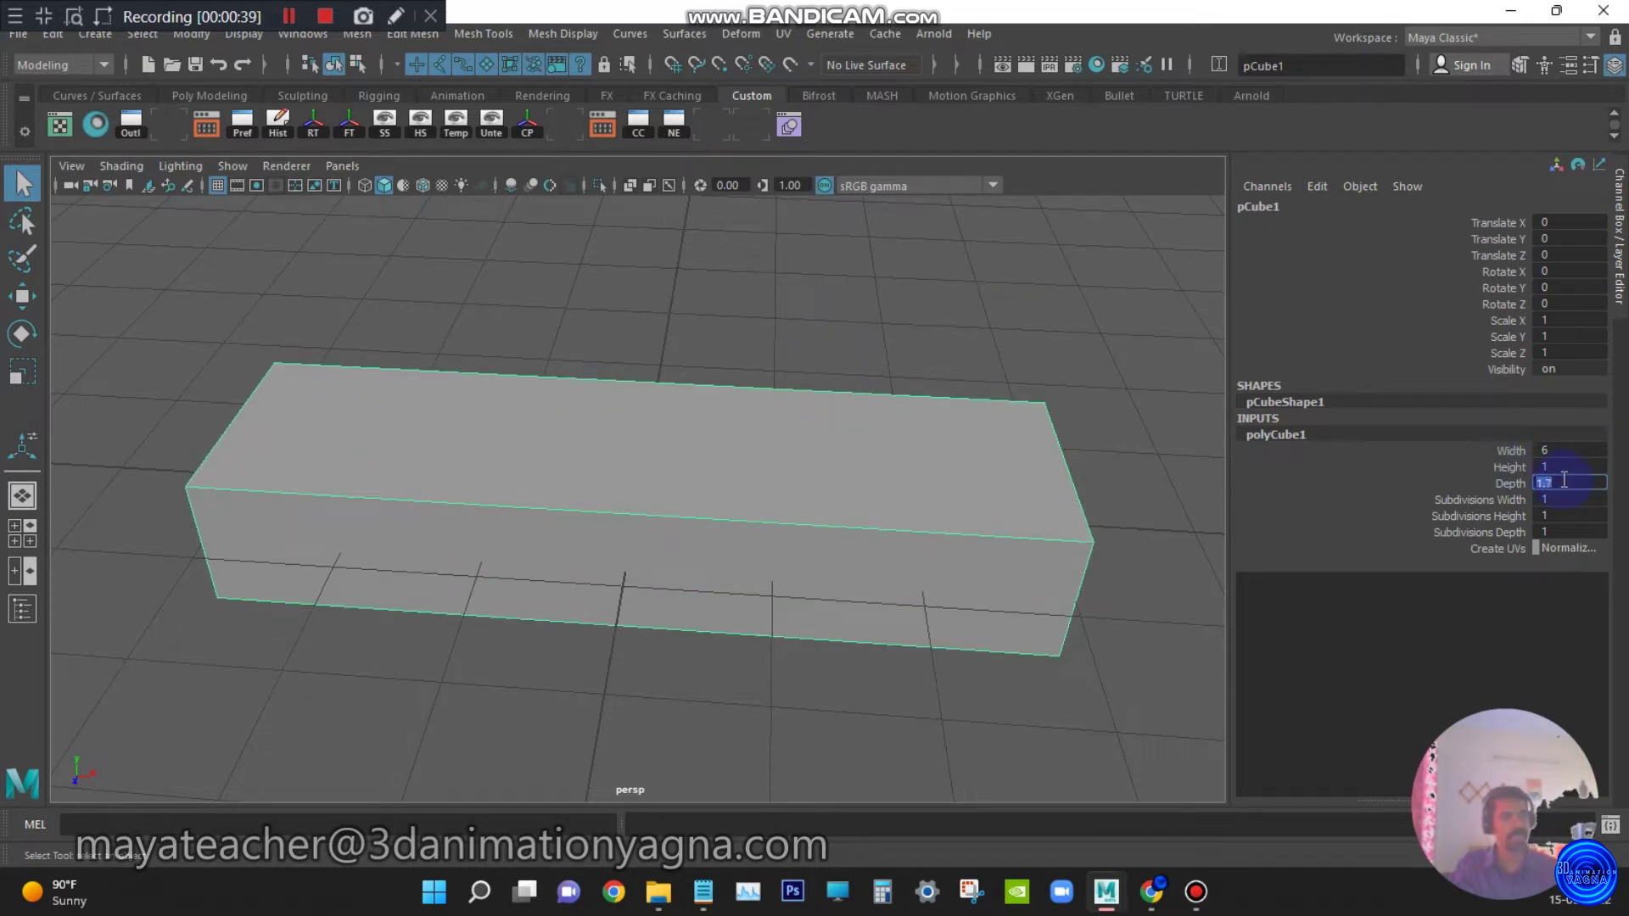
Bevel all edges of the block with a fraction of 0.15
{"action": "left_click_drag", "start_coordinate": [855, 574], "coordinate": [916, 577], "text": "alt"}
{"action": "scroll", "coordinate": [887, 556], "scroll_direction": "down", "scroll_amount": 4}
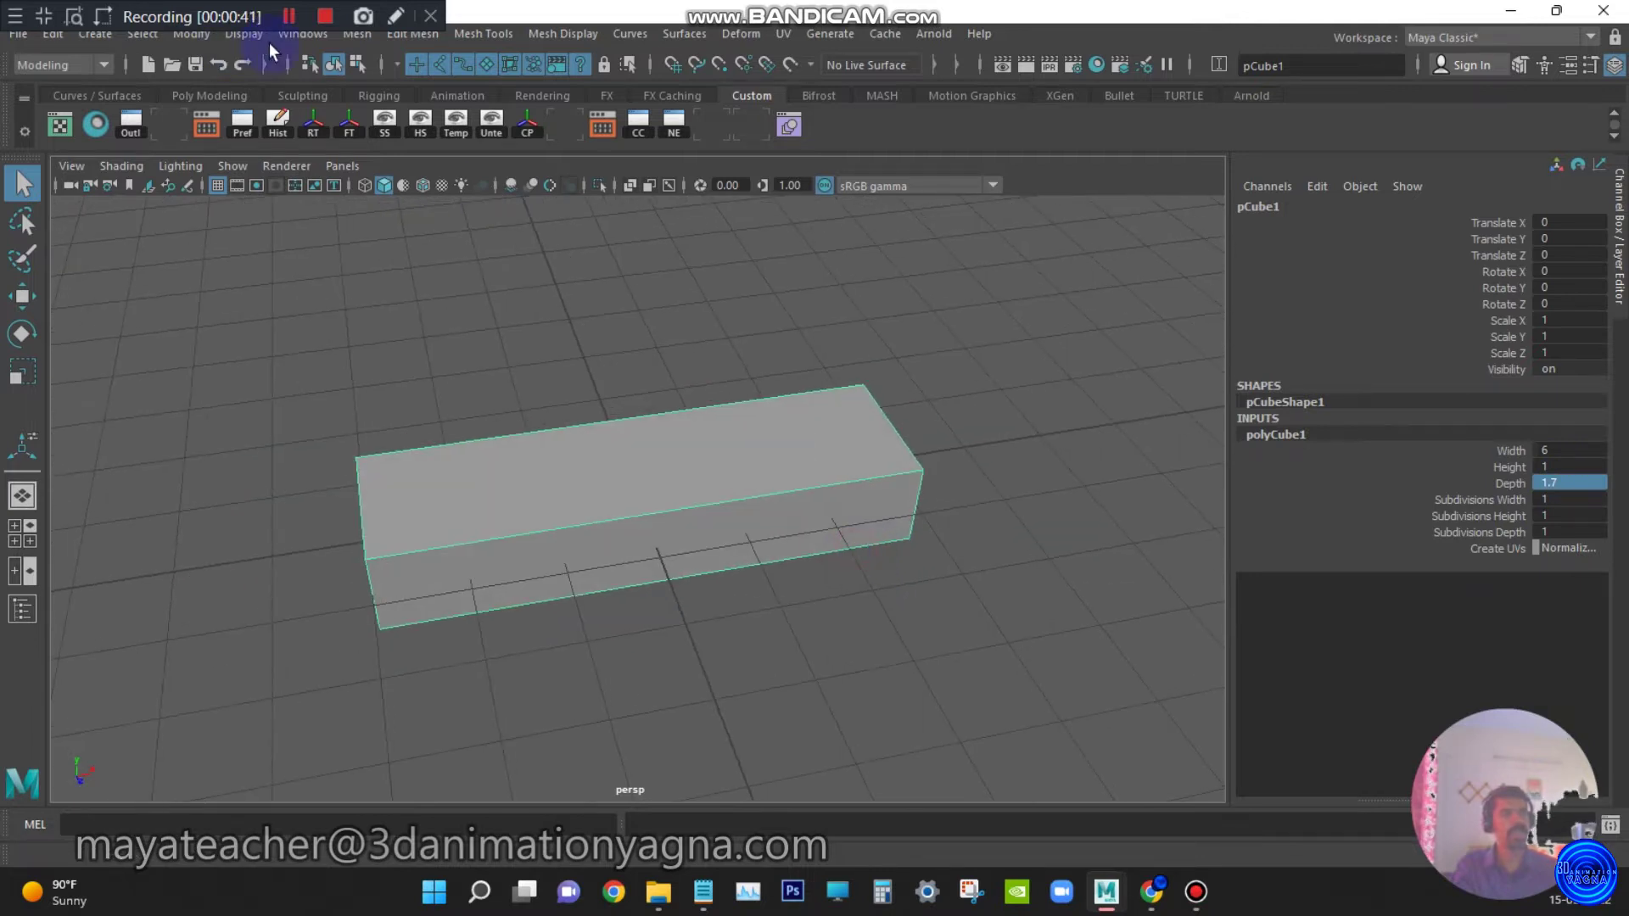
{"action": "left_click", "coordinate": [399, 33]}
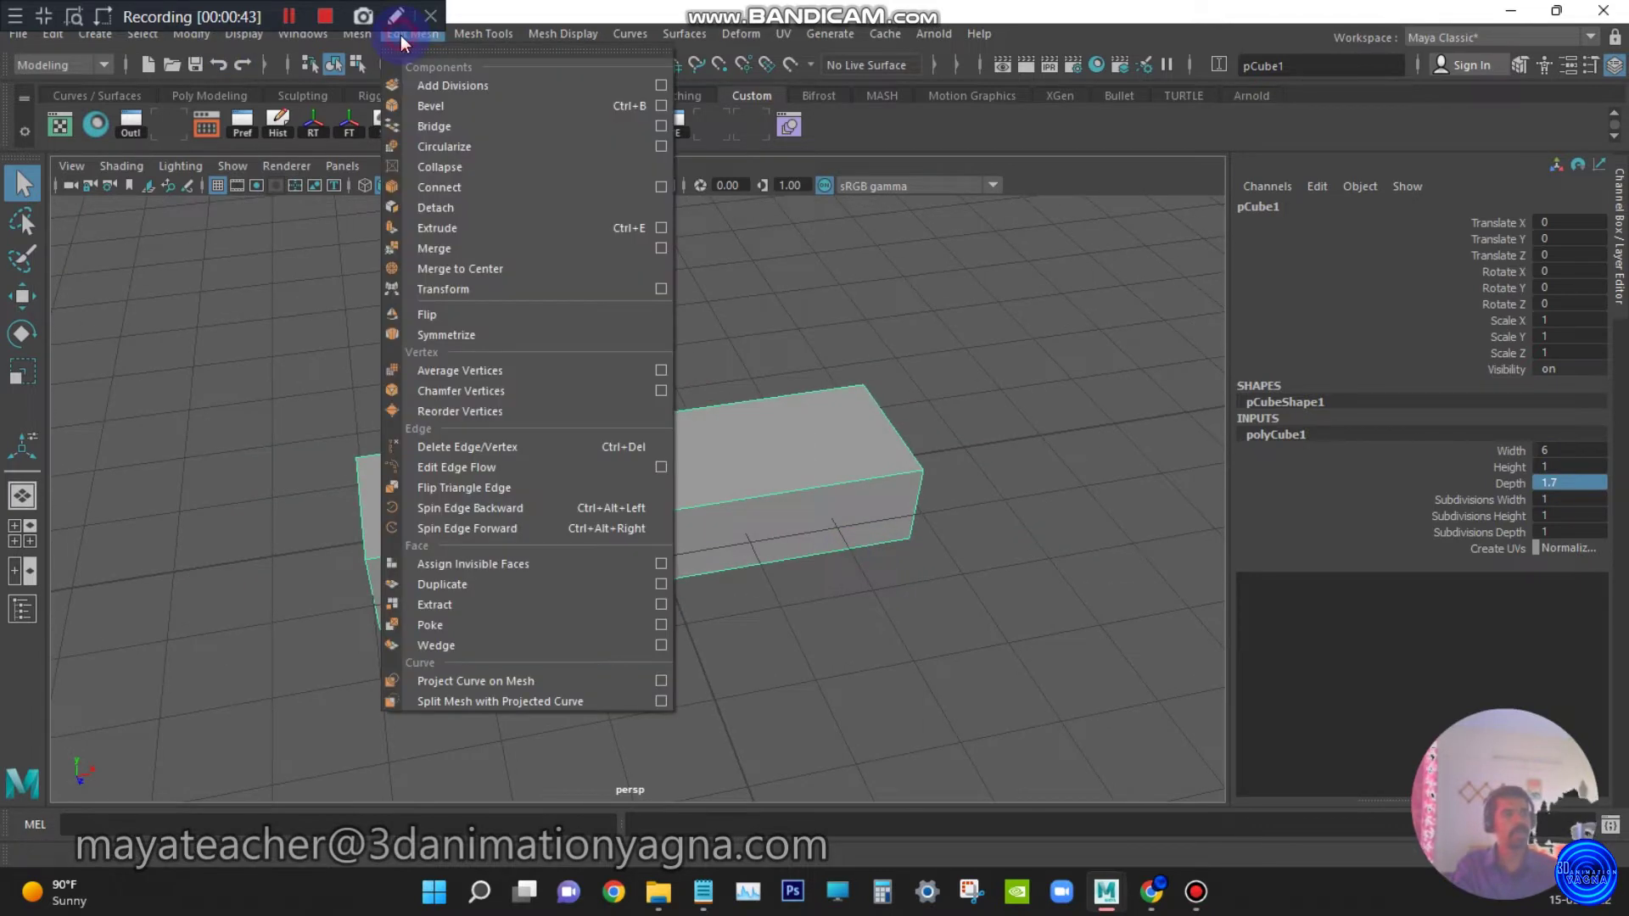
{"action": "left_click", "coordinate": [426, 107]}
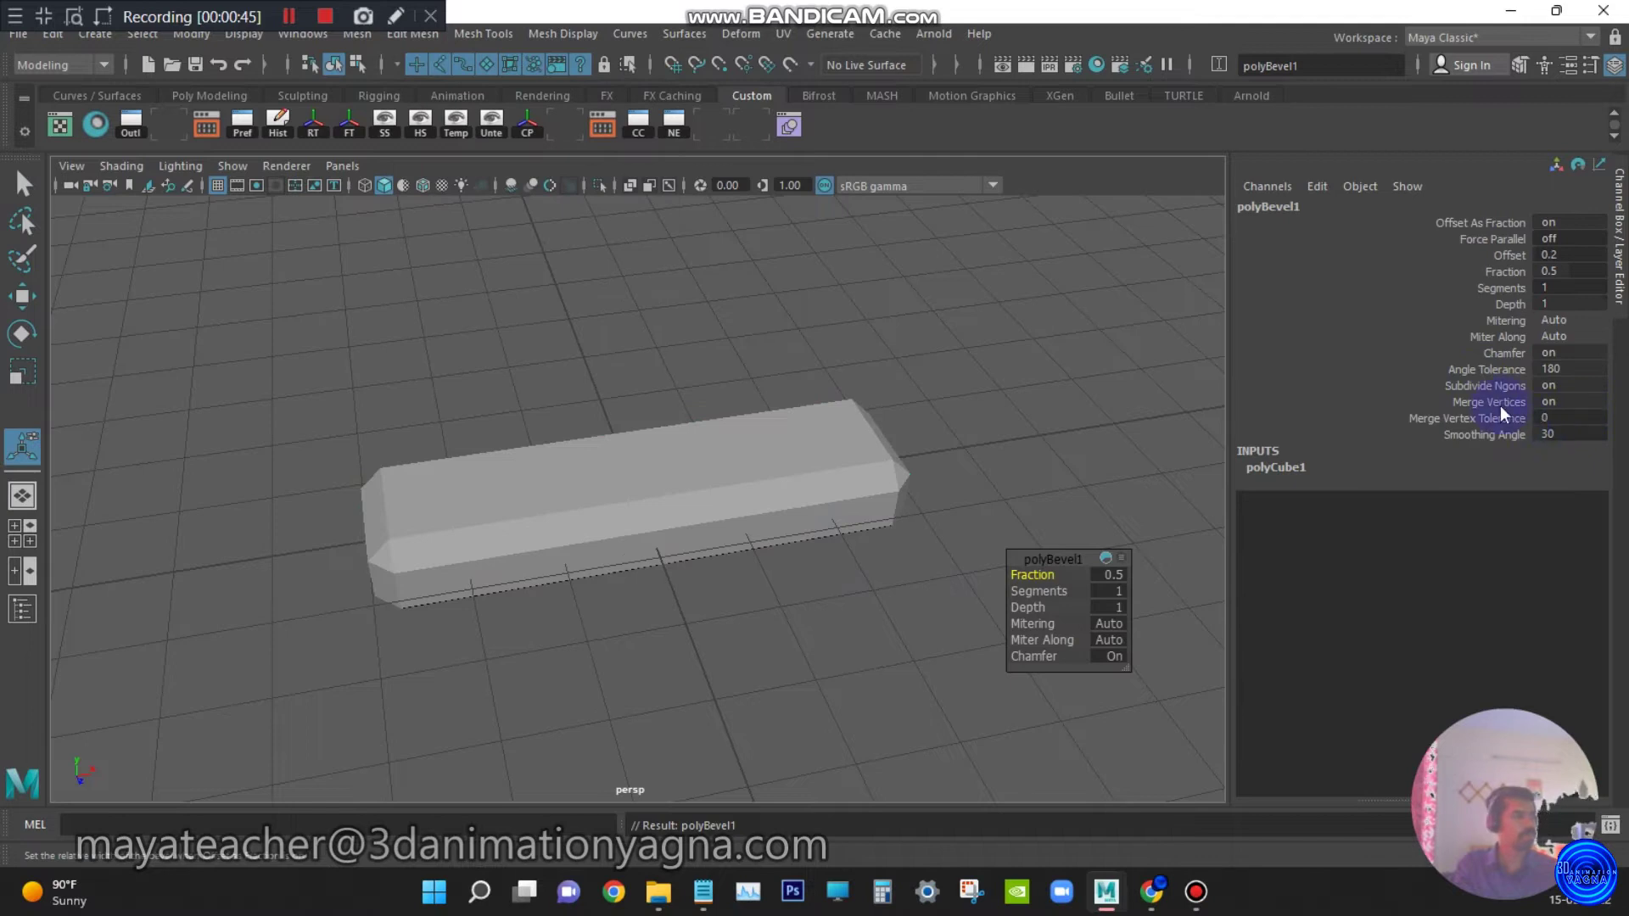
{"action": "double_click", "coordinate": [1578, 271]}
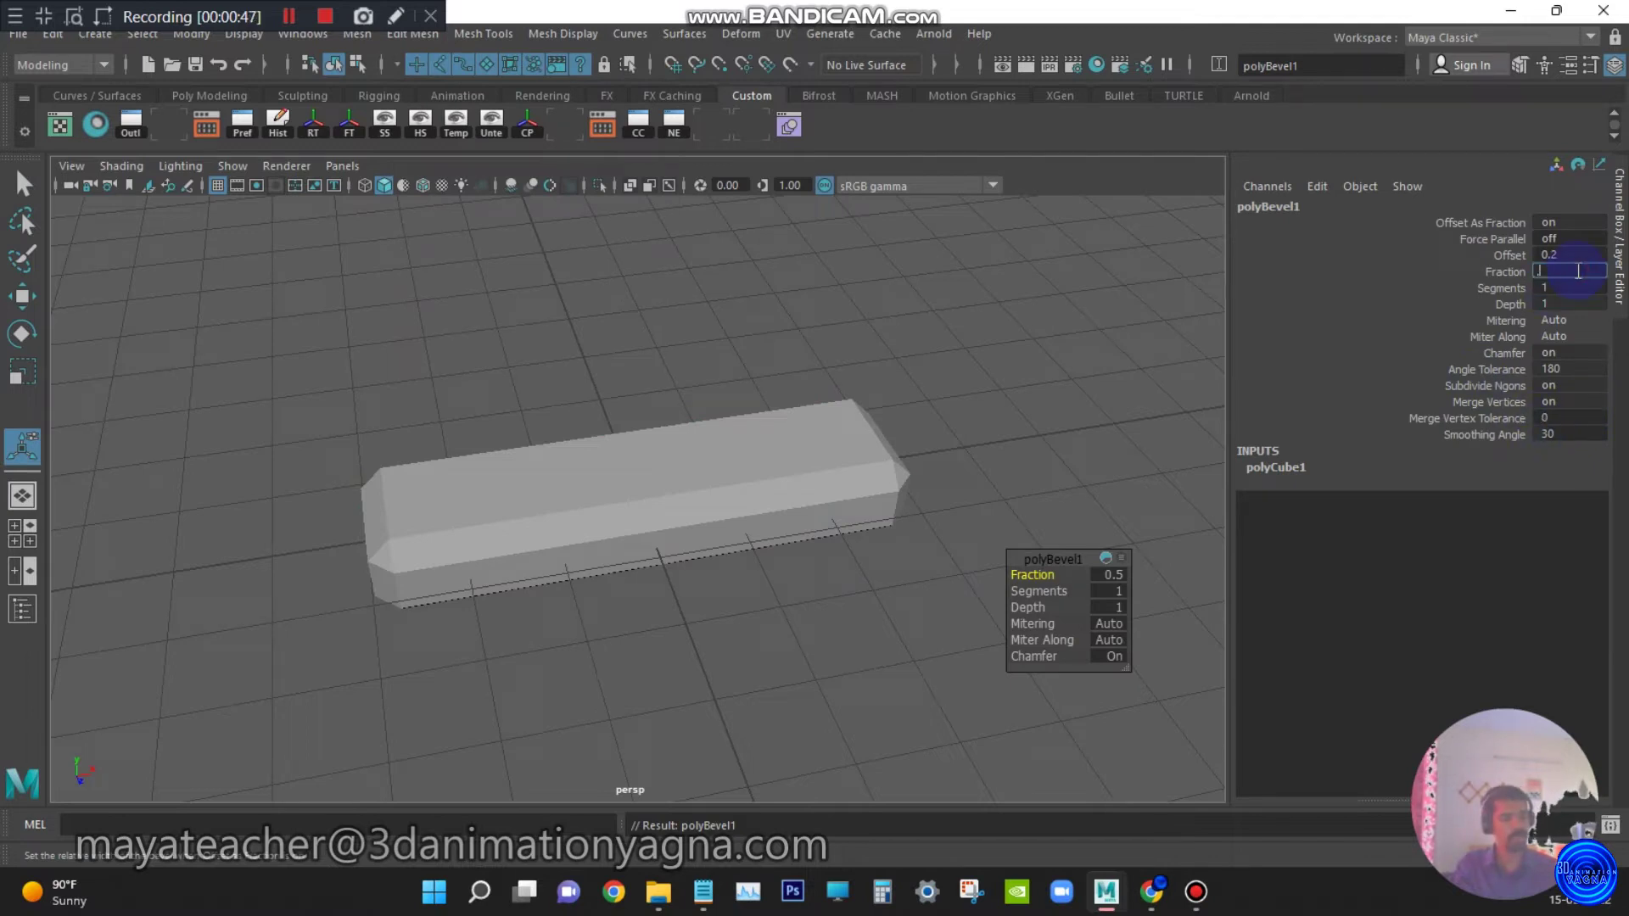
{"action": "key", "text": "Return"}
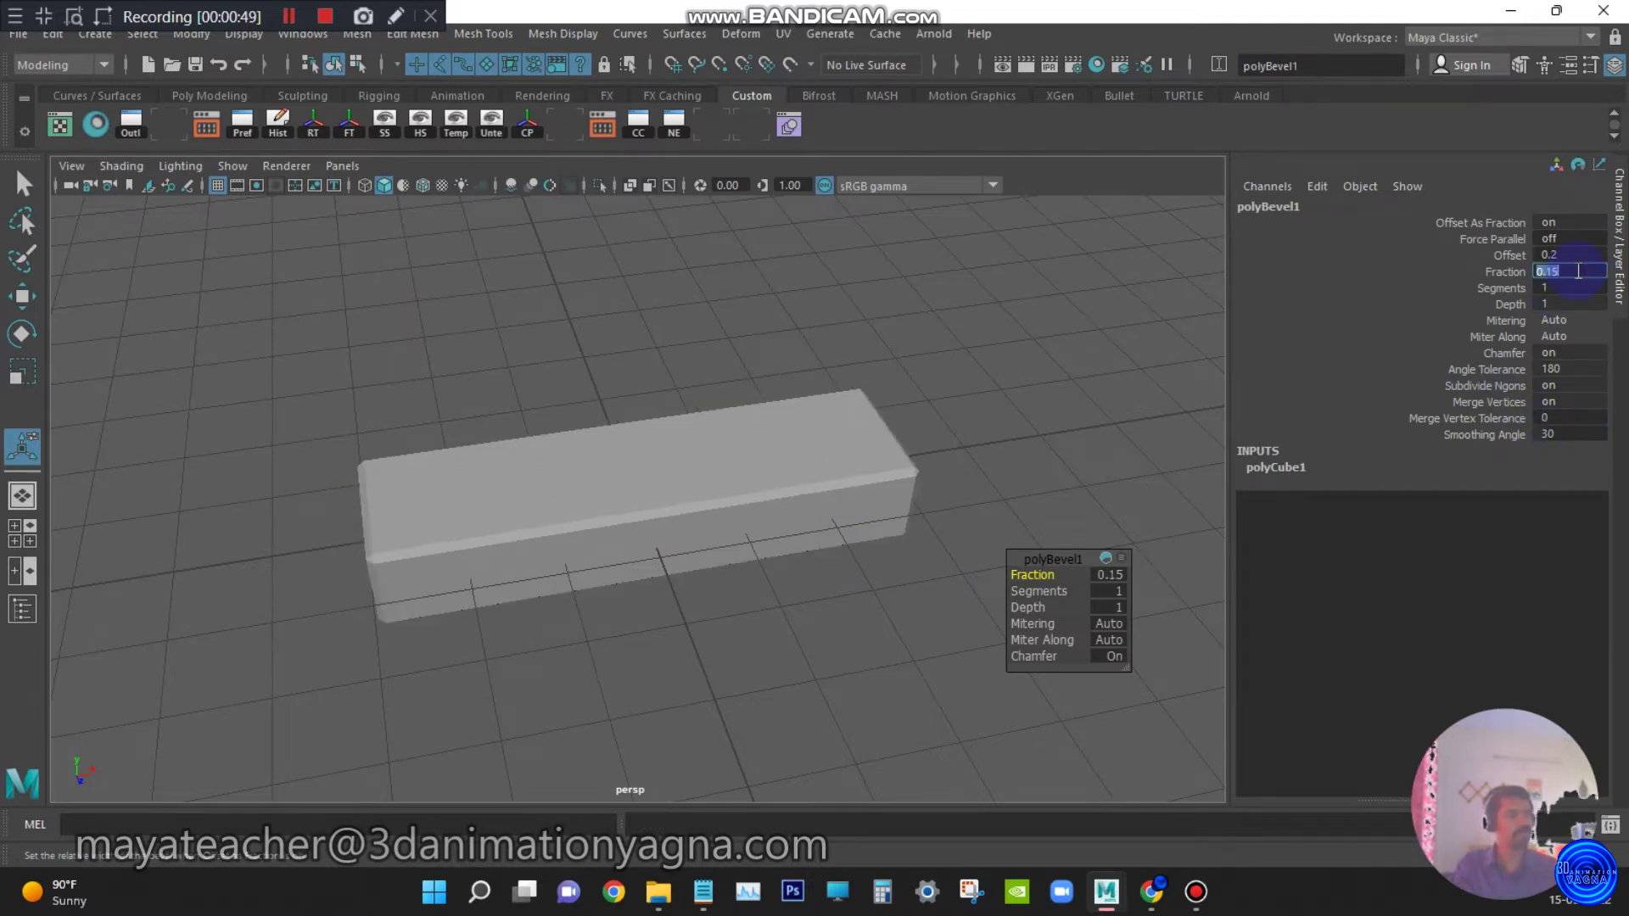
In the top view, move the block along X to about 2.987 so its end meets the grid's centre line
{"action": "left_click", "coordinate": [702, 471]}
{"action": "key", "text": "space"}
{"action": "left_click_drag", "start_coordinate": [702, 471], "coordinate": [589, 476]}
{"action": "key", "text": "w"}
{"action": "scroll", "coordinate": [678, 512], "scroll_direction": "up", "scroll_amount": 4}
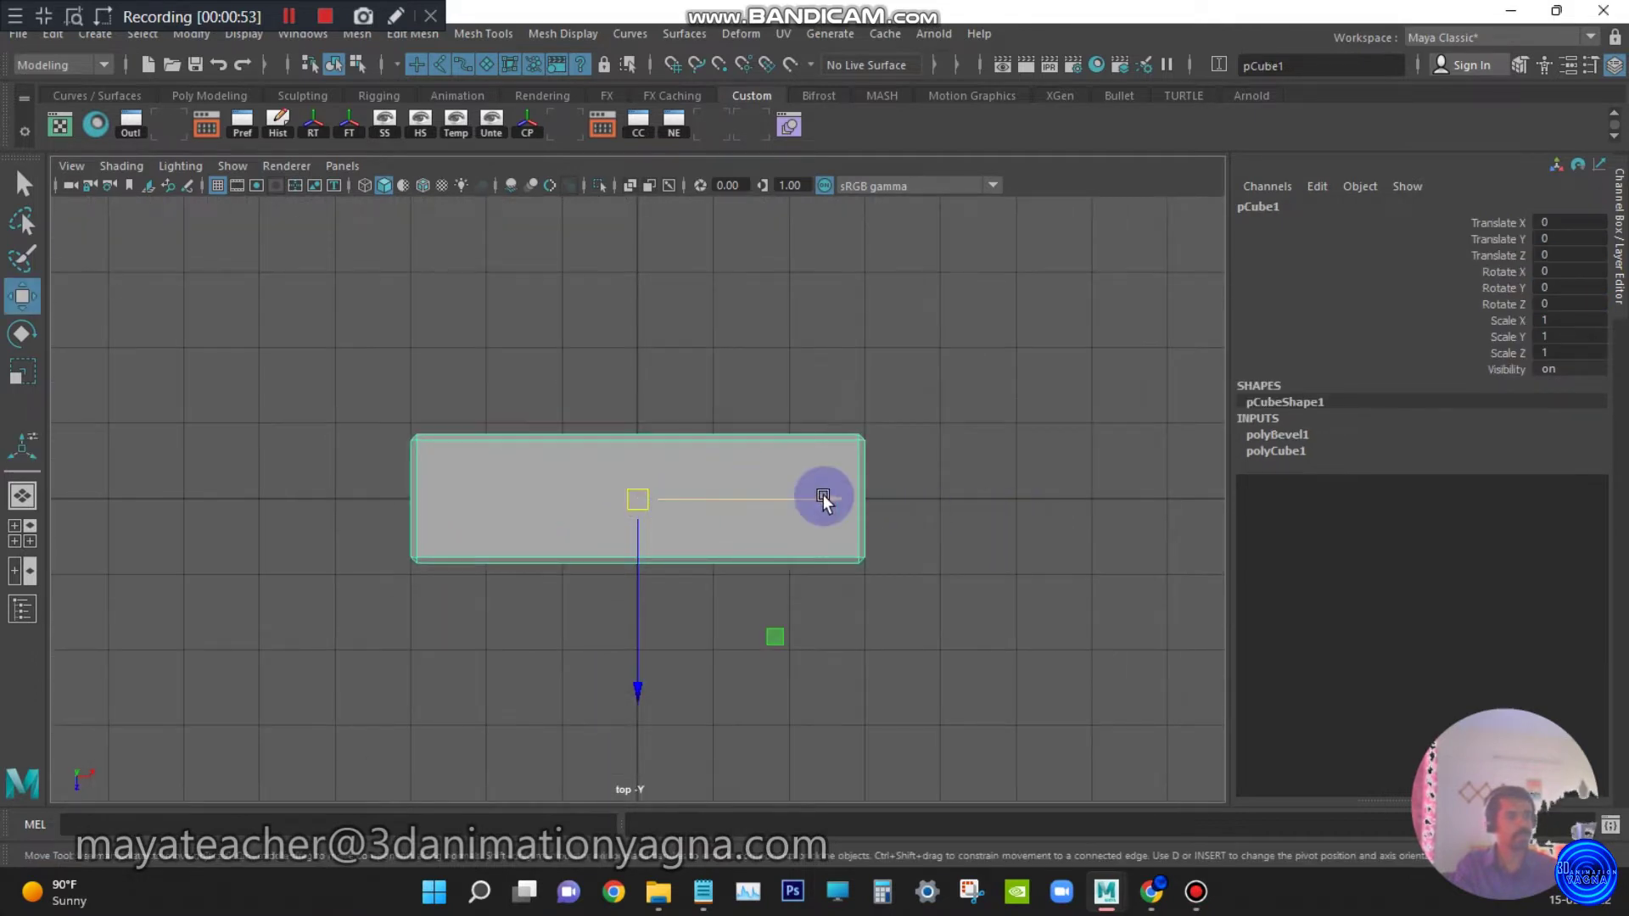
{"action": "left_click_drag", "start_coordinate": [823, 500], "coordinate": [1050, 485]}
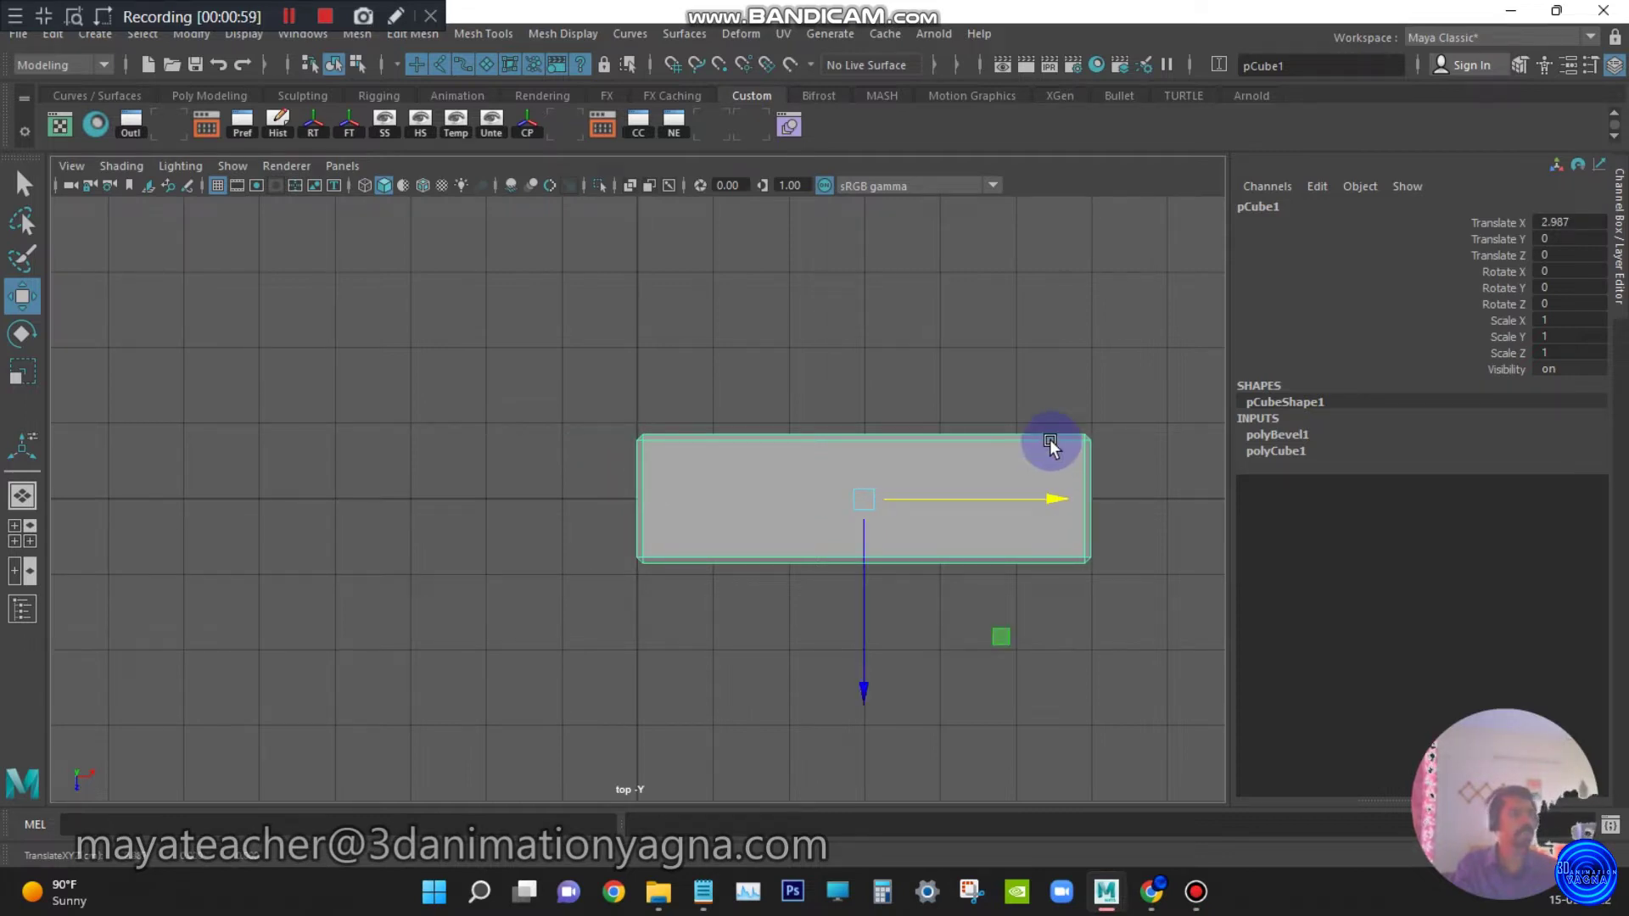
Rename the block as step1
{"action": "double_click", "coordinate": [1296, 206]}
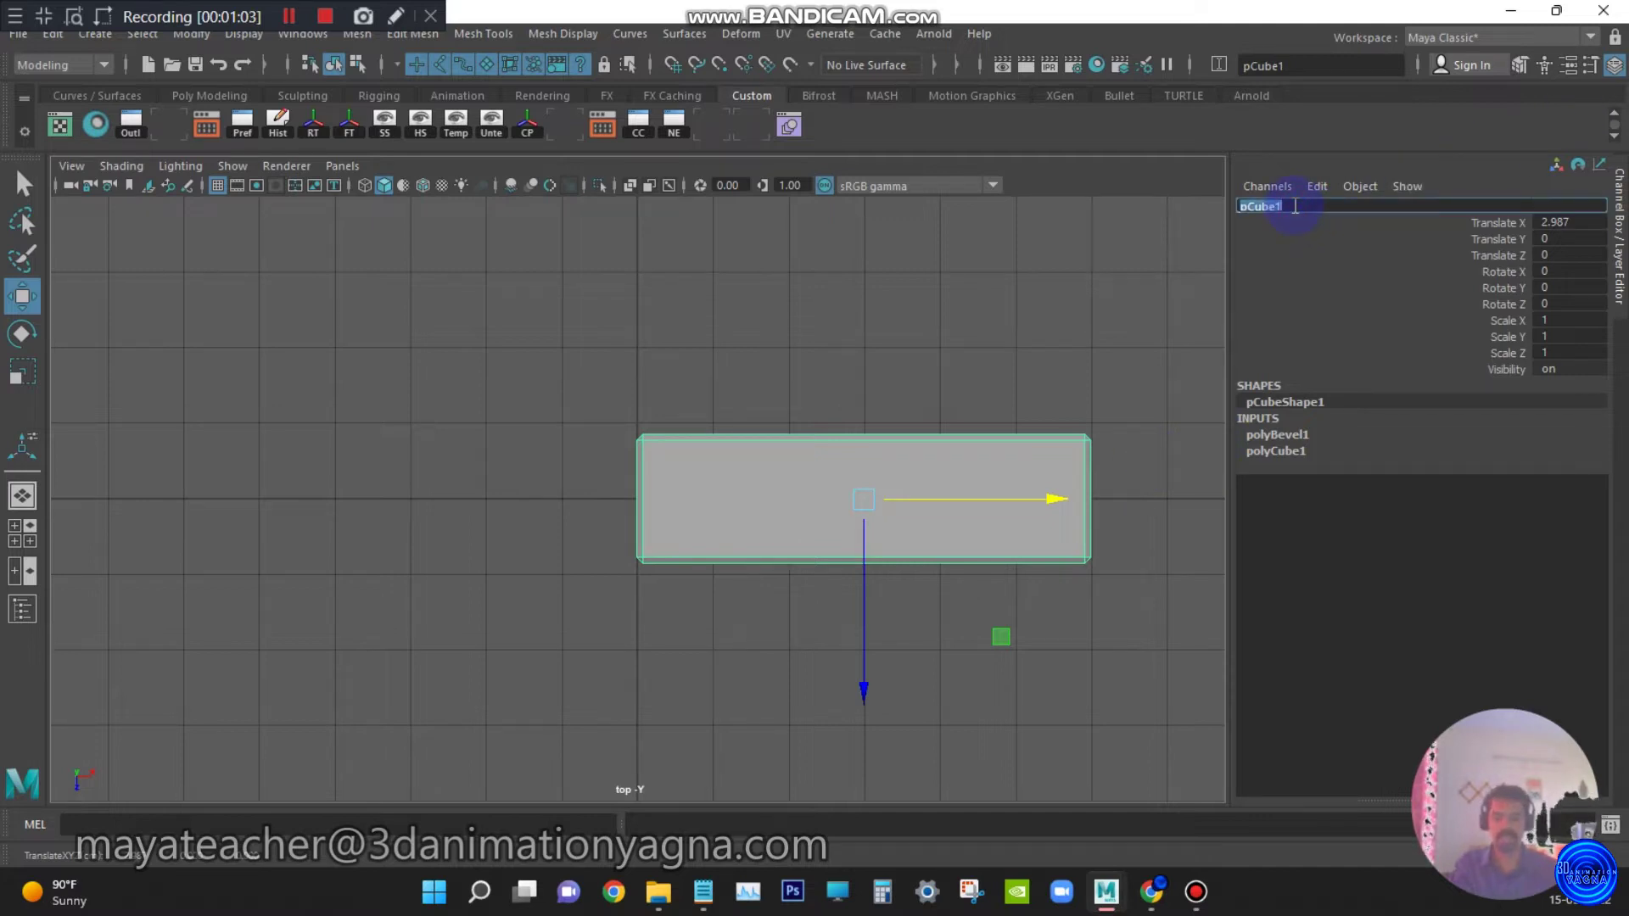
{"action": "type", "text": "step"}
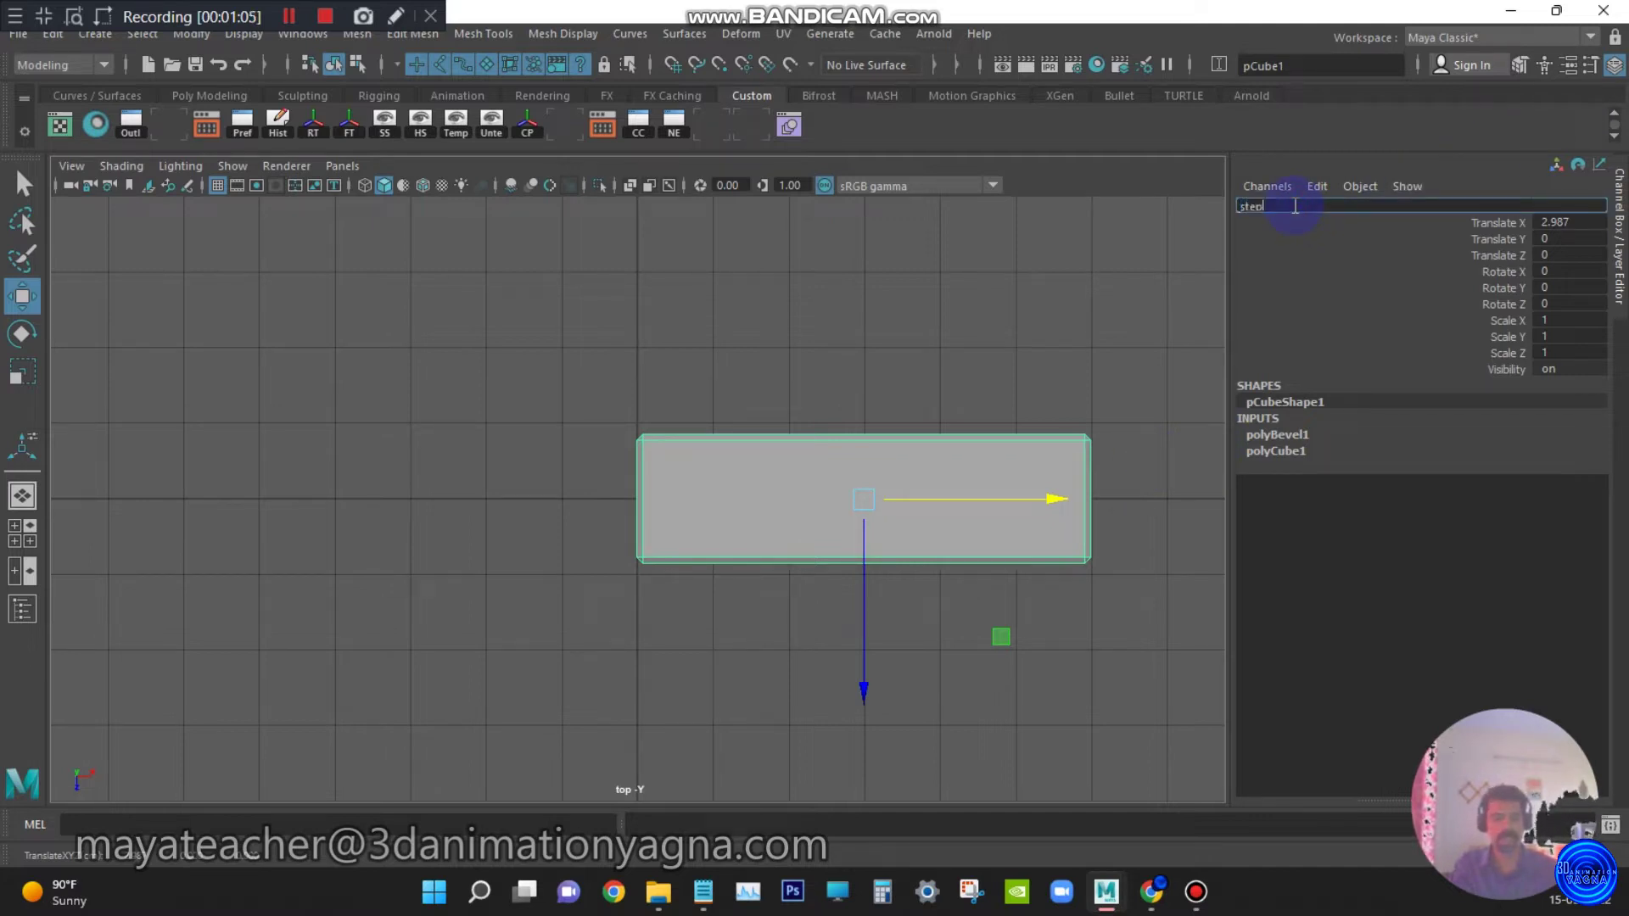
{"action": "type", "text": "1"}
{"action": "key", "text": "Return"}
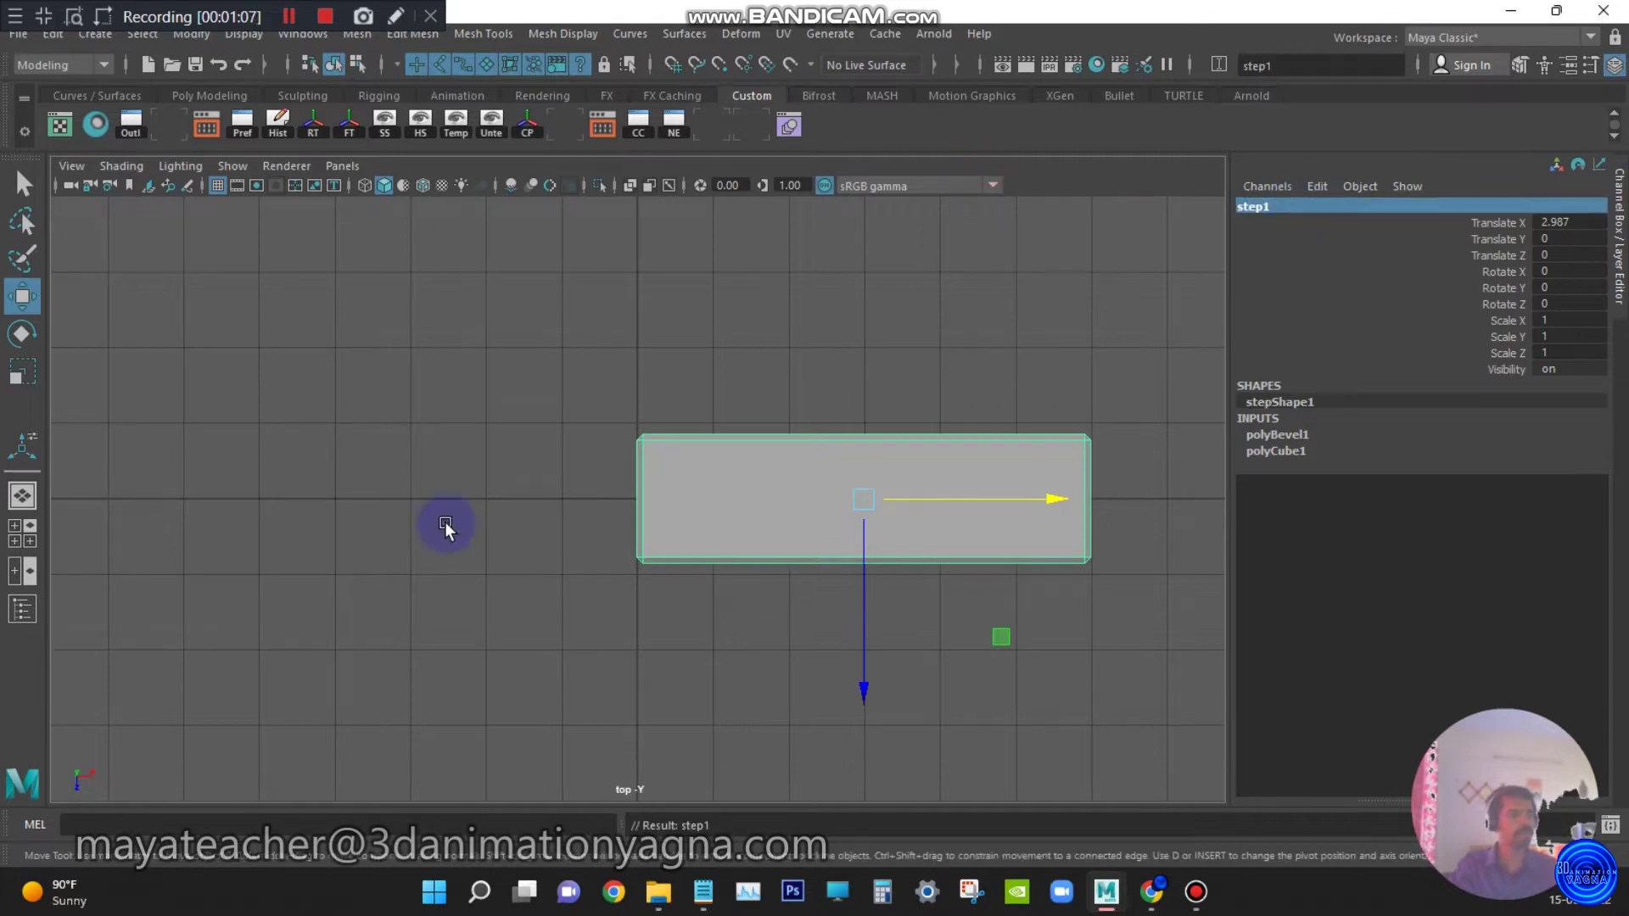
Set up a two-pane layout with a narrow Outliner beside a wide perspective view
{"action": "left_click", "coordinate": [20, 568]}
{"action": "left_click", "coordinate": [342, 166]}
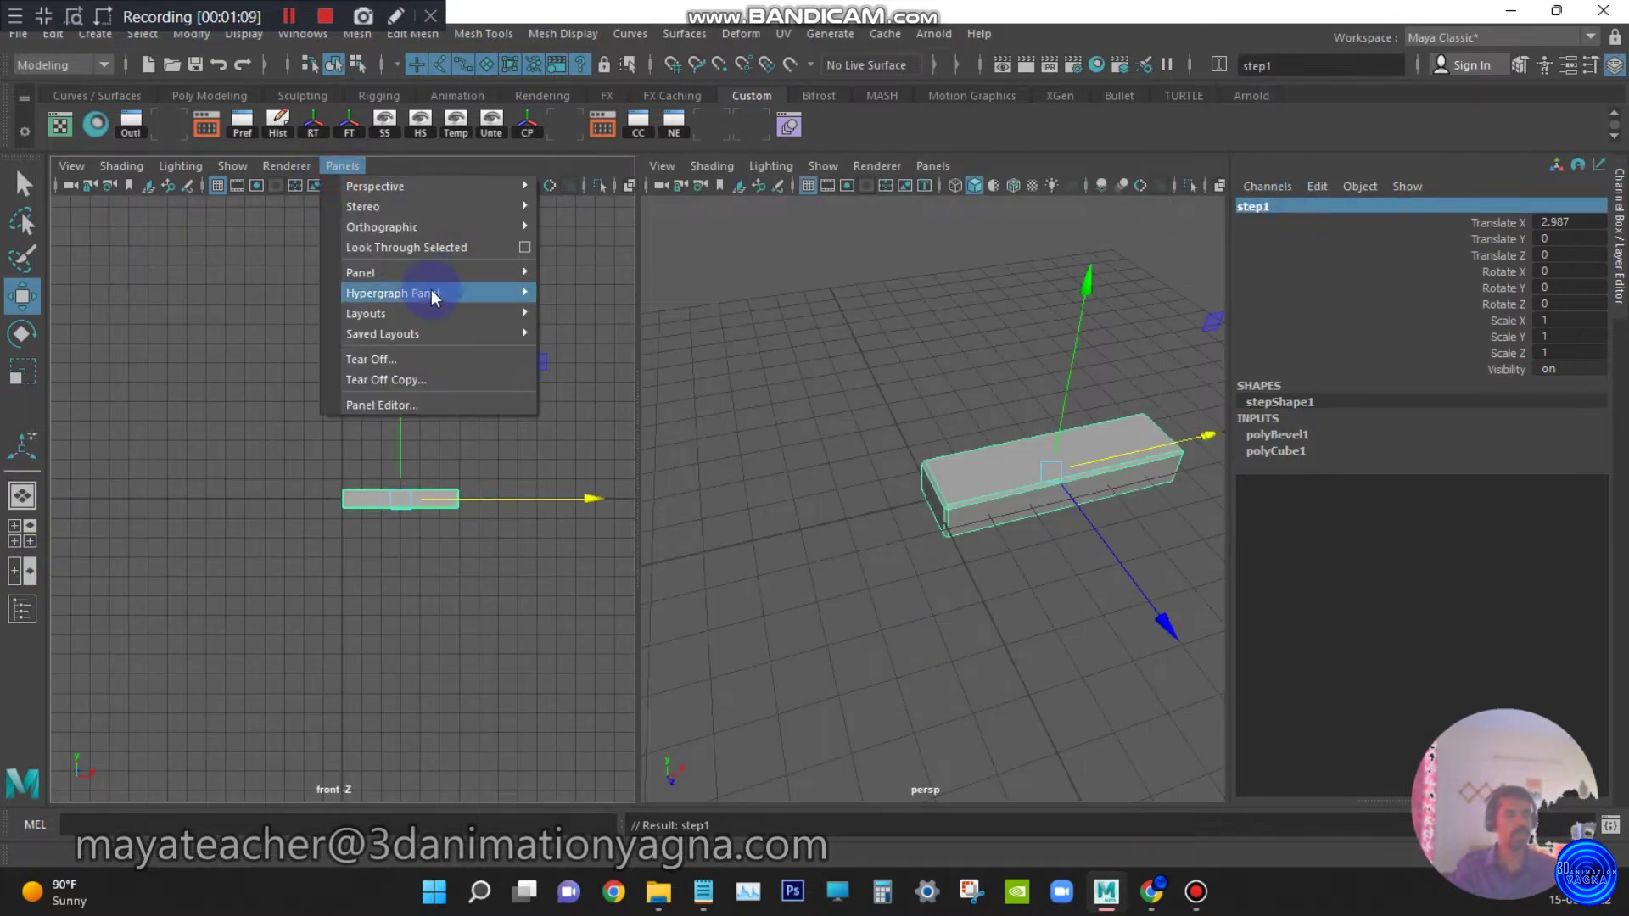
{"action": "mouse_move", "coordinate": [412, 271]}
{"action": "left_click", "coordinate": [615, 471]}
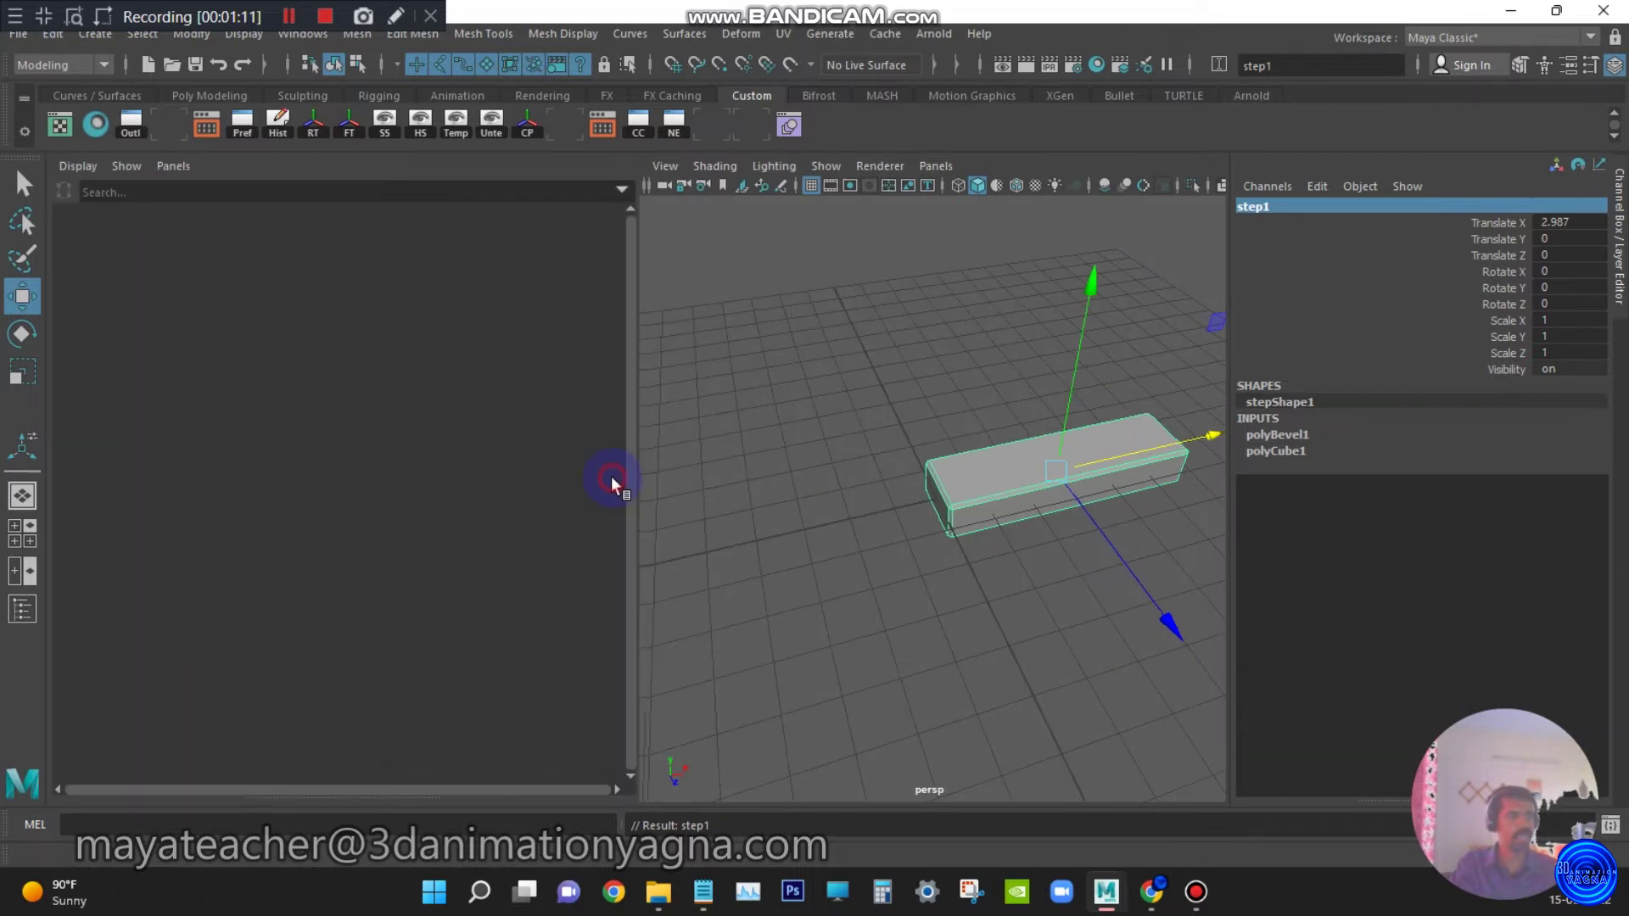
{"action": "left_click", "coordinate": [1344, 105]}
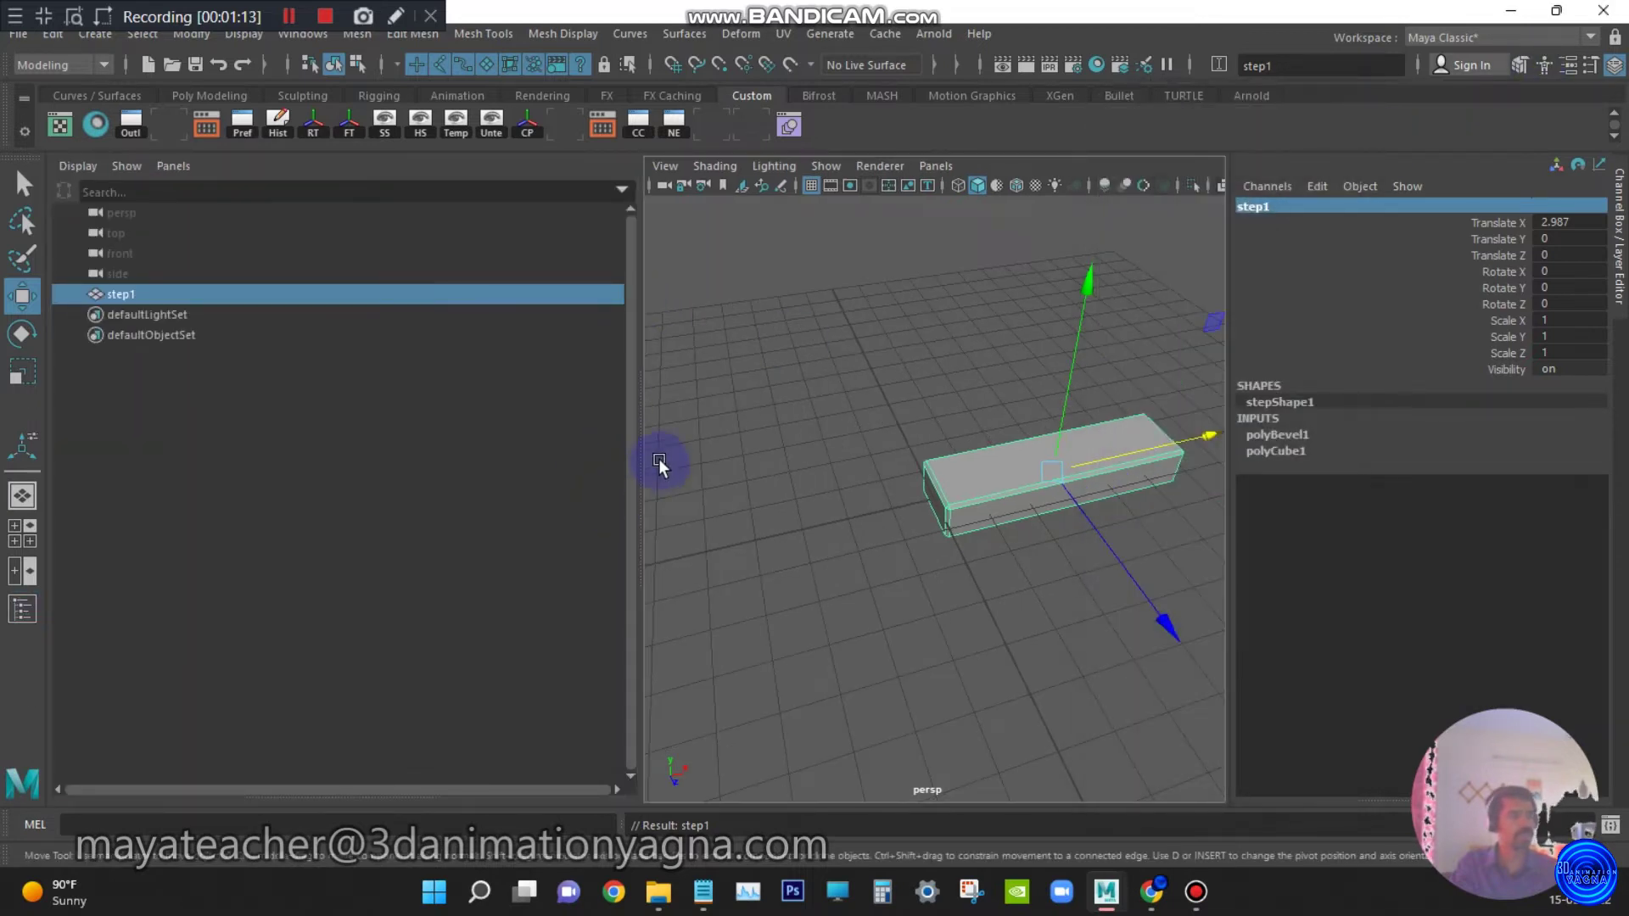
{"action": "left_click_drag", "start_coordinate": [642, 458], "coordinate": [364, 444]}
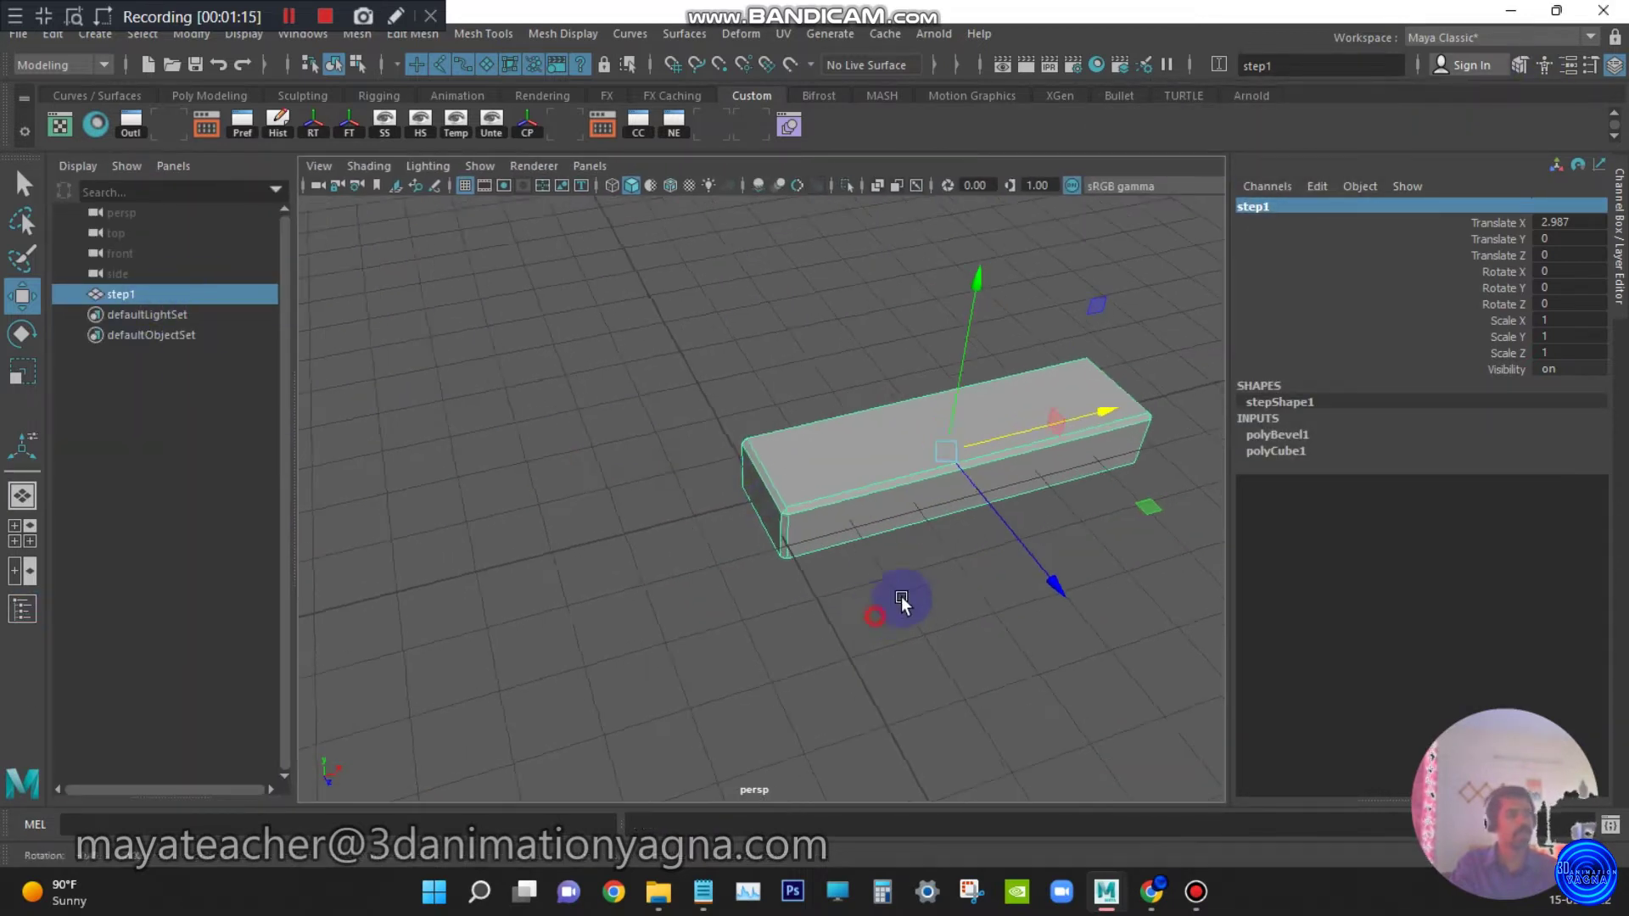
Move the pivot of step1 to the grid origin using grid snapping, then turn snapping and pivot editing off
{"action": "left_click_drag", "start_coordinate": [898, 599], "coordinate": [726, 574], "text": "alt"}
{"action": "key", "text": "space"}
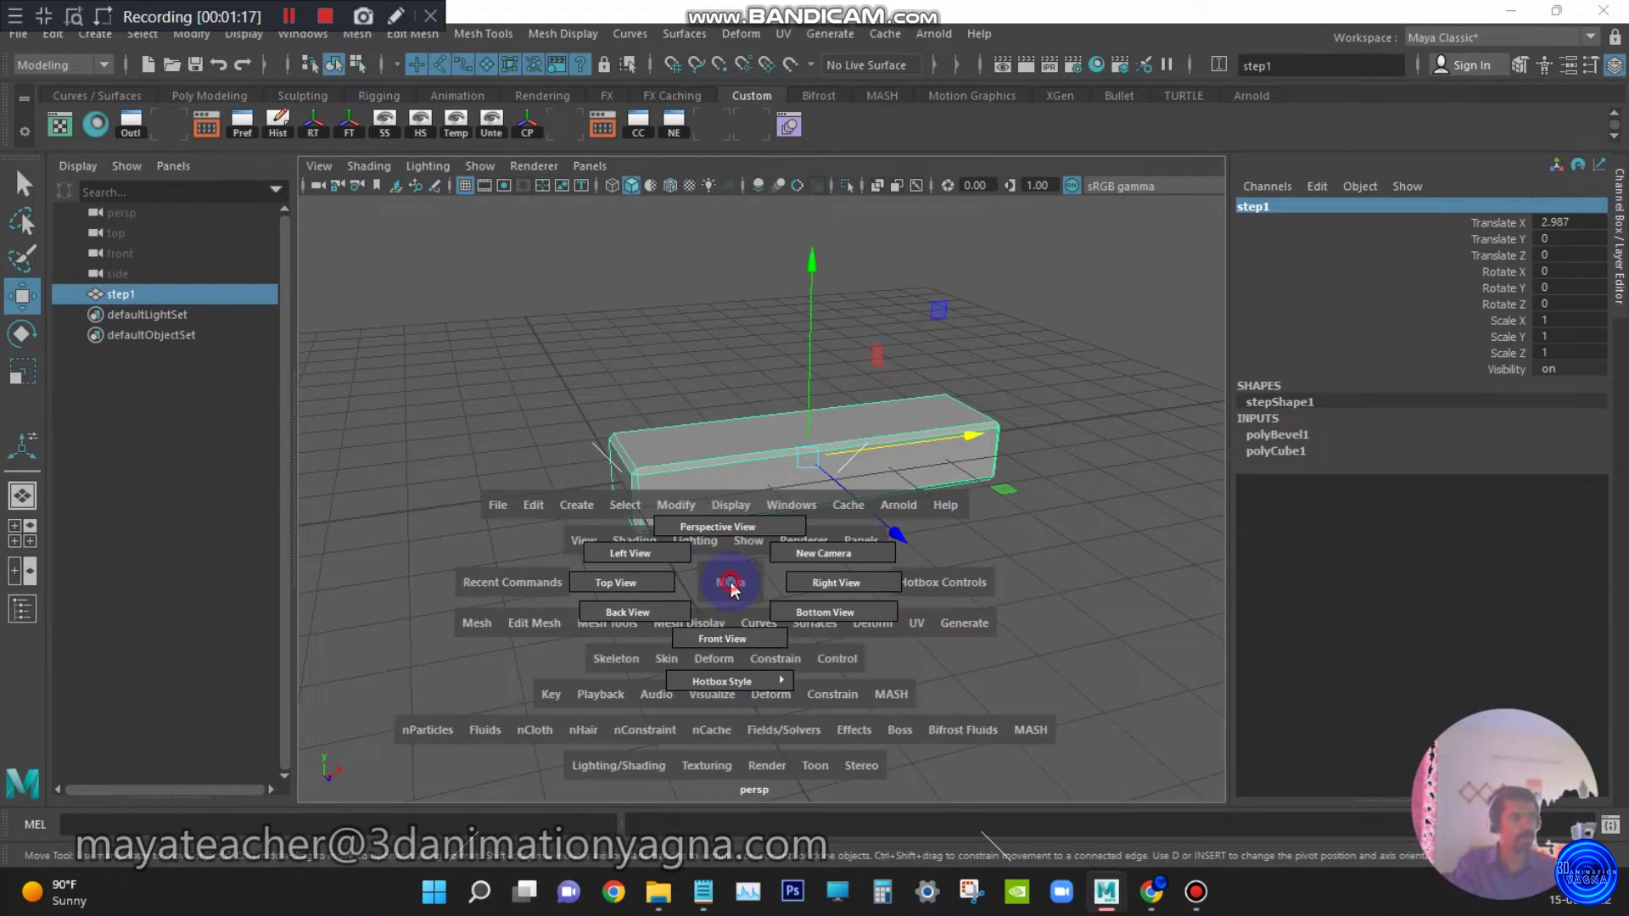
{"action": "left_click_drag", "start_coordinate": [840, 605], "coordinate": [846, 571], "text": "alt"}
{"action": "scroll", "coordinate": [842, 560], "scroll_direction": "up", "scroll_amount": 4}
{"action": "middle_click_drag", "start_coordinate": [803, 553], "coordinate": [928, 581], "text": "alt"}
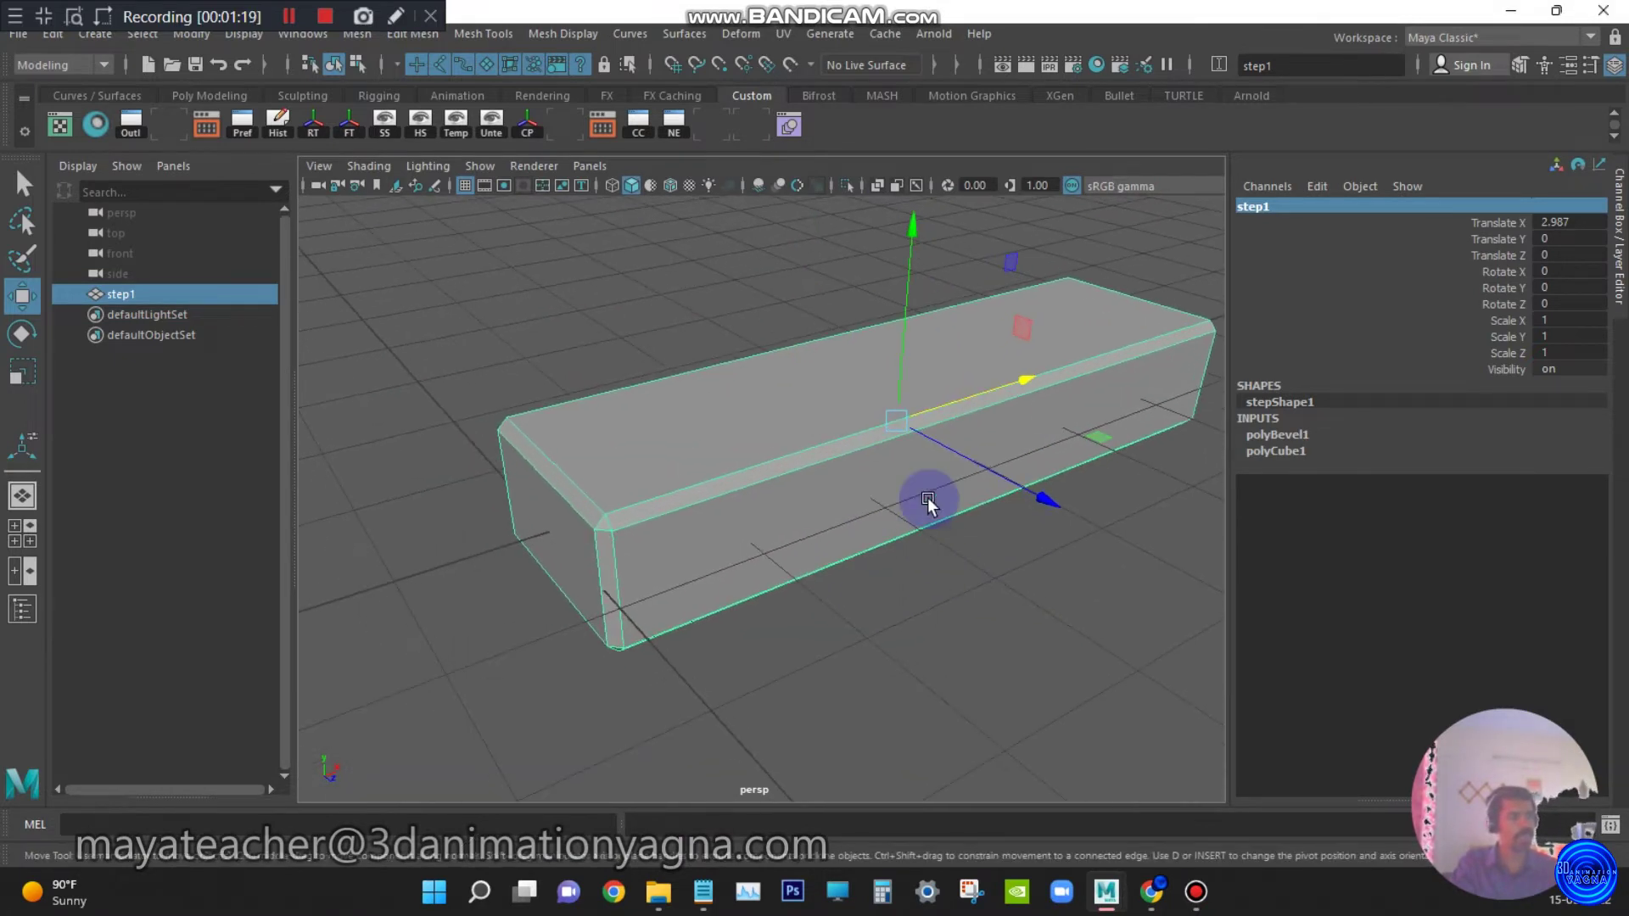
{"action": "key", "text": "d"}
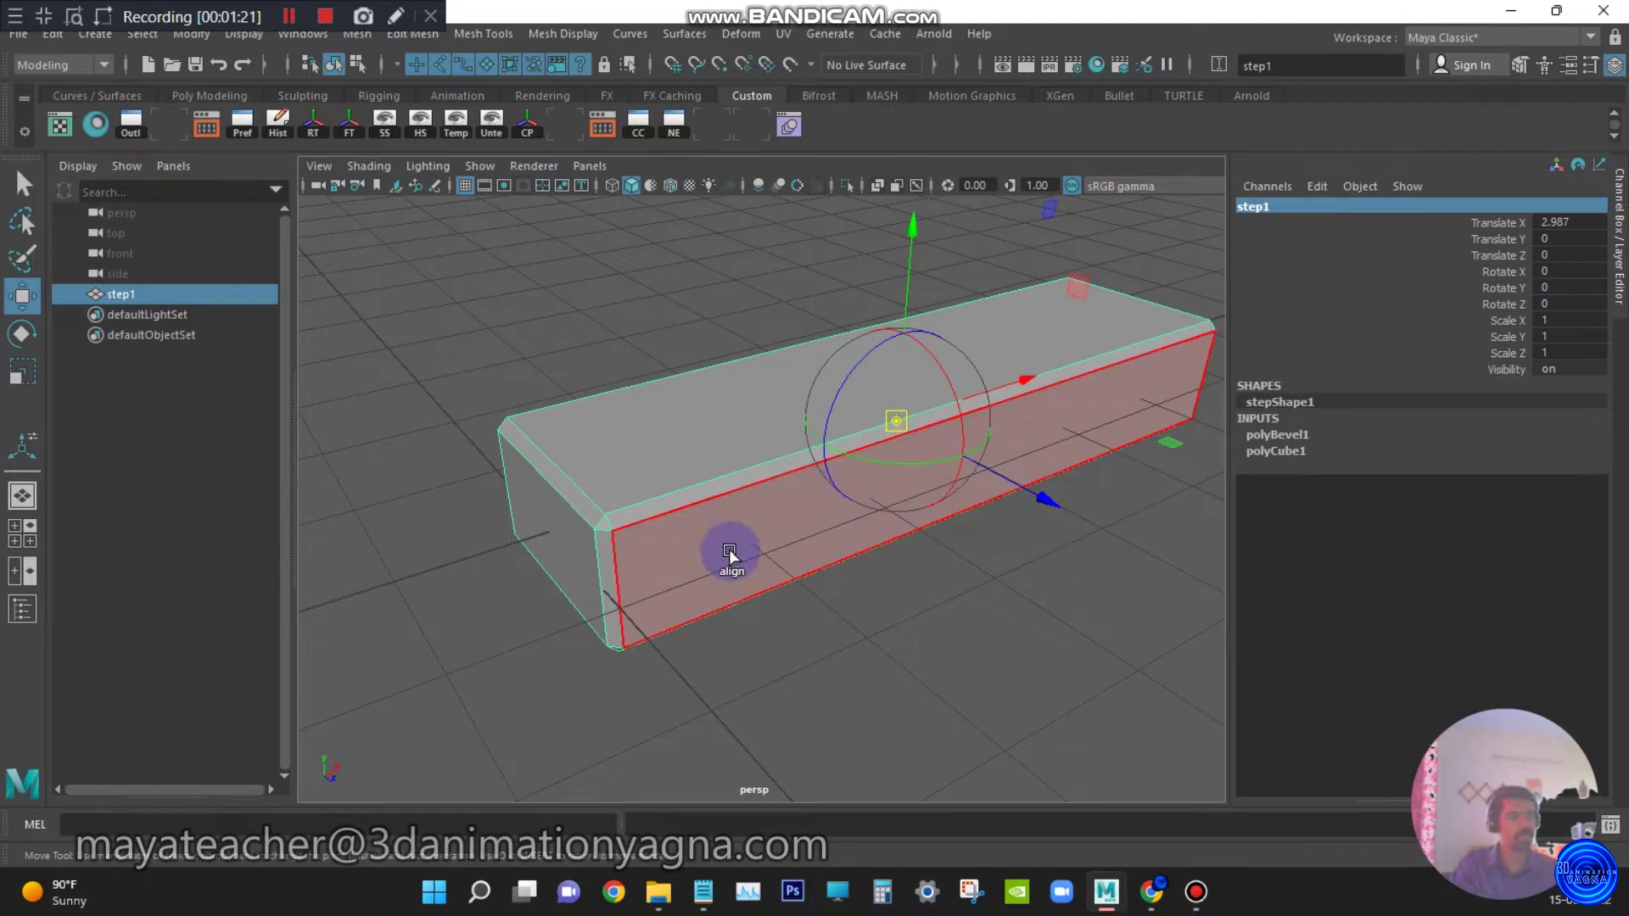
{"action": "left_click_drag", "start_coordinate": [730, 553], "coordinate": [814, 622], "text": "alt"}
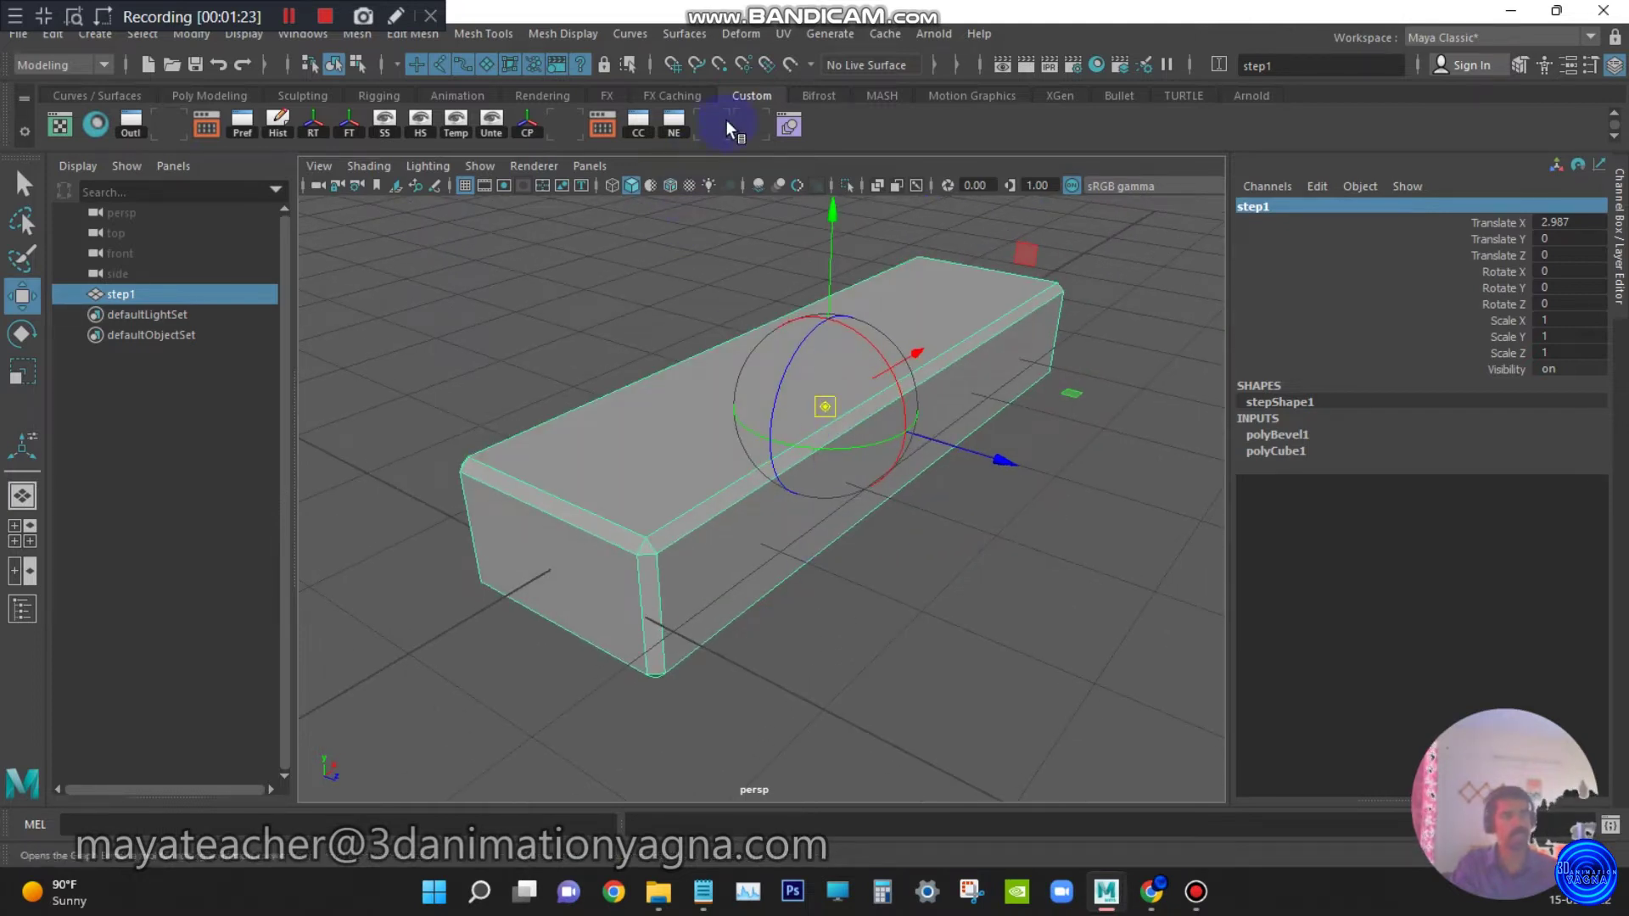
{"action": "left_click", "coordinate": [673, 64]}
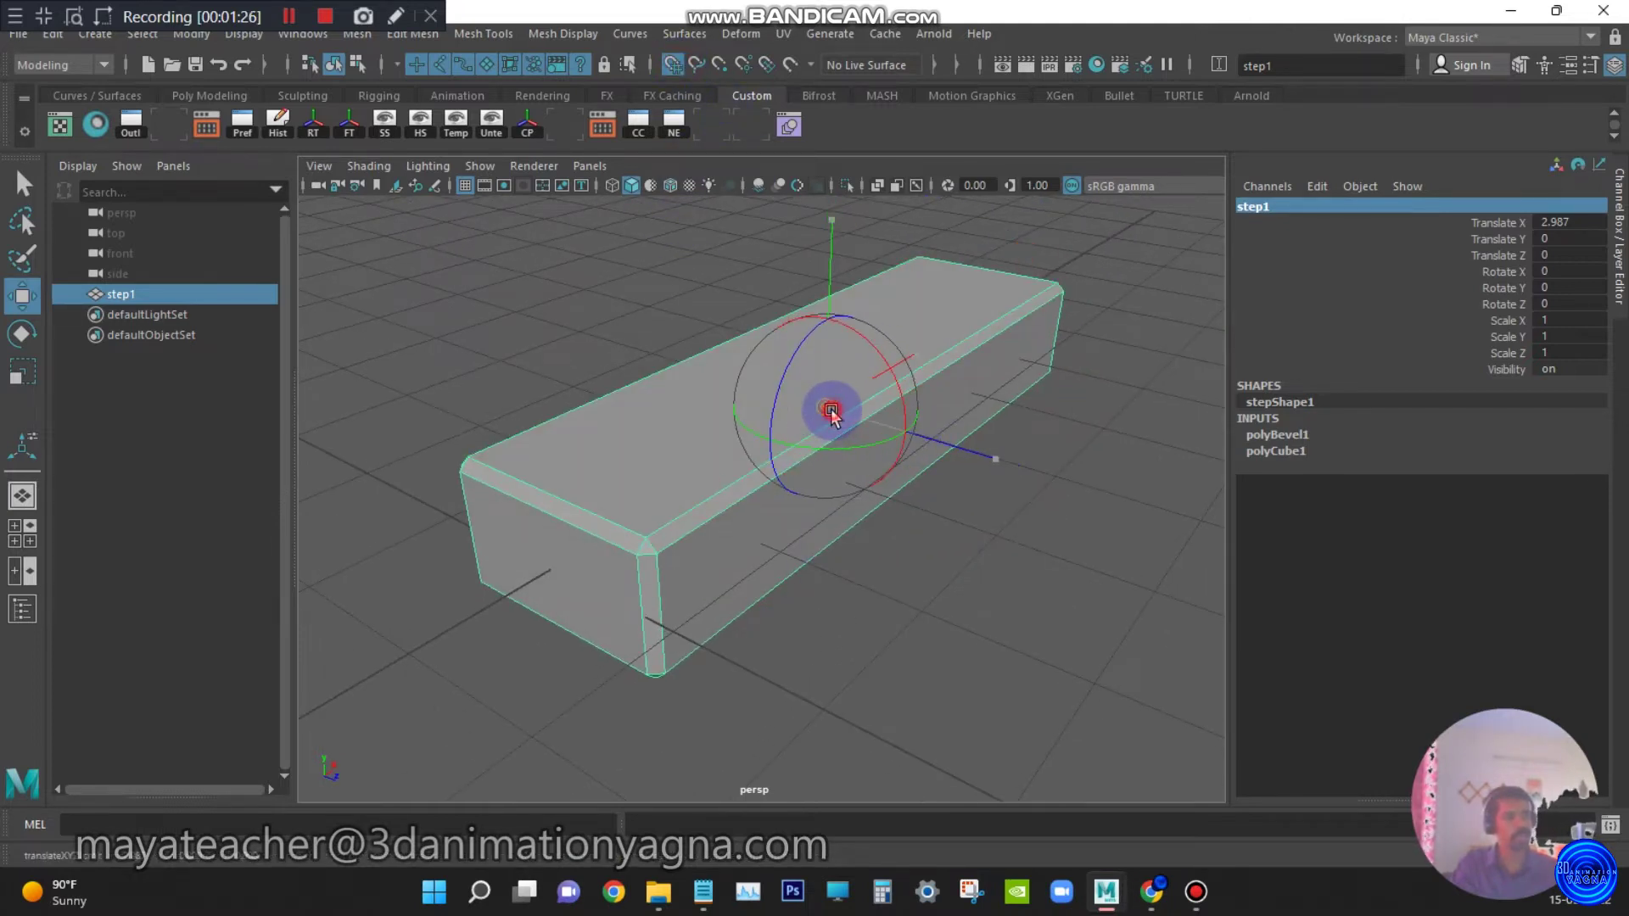
{"action": "left_click_drag", "start_coordinate": [819, 412], "coordinate": [788, 599]}
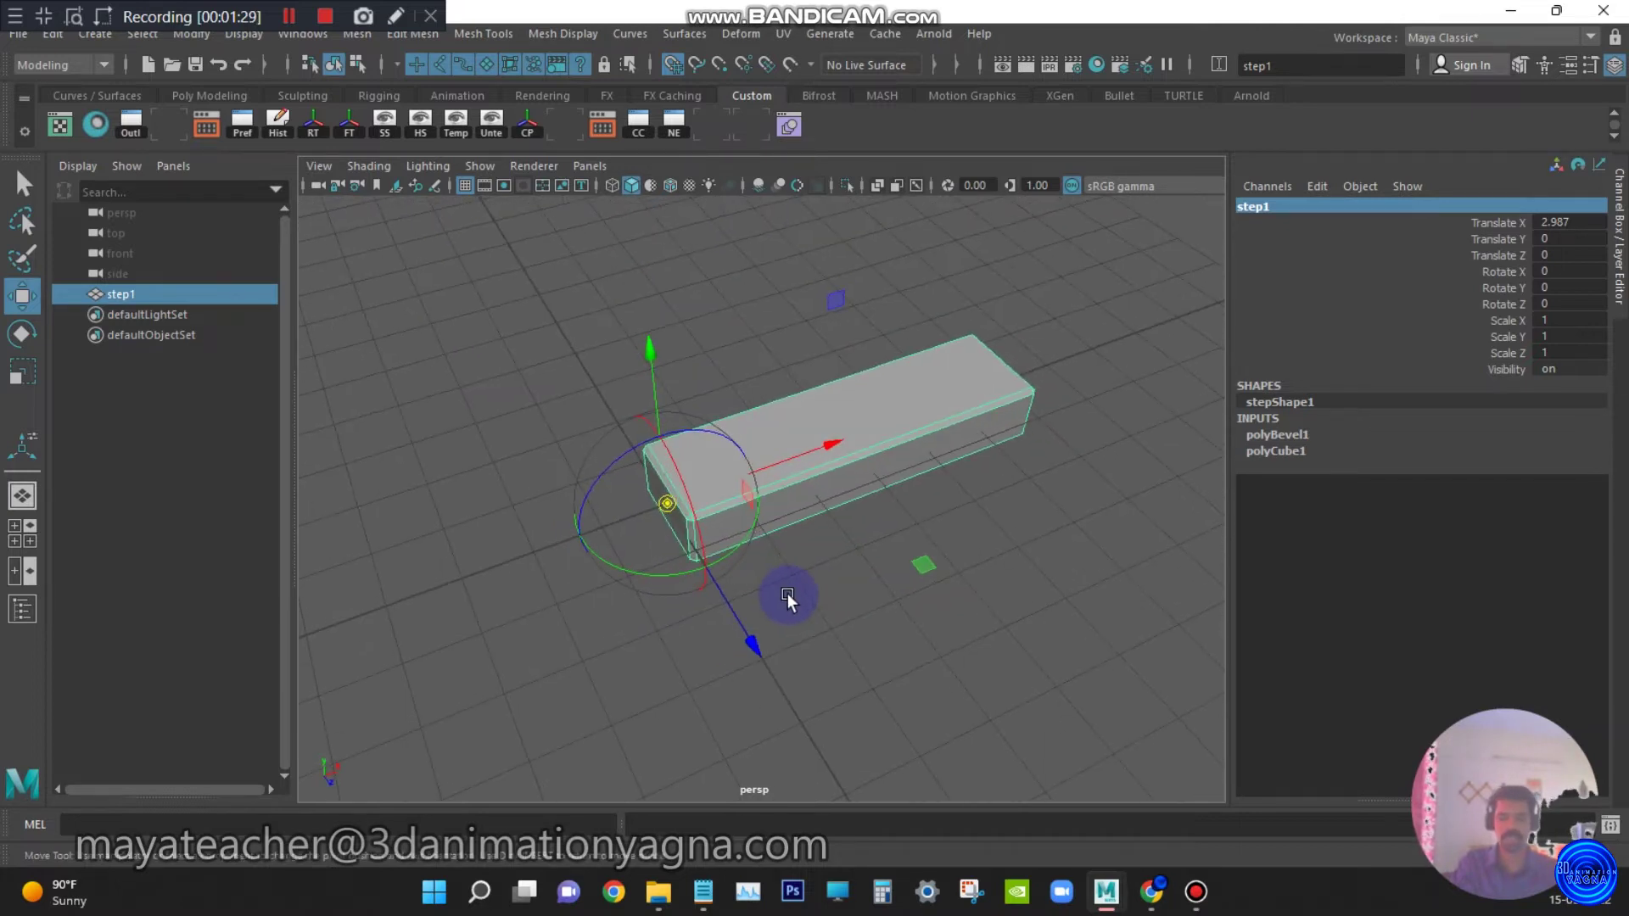
{"action": "left_click_drag", "start_coordinate": [698, 622], "coordinate": [786, 604], "text": "alt"}
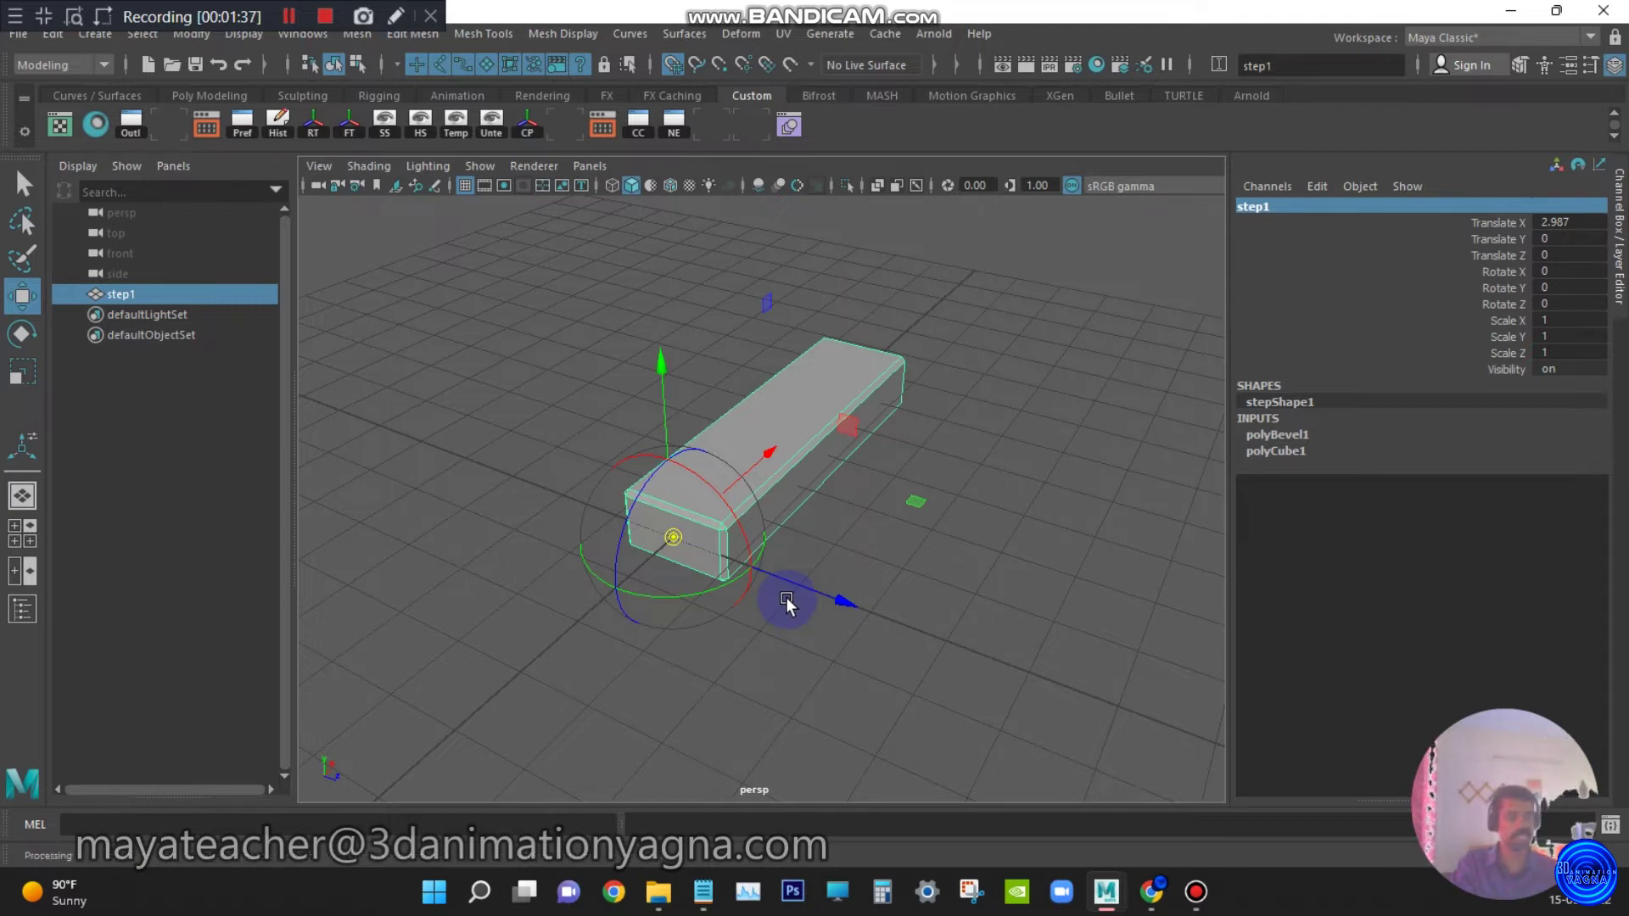
{"action": "mouse_move", "coordinate": [787, 599]}
{"action": "left_mouse_down", "text": "alt"}
{"action": "mouse_move", "coordinate": [696, 599]}
{"action": "mouse_move", "coordinate": [822, 593]}
{"action": "mouse_move", "coordinate": [803, 603]}
{"action": "left_mouse_up", "text": "alt"}
{"action": "left_click", "coordinate": [674, 66]}
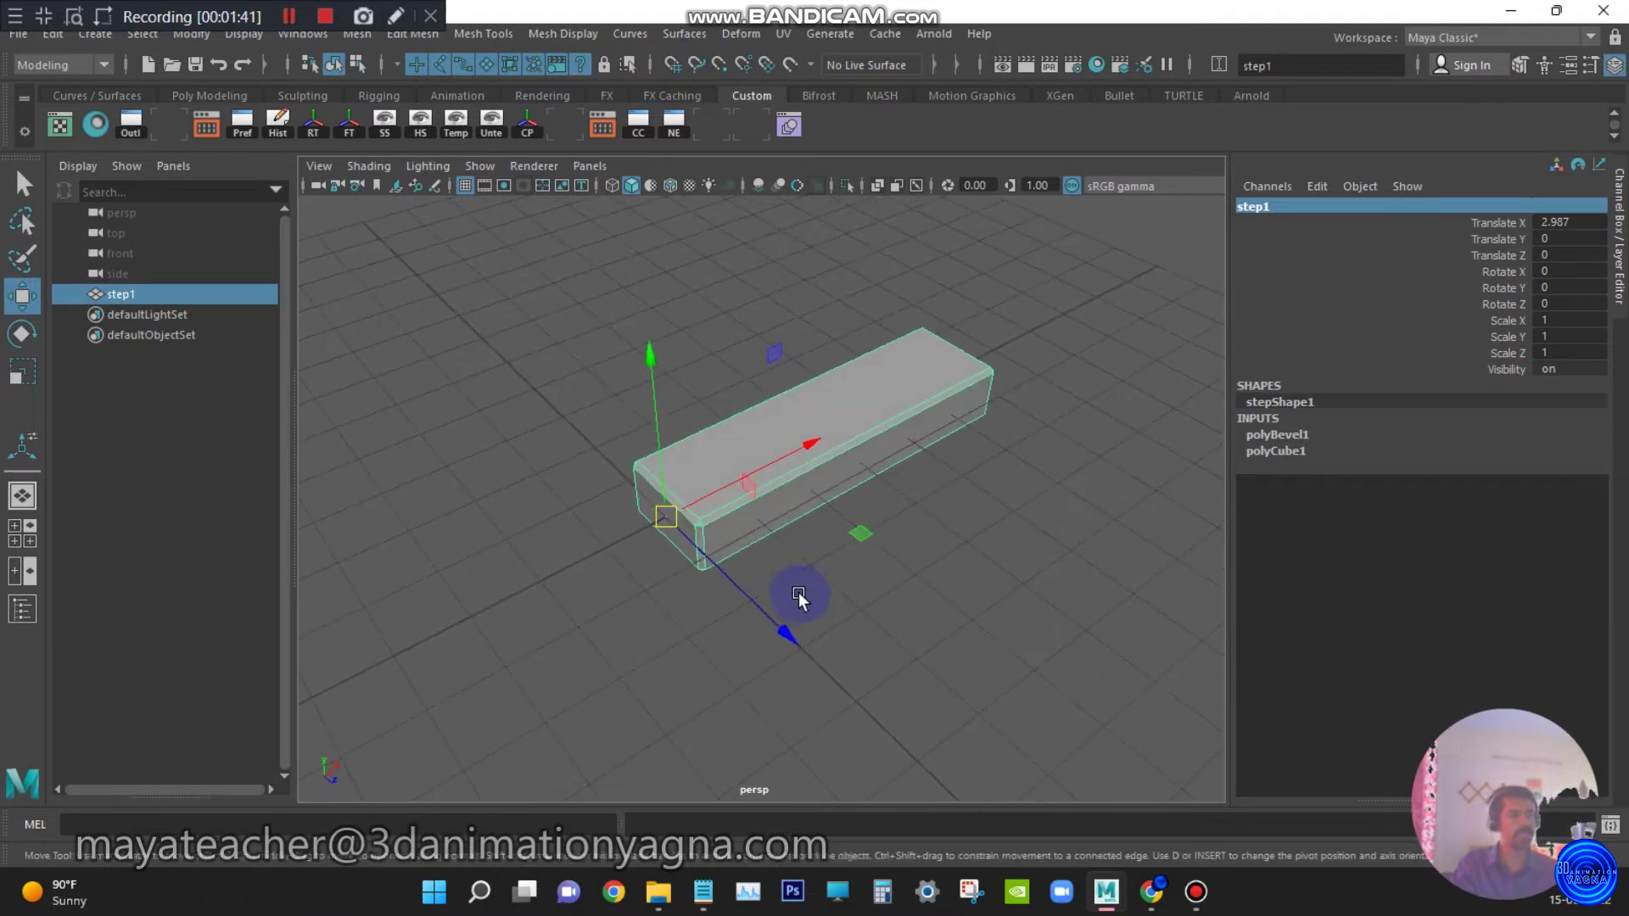
Open the Duplicate Special options for step1, reset the settings and group the copies under a new group
{"action": "left_click", "coordinate": [51, 36]}
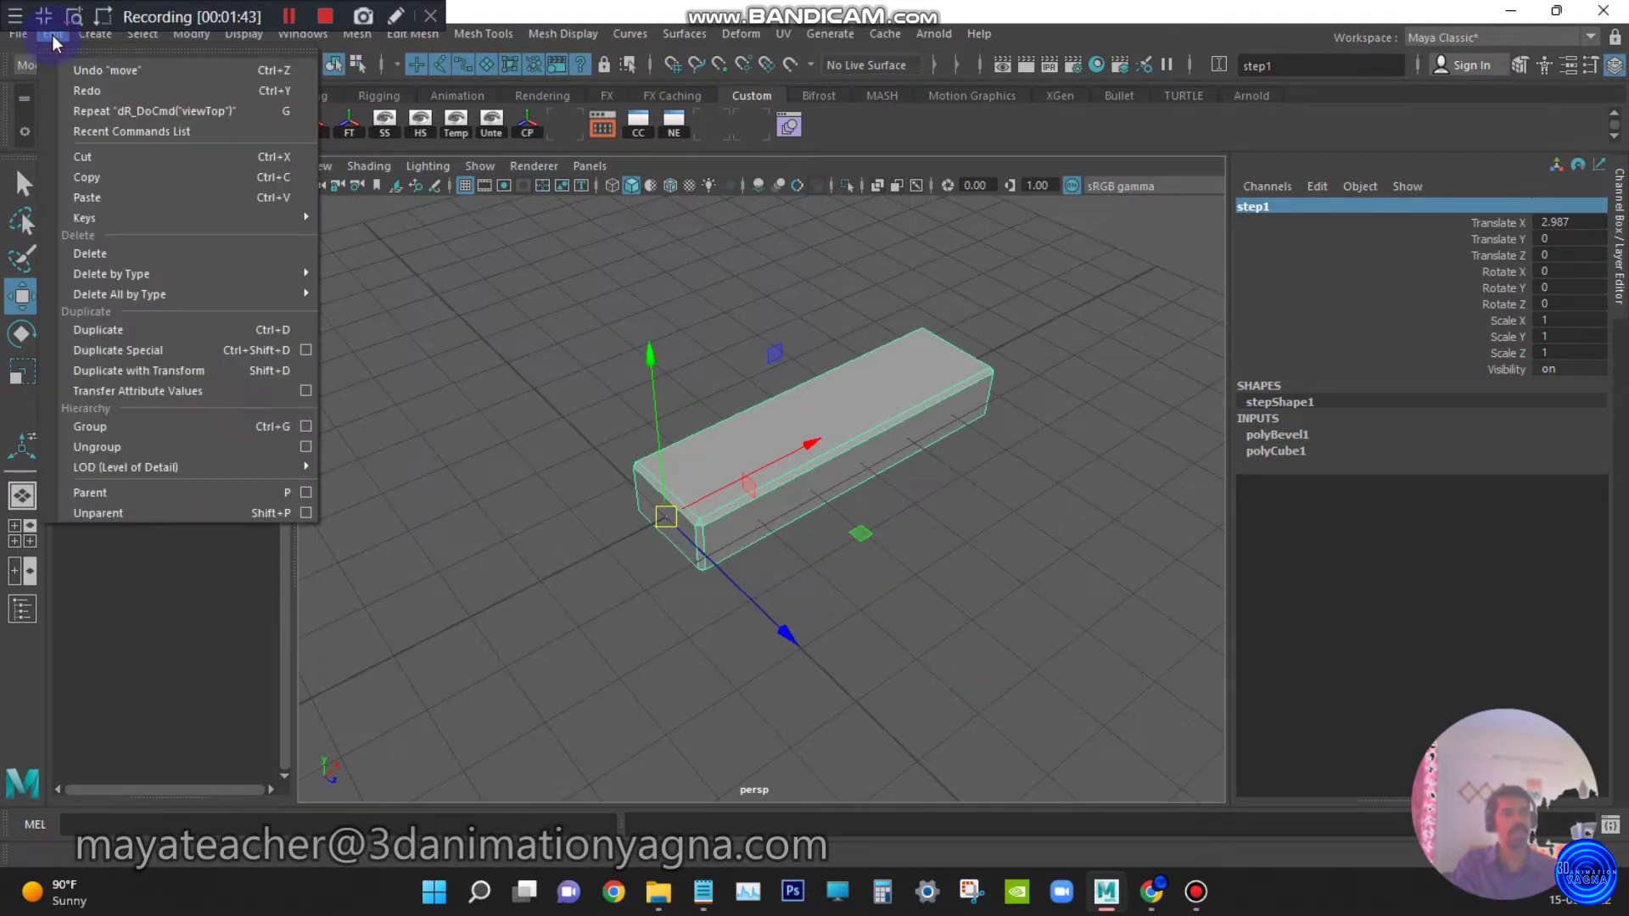
{"action": "left_click", "coordinate": [306, 350]}
{"action": "left_click", "coordinate": [932, 134]}
{"action": "left_click", "coordinate": [946, 178]}
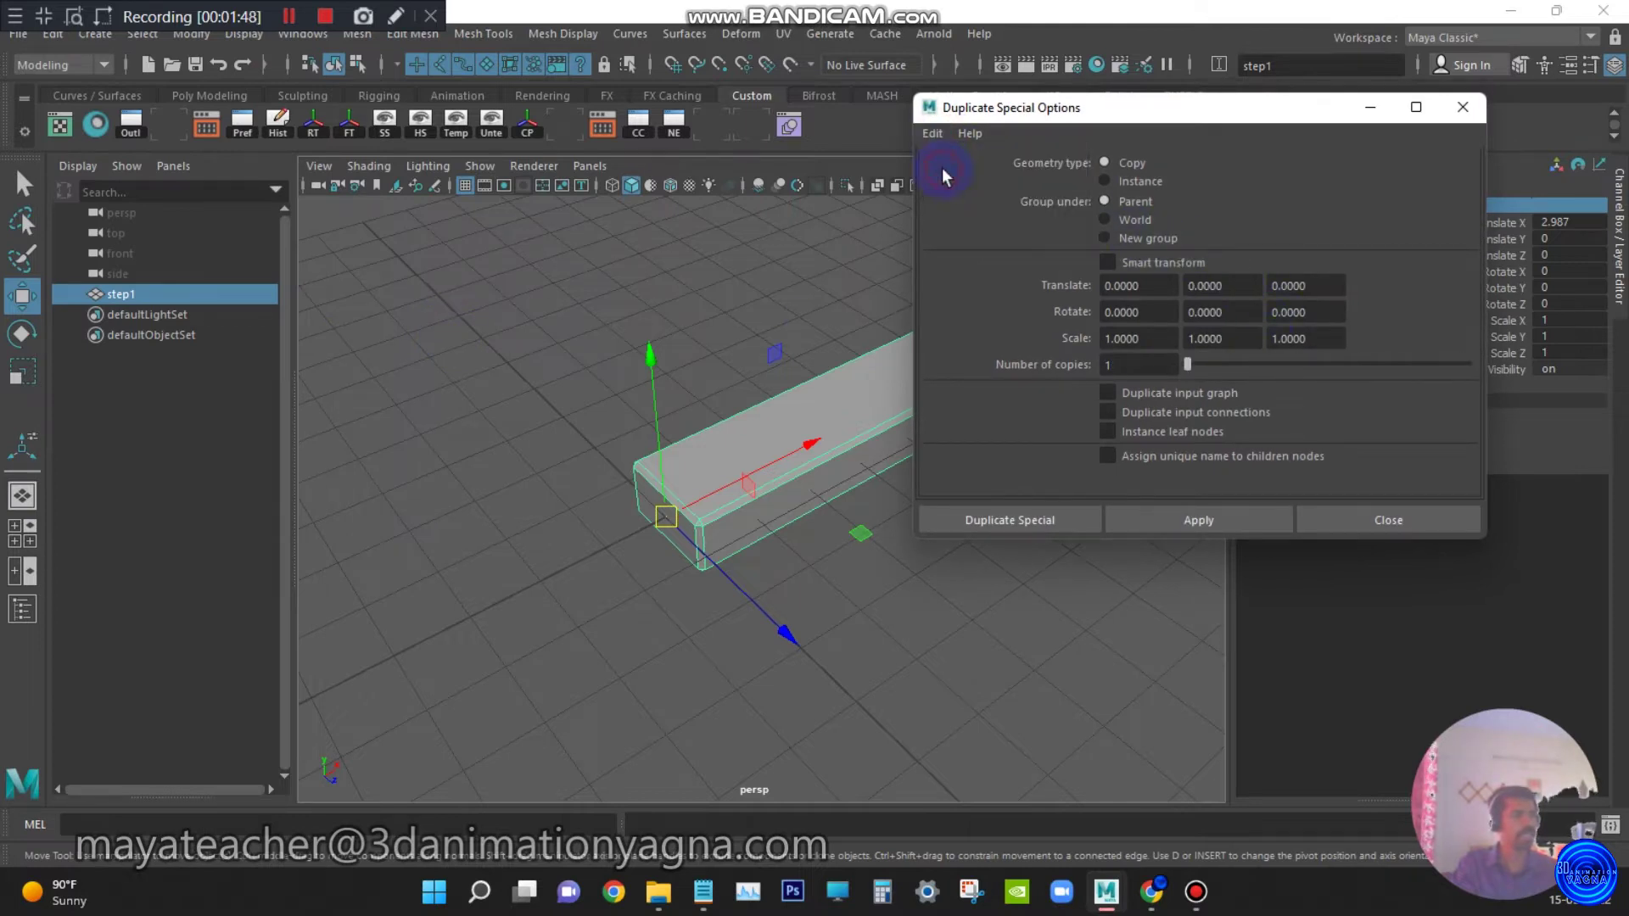
{"action": "left_click", "coordinate": [1145, 239]}
Set the duplicate offsets to 1 for Translate Y and 15 for Rotate Y
{"action": "left_click", "coordinate": [1246, 287]}
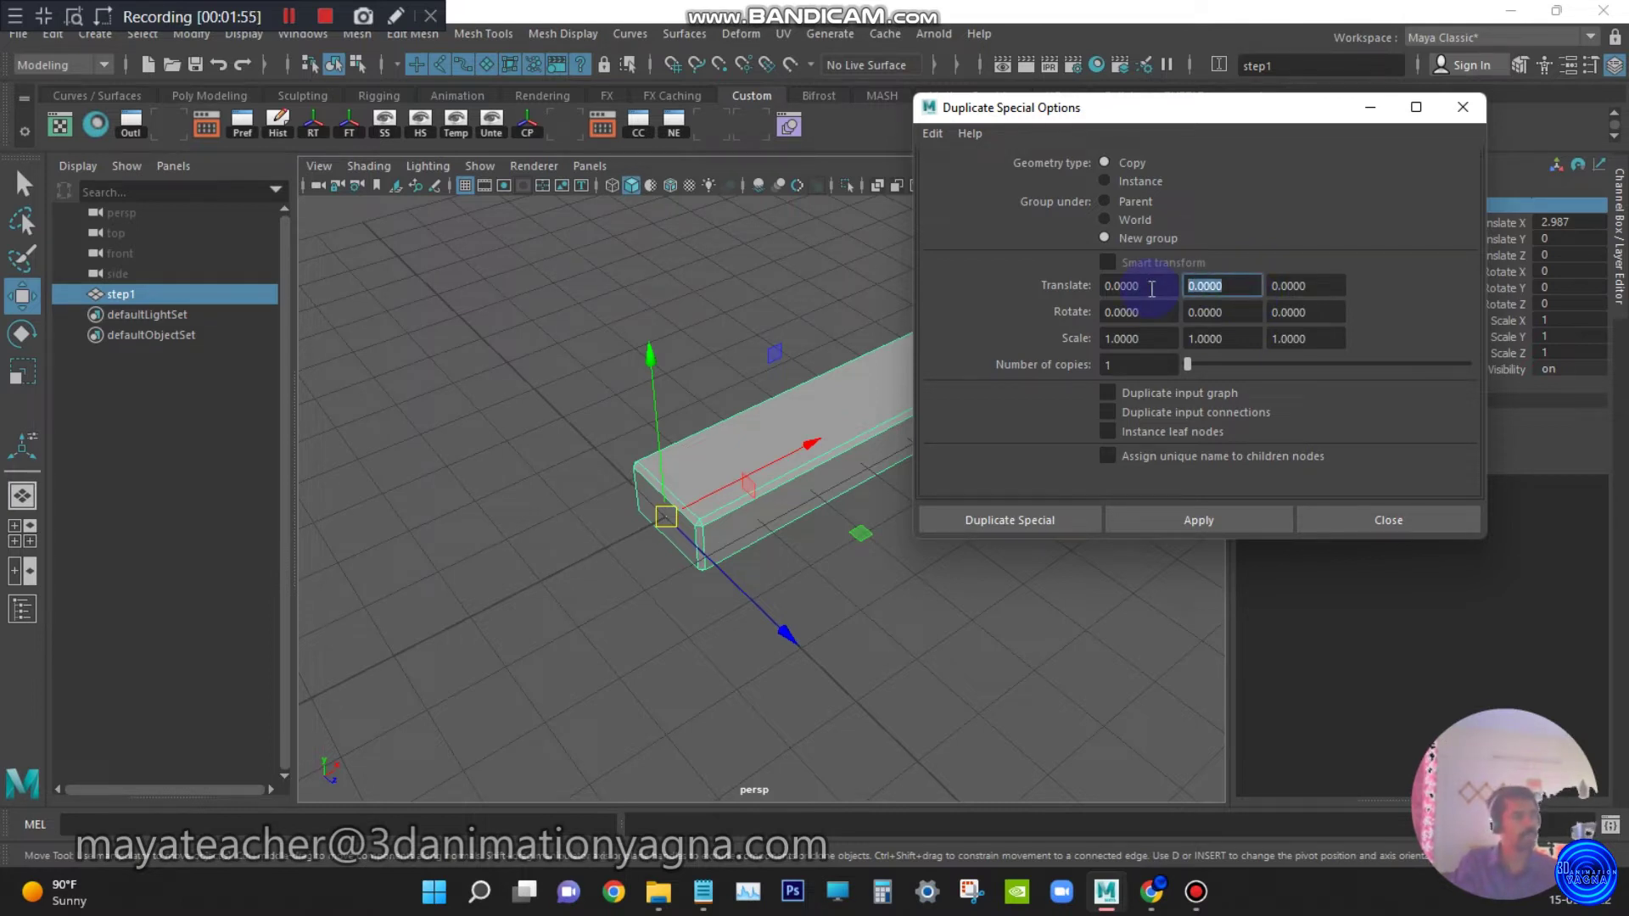
{"action": "type", "text": "1"}
{"action": "key", "text": "Tab"}
{"action": "key", "text": "Tab"}
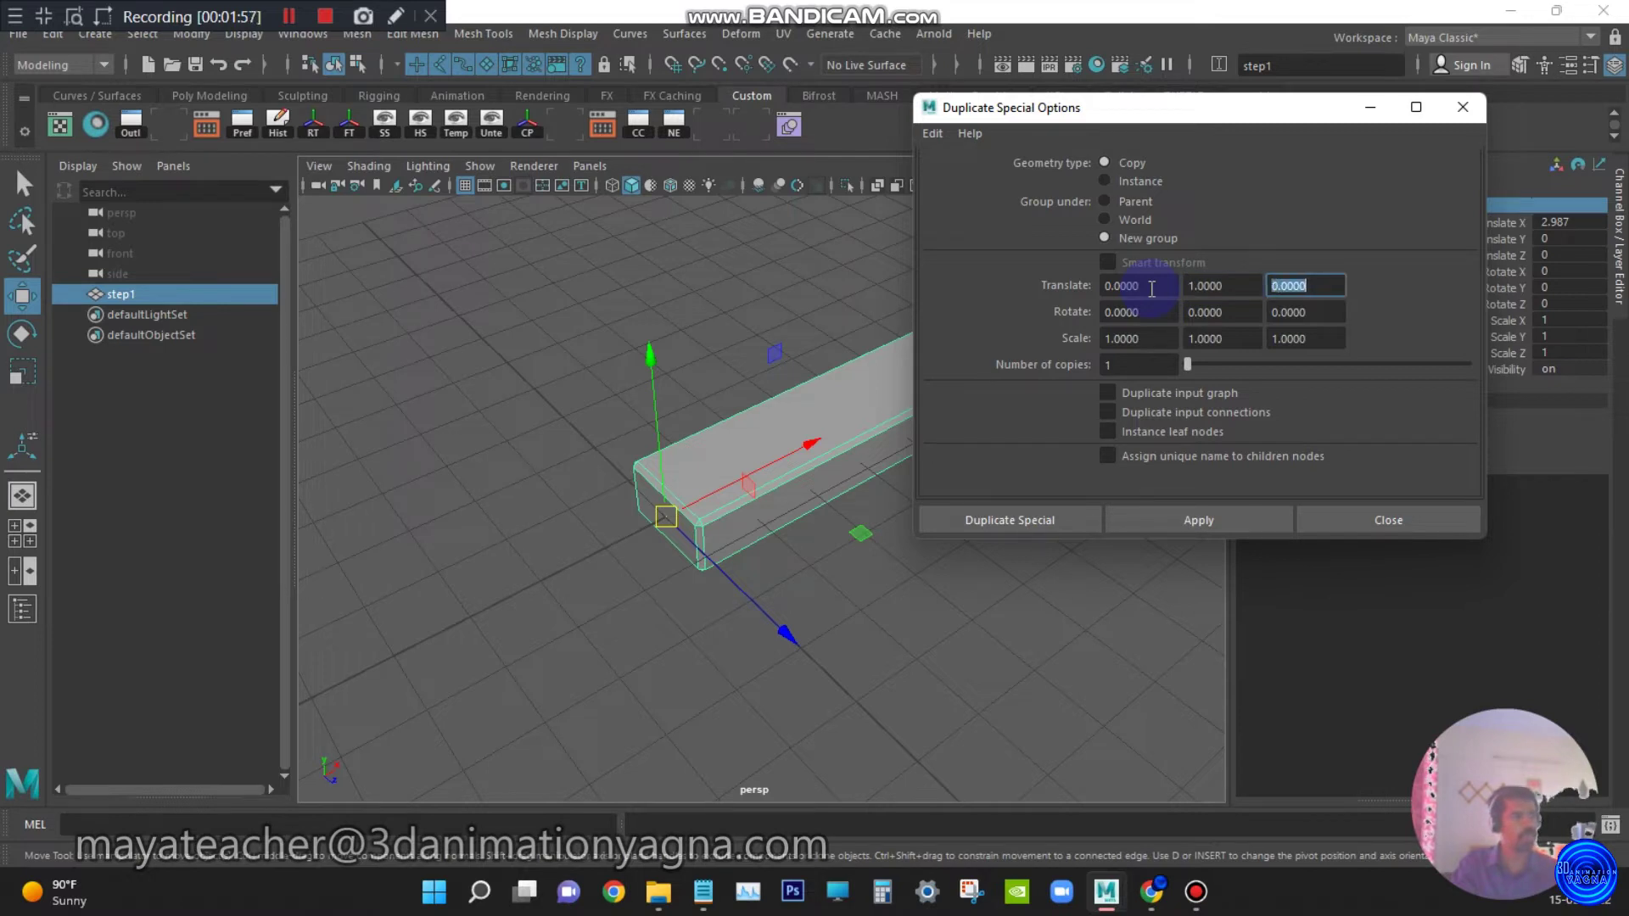
{"action": "key", "text": "Tab"}
{"action": "type", "text": "1"}
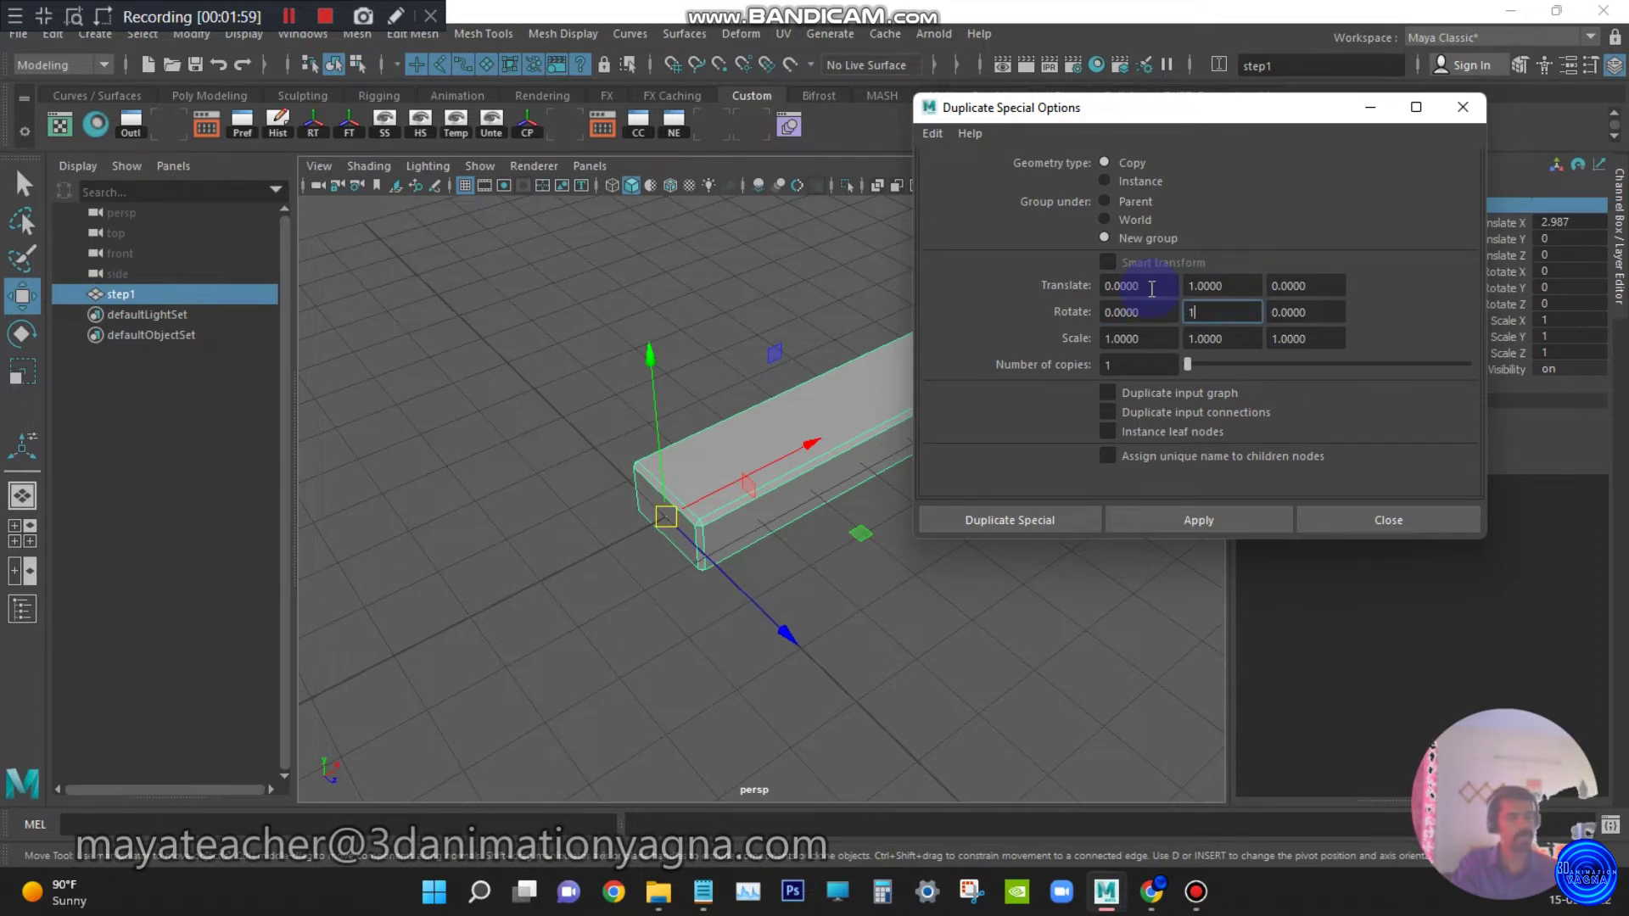
{"action": "key", "text": "Return"}
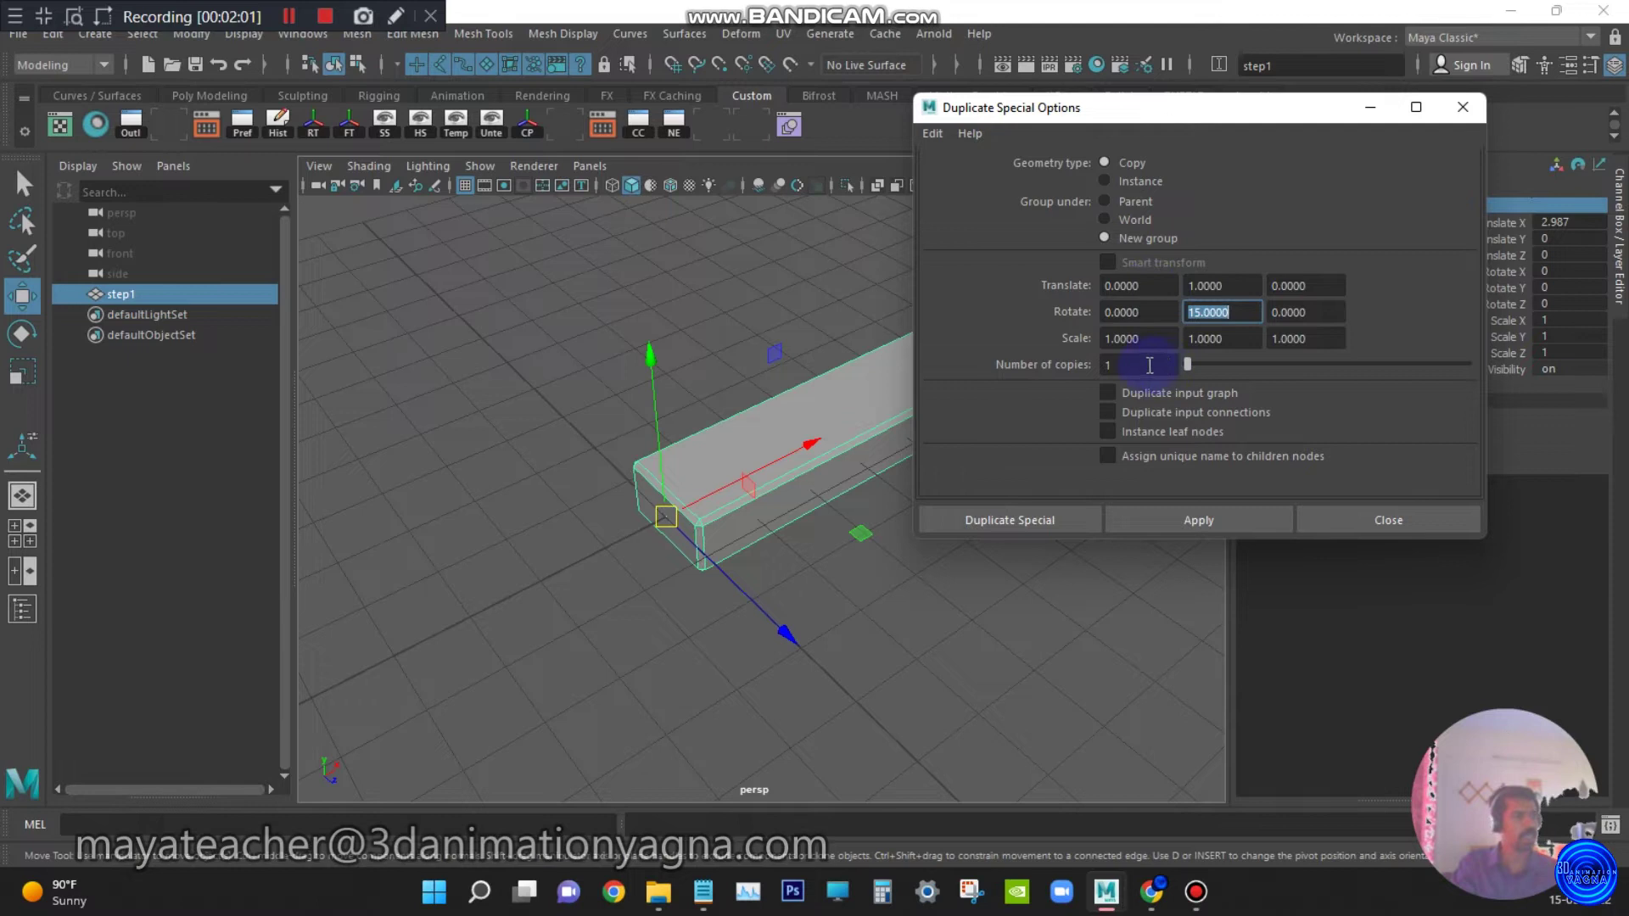
Set the number of copies to 100 and run Duplicate Special on step1
{"action": "left_click", "coordinate": [1149, 365]}
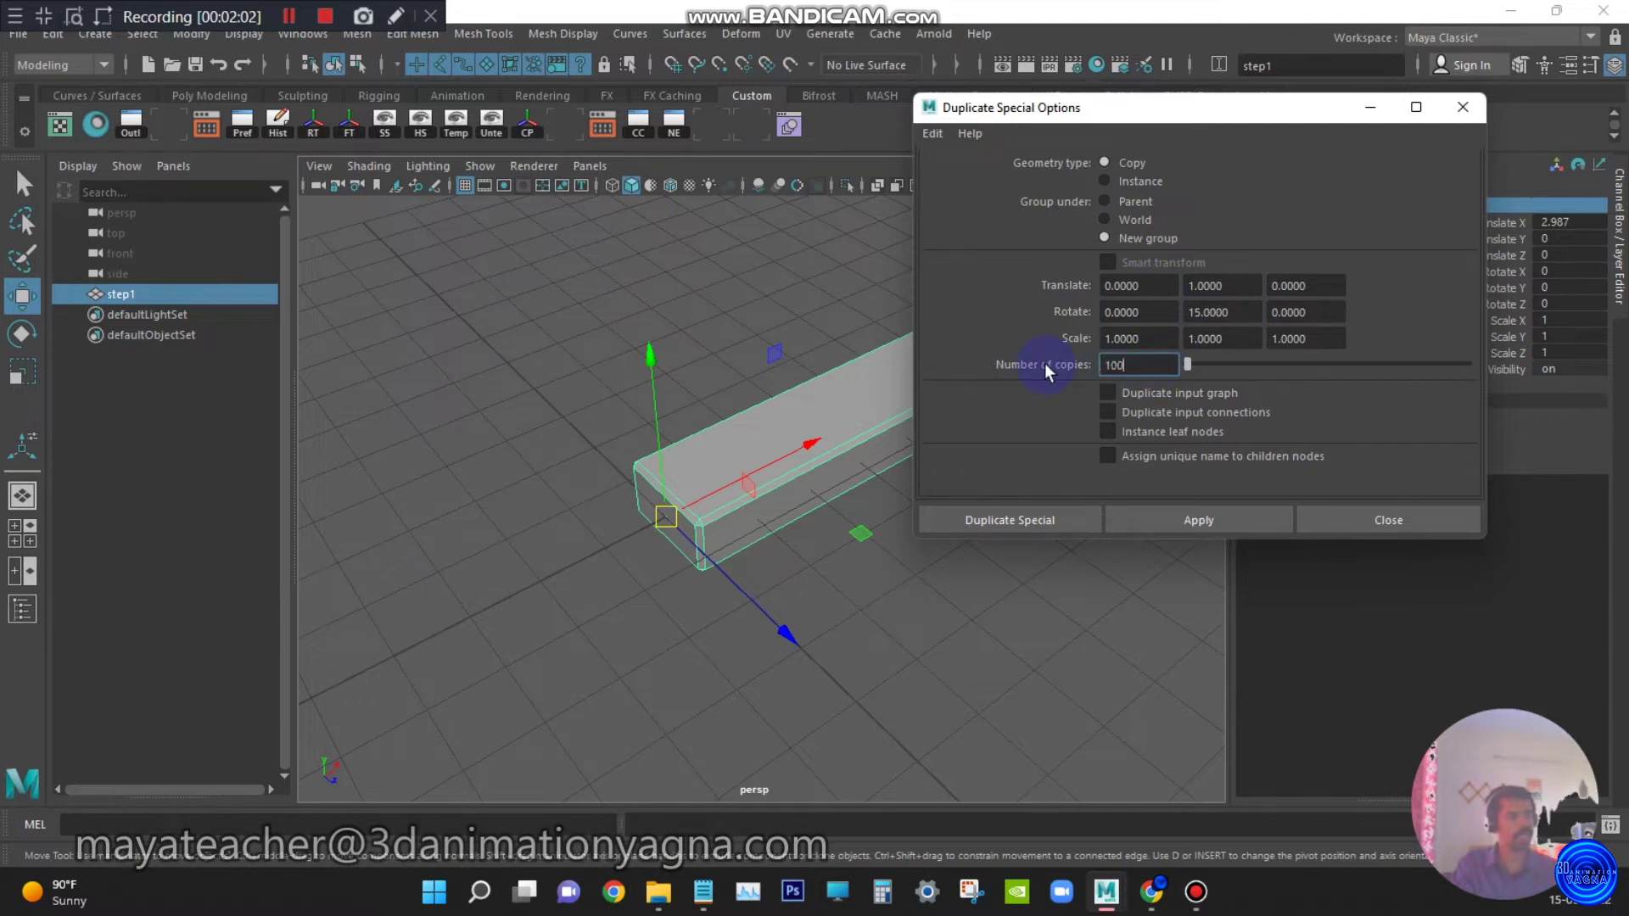
{"action": "type", "text": "100"}
{"action": "key", "text": "Return"}
{"action": "left_click", "coordinate": [1056, 521]}
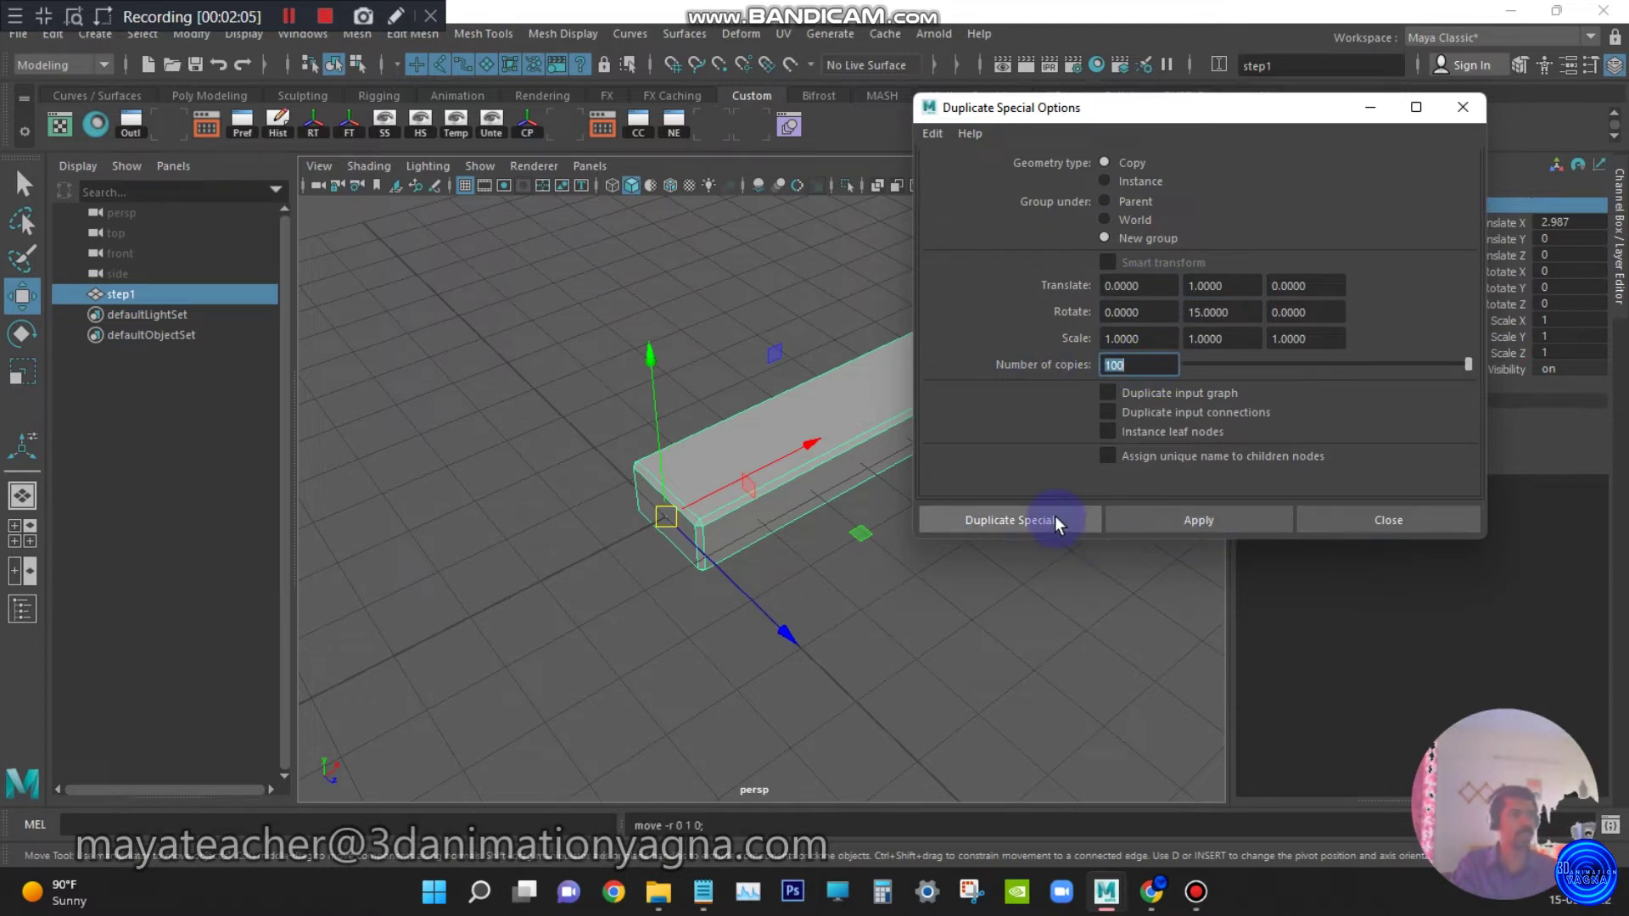
Examine the duplicated spiral of steps along its full height and at its base, with the copies deselected
{"action": "scroll", "coordinate": [1015, 556], "scroll_direction": "down", "scroll_amount": 4}
{"action": "left_click_drag", "start_coordinate": [1015, 556], "coordinate": [832, 527], "text": "alt"}
{"action": "scroll", "coordinate": [910, 374], "scroll_direction": "down", "scroll_amount": 6}
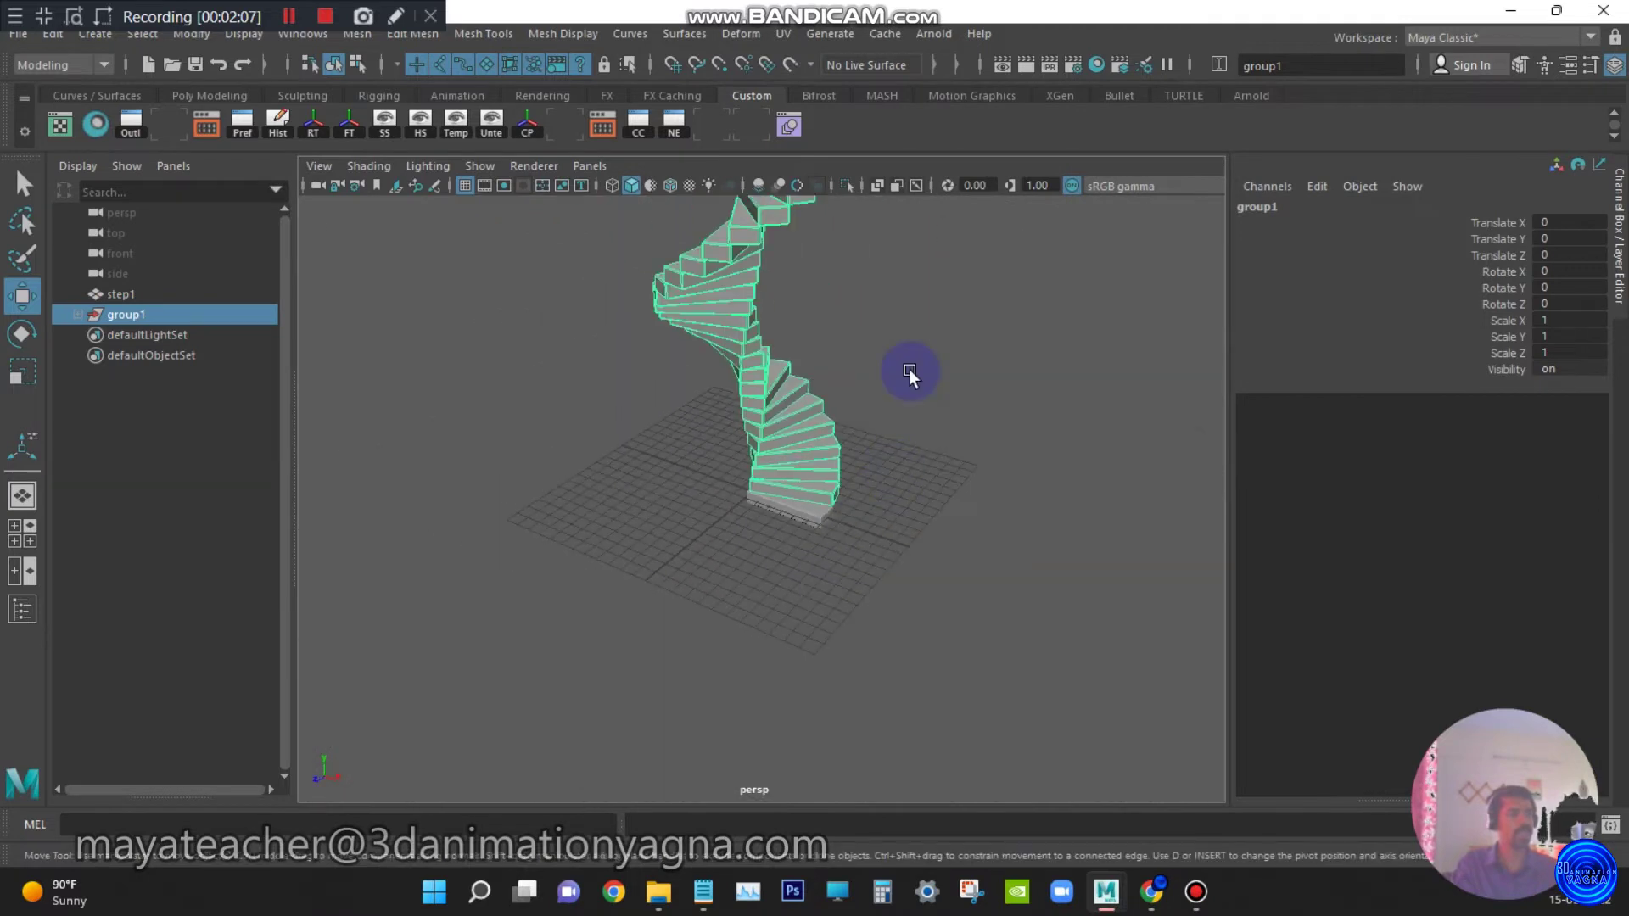
{"action": "left_click_drag", "start_coordinate": [910, 373], "coordinate": [922, 598], "text": "alt"}
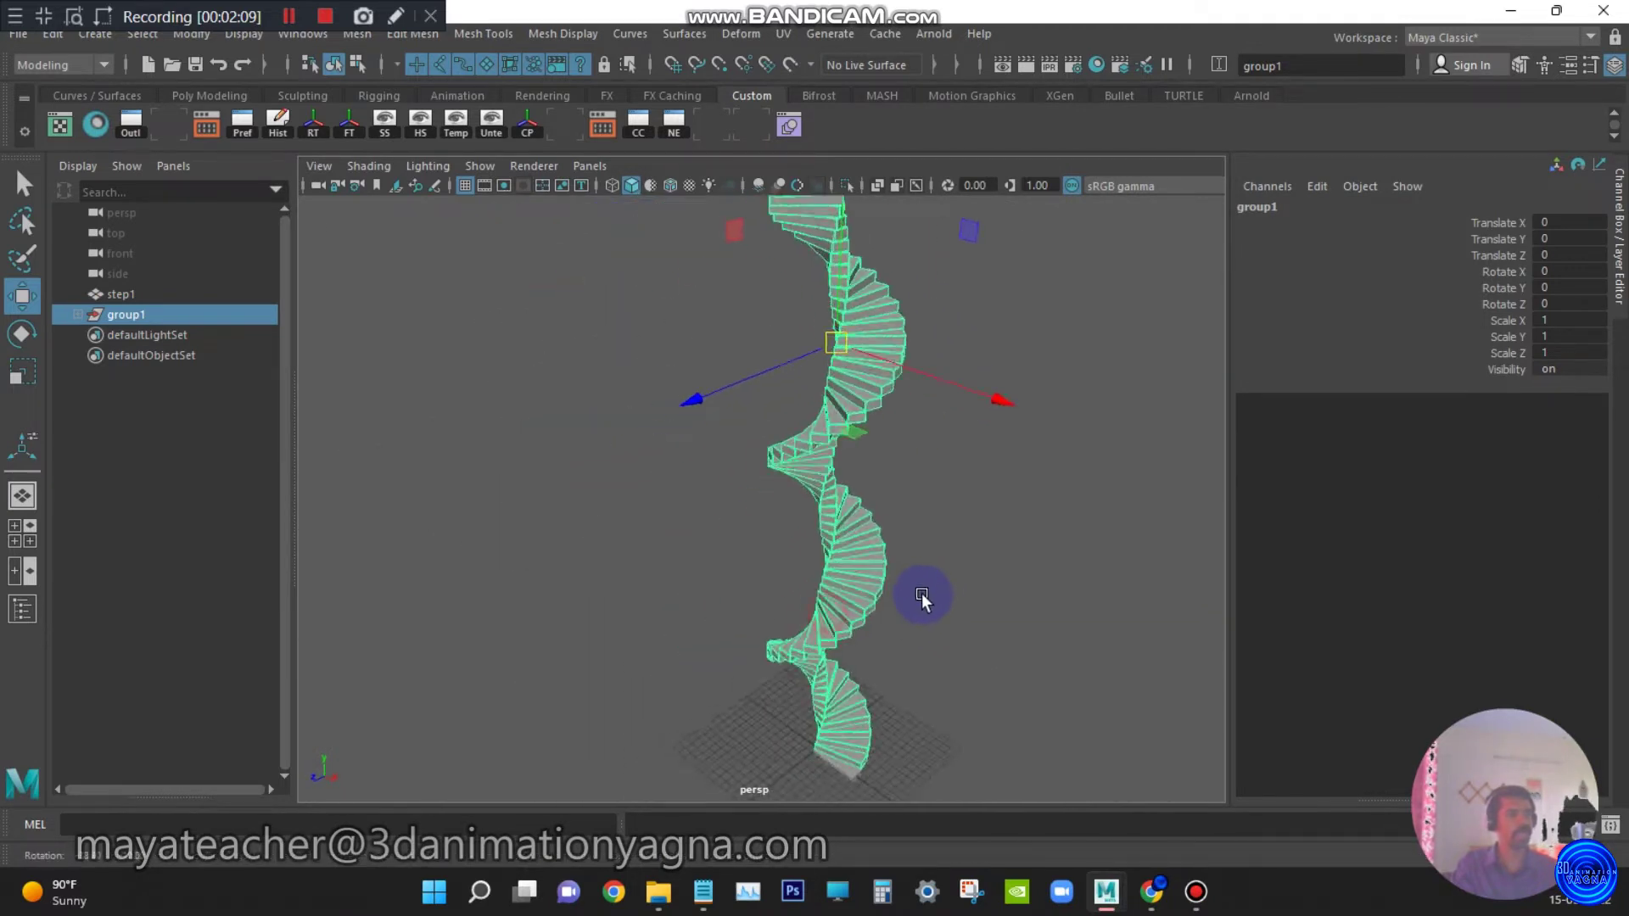
{"action": "scroll", "coordinate": [904, 526], "scroll_direction": "down", "scroll_amount": 5}
{"action": "middle_click_drag", "start_coordinate": [903, 512], "coordinate": [883, 648], "text": "alt"}
{"action": "scroll", "coordinate": [912, 519], "scroll_direction": "up", "scroll_amount": 6}
{"action": "left_click_drag", "start_coordinate": [927, 516], "coordinate": [855, 522], "text": "alt"}
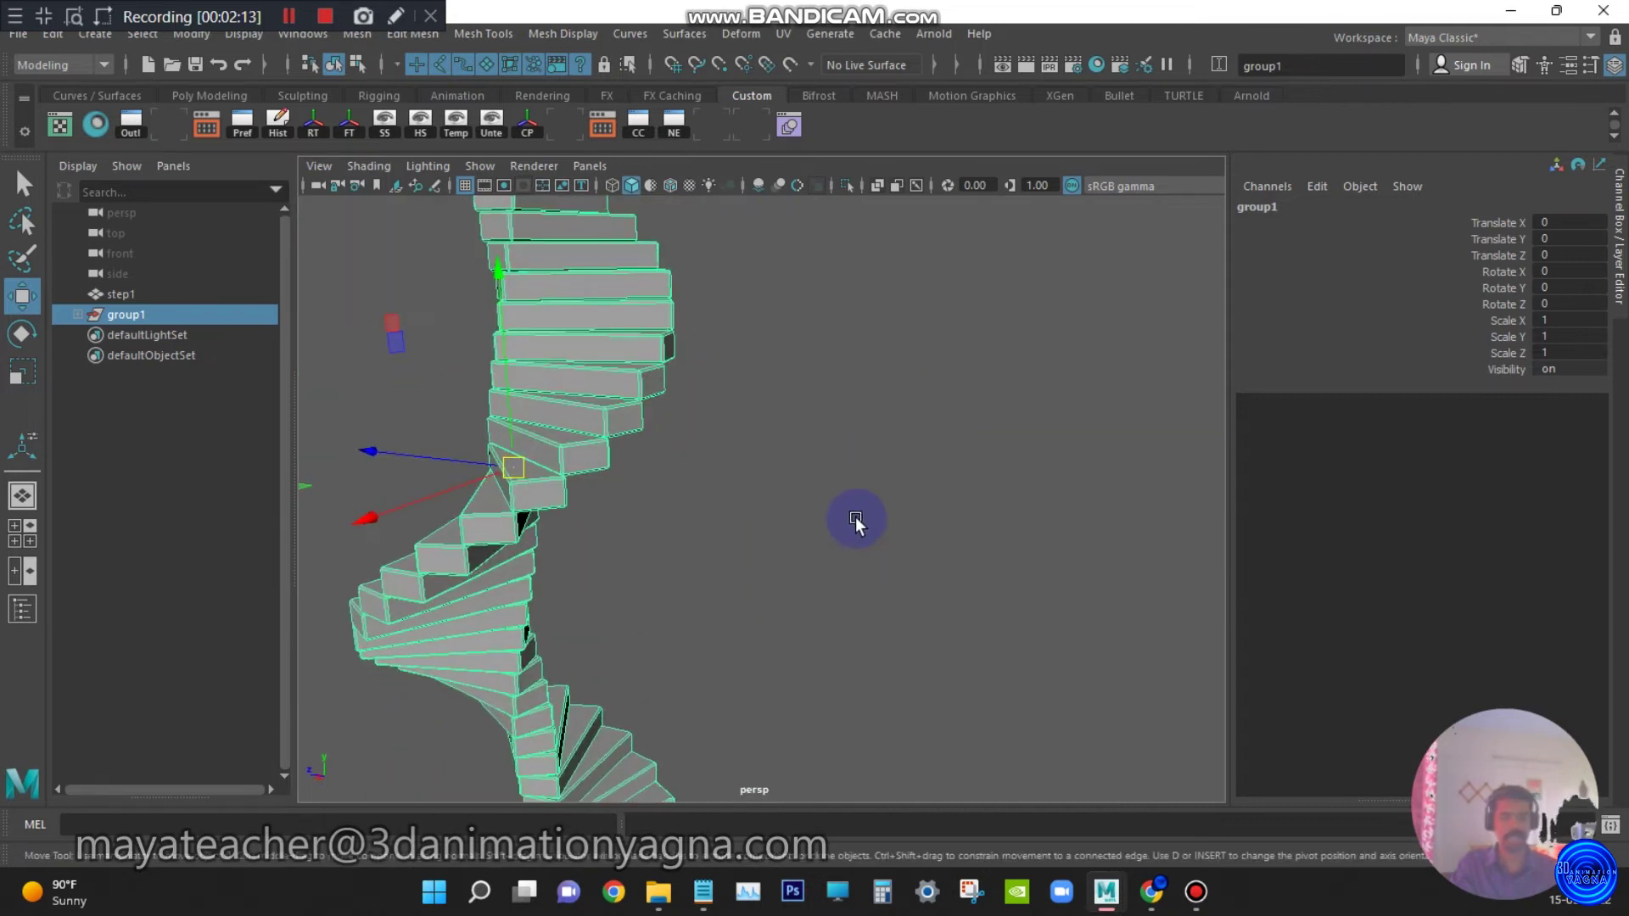
{"action": "key", "text": "f"}
{"action": "key", "text": "q"}
{"action": "left_click", "coordinate": [911, 461]}
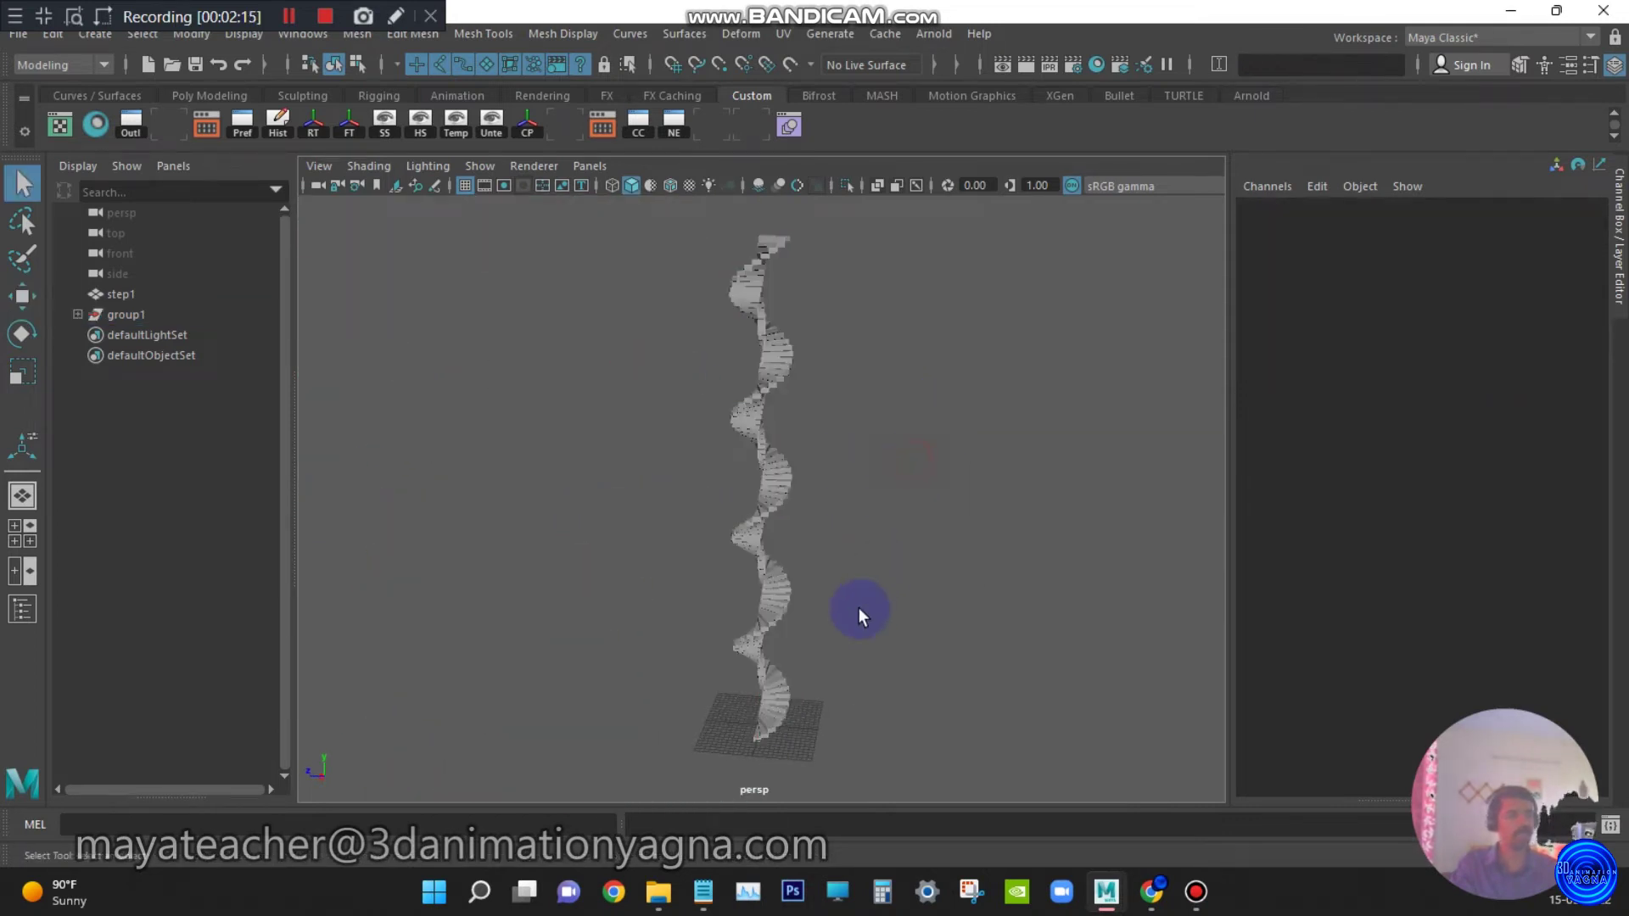
{"action": "left_click_drag", "start_coordinate": [859, 612], "coordinate": [696, 600], "text": "alt"}
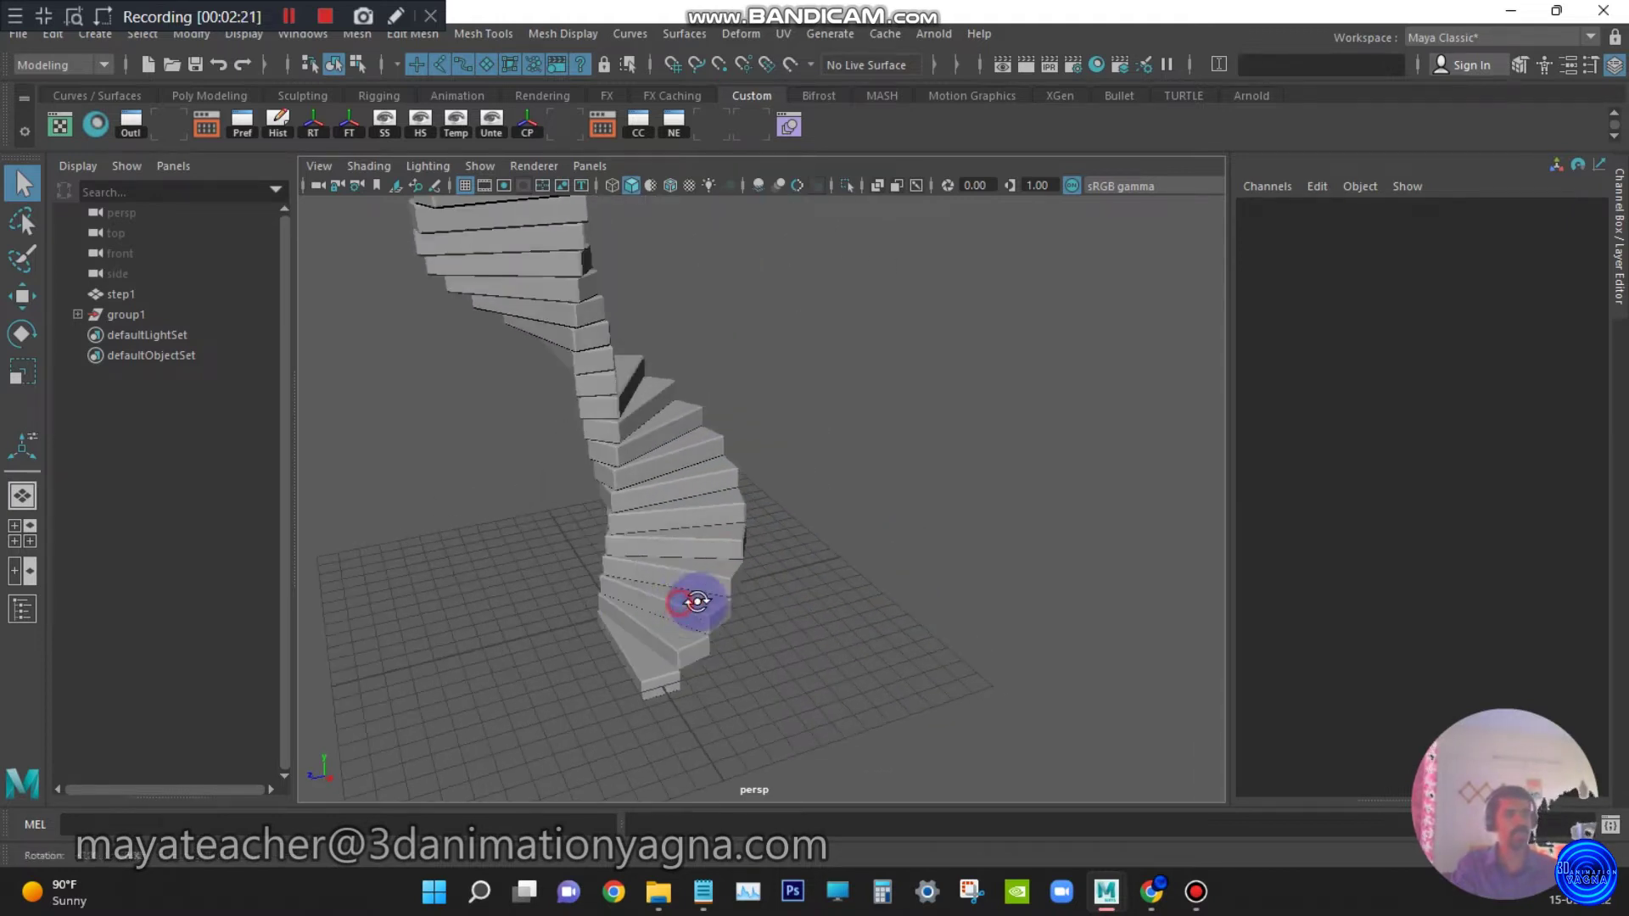
Rename the group of duplicated steps as grp_steps and deselect it
{"action": "double_click", "coordinate": [141, 315]}
{"action": "type", "text": "grp steps"}
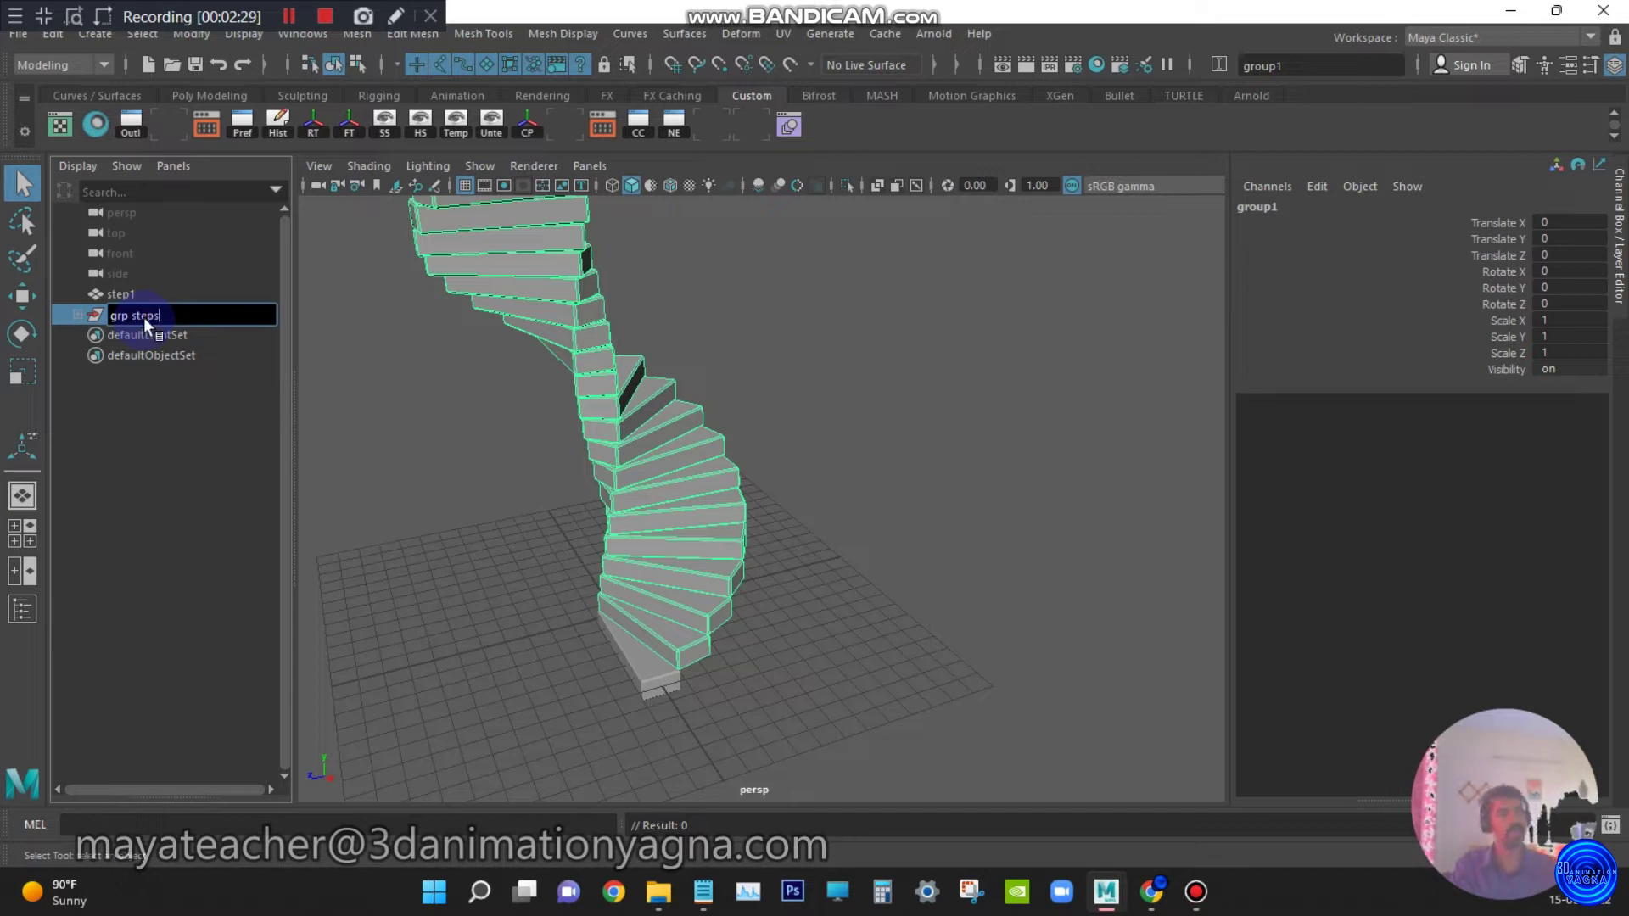
{"action": "type", "text": "p_steps"}
{"action": "key", "text": "Return"}
{"action": "left_click", "coordinate": [908, 425]}
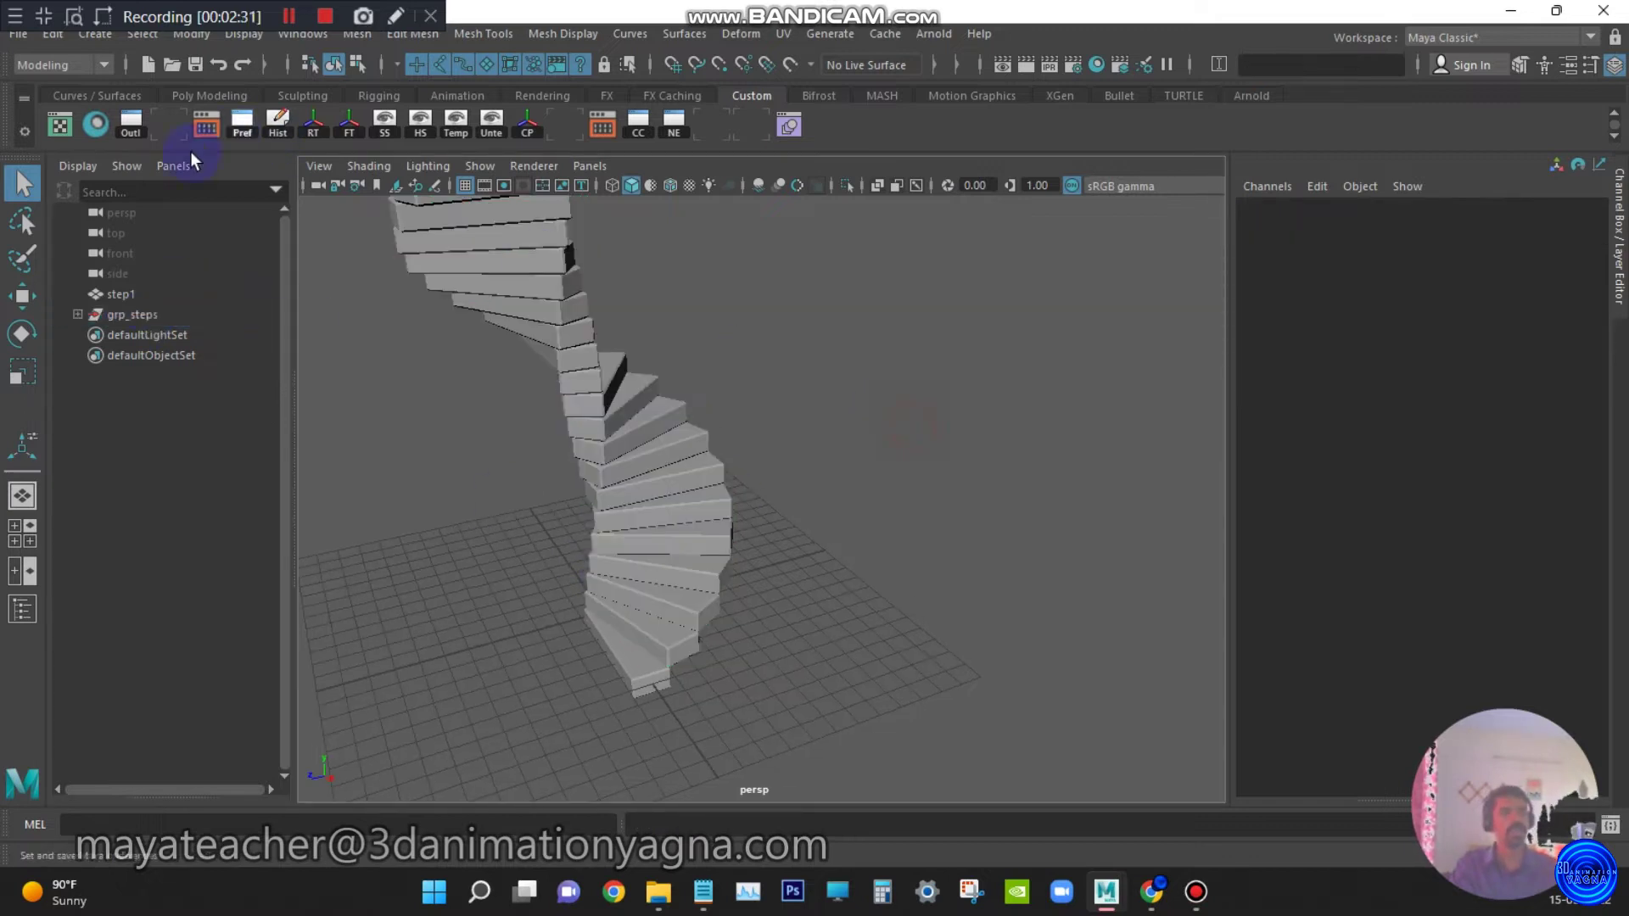
Create a polygon cylinder at the origin, beside the lowest steps of the staircase
{"action": "left_click", "coordinate": [83, 37]}
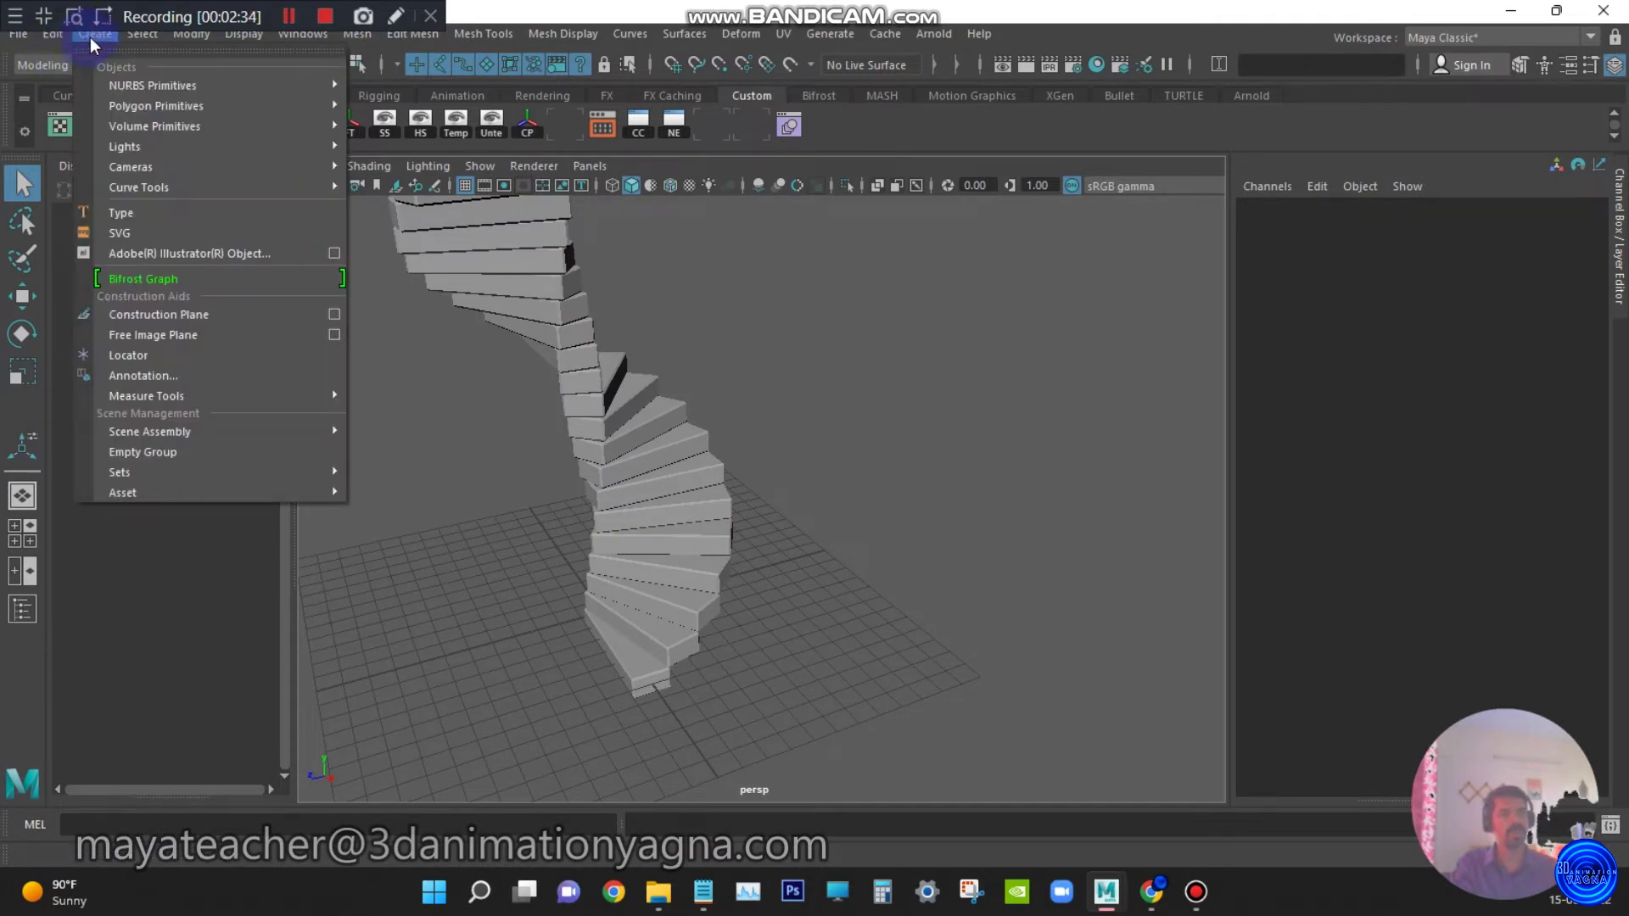
{"action": "mouse_move", "coordinate": [127, 113]}
{"action": "left_click", "coordinate": [429, 146]}
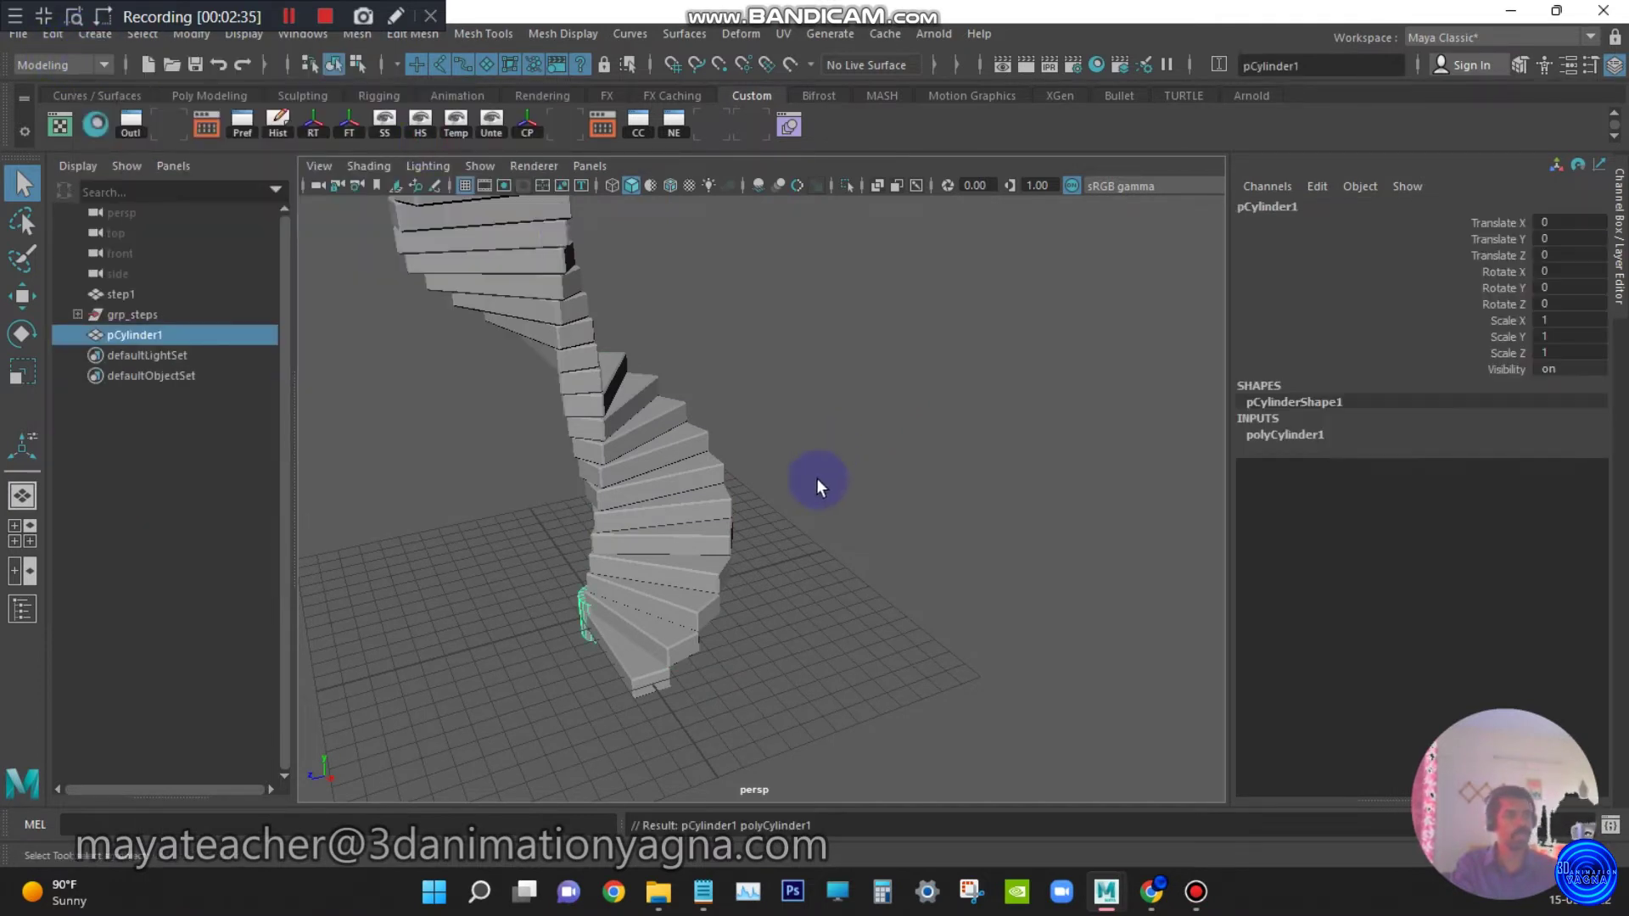
{"action": "left_click_drag", "start_coordinate": [617, 616], "coordinate": [712, 617], "text": "alt"}
{"action": "middle_click_drag", "start_coordinate": [723, 616], "coordinate": [1102, 406], "text": "alt"}
{"action": "right_click_drag", "start_coordinate": [524, 628], "coordinate": [738, 611], "text": "alt"}
{"action": "middle_click_drag", "start_coordinate": [738, 610], "coordinate": [1000, 476], "text": "alt"}
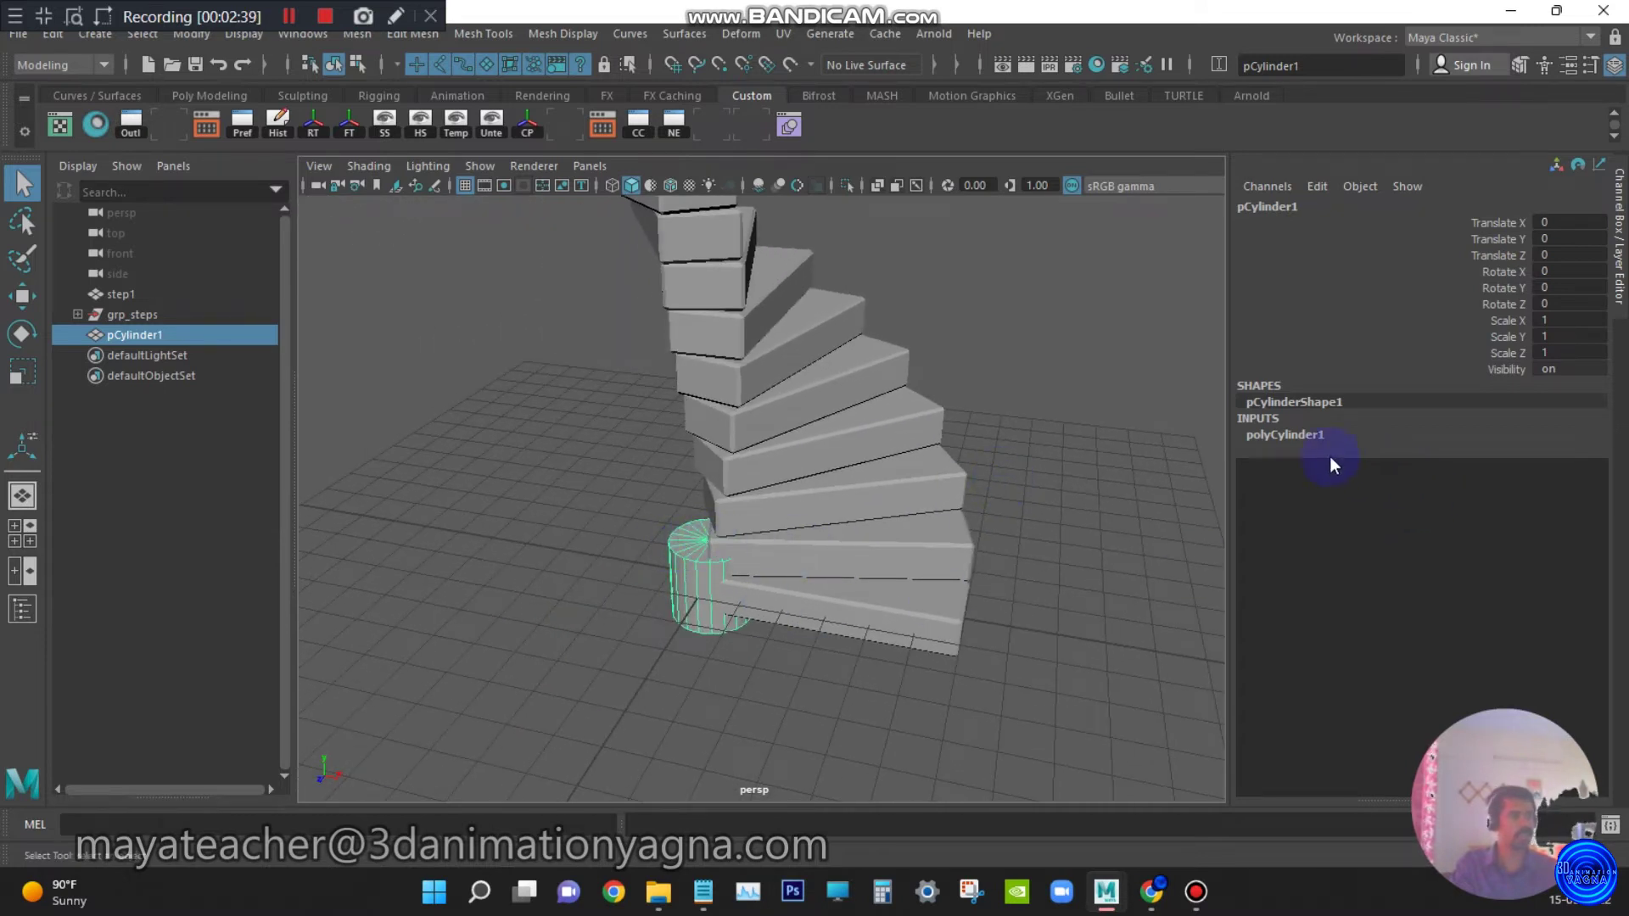
Set the cylinder's Subdivisions Caps to 0
{"action": "left_click", "coordinate": [1287, 433]}
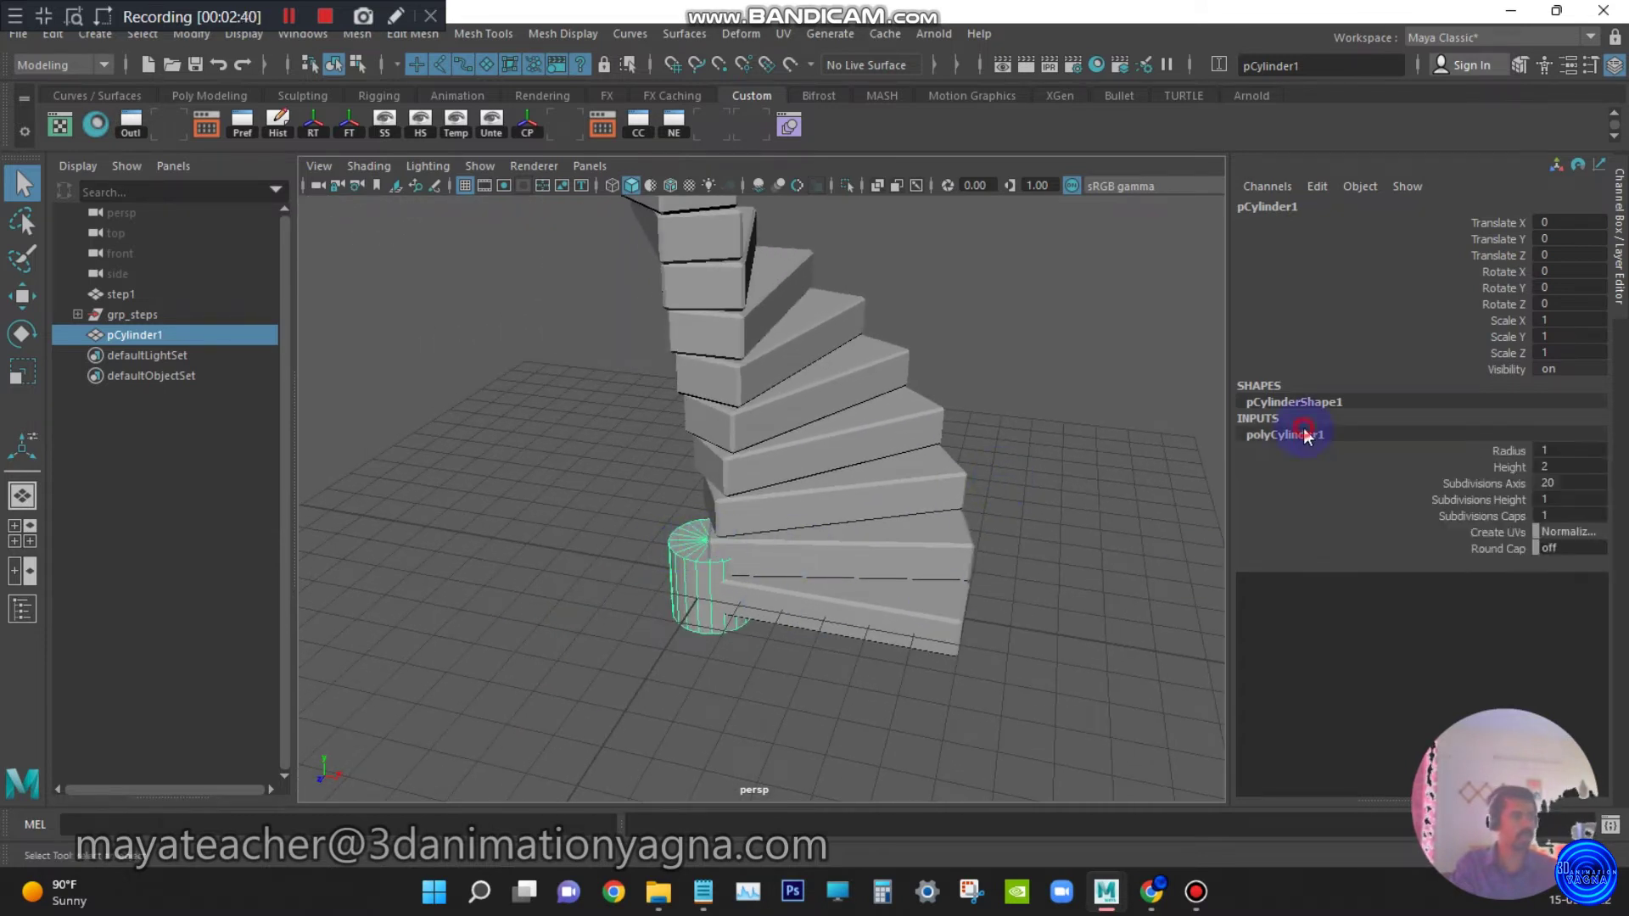
{"action": "double_click", "coordinate": [1571, 515]}
{"action": "key", "text": "Return"}
{"action": "left_click_drag", "start_coordinate": [691, 567], "coordinate": [835, 499], "text": "alt"}
{"action": "scroll", "coordinate": [704, 563], "scroll_direction": "up", "scroll_amount": 2}
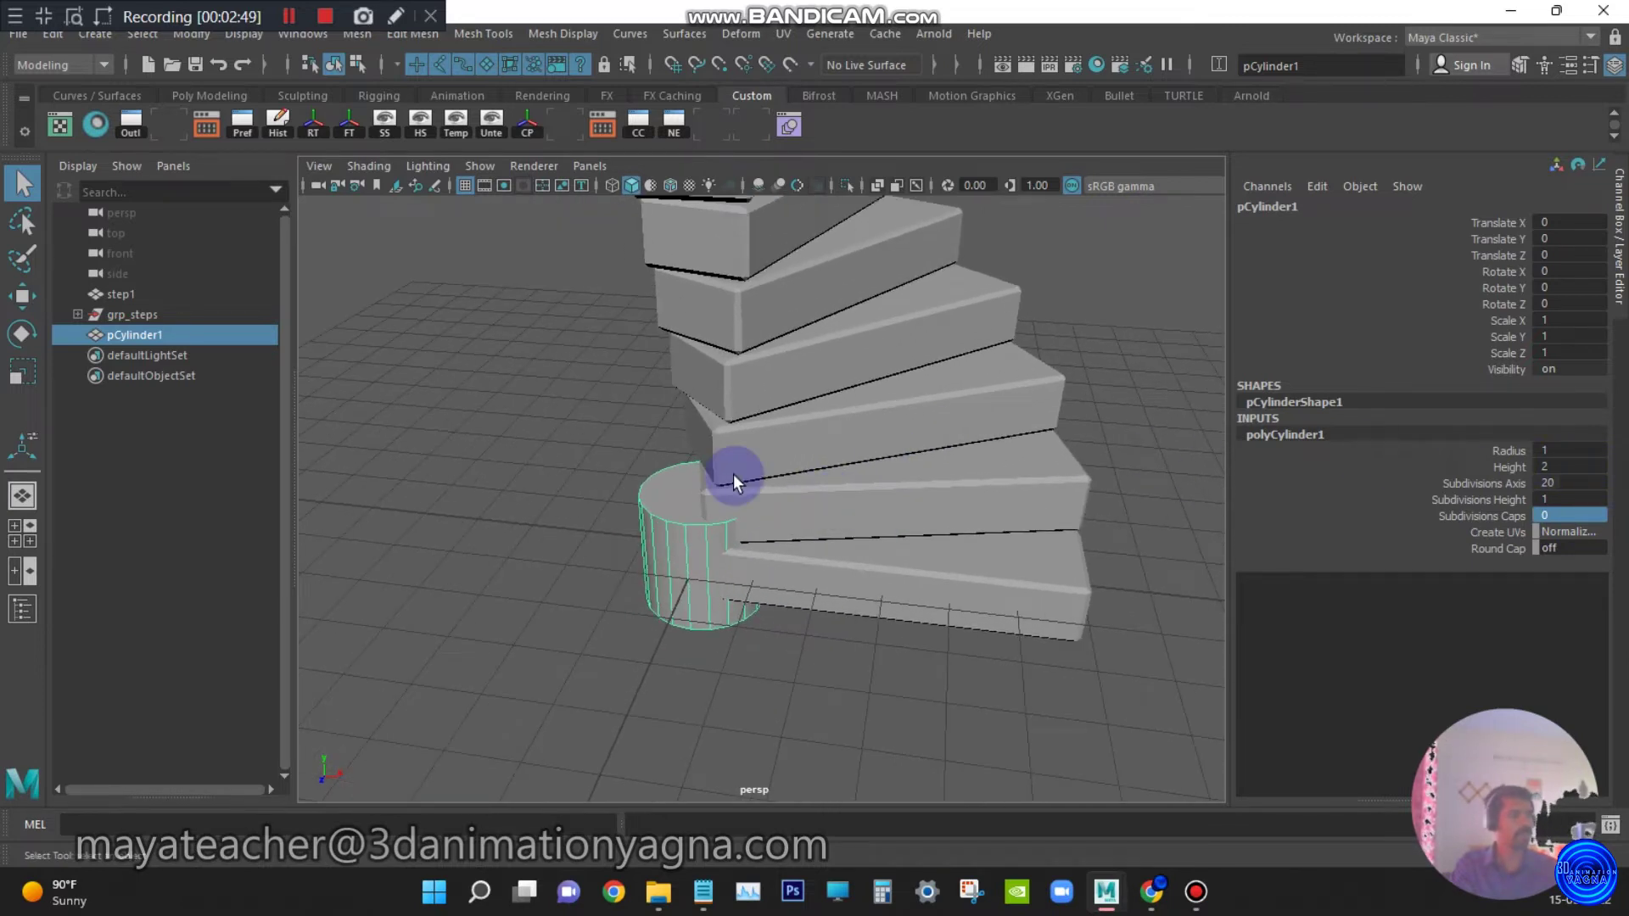
{"action": "left_click_drag", "start_coordinate": [735, 482], "coordinate": [763, 458], "text": "alt"}
Set the cylinder's radius to 0.1 and its height to 4
{"action": "double_click", "coordinate": [1589, 449]}
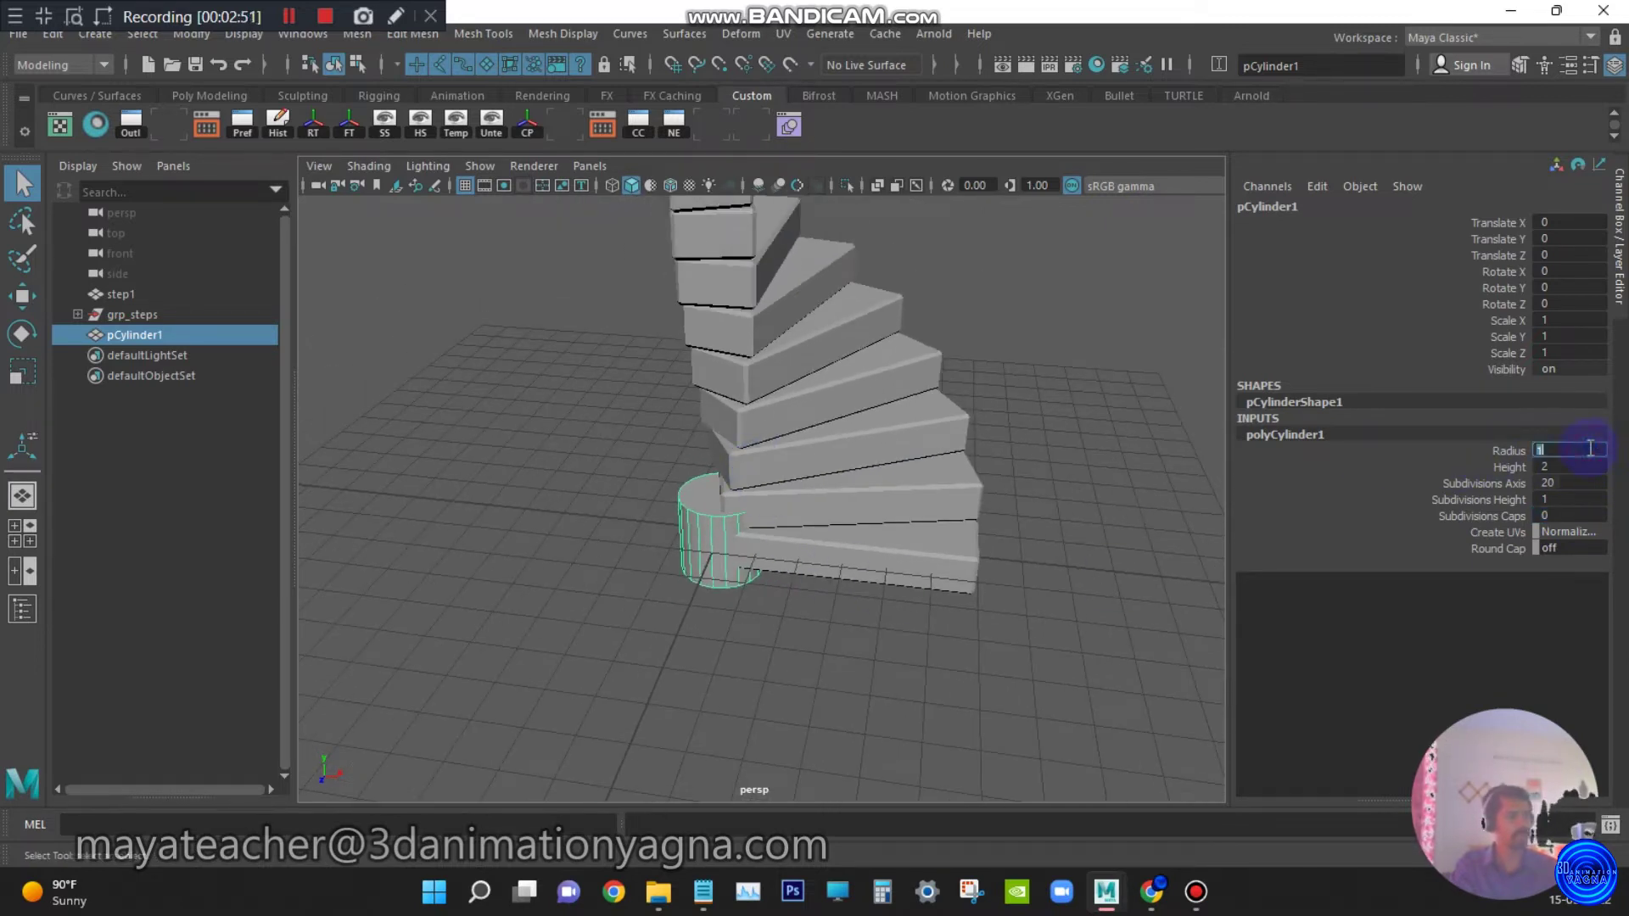
{"action": "type", "text": ".1"}
{"action": "key", "text": "Return"}
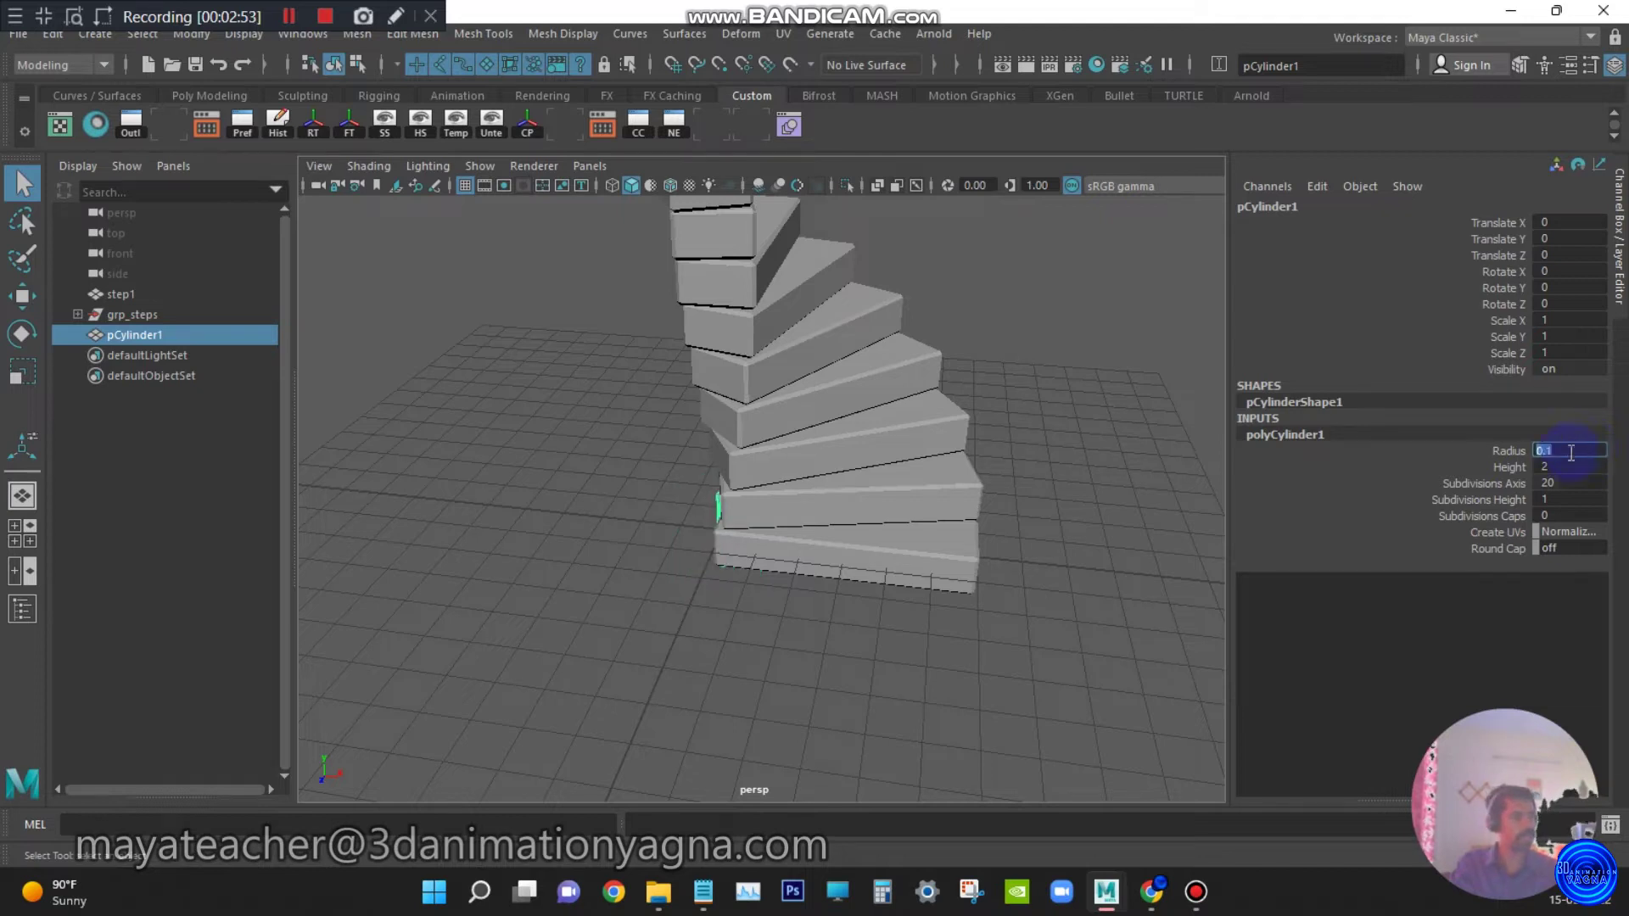
{"action": "double_click", "coordinate": [1570, 467]}
{"action": "type", "text": "4"}
{"action": "key", "text": "Return"}
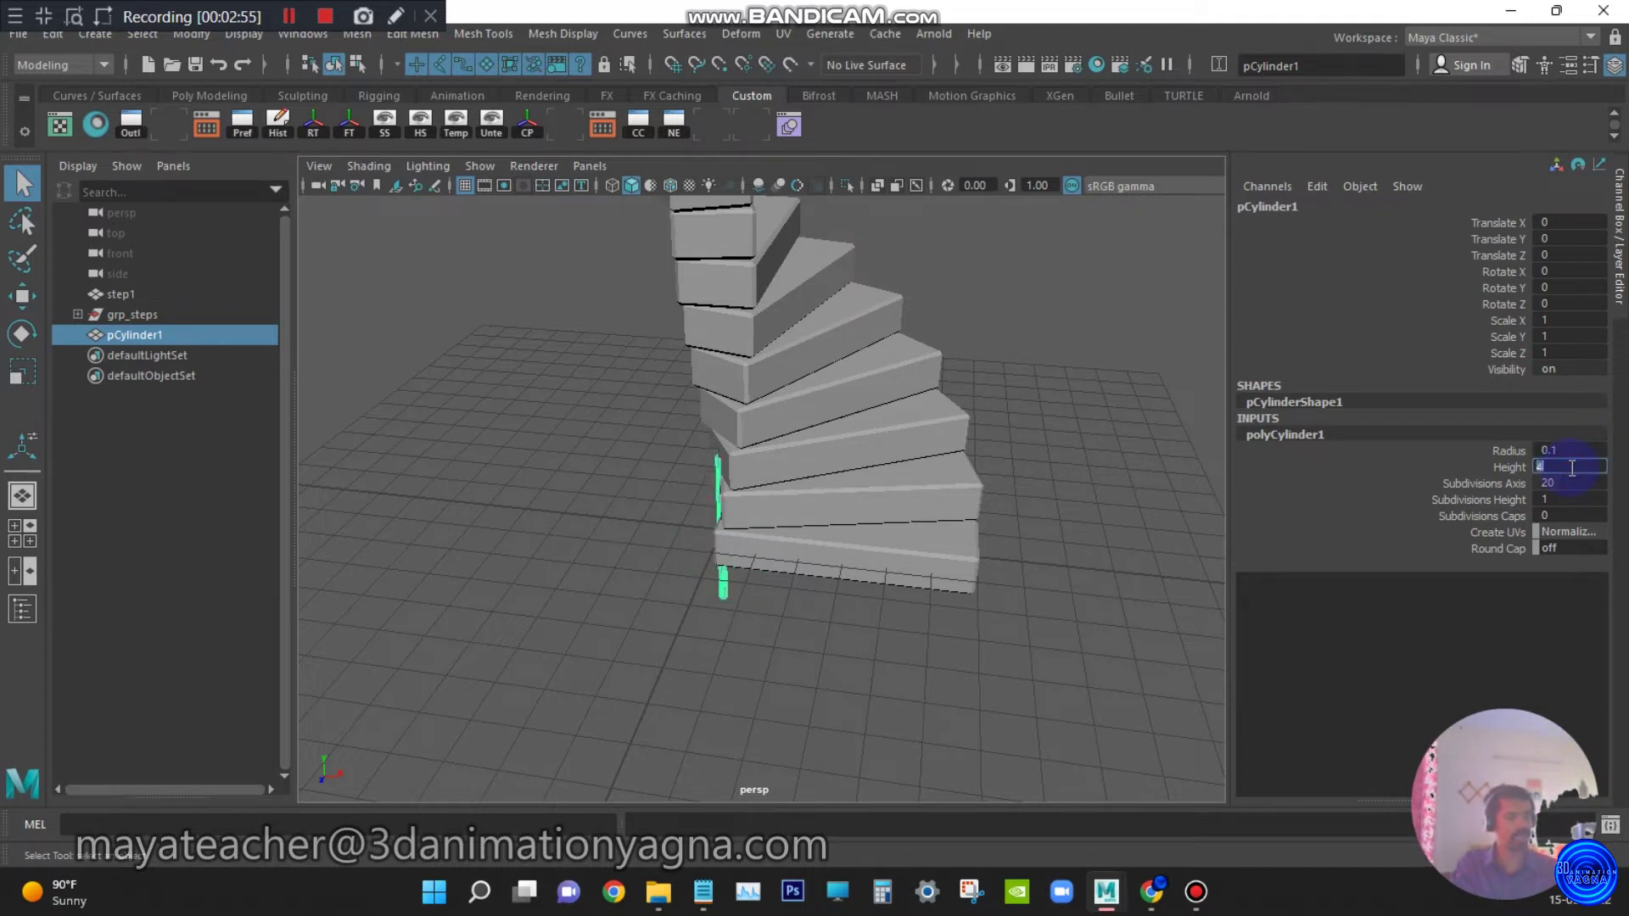
In the wireframe front view, move the cylinder near the first step's outer end, to about 5.47 in X and 2.29 in Y
{"action": "left_click_drag", "start_coordinate": [513, 560], "coordinate": [557, 591], "text": "alt"}
{"action": "key", "text": "space"}
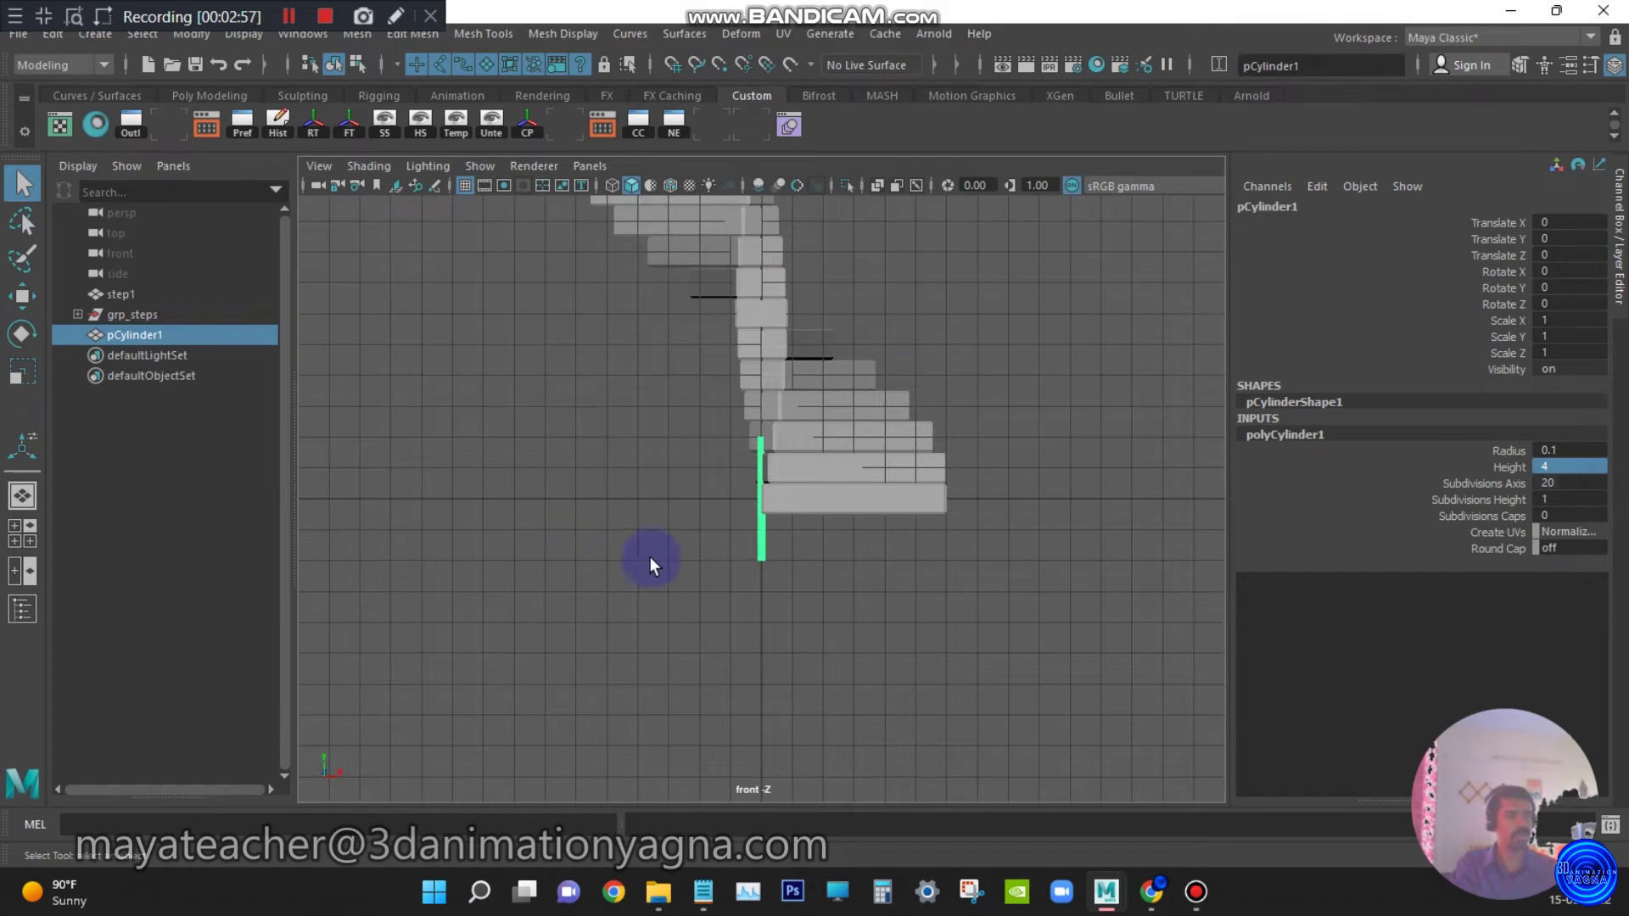
{"action": "key", "text": "w"}
{"action": "left_click_drag", "start_coordinate": [908, 493], "coordinate": [1080, 475]}
{"action": "key", "text": "4"}
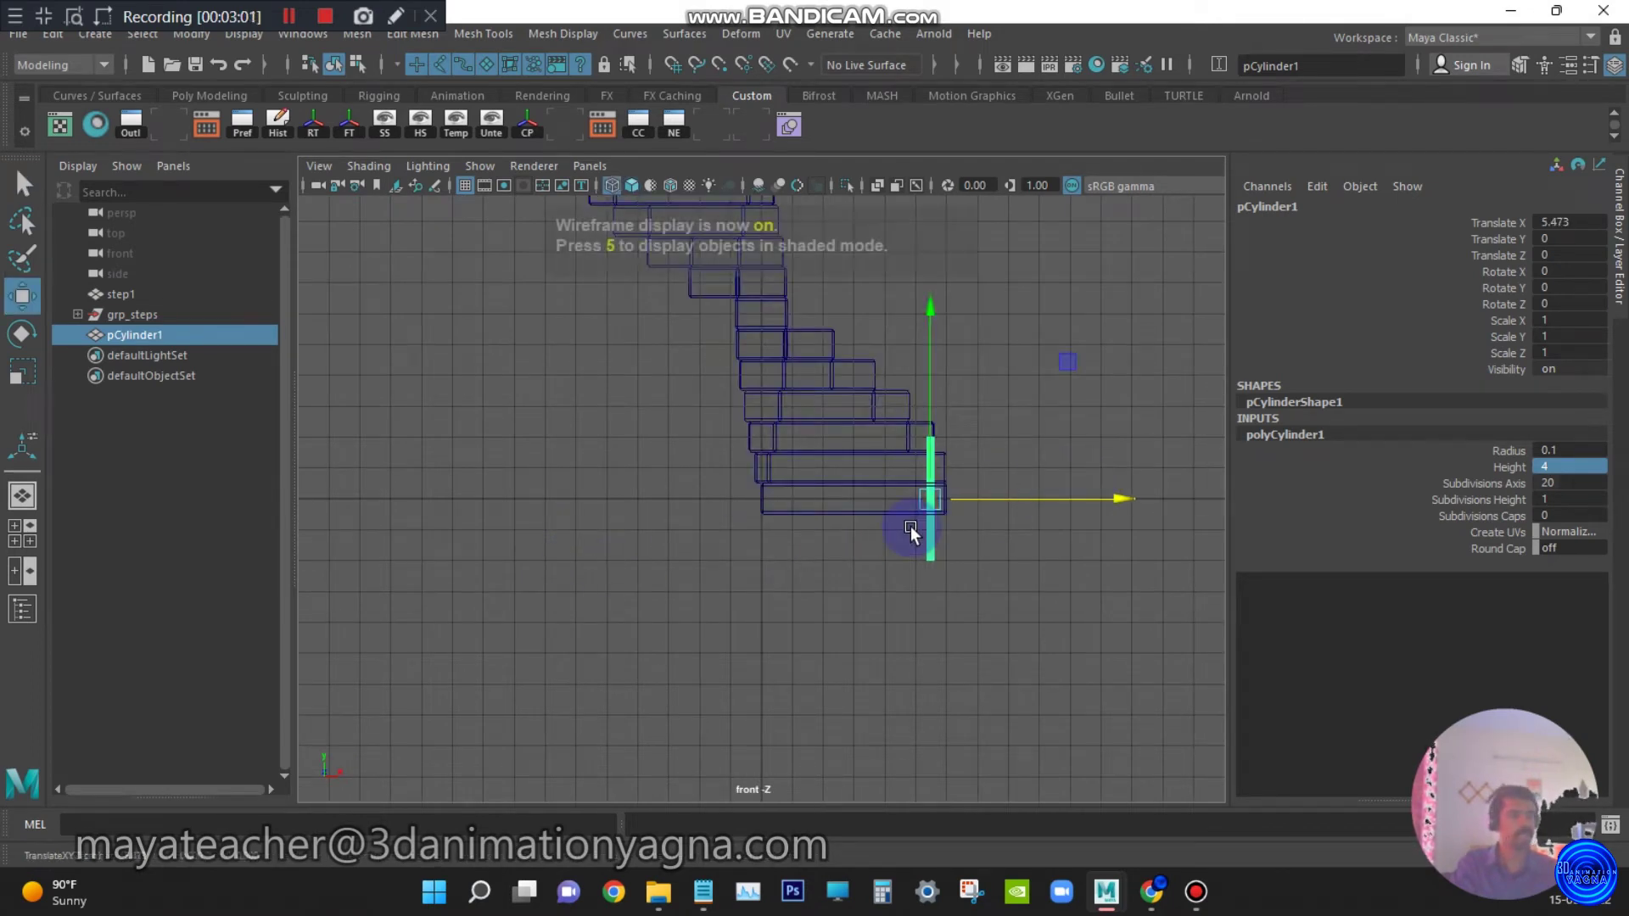
{"action": "scroll", "coordinate": [913, 527], "scroll_direction": "up", "scroll_amount": 2}
{"action": "scroll", "coordinate": [943, 524], "scroll_direction": "up", "scroll_amount": 1}
{"action": "middle_click_drag", "start_coordinate": [1075, 558], "coordinate": [707, 618], "text": "alt"}
{"action": "left_click_drag", "start_coordinate": [902, 374], "coordinate": [927, 160]}
Check the cylinder's placement on the first step in the perspective and top views
{"action": "key", "text": "space"}
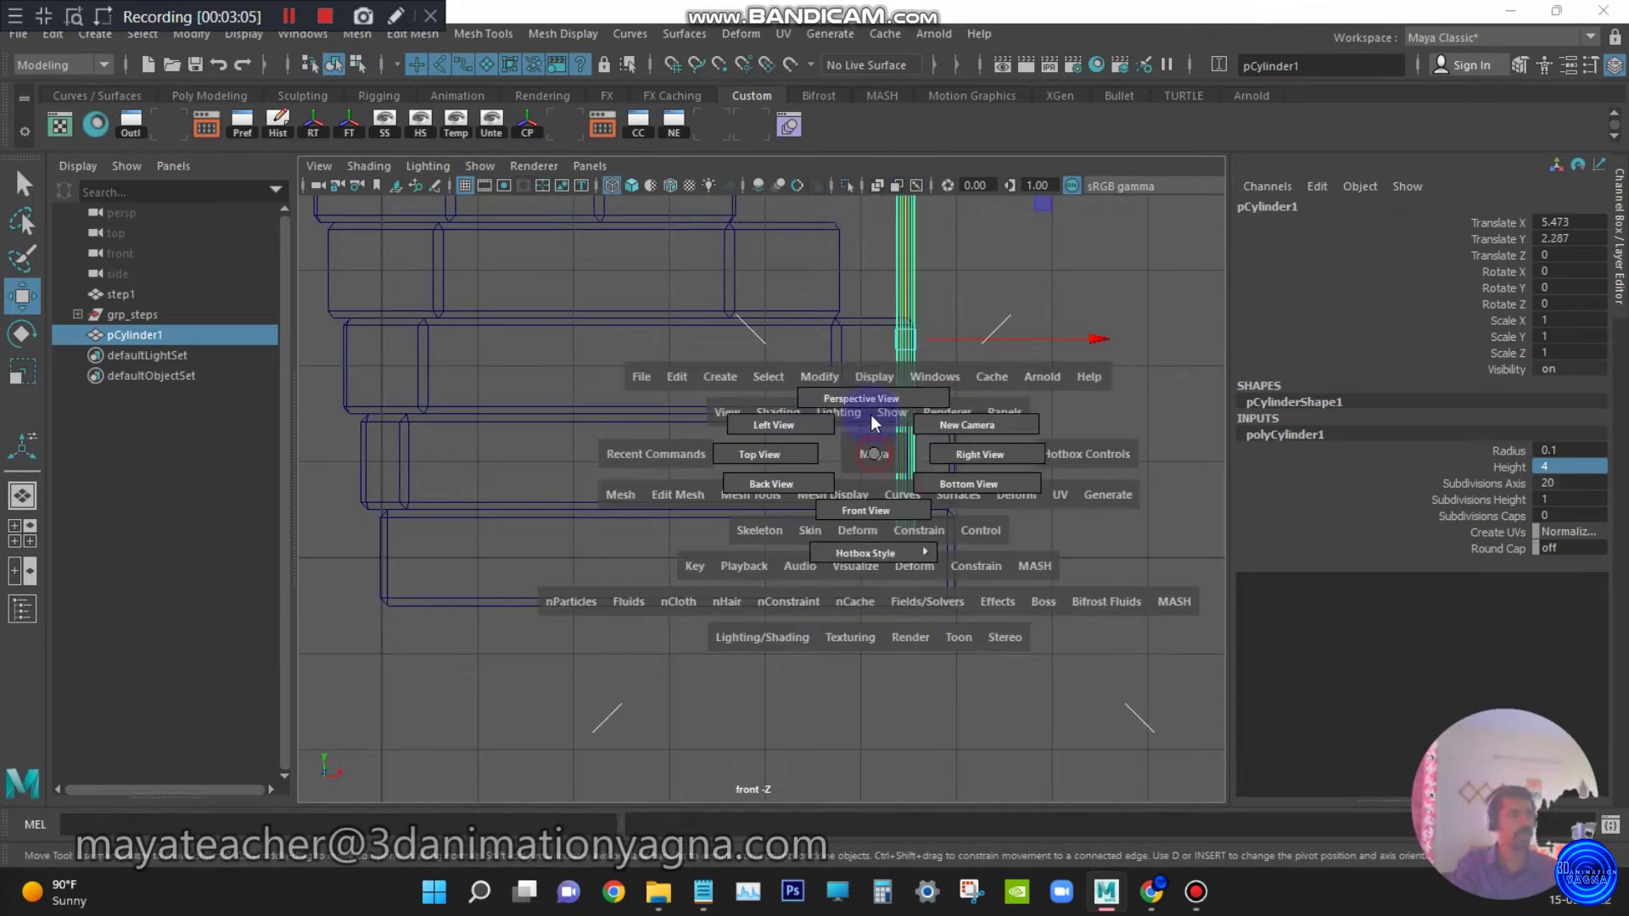
{"action": "left_click_drag", "start_coordinate": [874, 421], "coordinate": [865, 400]}
{"action": "left_click_drag", "start_coordinate": [956, 498], "coordinate": [622, 505], "text": "alt"}
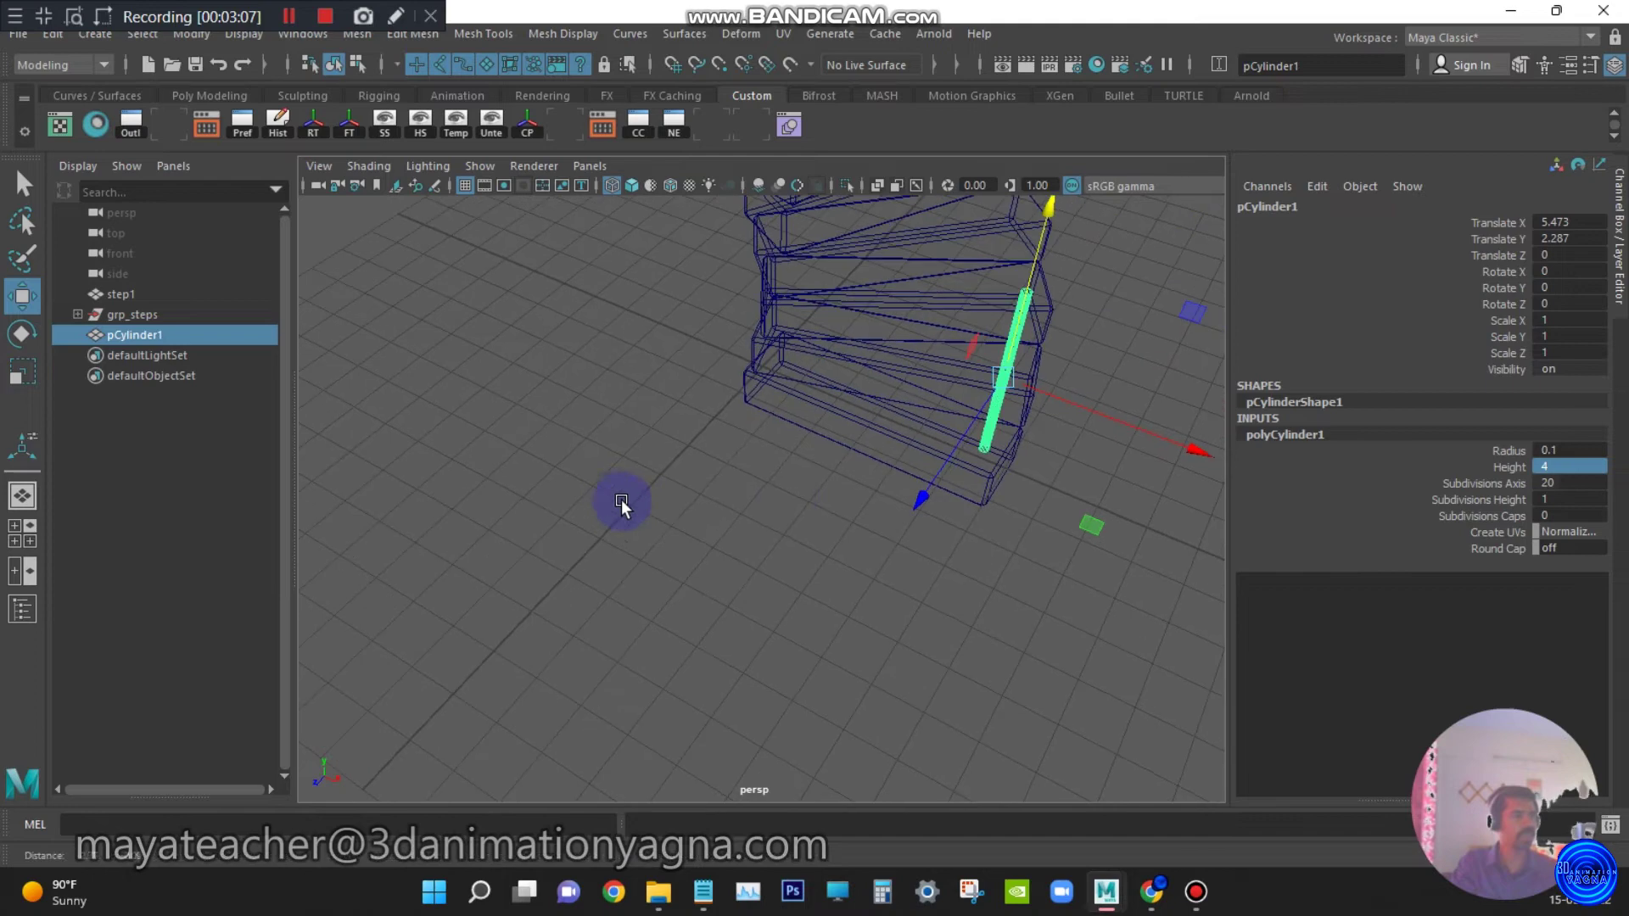
{"action": "key", "text": "space"}
{"action": "left_click_drag", "start_coordinate": [841, 466], "coordinate": [836, 483]}
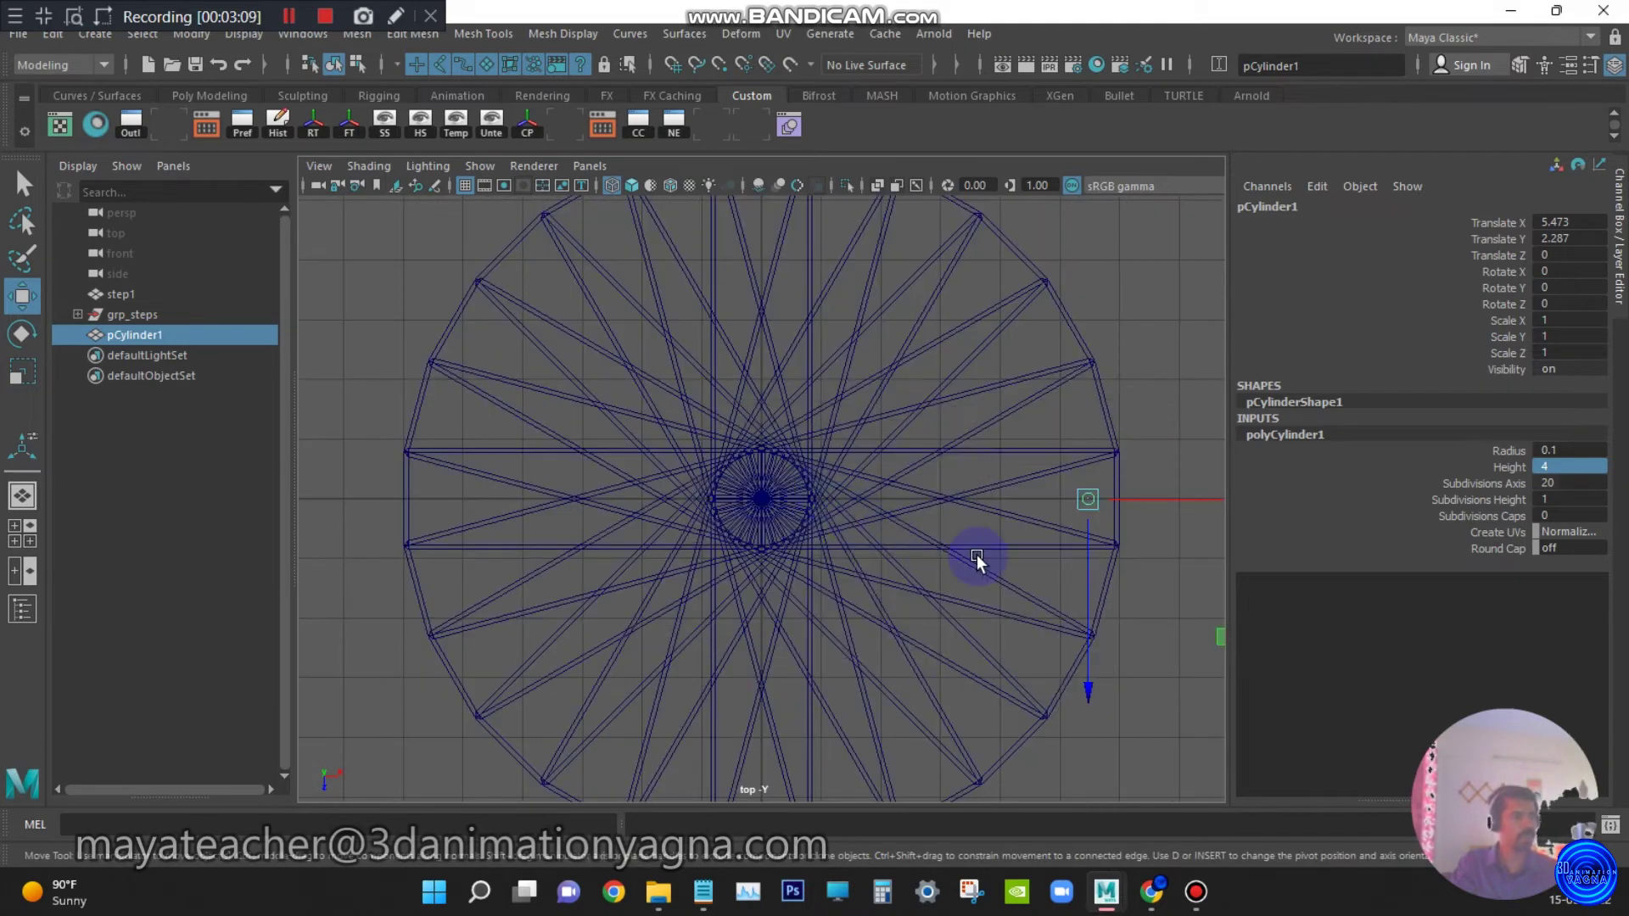
{"action": "middle_click_drag", "start_coordinate": [976, 560], "coordinate": [775, 545], "text": "alt"}
{"action": "key", "text": "space"}
{"action": "left_click_drag", "start_coordinate": [774, 545], "coordinate": [882, 594]}
Rename the cylinder as balsuter1
{"action": "double_click", "coordinate": [113, 336]}
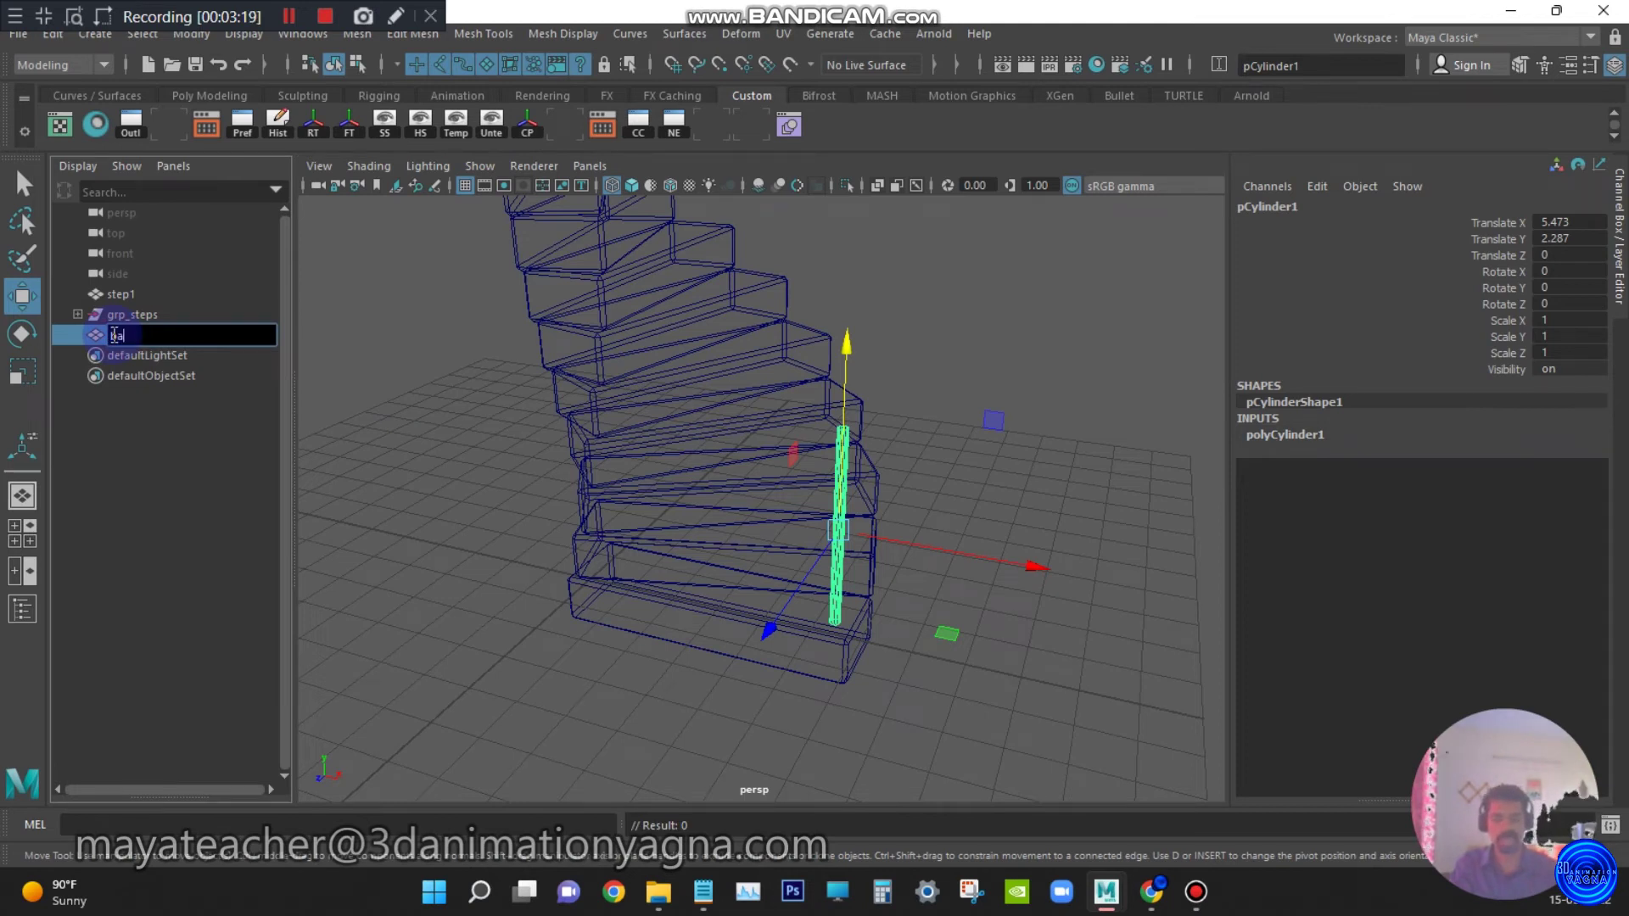
{"action": "key", "text": "Return"}
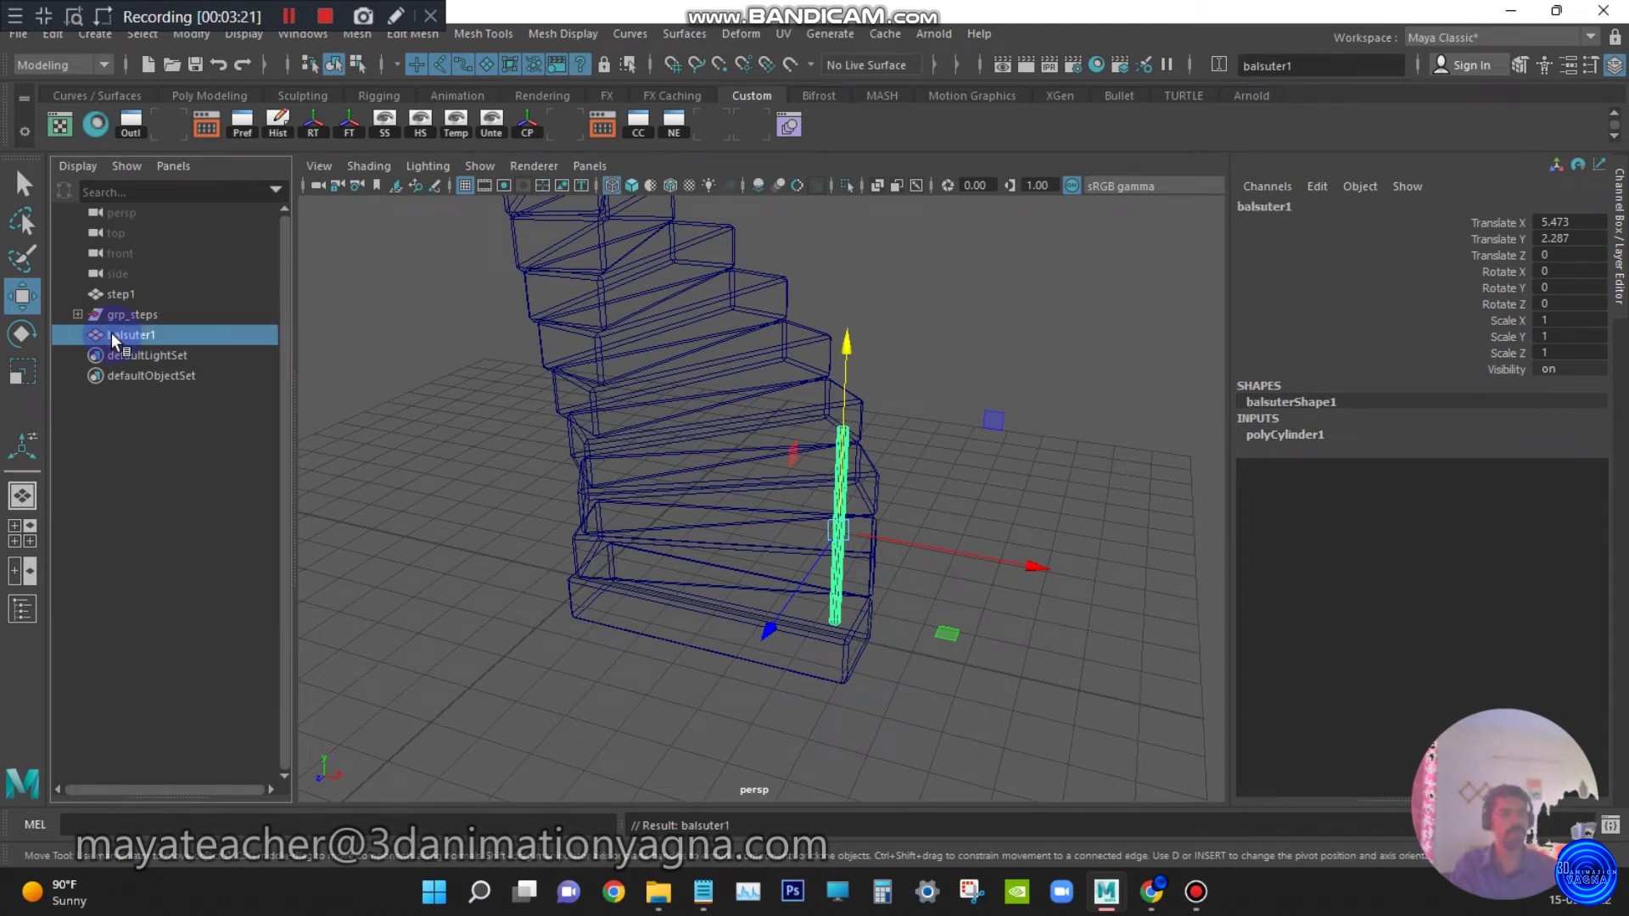
Move the pivot of balsuter1 to the grid origin using grid snapping, then turn pivot editing and snapping off
{"action": "left_click_drag", "start_coordinate": [766, 420], "coordinate": [956, 567], "text": "alt"}
{"action": "scroll", "coordinate": [789, 619], "scroll_direction": "up", "scroll_amount": 4}
{"action": "left_click_drag", "start_coordinate": [801, 621], "coordinate": [855, 622], "text": "alt"}
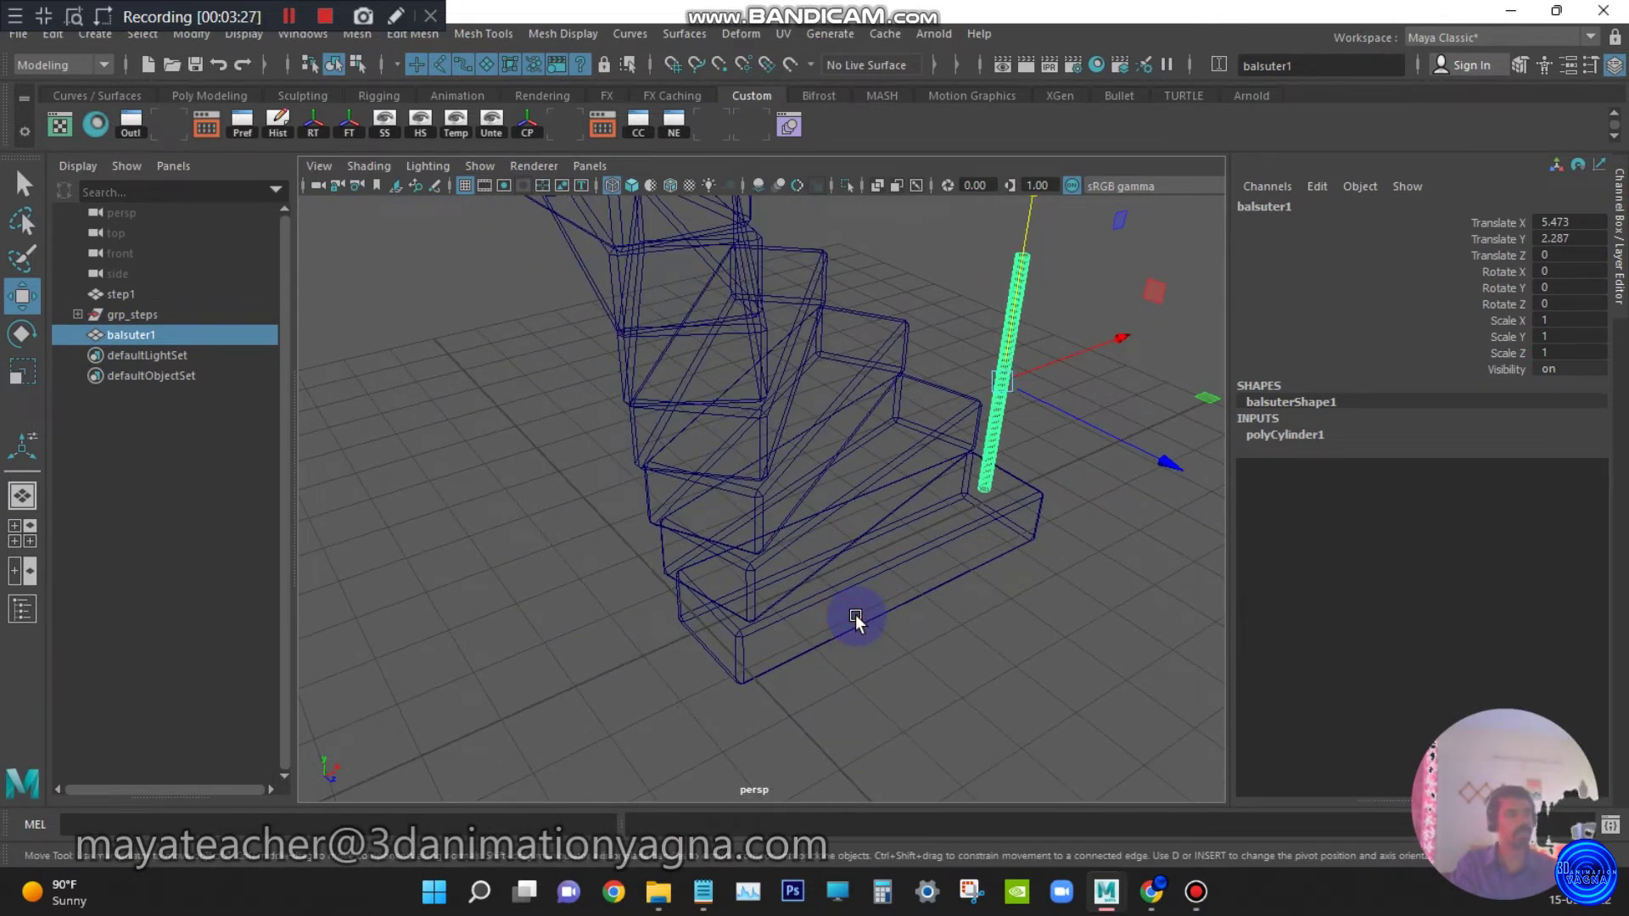
{"action": "left_click_drag", "start_coordinate": [873, 520], "coordinate": [956, 436], "text": "alt"}
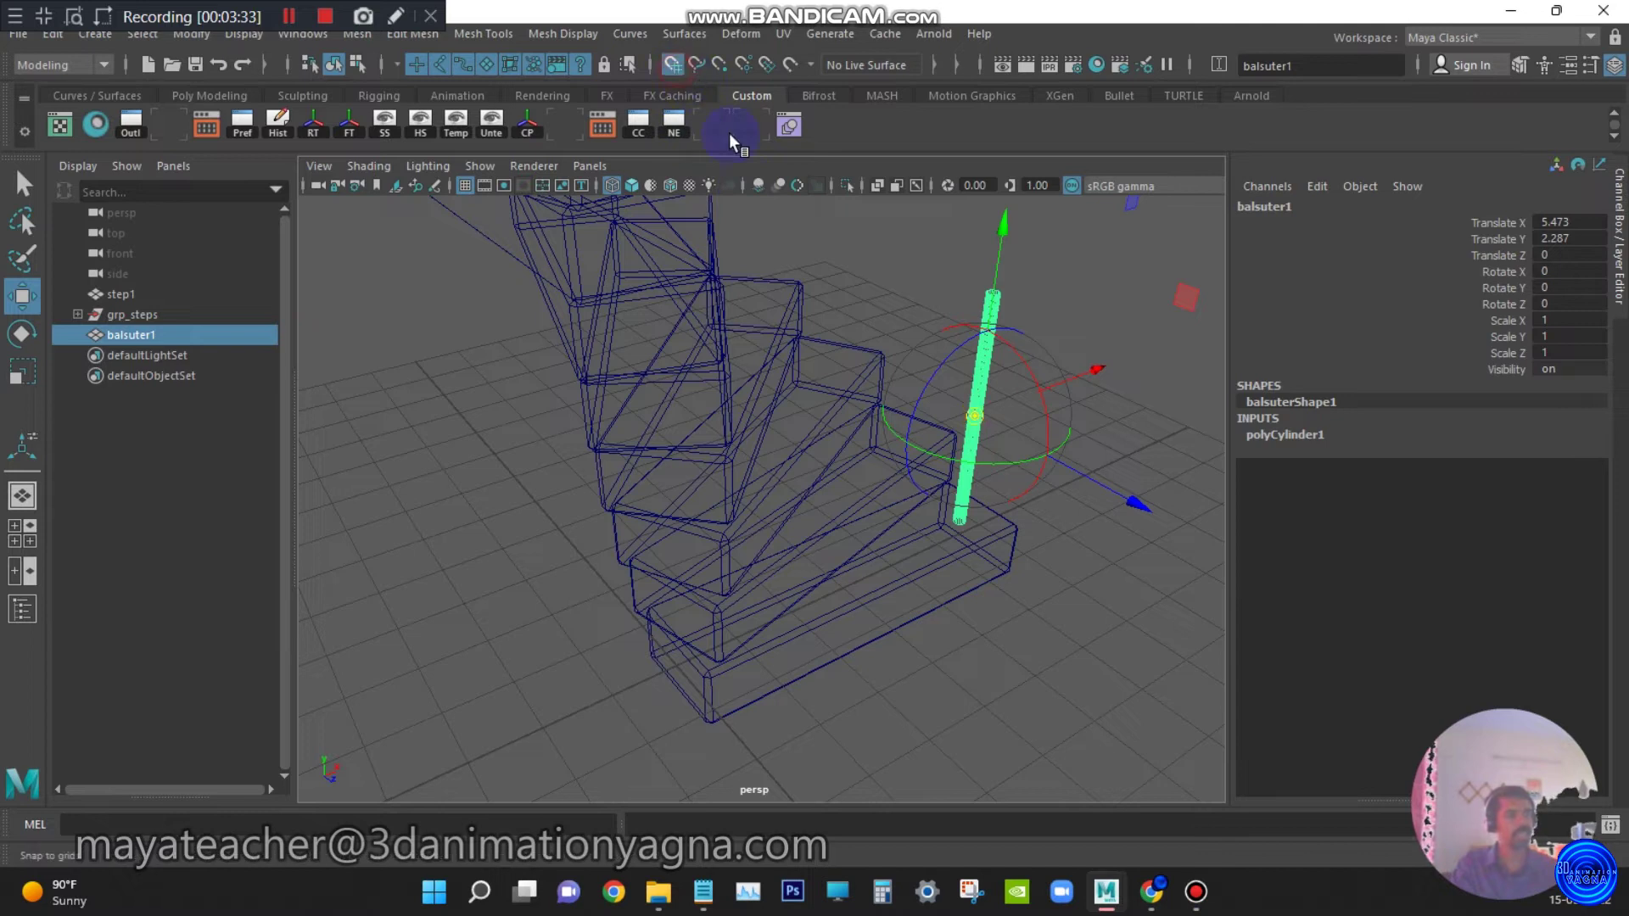
{"action": "left_click_drag", "start_coordinate": [974, 415], "coordinate": [685, 658]}
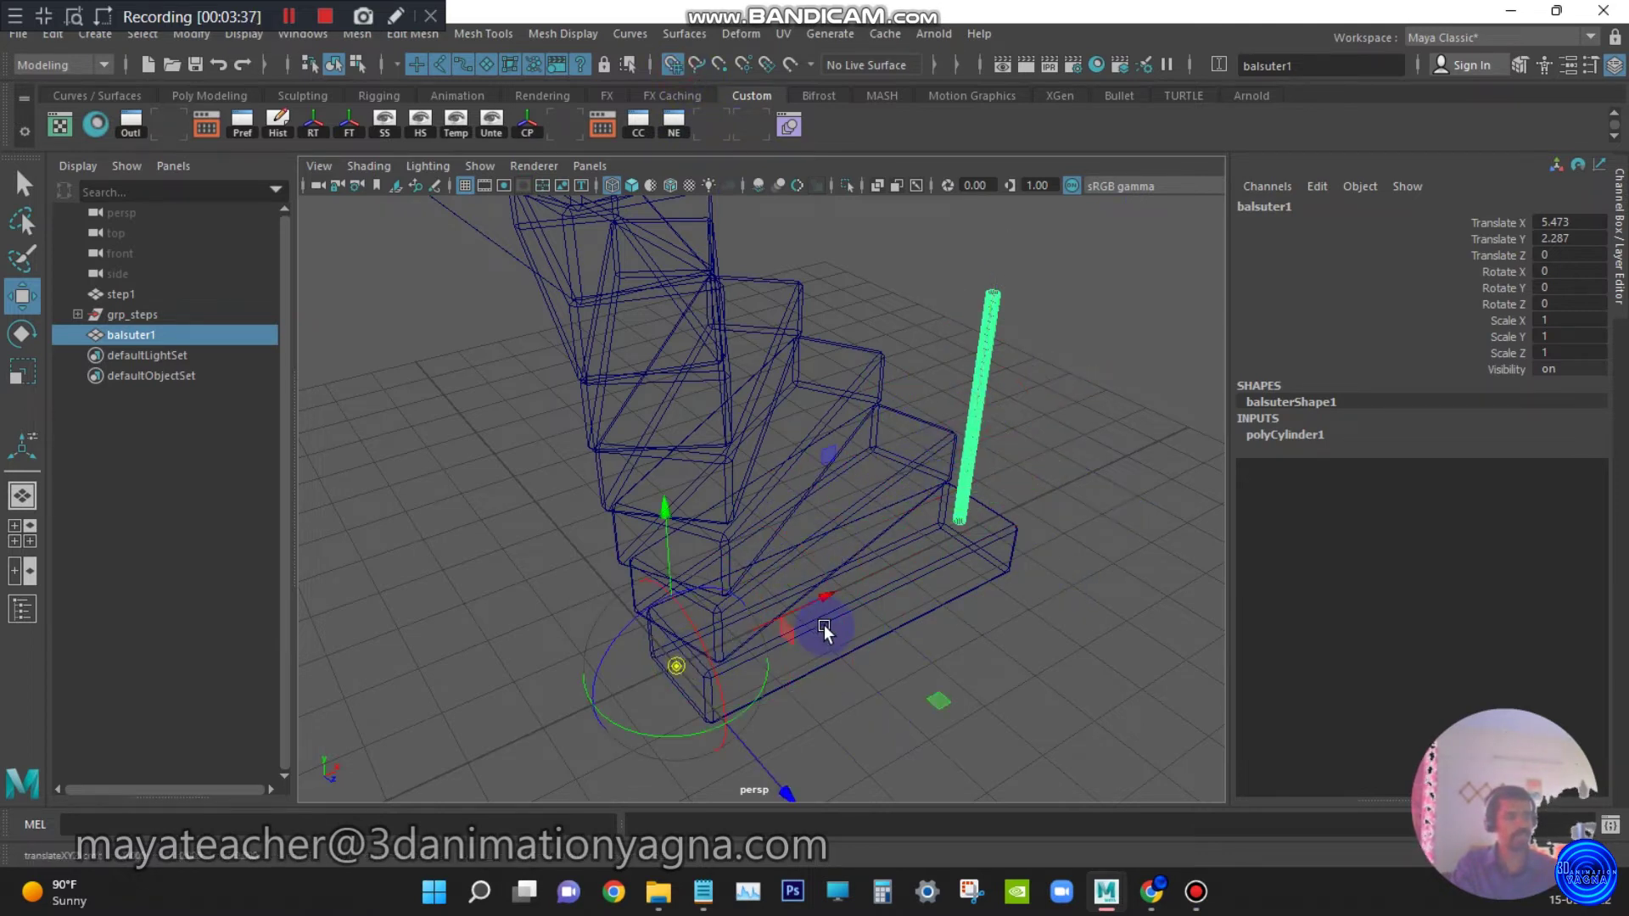
{"action": "key", "text": "d"}
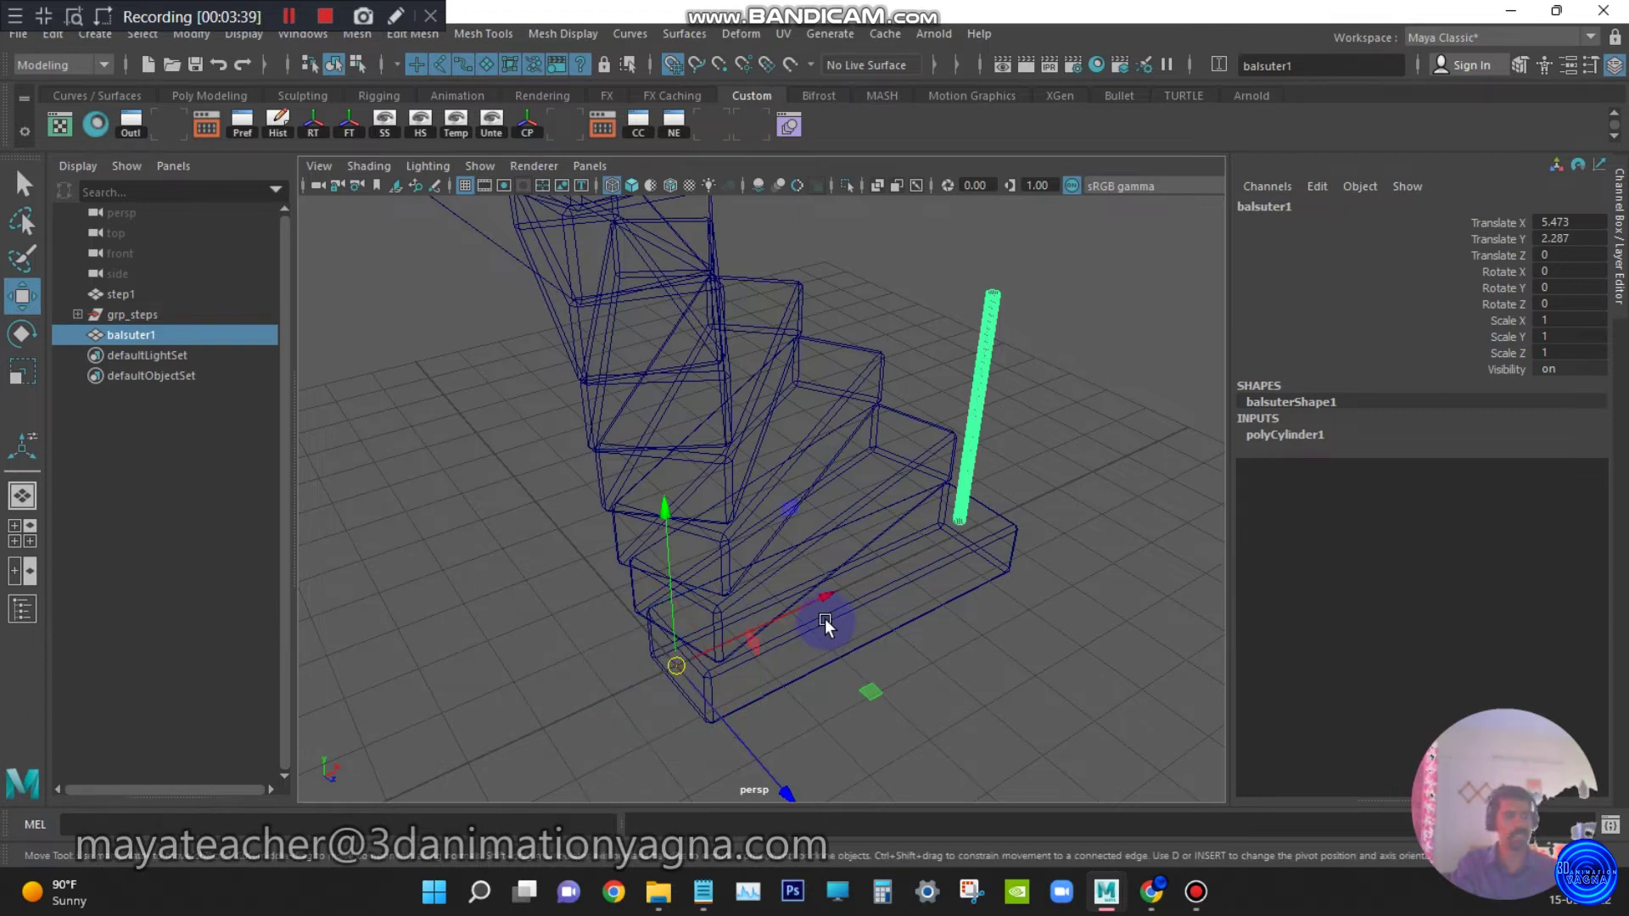
{"action": "key", "text": "d"}
{"action": "scroll", "coordinate": [821, 570], "scroll_direction": "down", "scroll_amount": 5}
{"action": "middle_click_drag", "start_coordinate": [857, 520], "coordinate": [870, 601], "text": "alt"}
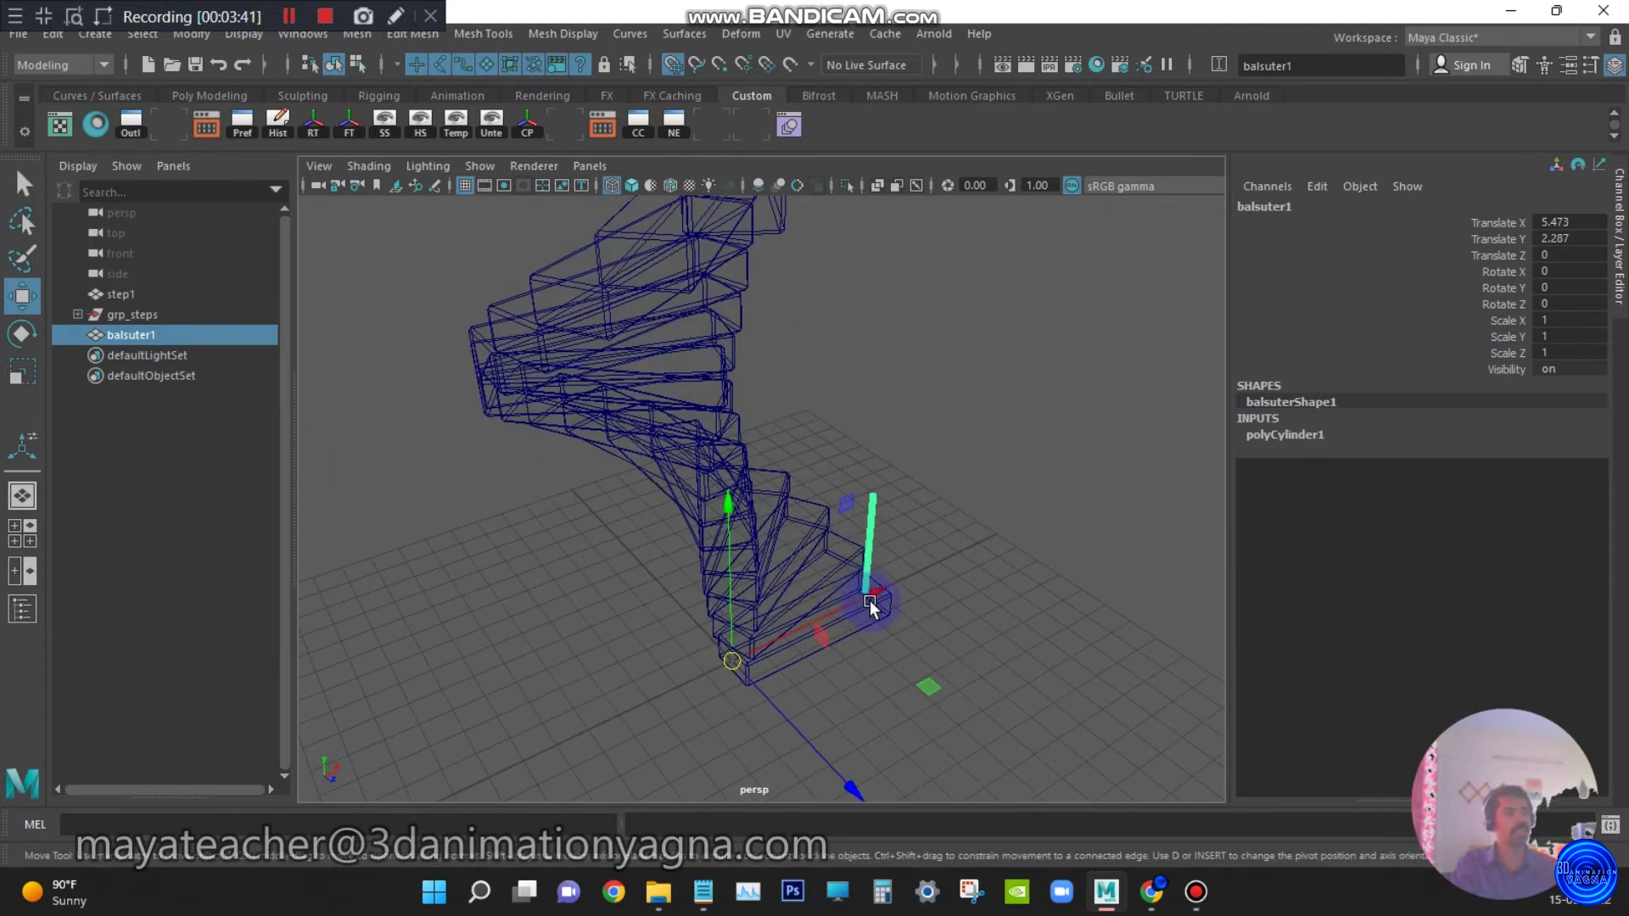
{"action": "left_click_drag", "start_coordinate": [869, 601], "coordinate": [764, 585], "text": "alt"}
{"action": "left_click", "coordinate": [671, 64]}
{"action": "scroll", "coordinate": [736, 300], "scroll_direction": "down", "scroll_amount": 4}
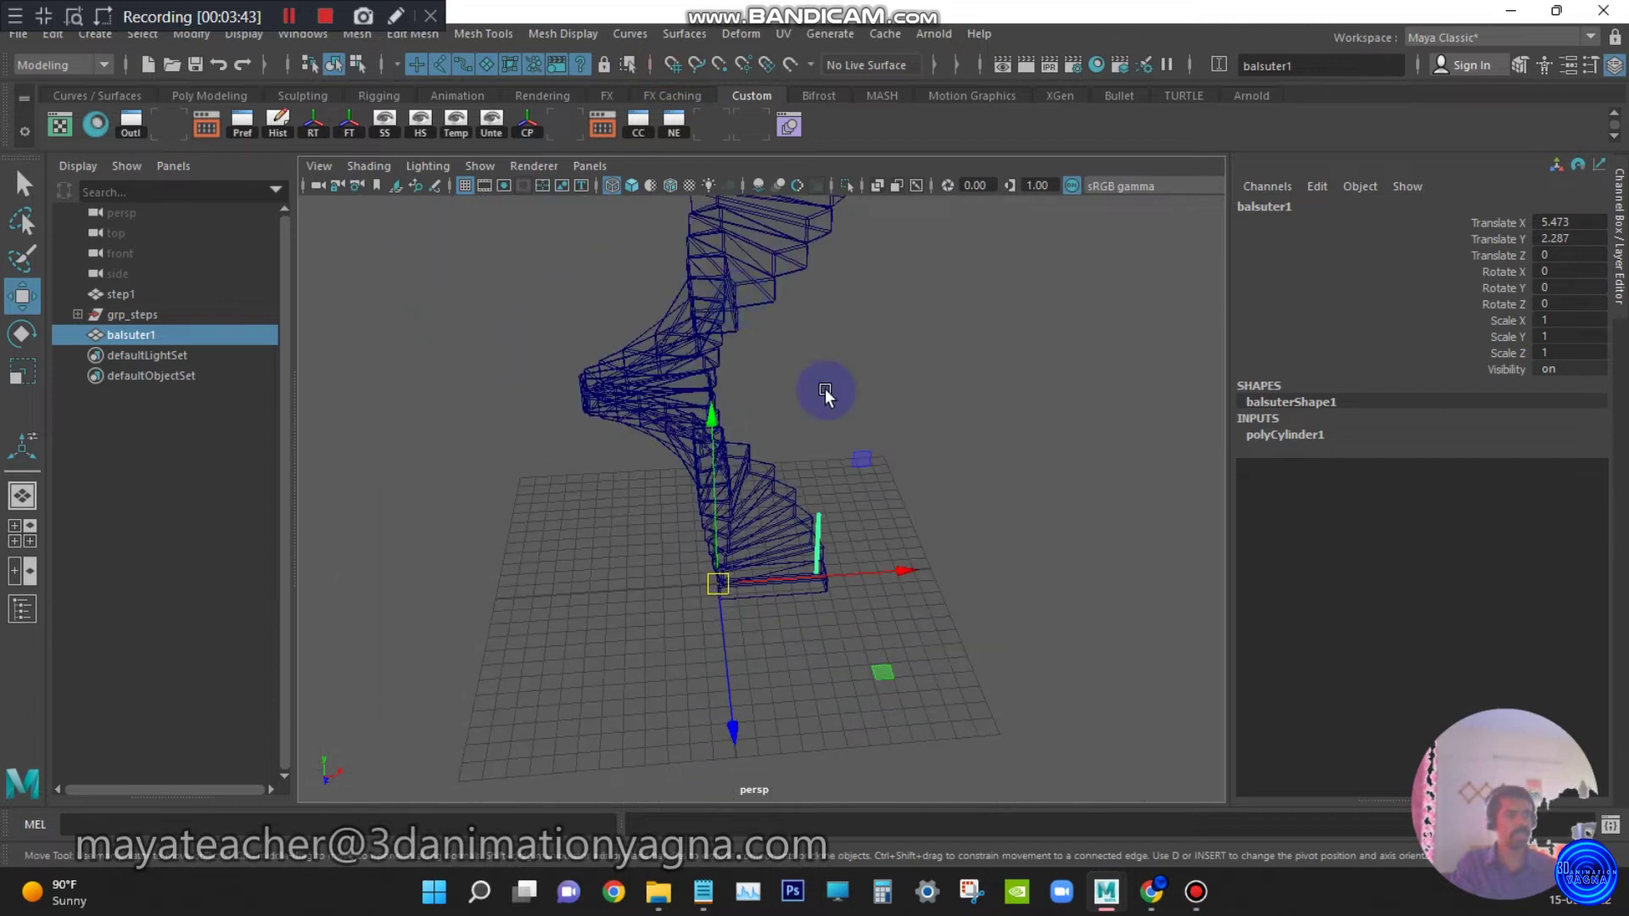
Duplicate balsuter1 with Duplicate Special under a new group, using 100 copies, Translate Y 1 and Rotate Y 15
{"action": "left_click_drag", "start_coordinate": [824, 393], "coordinate": [724, 436], "text": "alt"}
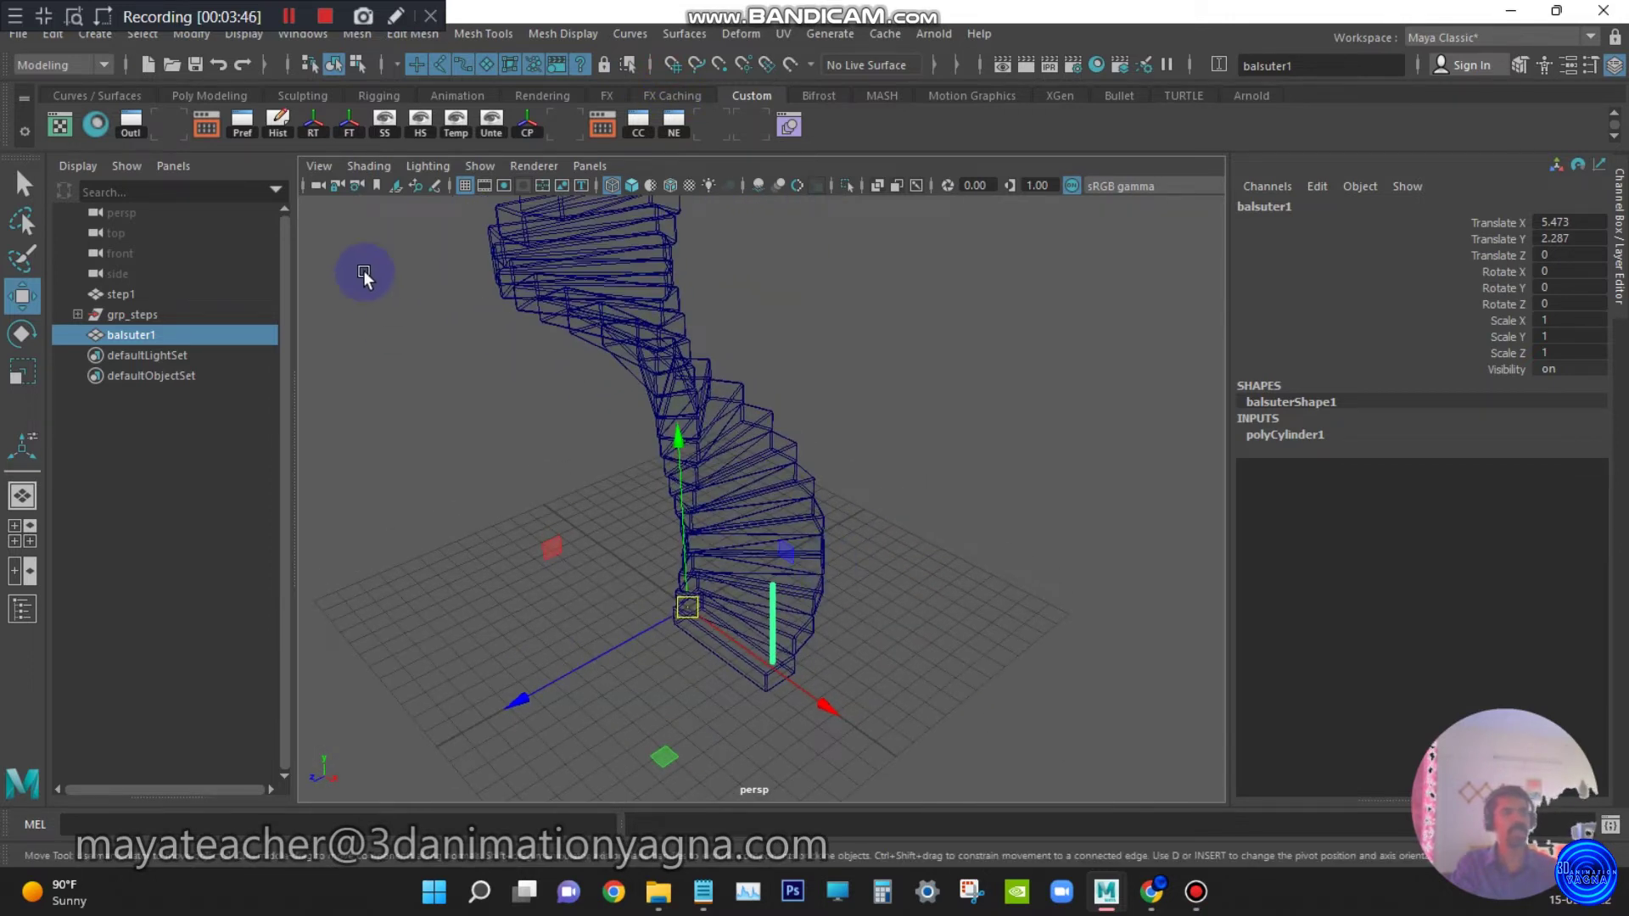
{"action": "left_click", "coordinate": [53, 34]}
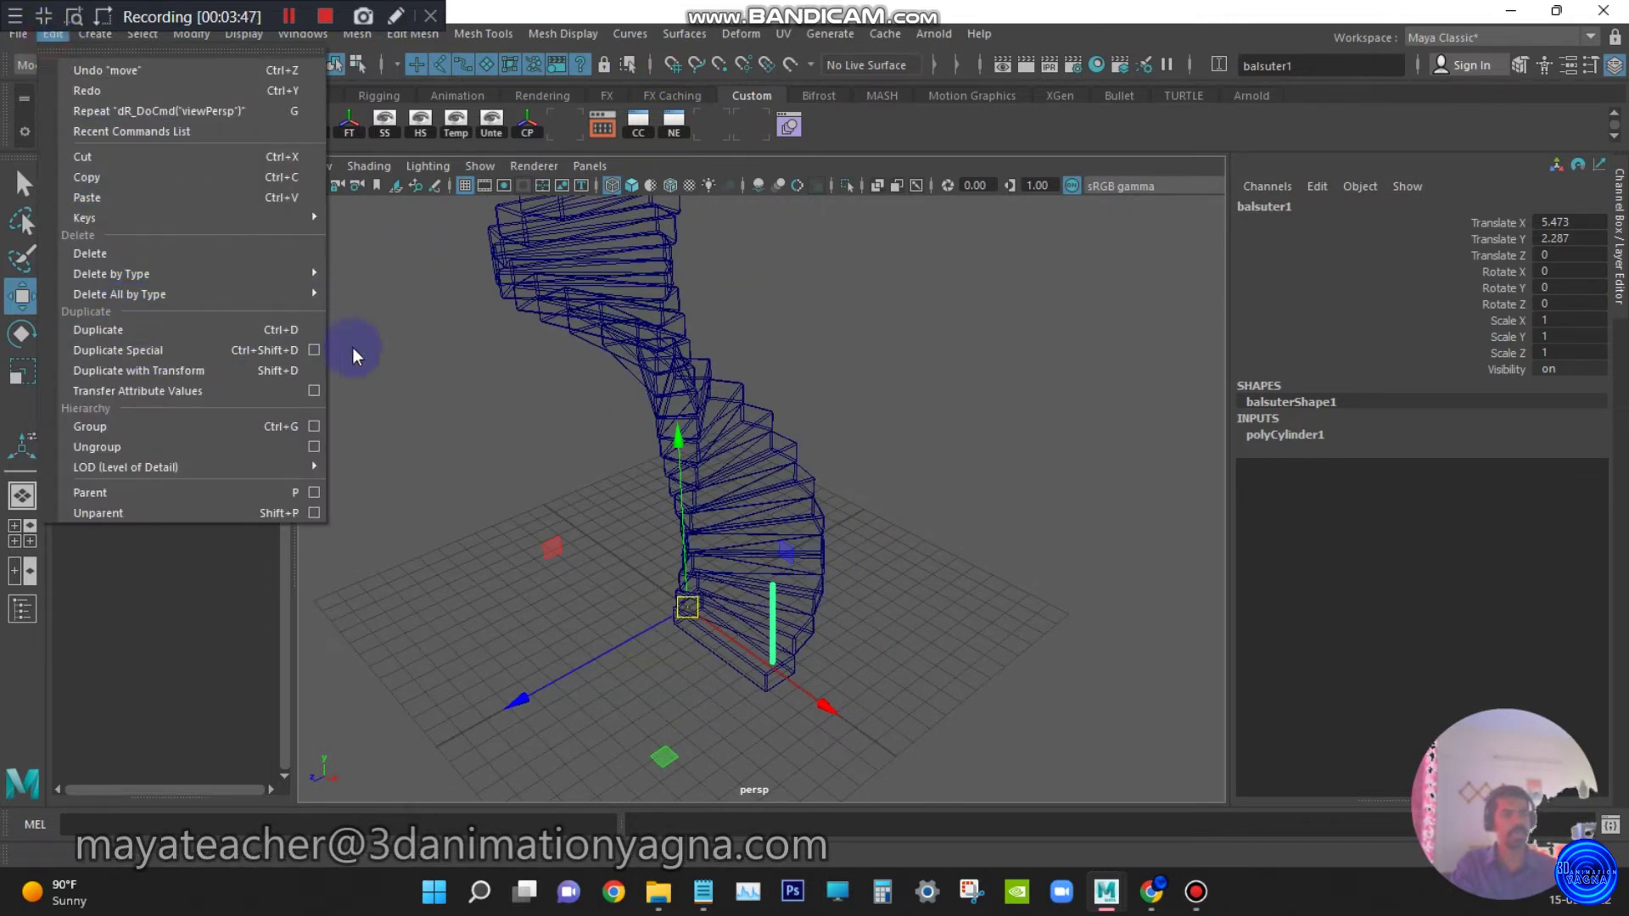
{"action": "left_click", "coordinate": [313, 351]}
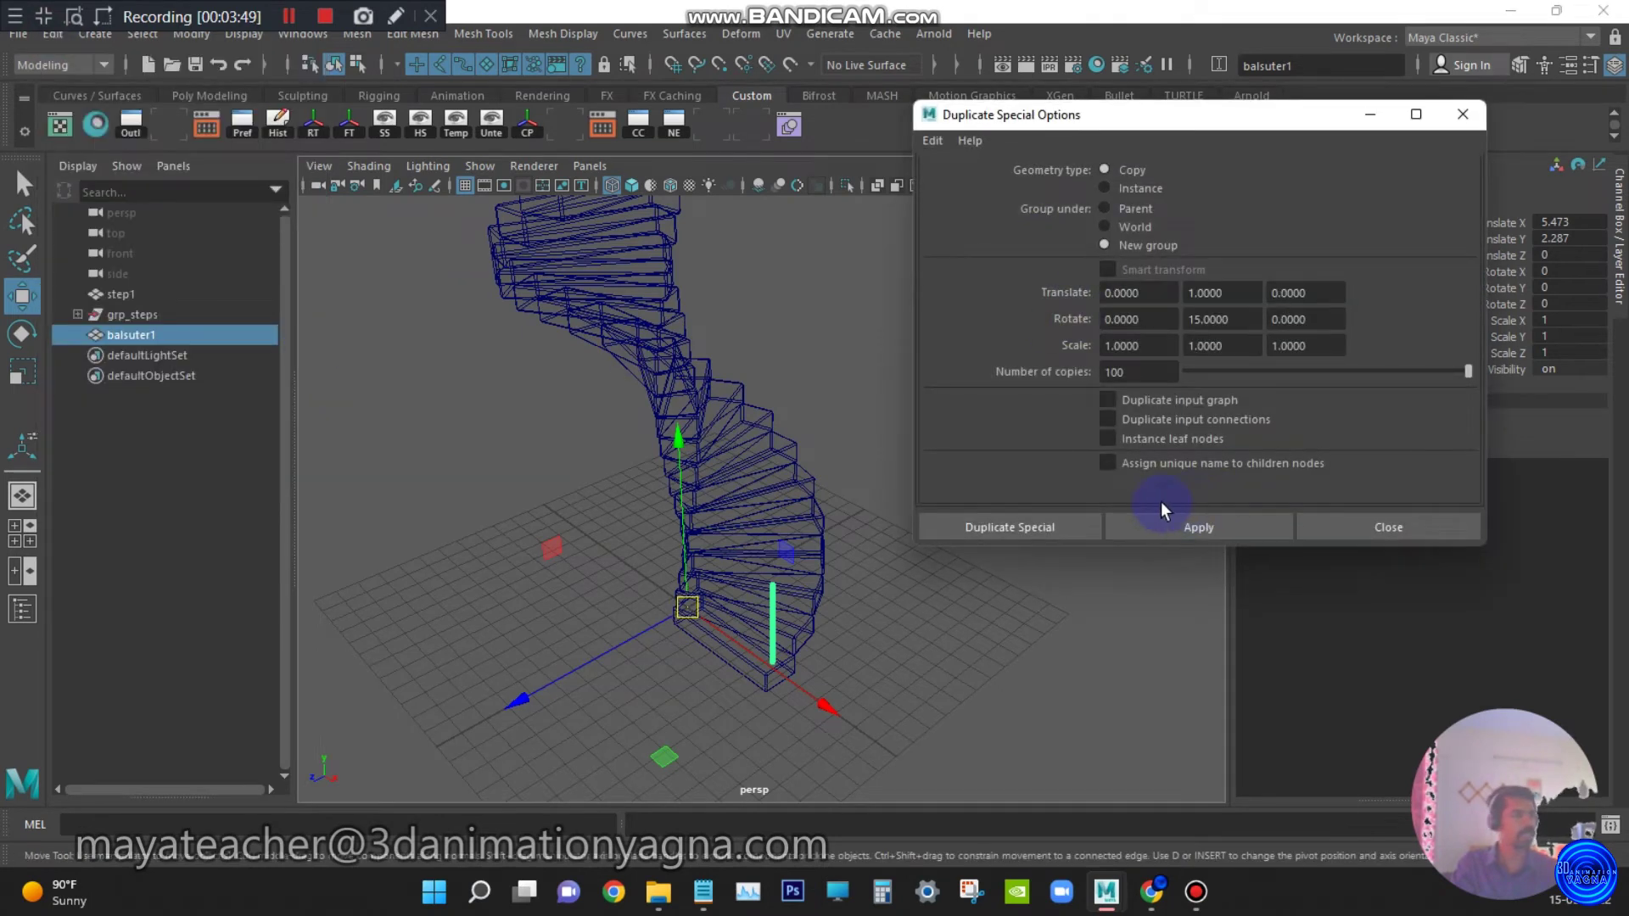
{"action": "left_click", "coordinate": [1050, 526]}
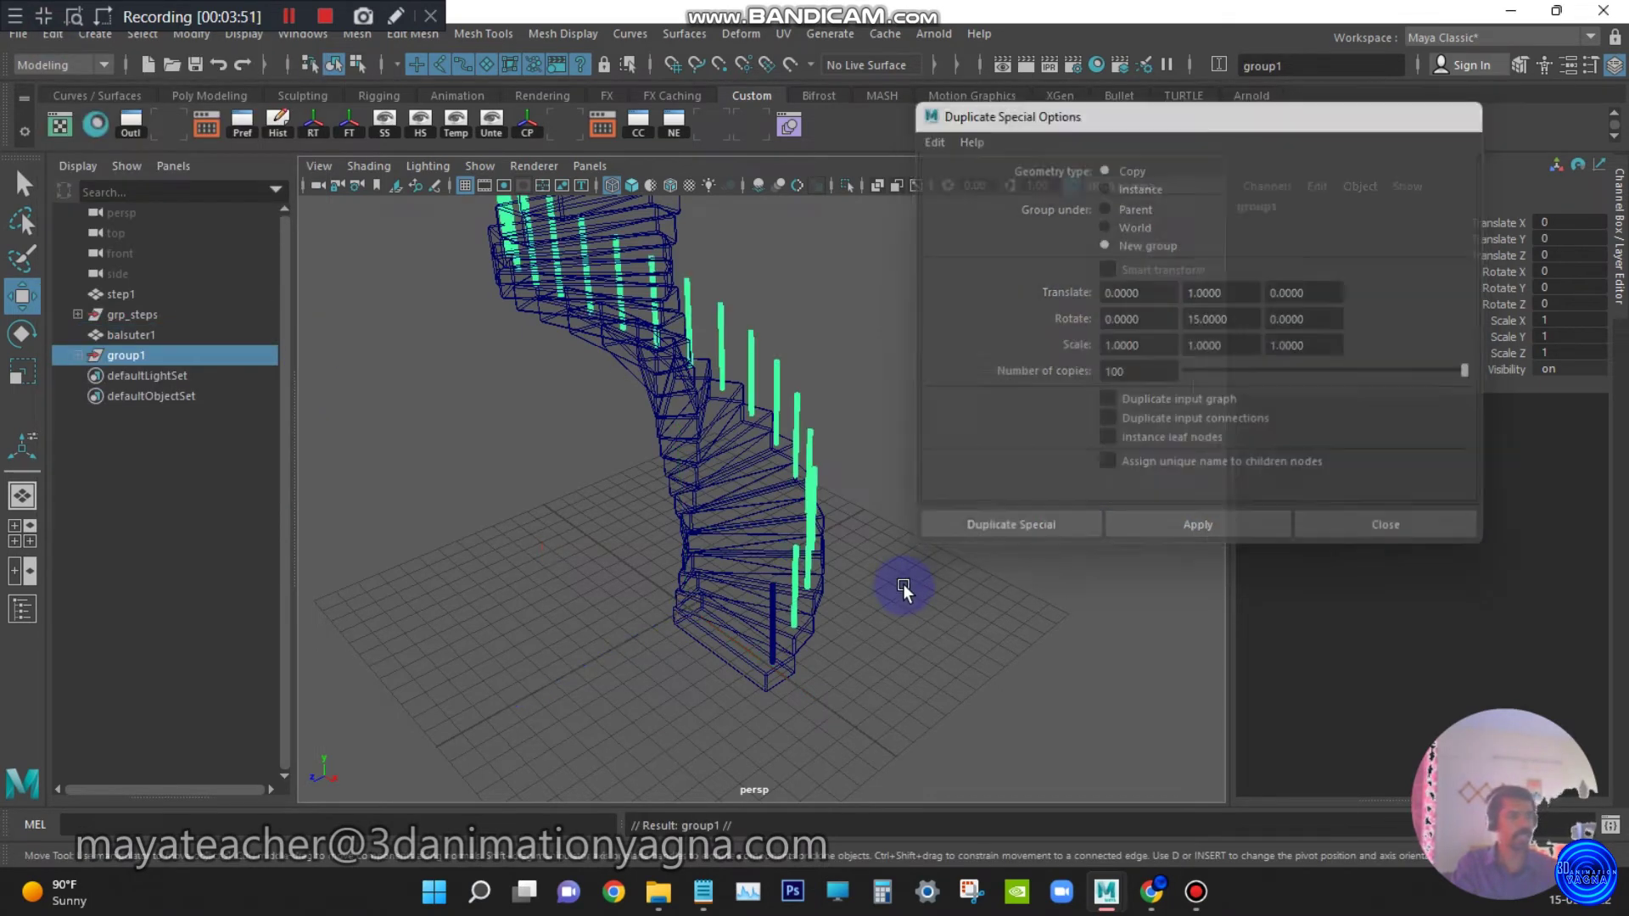
Examine how the duplicated balusters sit on the steps in shaded perspective and front views
{"action": "scroll", "coordinate": [924, 509], "scroll_direction": "up", "scroll_amount": 5}
{"action": "mouse_move", "coordinate": [955, 419]}
{"action": "left_mouse_down", "text": "alt"}
{"action": "mouse_move", "coordinate": [910, 559]}
{"action": "mouse_move", "coordinate": [874, 552]}
{"action": "mouse_move", "coordinate": [1047, 538]}
{"action": "mouse_move", "coordinate": [873, 498]}
{"action": "mouse_move", "coordinate": [902, 429]}
{"action": "mouse_move", "coordinate": [859, 577]}
{"action": "left_mouse_up", "text": "alt"}
{"action": "key", "text": "5"}
{"action": "right_click_drag", "start_coordinate": [859, 579], "coordinate": [878, 526], "text": "alt"}
{"action": "middle_click_drag", "start_coordinate": [879, 525], "coordinate": [883, 734], "text": "alt"}
{"action": "right_click_drag", "start_coordinate": [887, 543], "coordinate": [876, 472], "text": "alt"}
{"action": "middle_click_drag", "start_coordinate": [875, 473], "coordinate": [874, 556], "text": "alt"}
{"action": "right_click_drag", "start_coordinate": [874, 557], "coordinate": [881, 601], "text": "alt"}
{"action": "left_click_drag", "start_coordinate": [881, 599], "coordinate": [863, 458], "text": "alt"}
{"action": "key", "text": "space"}
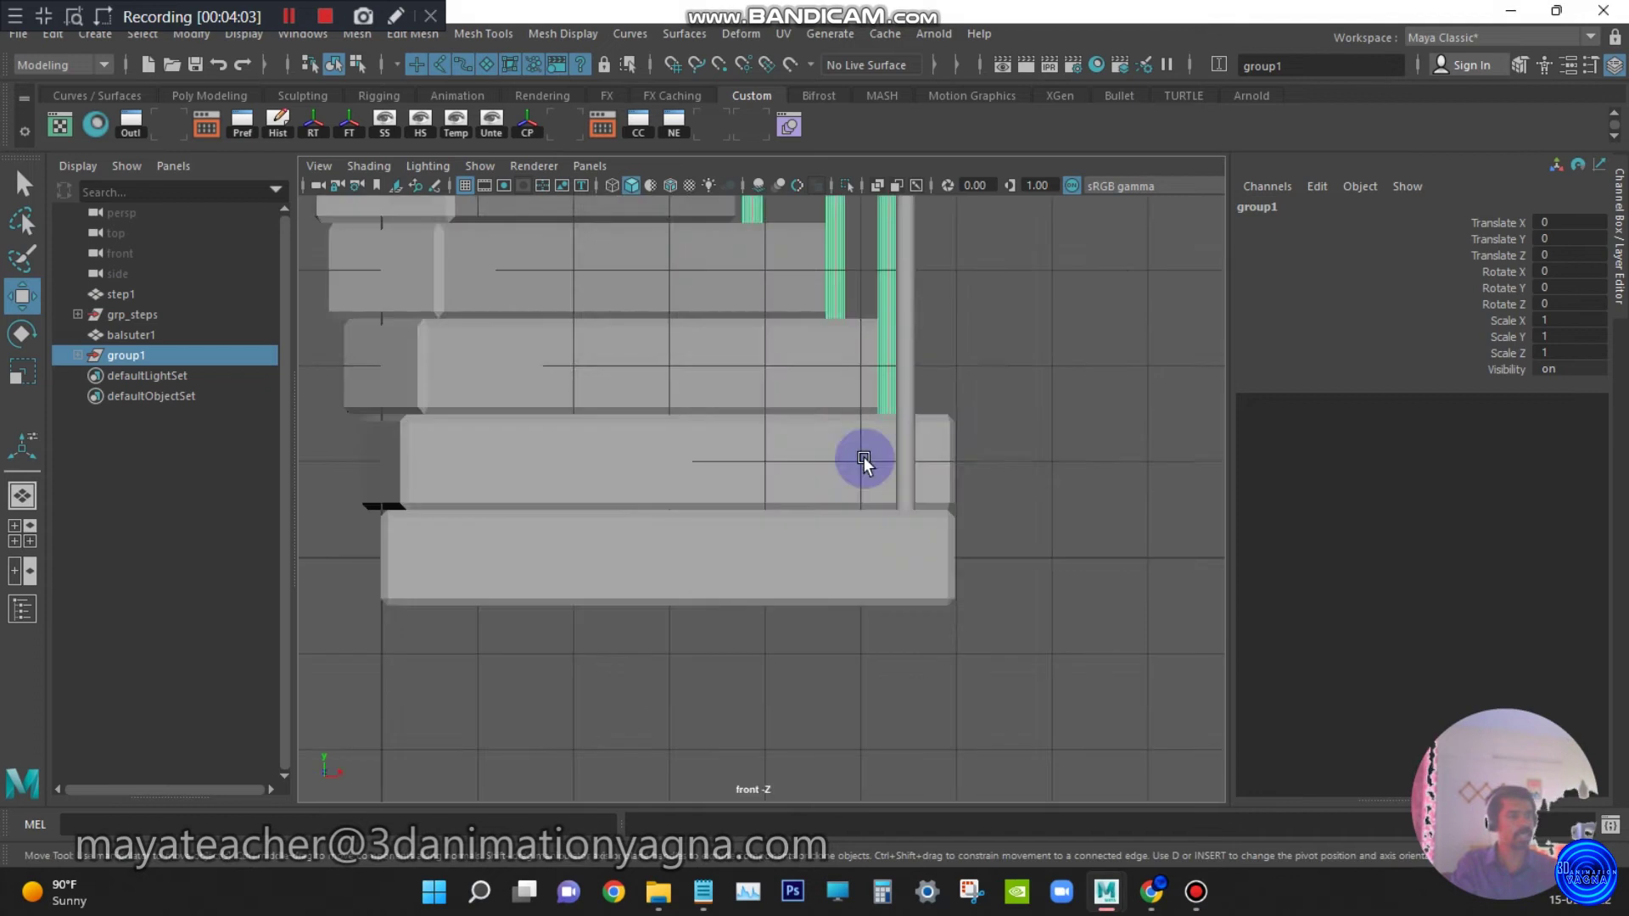
Examine the balusters against the steps in wireframe display, in the front and perspective views
{"action": "key", "text": "4"}
{"action": "scroll", "coordinate": [801, 399], "scroll_direction": "up", "scroll_amount": 5}
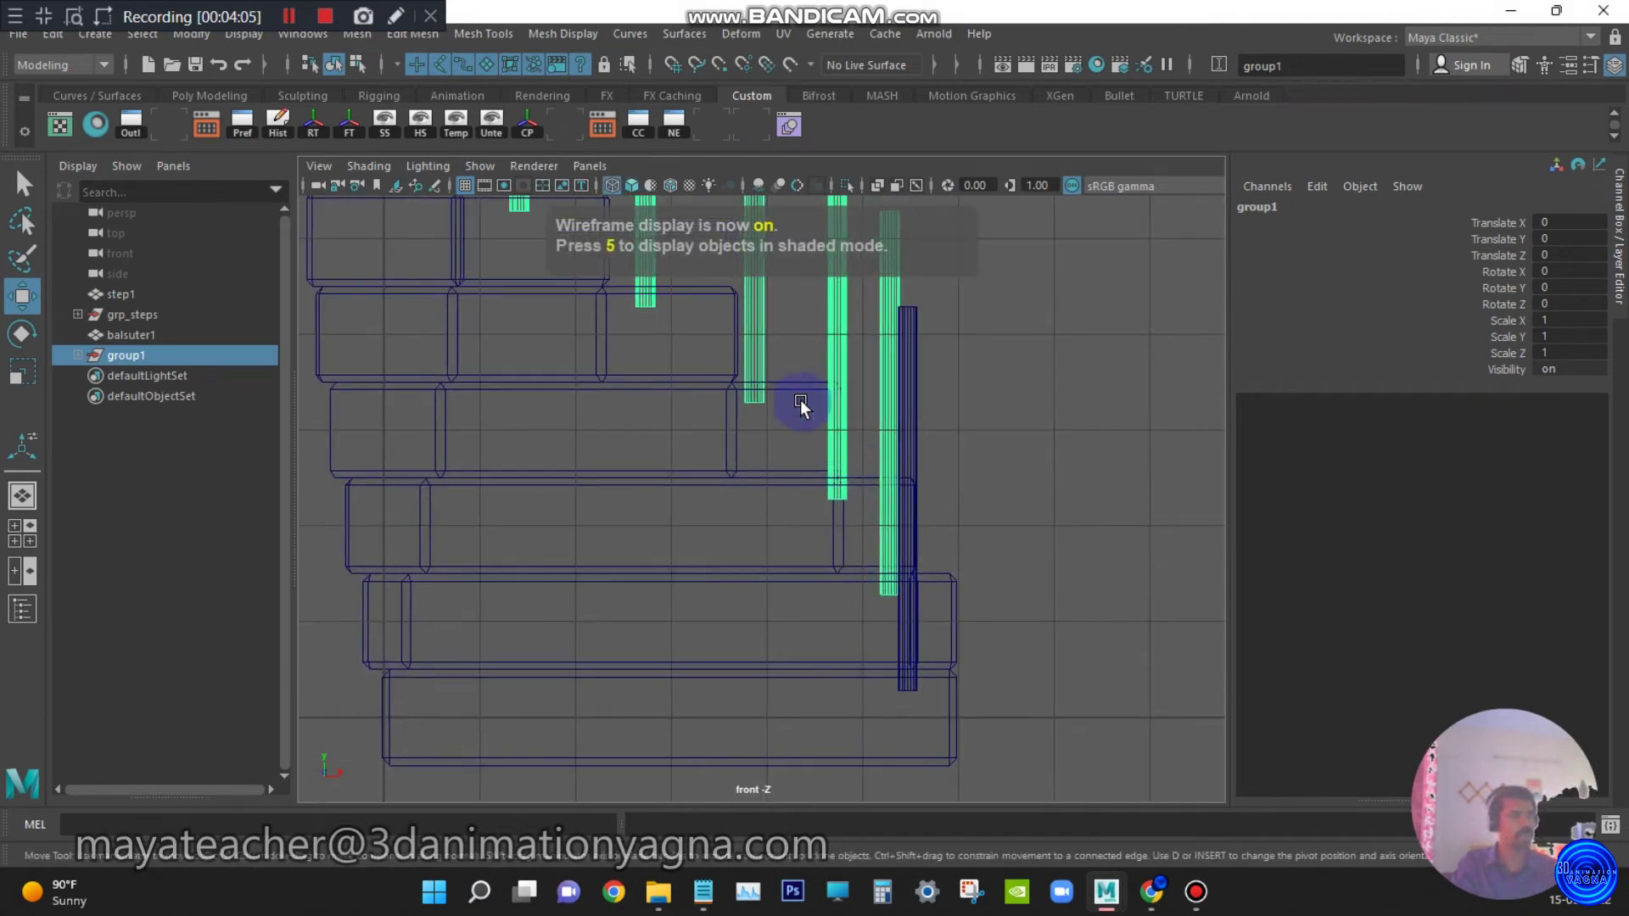
{"action": "scroll", "coordinate": [744, 492], "scroll_direction": "down", "scroll_amount": 6}
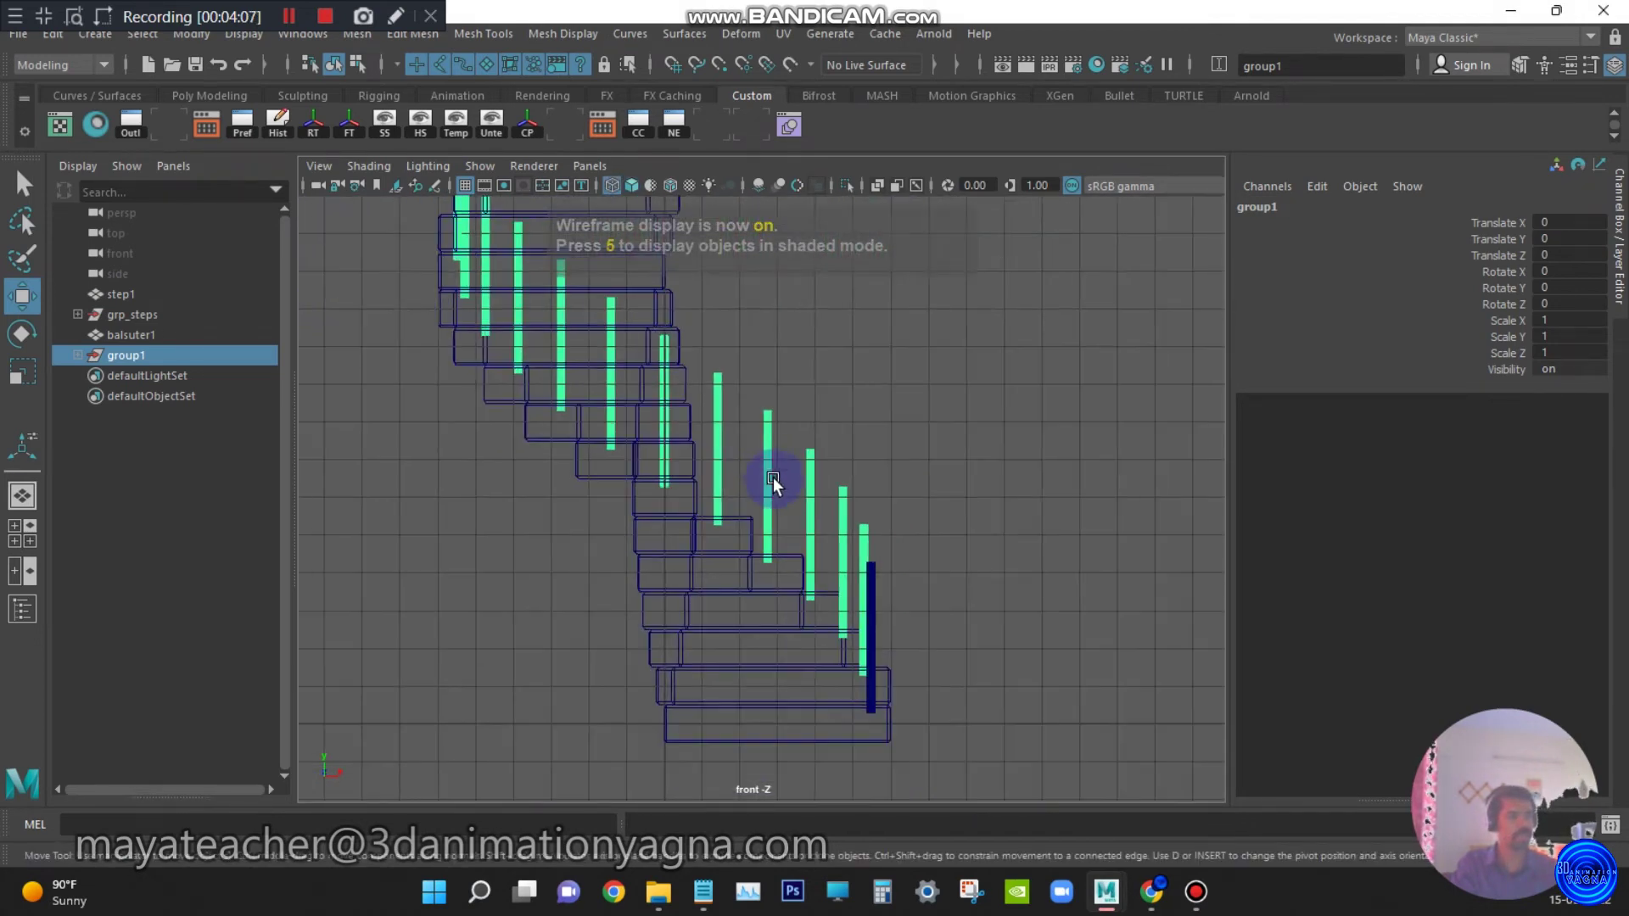
{"action": "key", "text": "space"}
{"action": "left_click_drag", "start_coordinate": [862, 490], "coordinate": [849, 430]}
{"action": "left_click_drag", "start_coordinate": [948, 523], "coordinate": [777, 570], "text": "alt"}
{"action": "left_click", "coordinate": [650, 542]}
{"action": "scroll", "coordinate": [818, 592], "scroll_direction": "up", "scroll_amount": 5}
{"action": "left_click_drag", "start_coordinate": [914, 609], "coordinate": [679, 615], "text": "alt"}
Rename the group of duplicated balusters as grp_balusters and clear the selection
{"action": "double_click", "coordinate": [127, 357]}
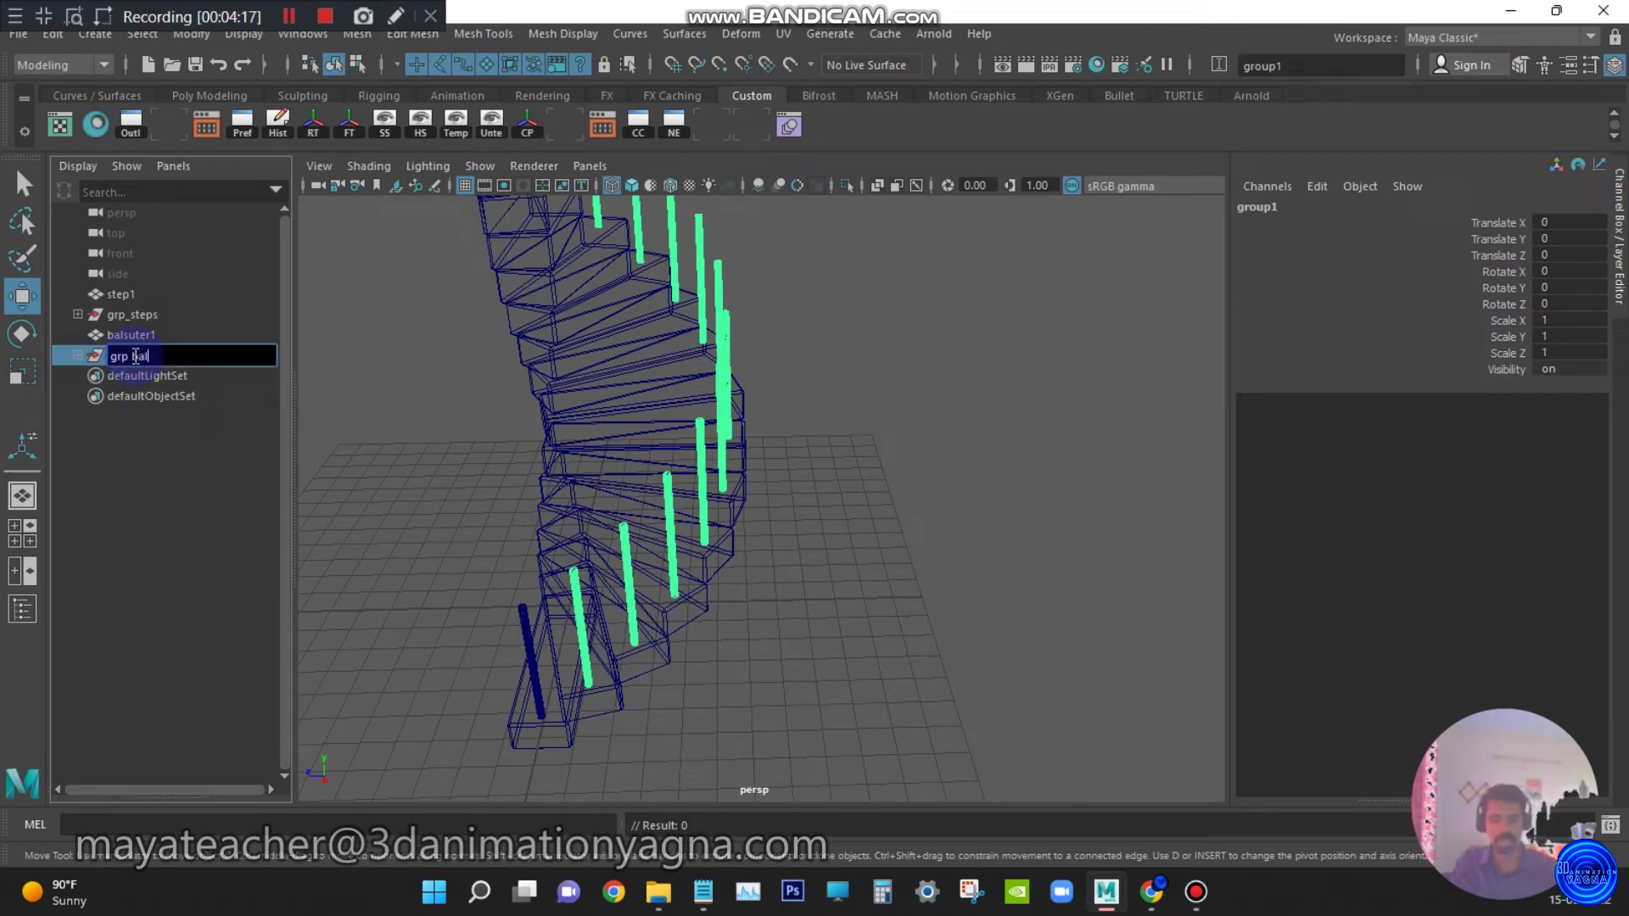
{"action": "type", "text": "grp_balusters"}
{"action": "key", "text": "Return"}
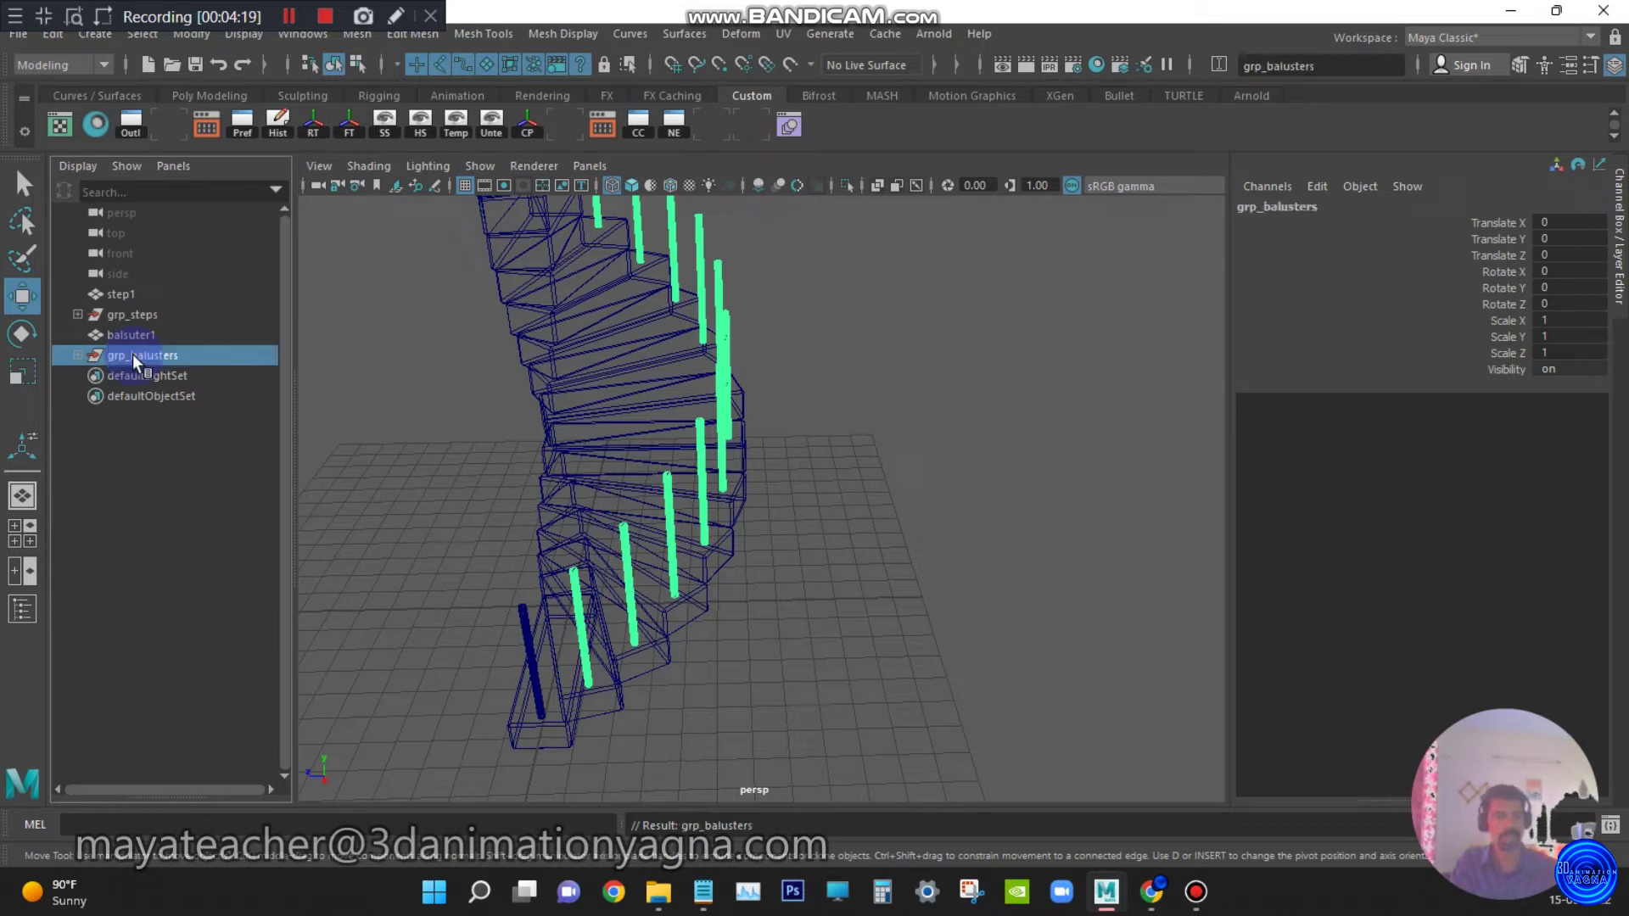
{"action": "left_click_drag", "start_coordinate": [577, 496], "coordinate": [838, 411], "text": "alt"}
{"action": "left_click", "coordinate": [838, 411]}
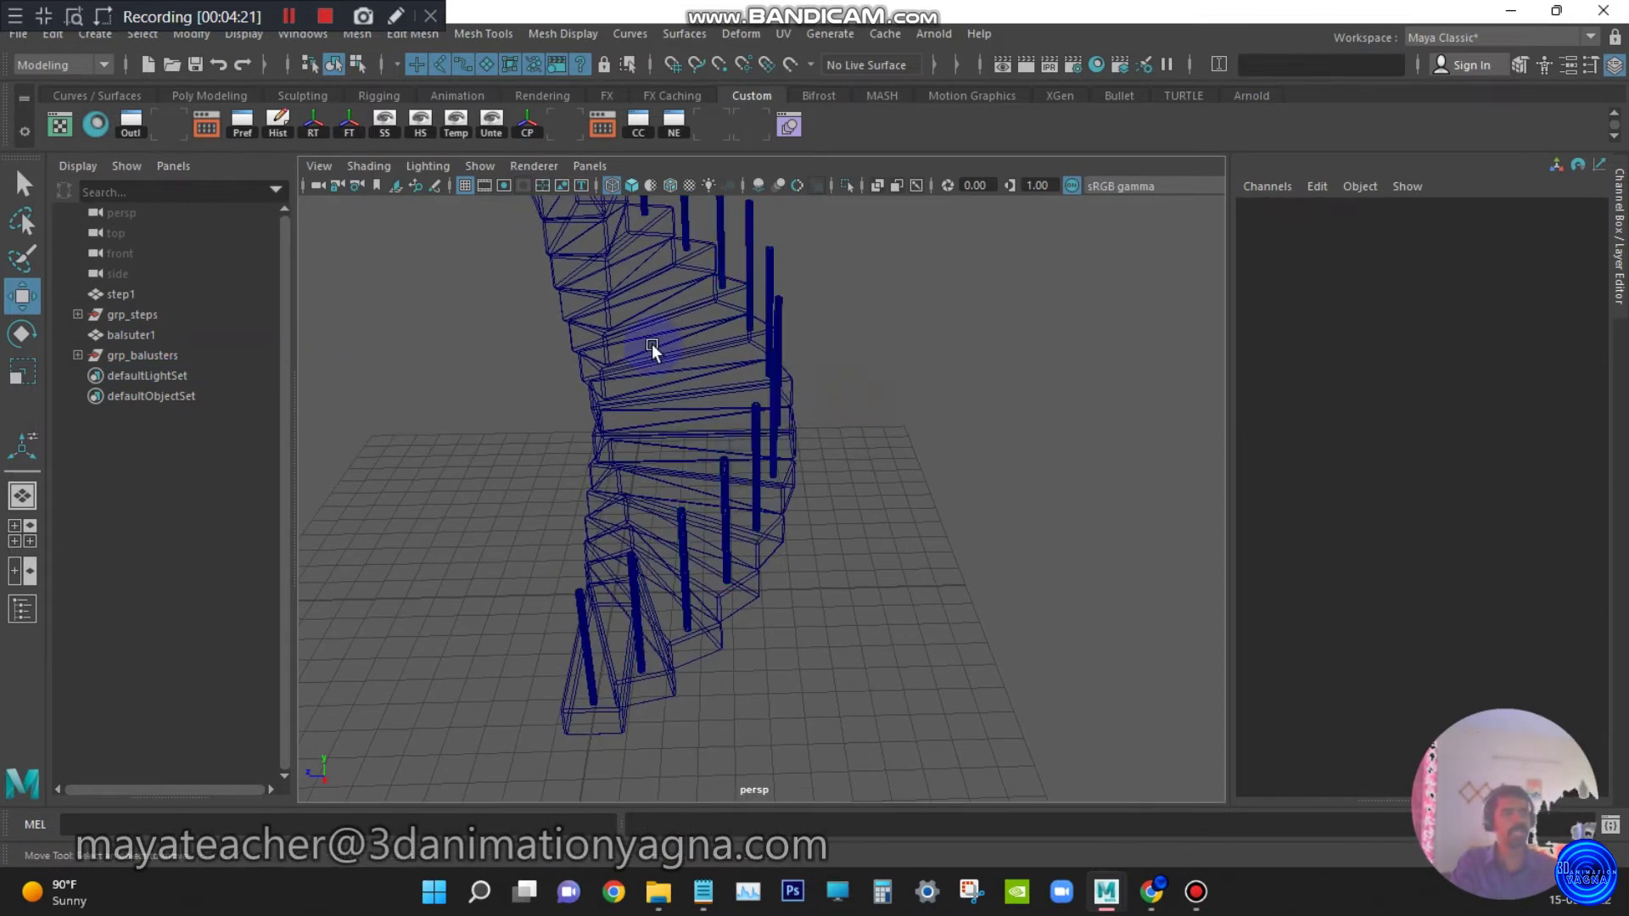
Create a polygon cube for the handrail and set its width to 0.3, height to 0.4 and depth to 1.85
{"action": "key", "text": "q"}
{"action": "left_click", "coordinate": [90, 34]}
{"action": "mouse_move", "coordinate": [138, 106]}
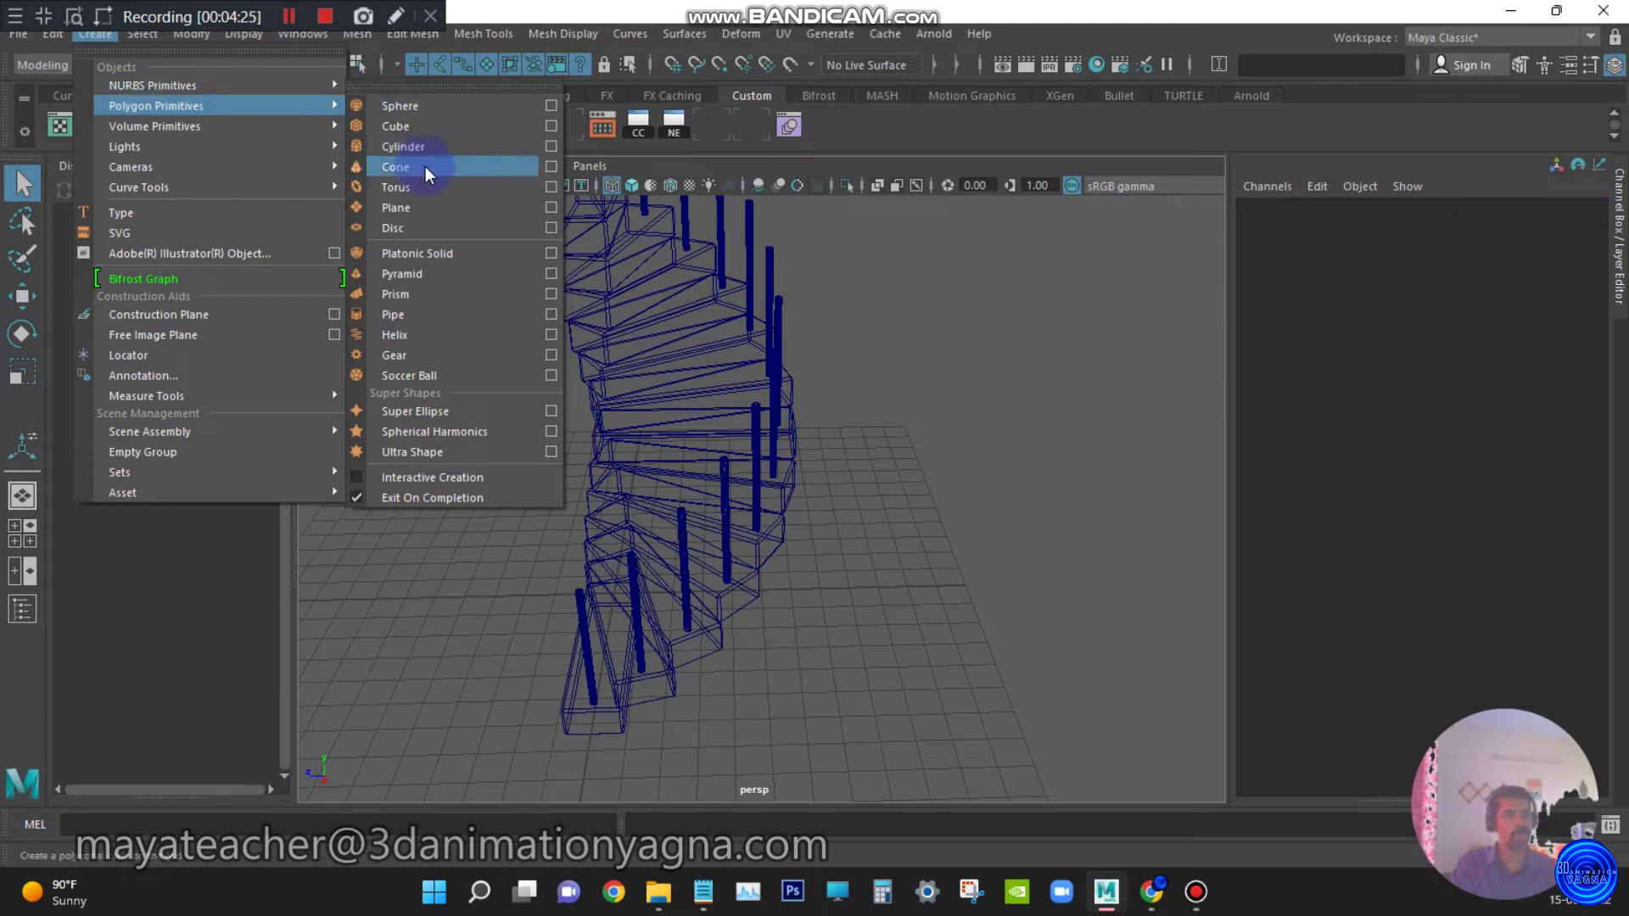
{"action": "left_click", "coordinate": [422, 127]}
{"action": "left_click_drag", "start_coordinate": [914, 645], "coordinate": [1094, 551], "text": "alt"}
{"action": "key", "text": "space"}
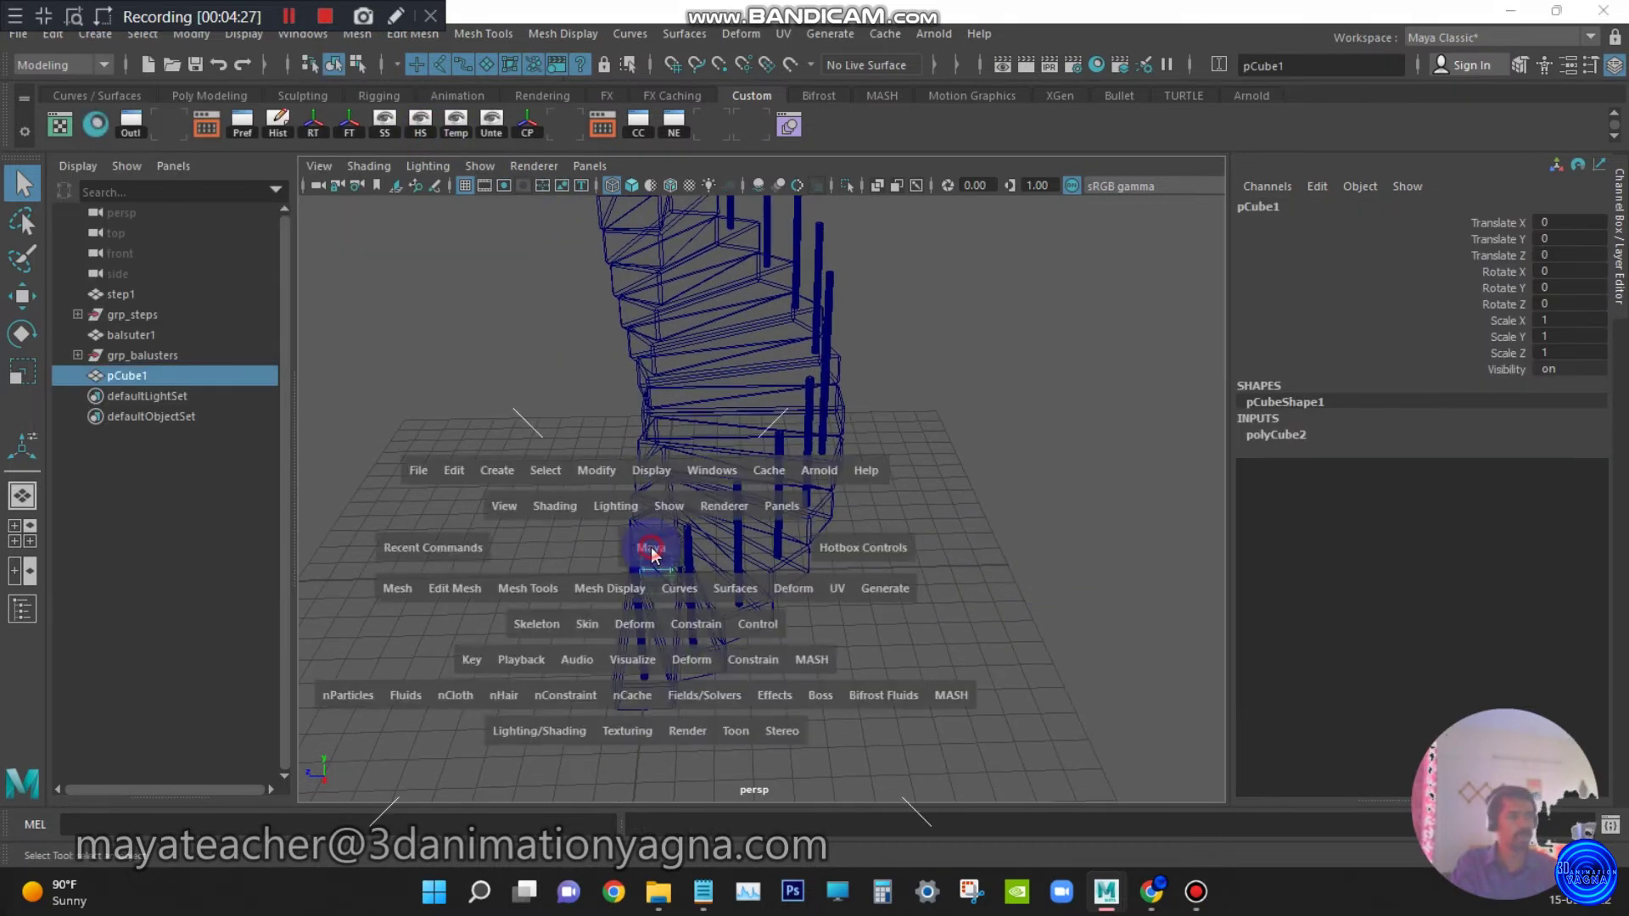
{"action": "left_click_drag", "start_coordinate": [650, 553], "coordinate": [592, 547]}
{"action": "middle_click_drag", "start_coordinate": [771, 577], "coordinate": [910, 577], "text": "alt"}
{"action": "right_click_drag", "start_coordinate": [748, 547], "coordinate": [855, 593], "text": "alt"}
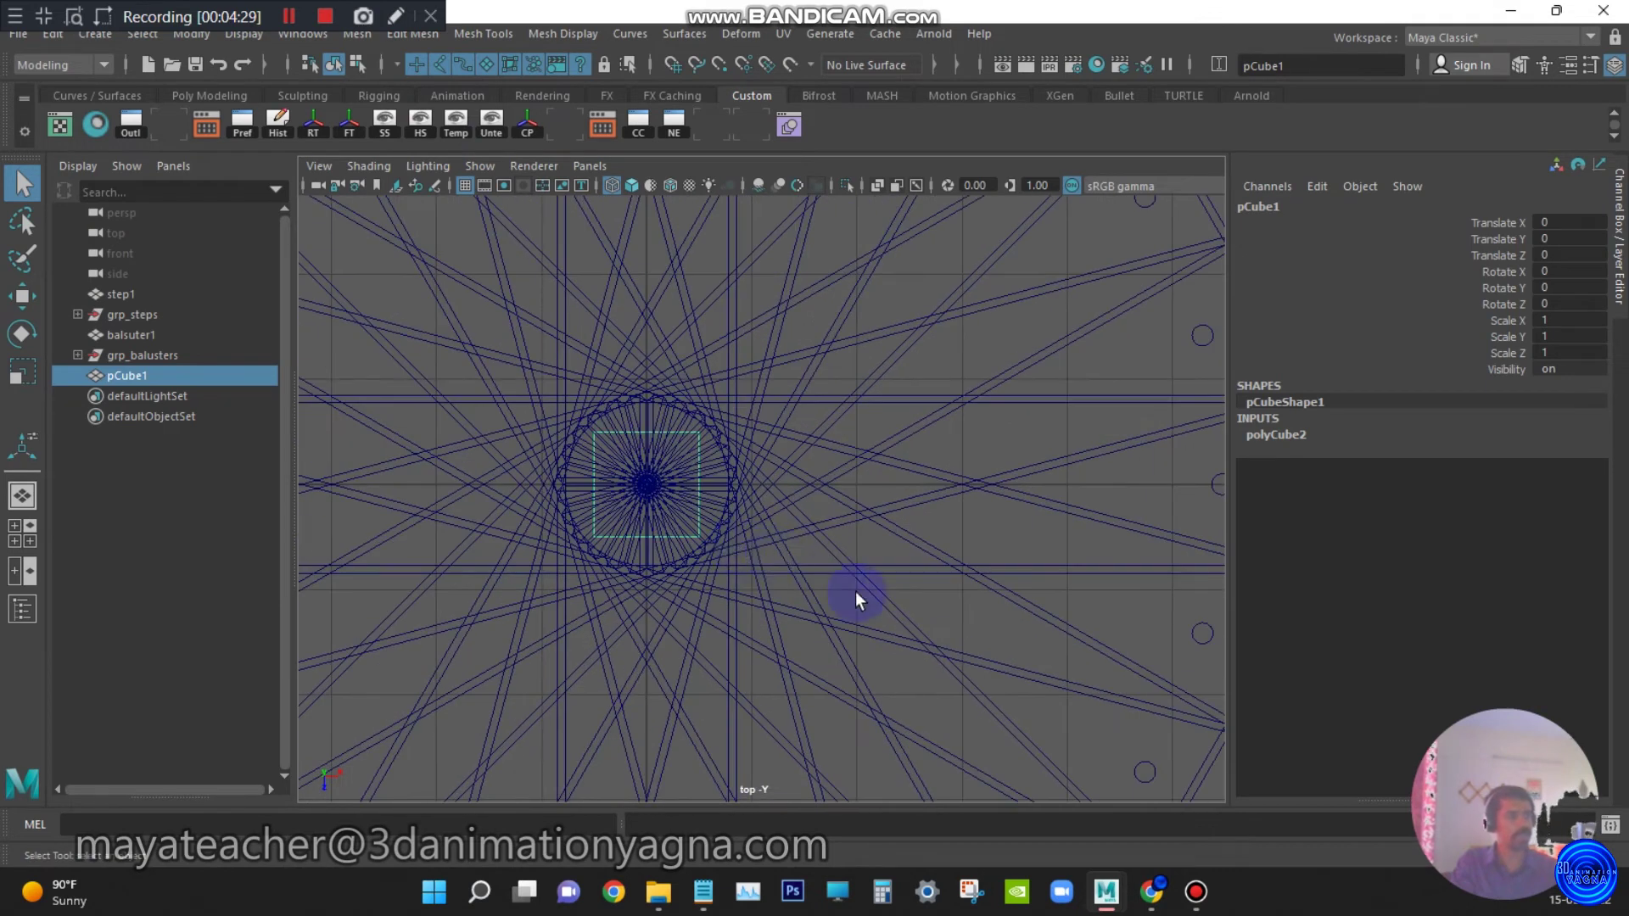
{"action": "middle_click_drag", "start_coordinate": [855, 593], "coordinate": [705, 600], "text": "alt"}
{"action": "left_click", "coordinate": [1276, 434]}
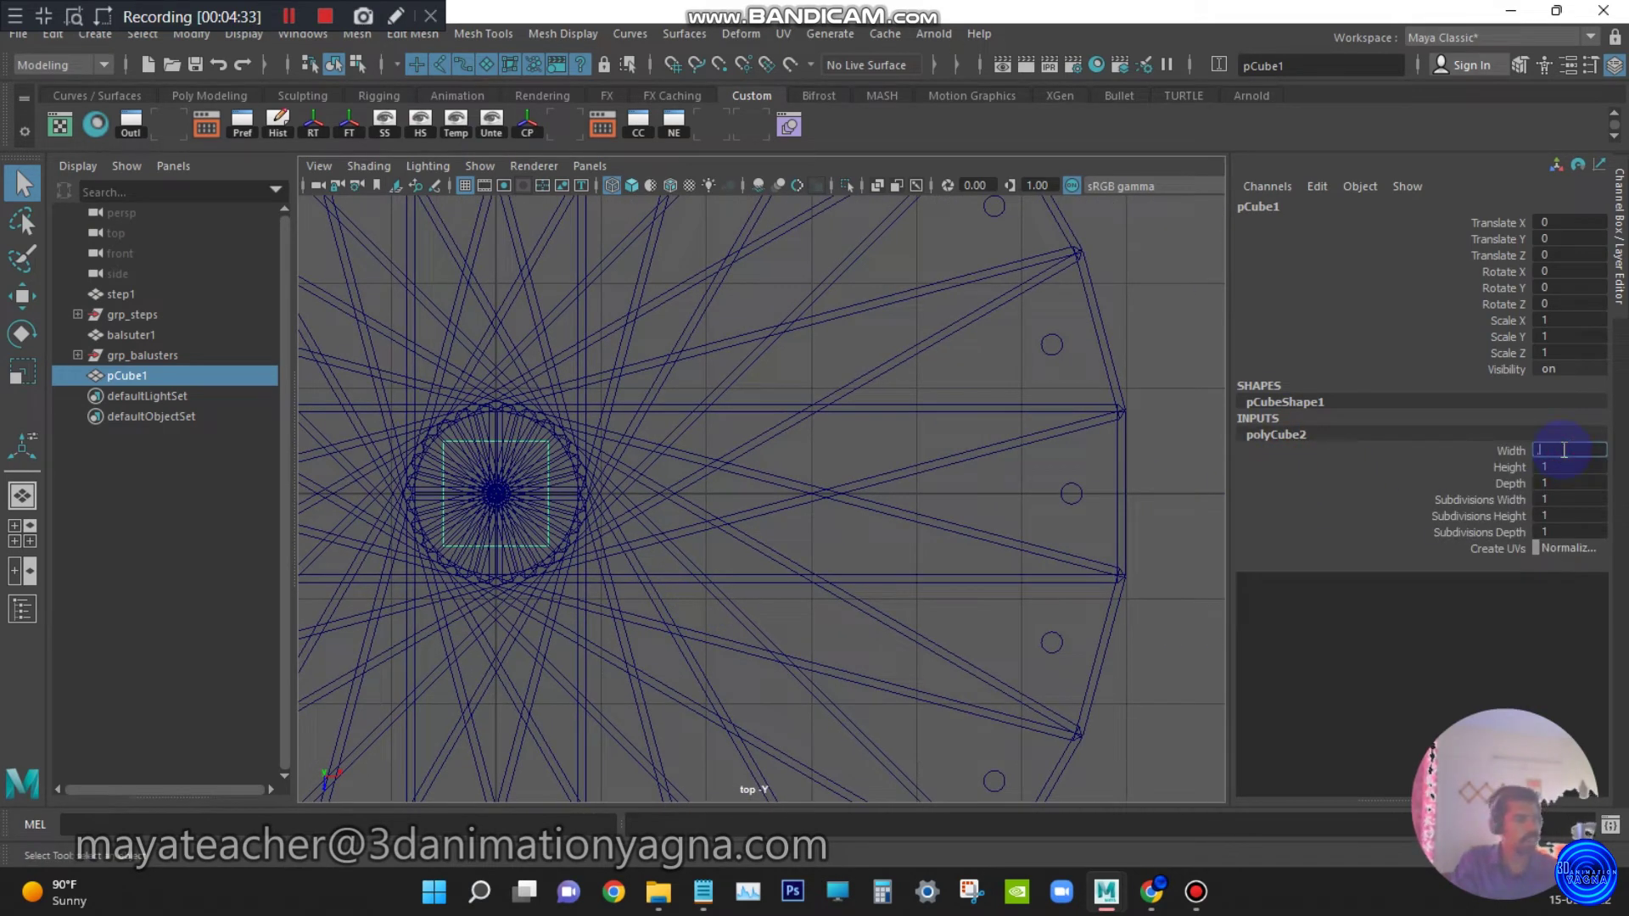
{"action": "key", "text": "Tab"}
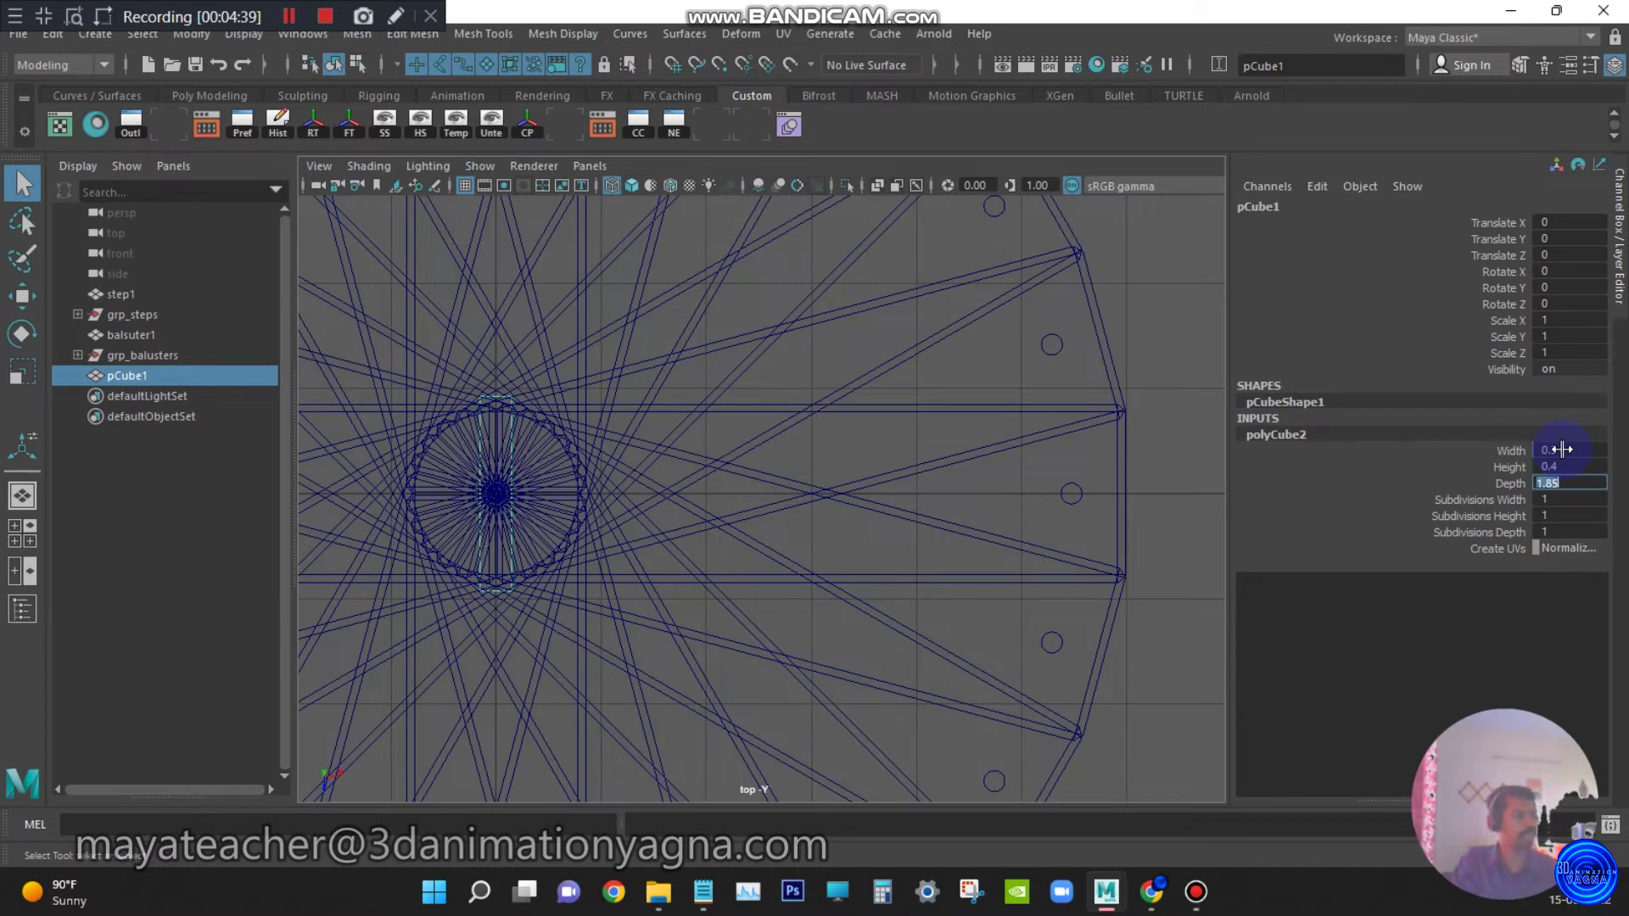
Move the handrail cube along X to about 5.45, out to the first baluster
{"action": "middle_click_drag", "start_coordinate": [1006, 462], "coordinate": [1047, 473], "text": "alt"}
{"action": "key", "text": "w"}
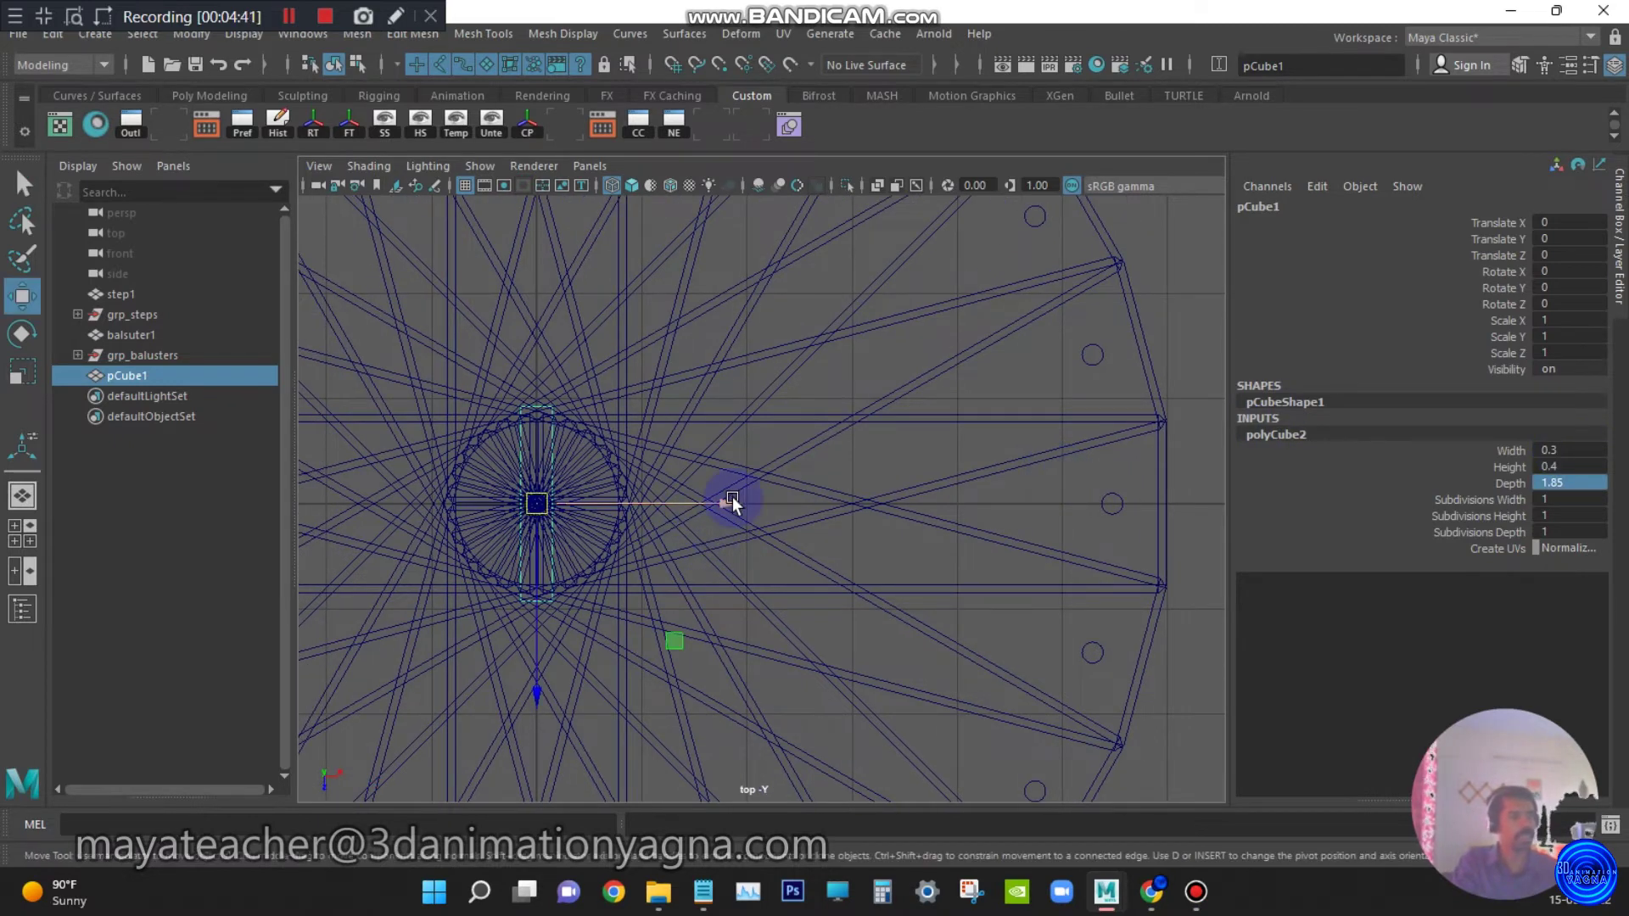
{"action": "left_click_drag", "start_coordinate": [732, 501], "coordinate": [1301, 487]}
{"action": "key", "text": "space"}
{"action": "left_click_drag", "start_coordinate": [1032, 495], "coordinate": [1028, 418]}
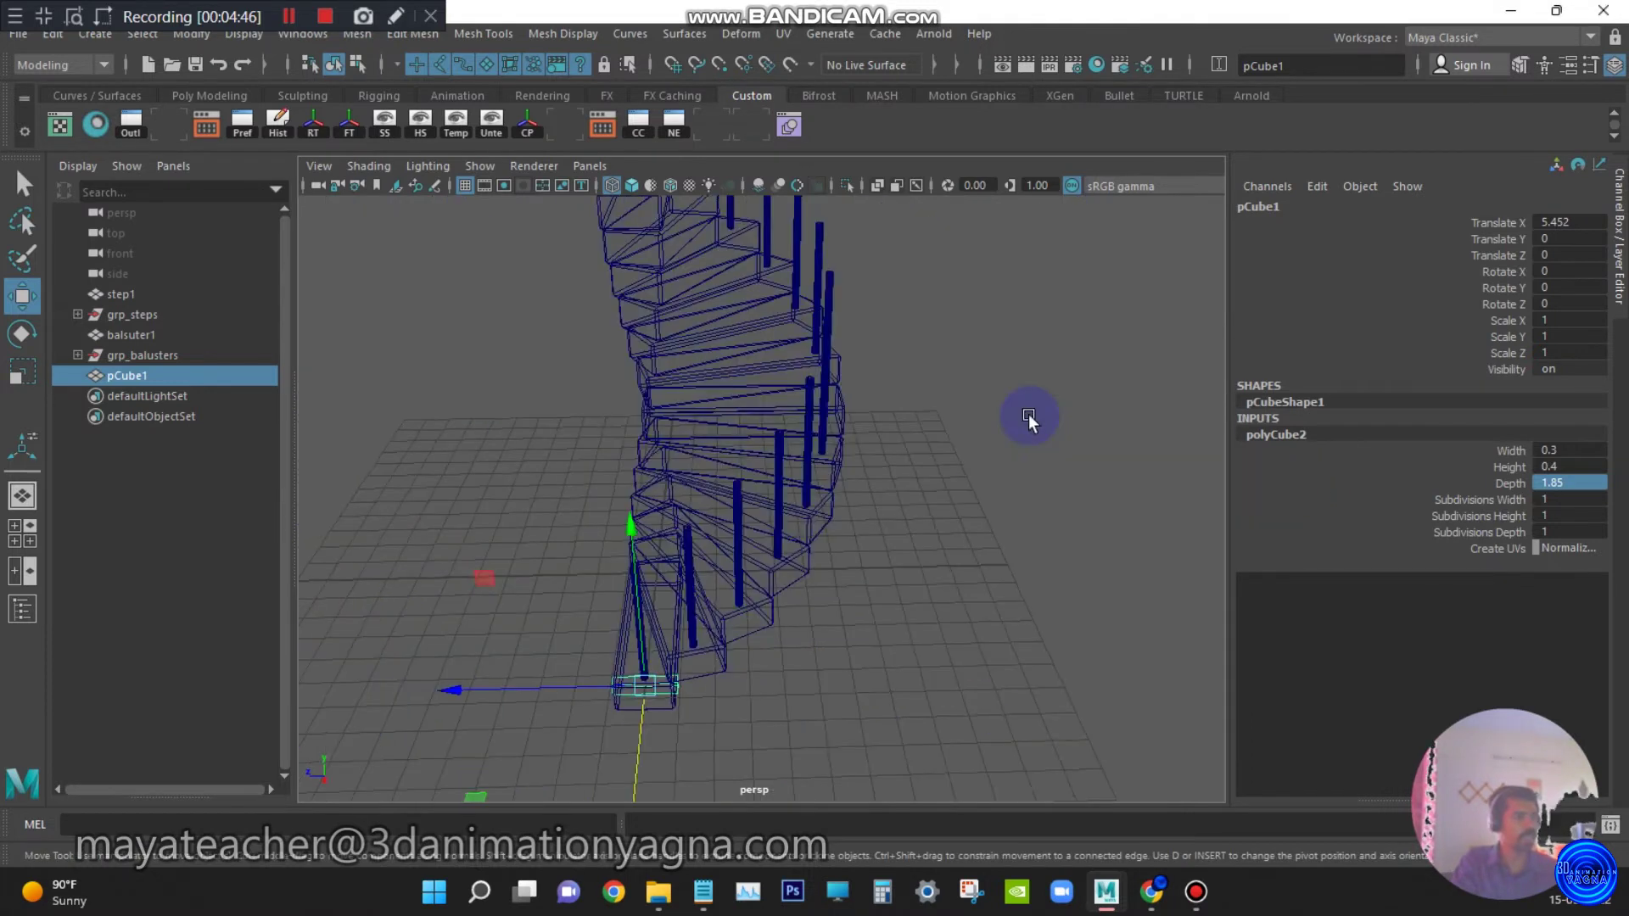
{"action": "left_click_drag", "start_coordinate": [976, 510], "coordinate": [984, 493], "text": "alt"}
Fine-tune the handrail cube's X position to about 5.48 so it is centred on the first baluster
{"action": "scroll", "coordinate": [984, 499], "scroll_direction": "up", "scroll_amount": 2}
{"action": "key", "text": "f"}
{"action": "left_click_drag", "start_coordinate": [730, 579], "coordinate": [889, 533], "text": "alt"}
{"action": "key", "text": "space"}
{"action": "key", "text": "space"}
{"action": "scroll", "coordinate": [933, 530], "scroll_direction": "up", "scroll_amount": 2}
{"action": "middle_click_drag", "start_coordinate": [1208, 562], "coordinate": [793, 532], "text": "alt"}
{"action": "scroll", "coordinate": [806, 531], "scroll_direction": "up", "scroll_amount": 3}
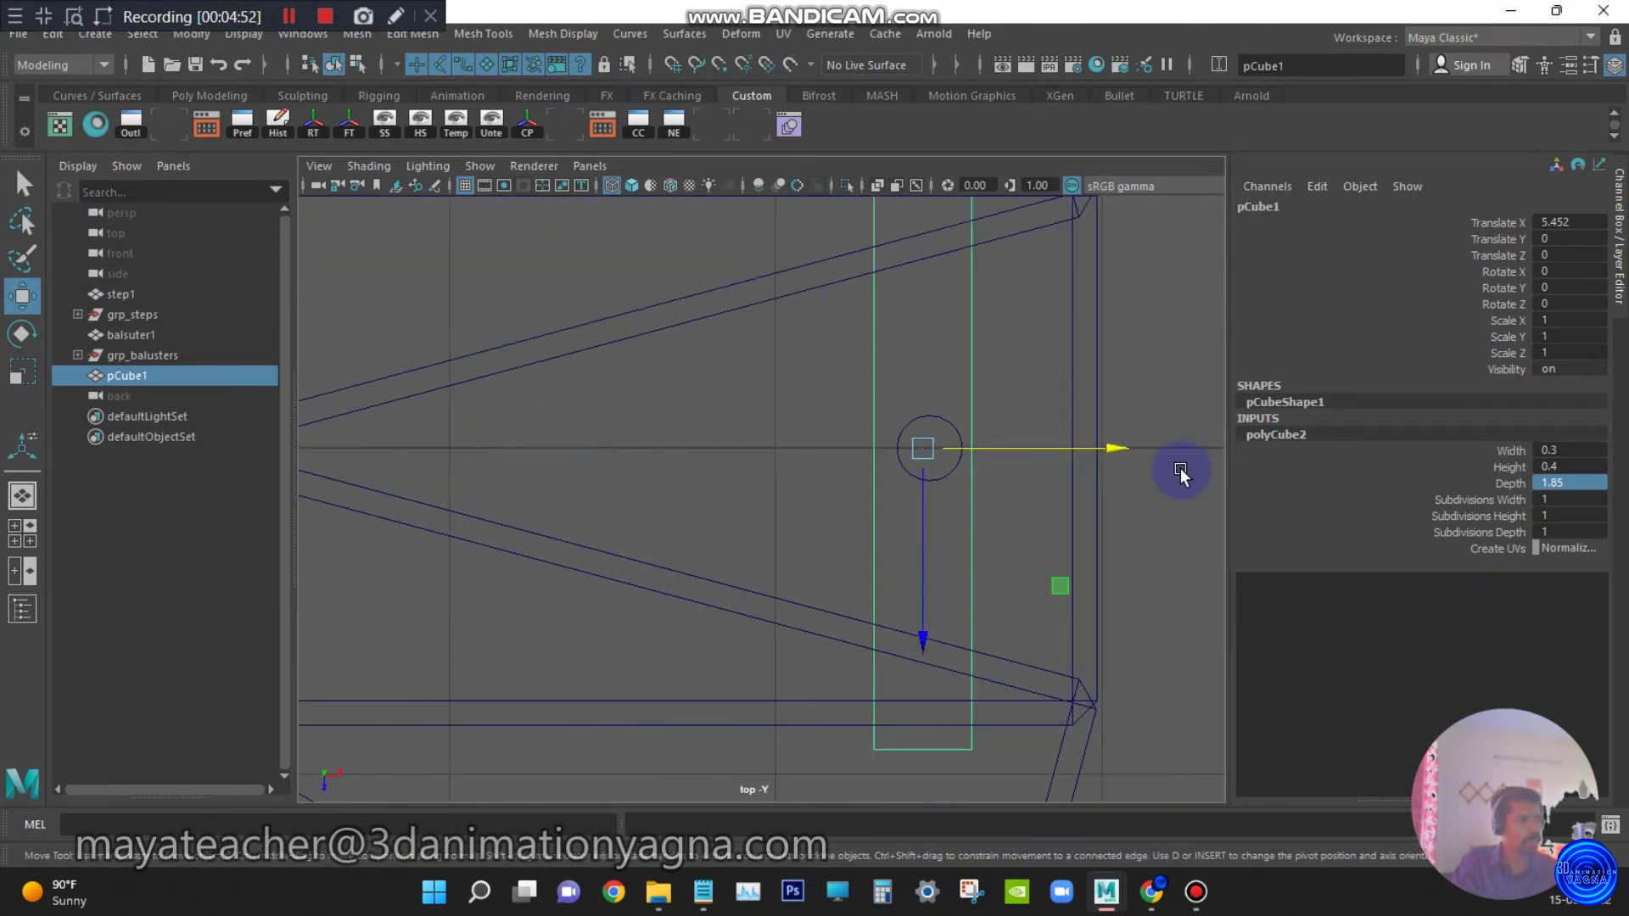
{"action": "left_click_drag", "start_coordinate": [1130, 454], "coordinate": [1136, 443]}
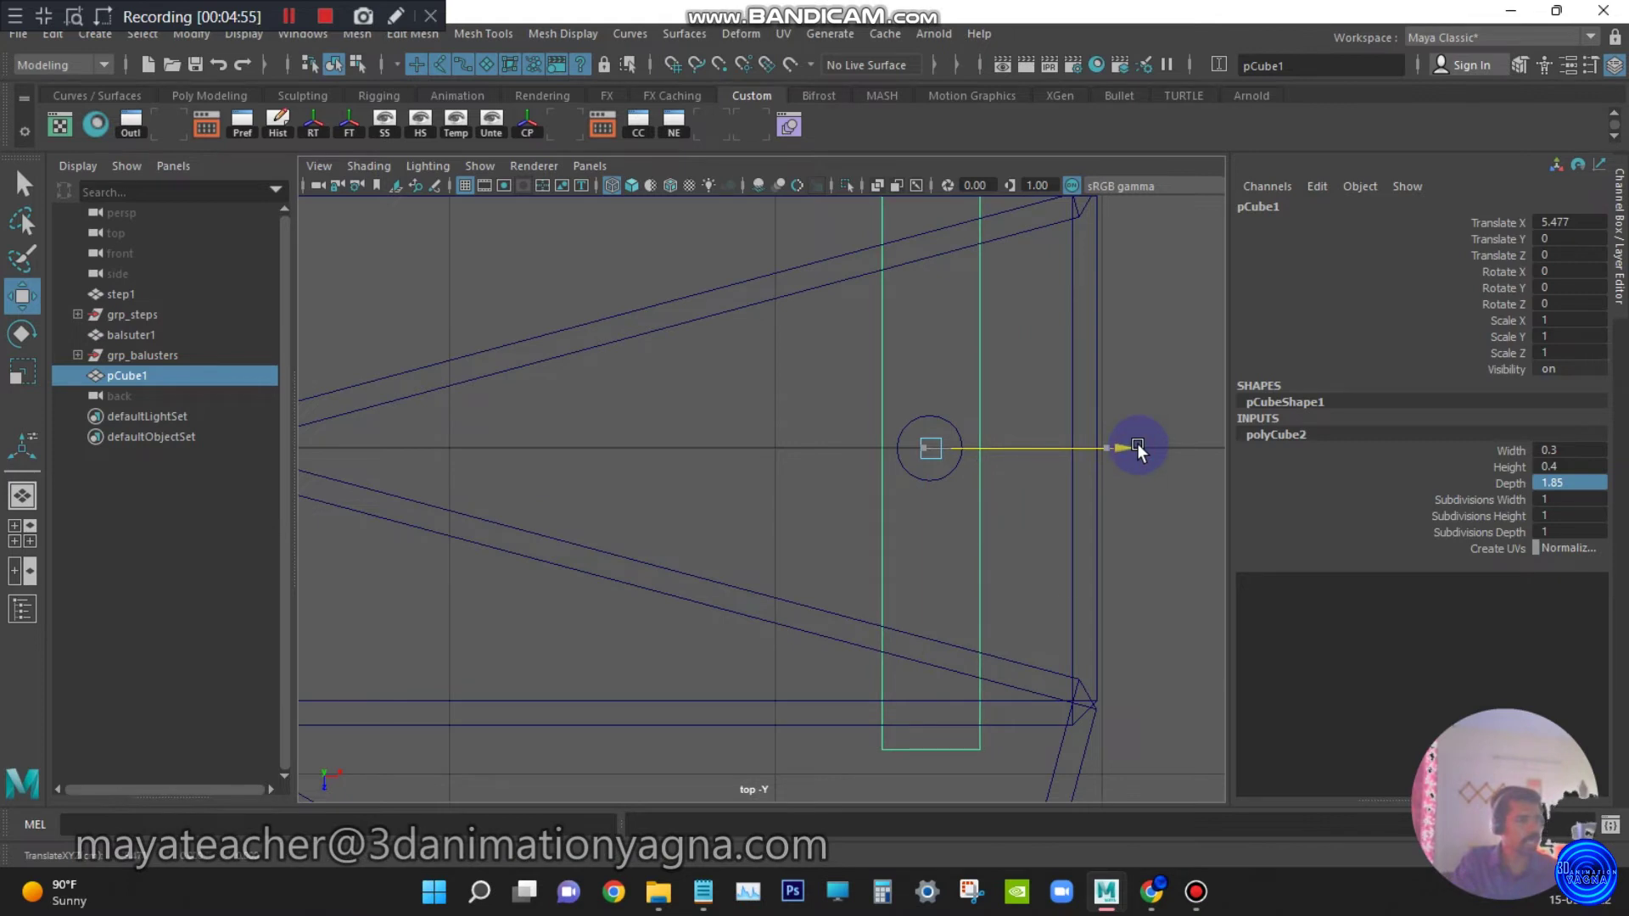
Raise the handrail cube to the top of the first baluster, at about 4.34 in Y
{"action": "key", "text": "space"}
{"action": "mouse_move", "coordinate": [864, 493]}
{"action": "left_mouse_down"}
{"action": "mouse_move", "coordinate": [961, 521]}
{"action": "mouse_move", "coordinate": [858, 508]}
{"action": "left_mouse_up"}
{"action": "scroll", "coordinate": [823, 496], "scroll_direction": "down", "scroll_amount": 10}
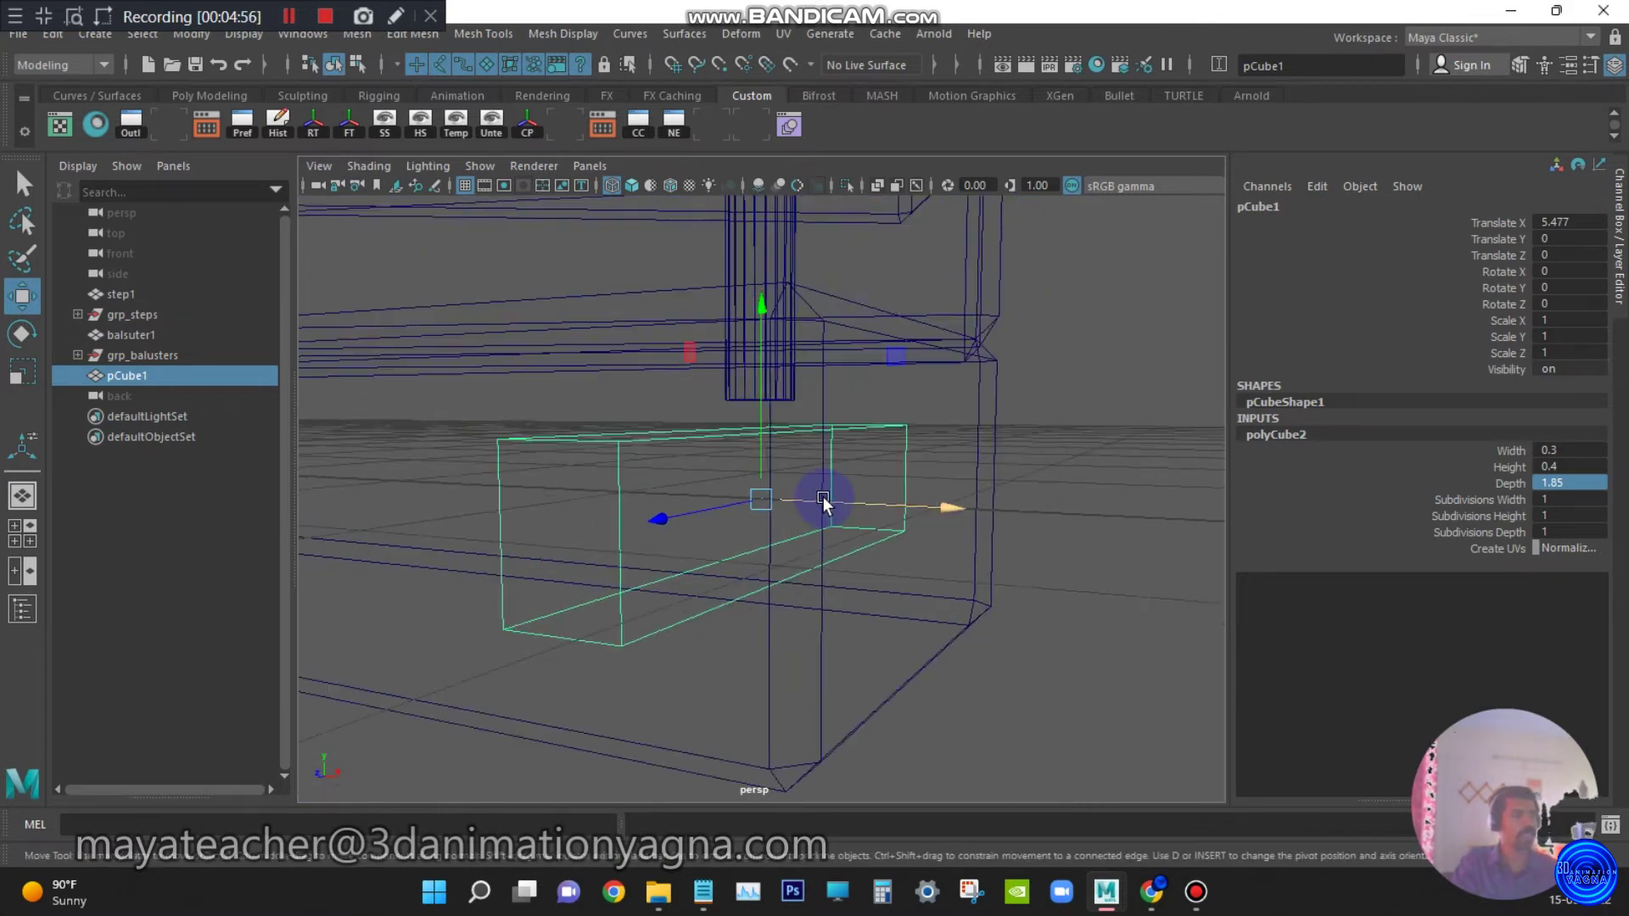
{"action": "left_click_drag", "start_coordinate": [829, 390], "coordinate": [762, 565], "text": "alt"}
{"action": "left_click_drag", "start_coordinate": [761, 475], "coordinate": [752, 298]}
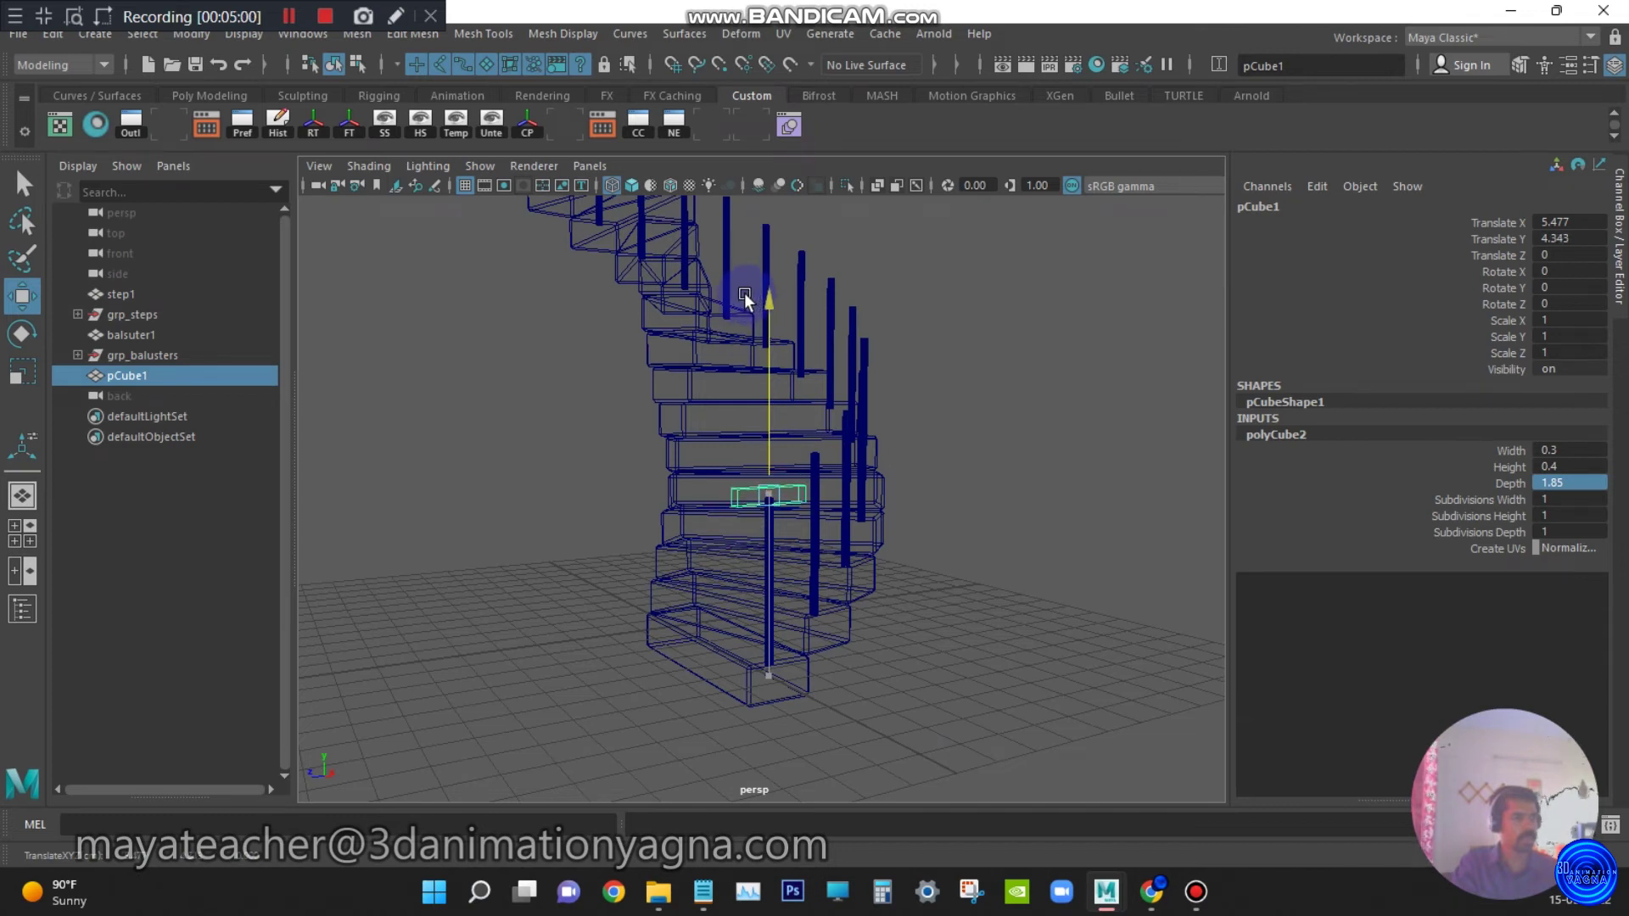
Bevel the handrail cube with a fraction of 0.2
{"action": "key", "text": "f"}
{"action": "left_click_drag", "start_coordinate": [774, 451], "coordinate": [746, 526], "text": "alt"}
{"action": "left_click", "coordinate": [391, 35]}
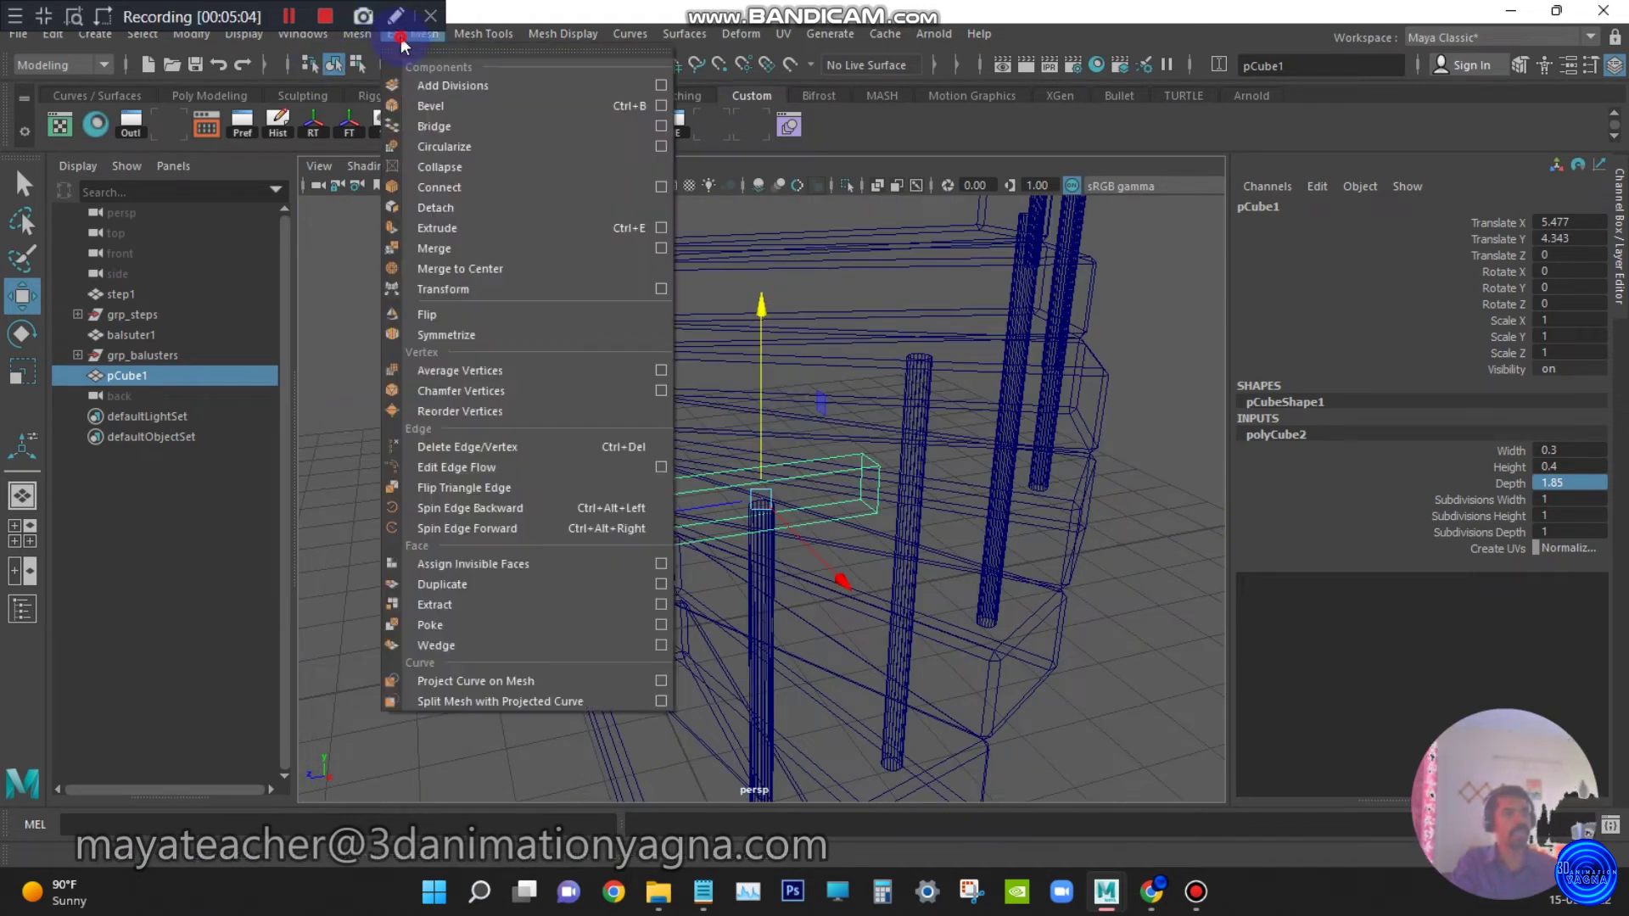
{"action": "left_click", "coordinate": [460, 110]}
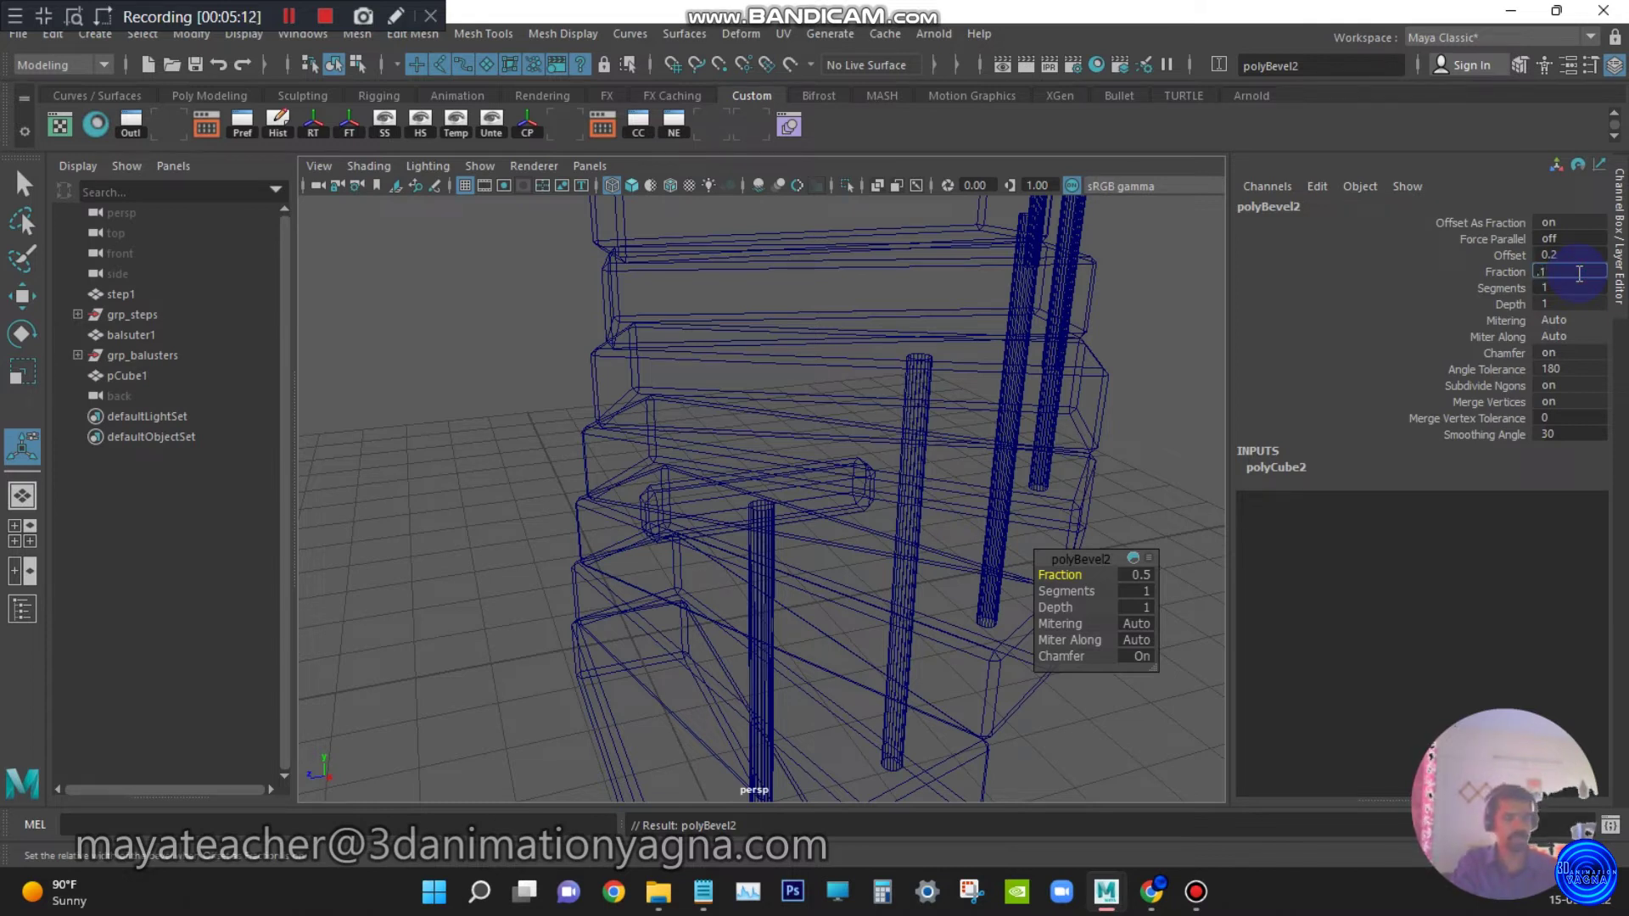
{"action": "type", "text": "0.2"}
{"action": "key", "text": "Return"}
{"action": "left_click_drag", "start_coordinate": [812, 425], "coordinate": [899, 450], "text": "alt"}
Tilt the handrail cube along the slope of the stairs by setting its Rotate X to 34.5
{"action": "left_click", "coordinate": [729, 514]}
{"action": "scroll", "coordinate": [729, 514], "scroll_direction": "down", "scroll_amount": 4}
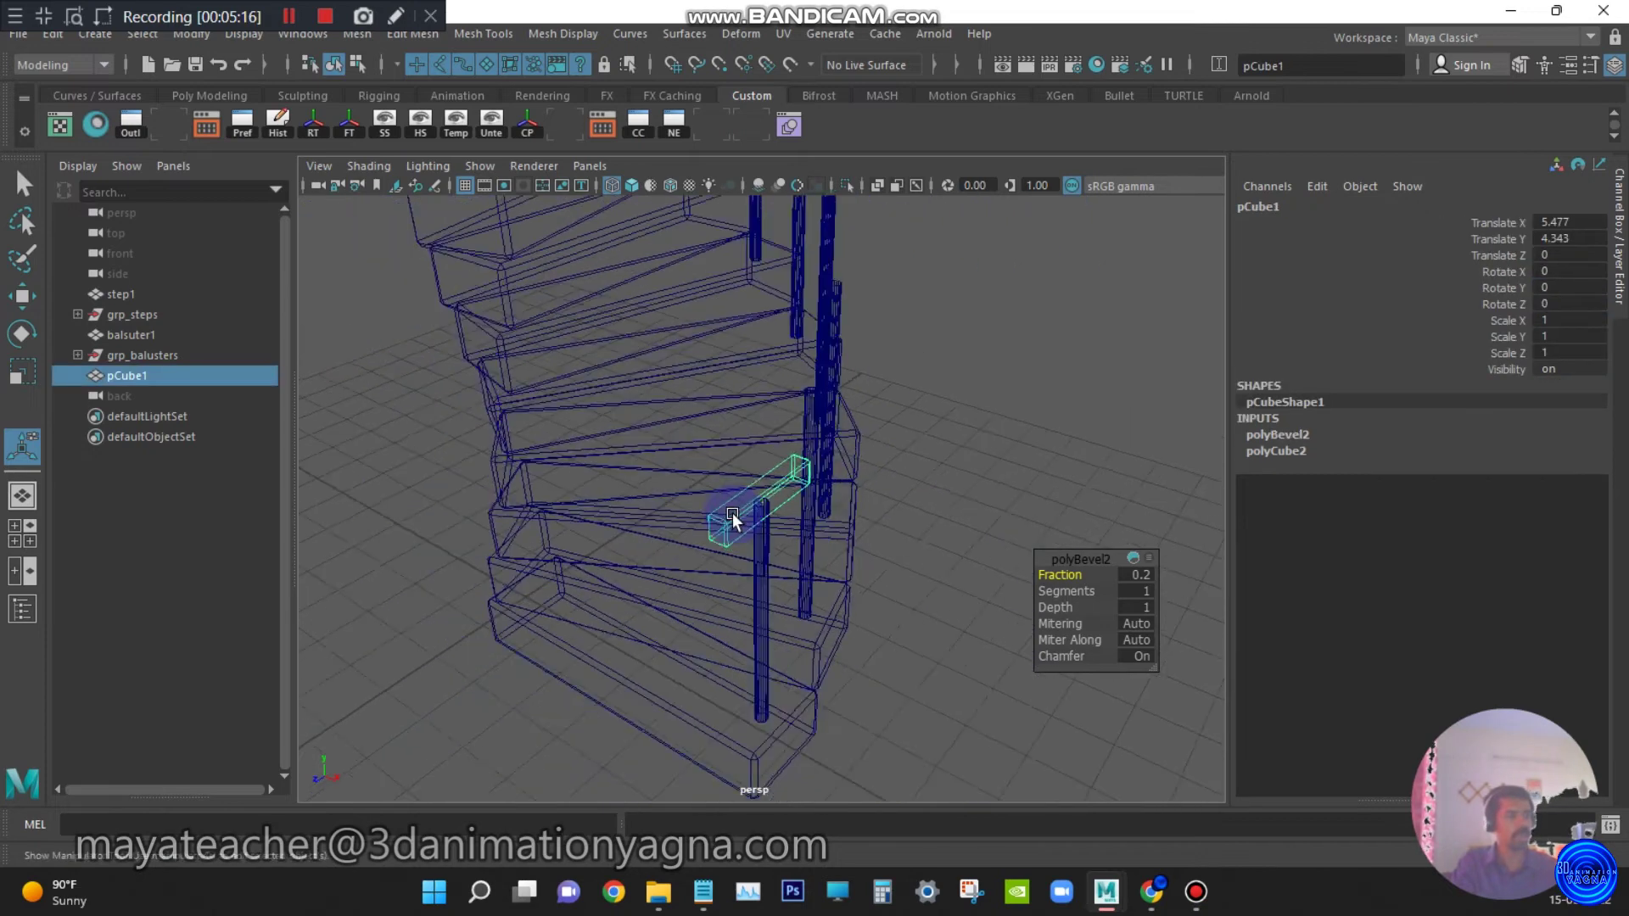
{"action": "left_click_drag", "start_coordinate": [731, 512], "coordinate": [935, 482], "text": "alt"}
{"action": "key", "text": "w"}
{"action": "middle_click_drag", "start_coordinate": [796, 515], "coordinate": [921, 364], "text": "alt"}
{"action": "left_click_drag", "start_coordinate": [835, 532], "coordinate": [963, 552], "text": "alt"}
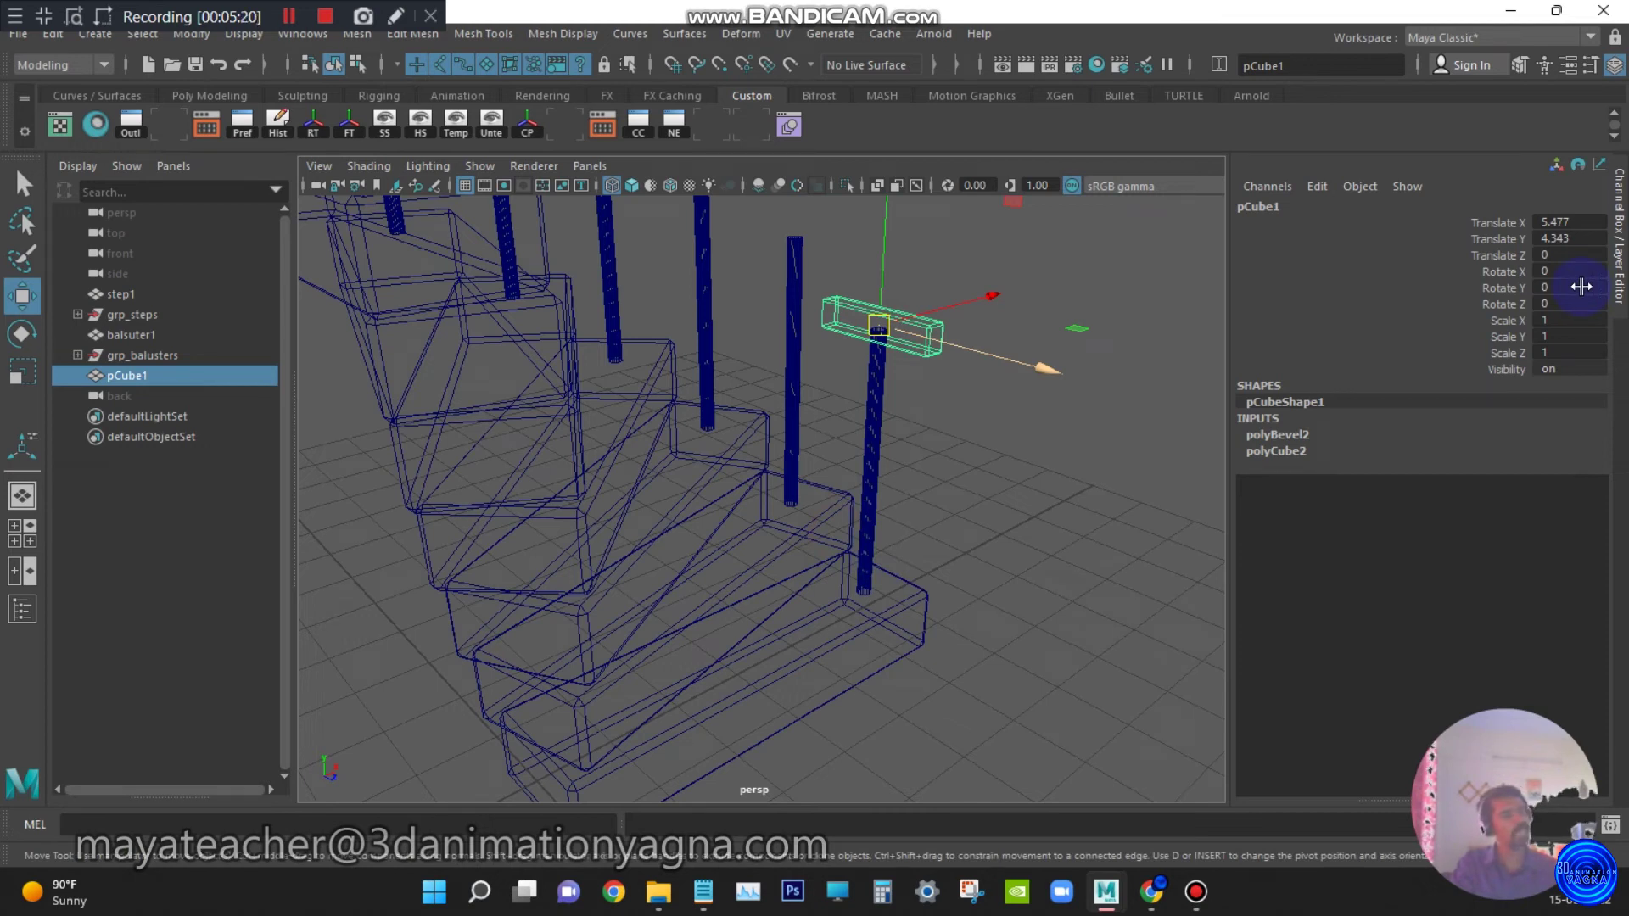
{"action": "left_click_drag", "start_coordinate": [745, 429], "coordinate": [799, 492], "text": "alt"}
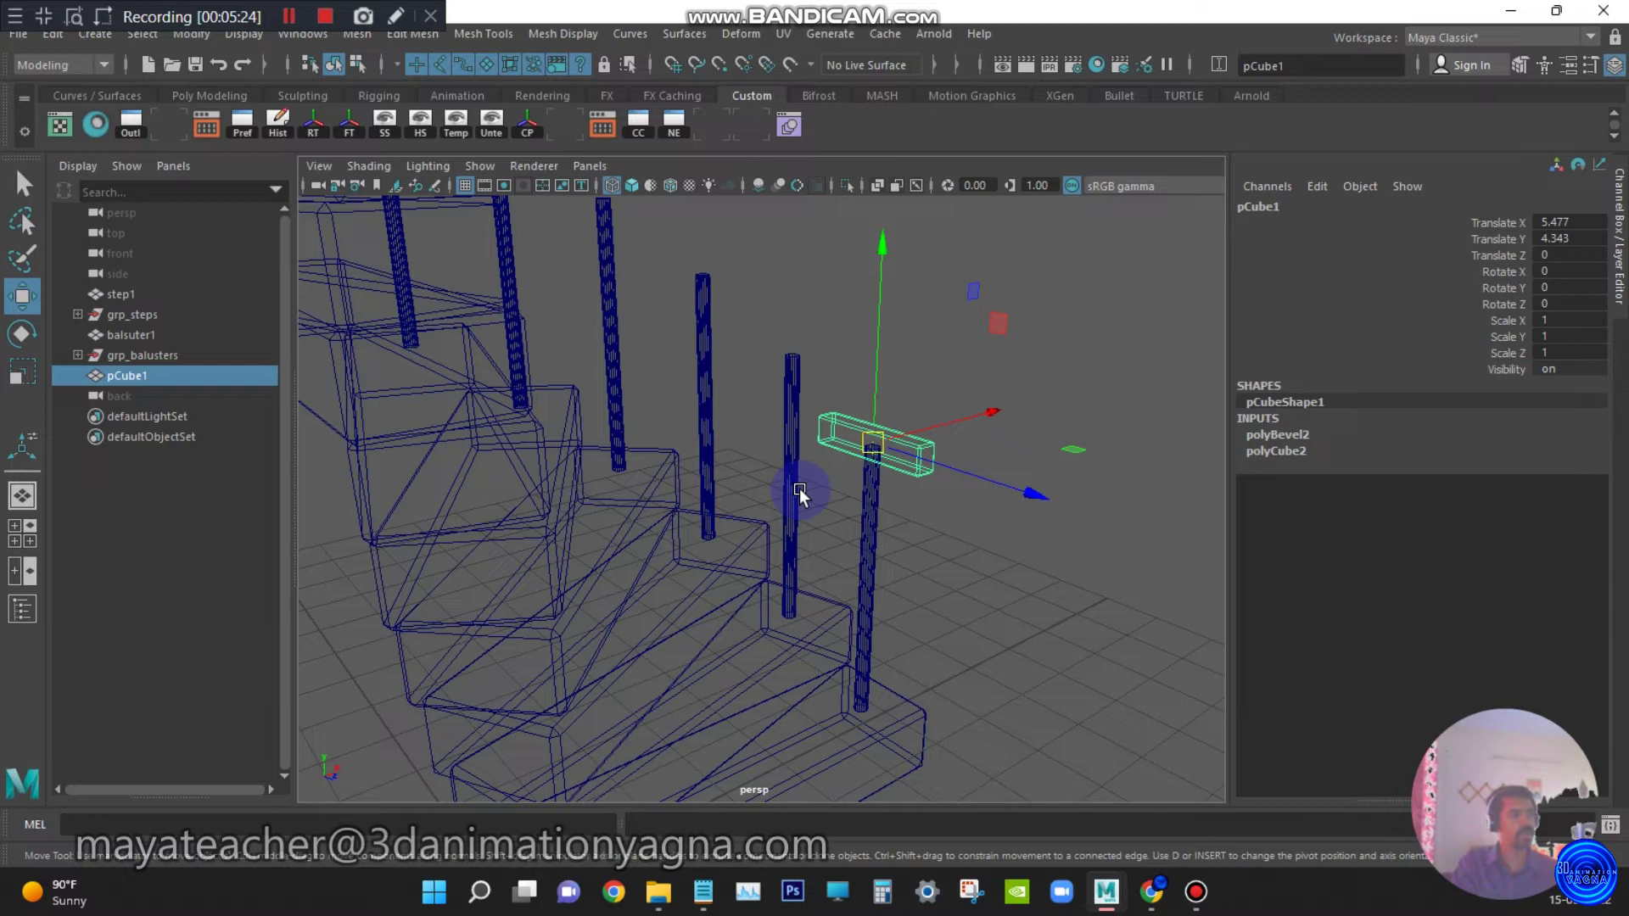
{"action": "left_click", "coordinate": [1537, 294]}
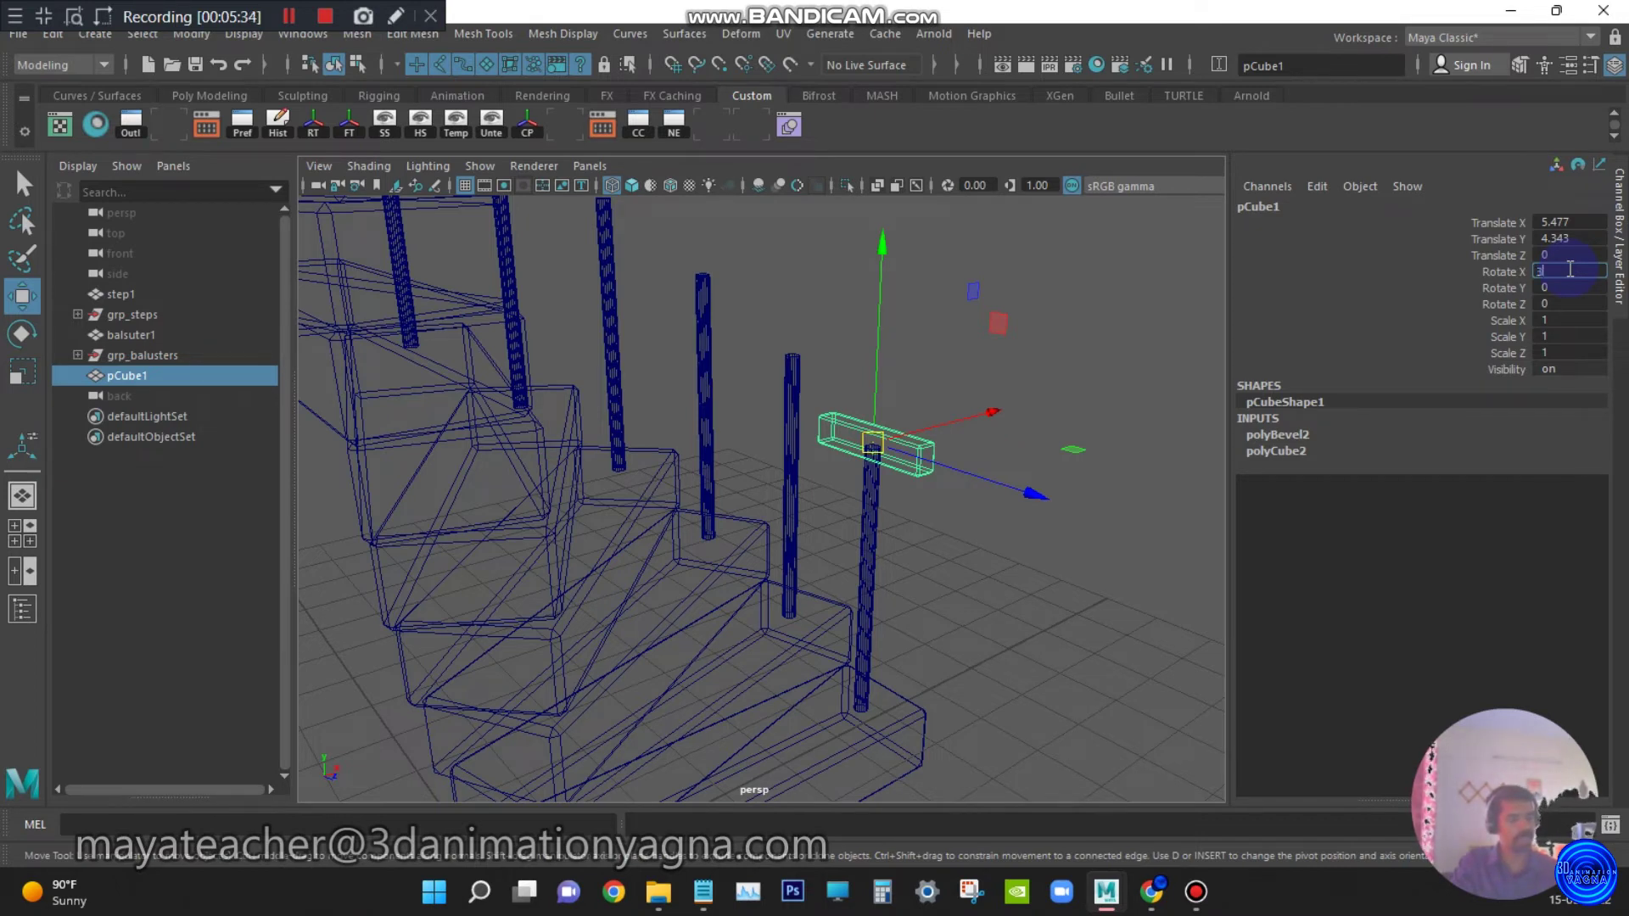
{"action": "key", "text": "Return"}
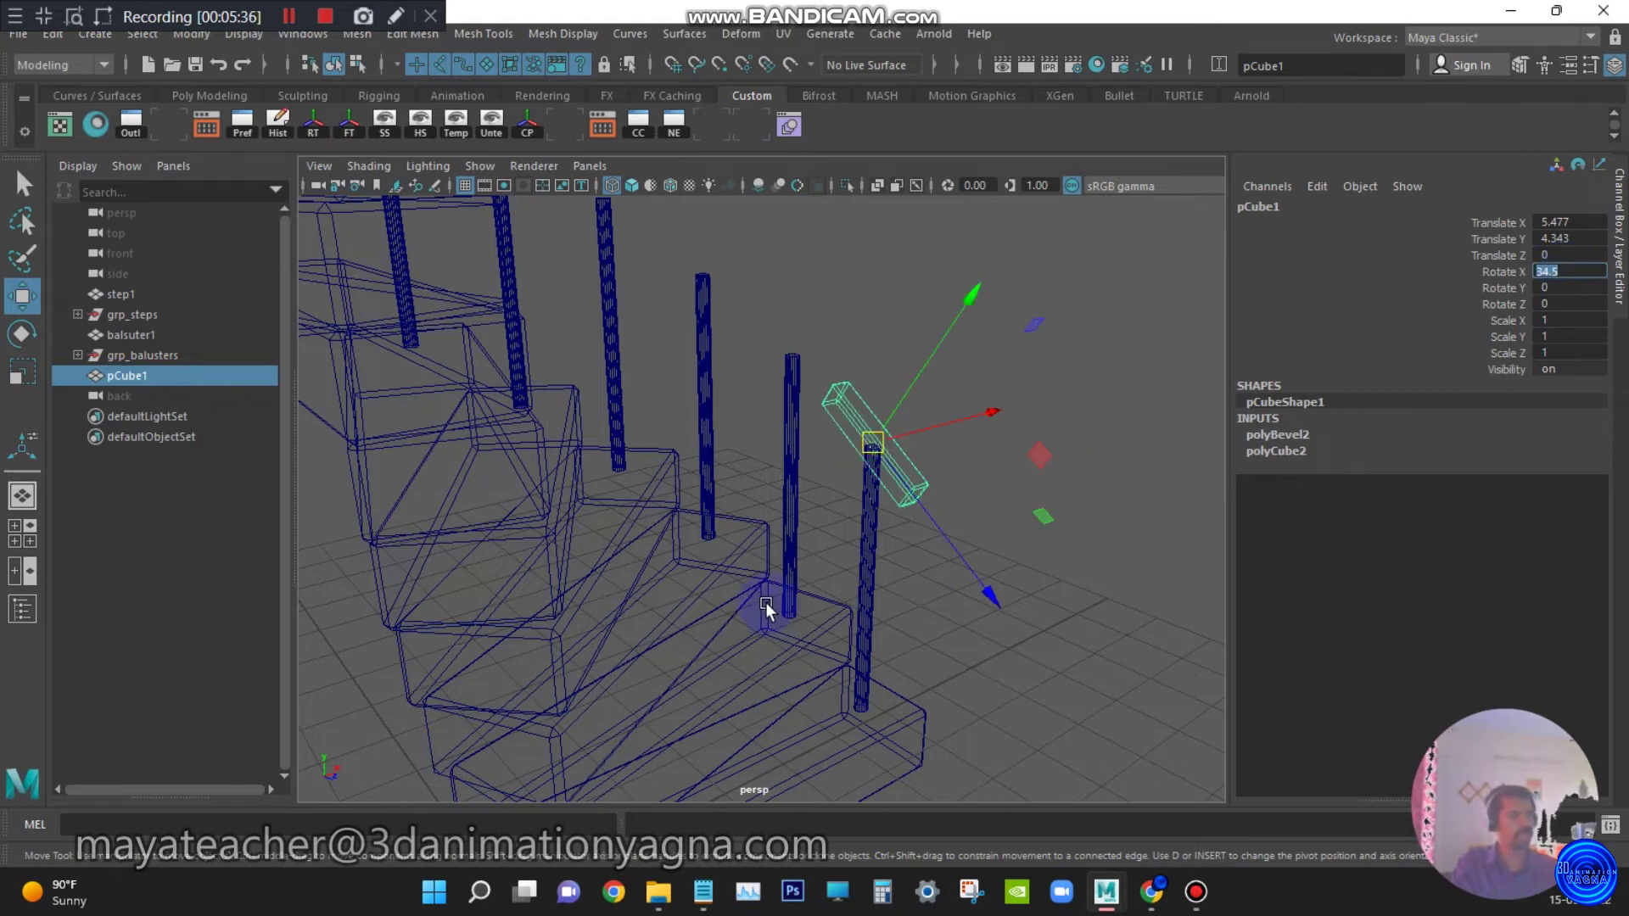
Move the handrail cube's pivot to the grid origin using grid snapping, then turn pivot editing and snapping off
{"action": "left_click_drag", "start_coordinate": [765, 602], "coordinate": [934, 543], "text": "alt"}
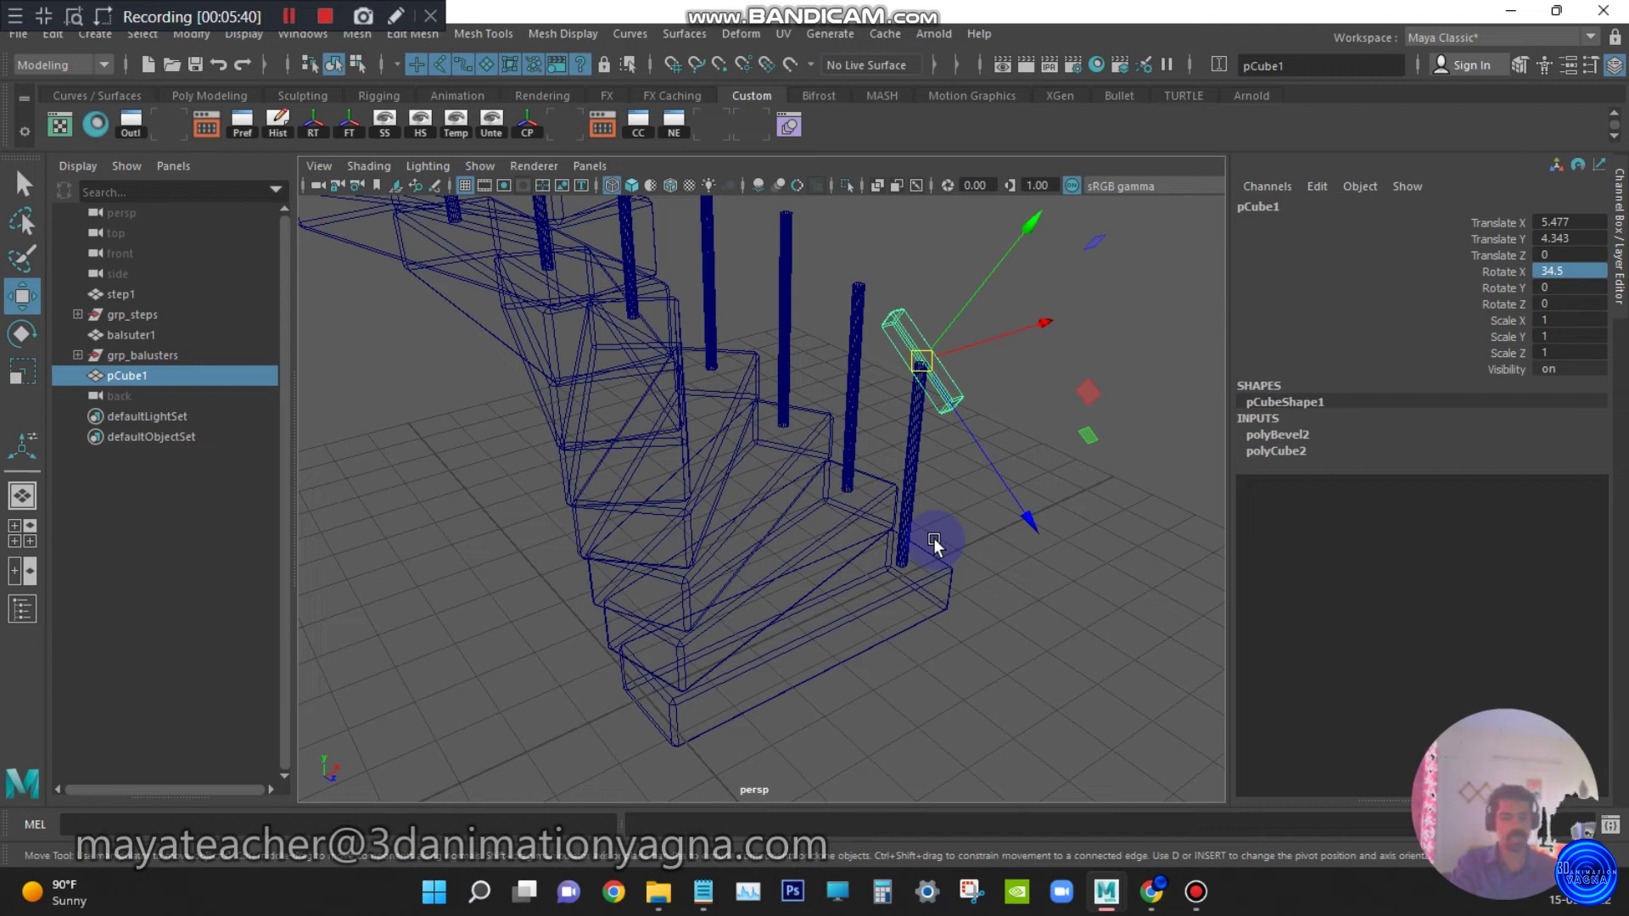
{"action": "key", "text": "d"}
{"action": "left_click_drag", "start_coordinate": [873, 593], "coordinate": [872, 562], "text": "alt"}
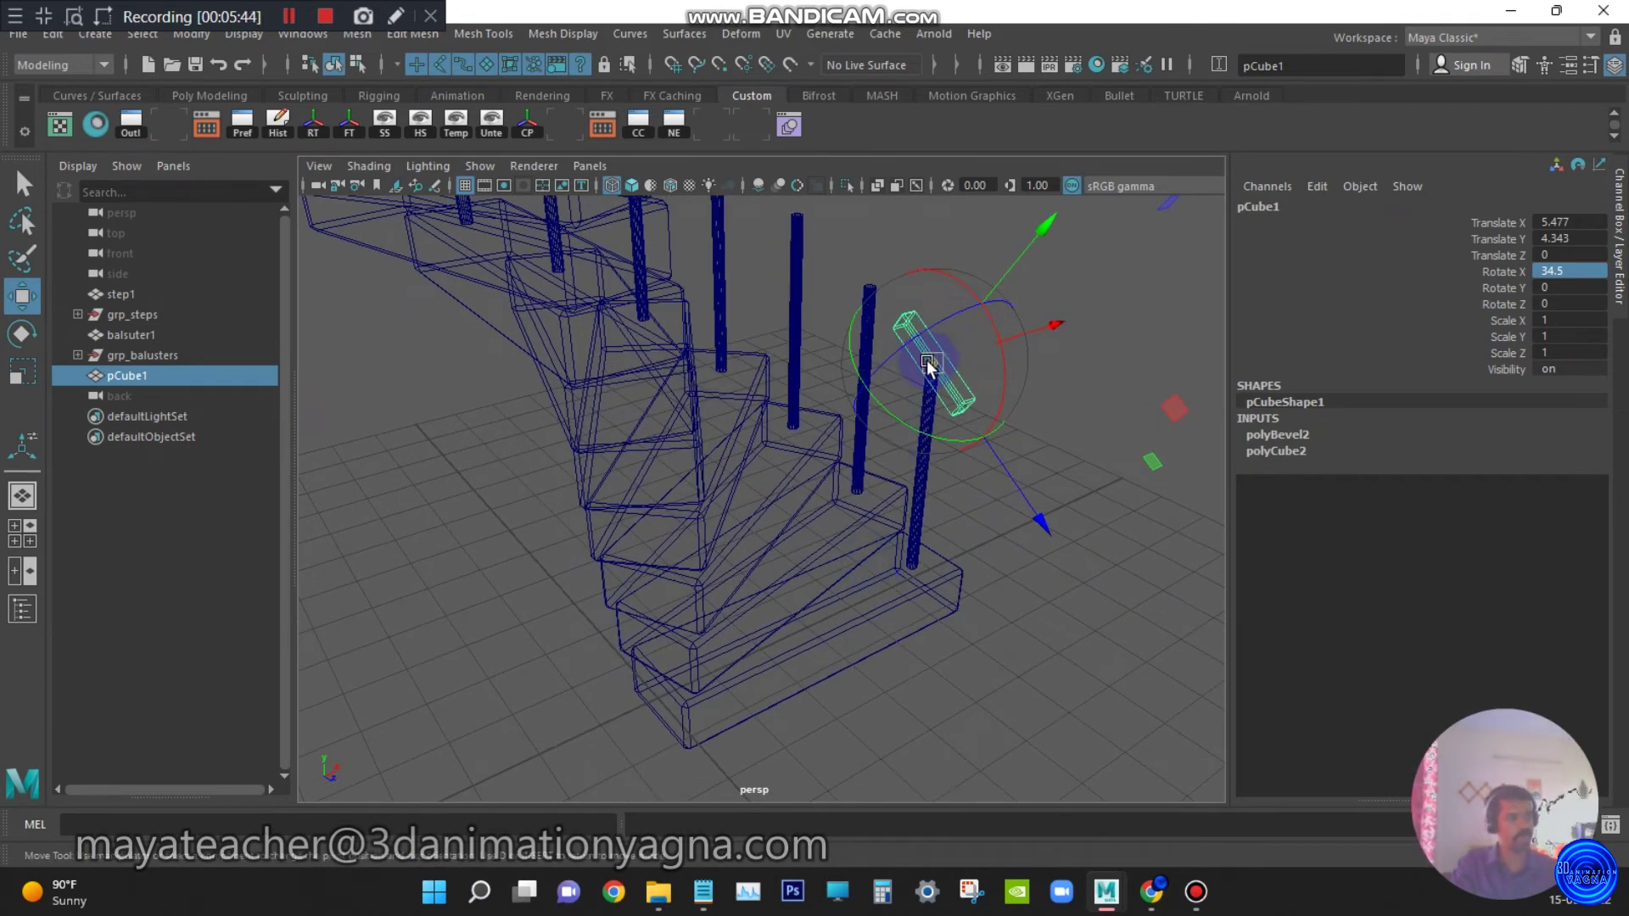
{"action": "left_click", "coordinate": [671, 66]}
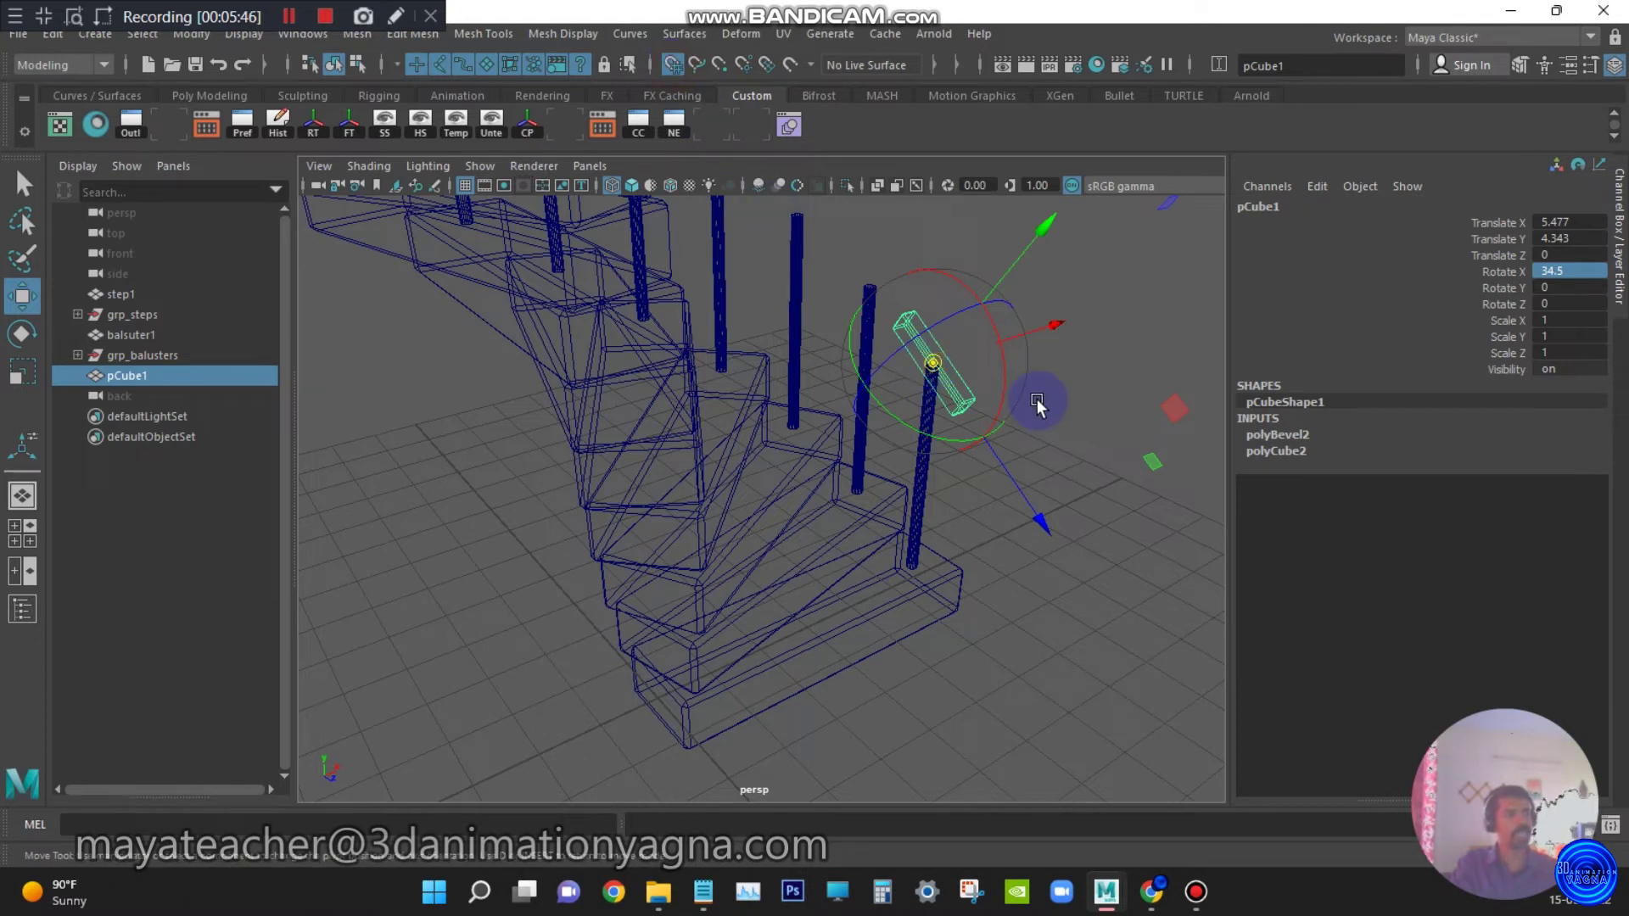
{"action": "left_click_drag", "start_coordinate": [933, 367], "coordinate": [680, 704]}
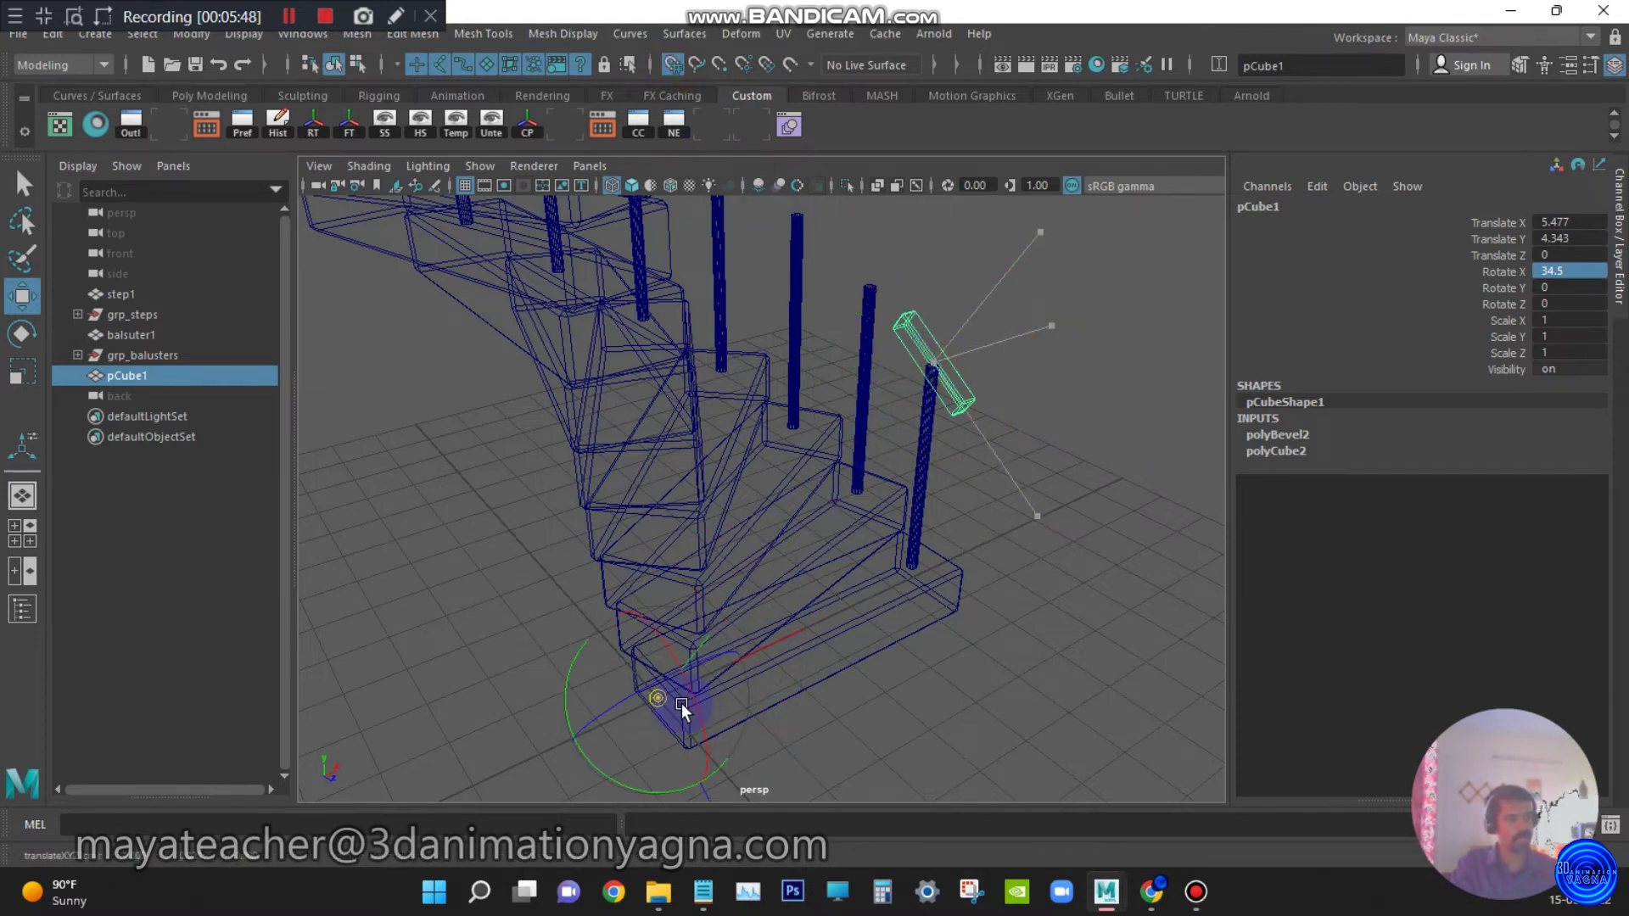
{"action": "left_click_drag", "start_coordinate": [765, 674], "coordinate": [785, 670], "text": "alt"}
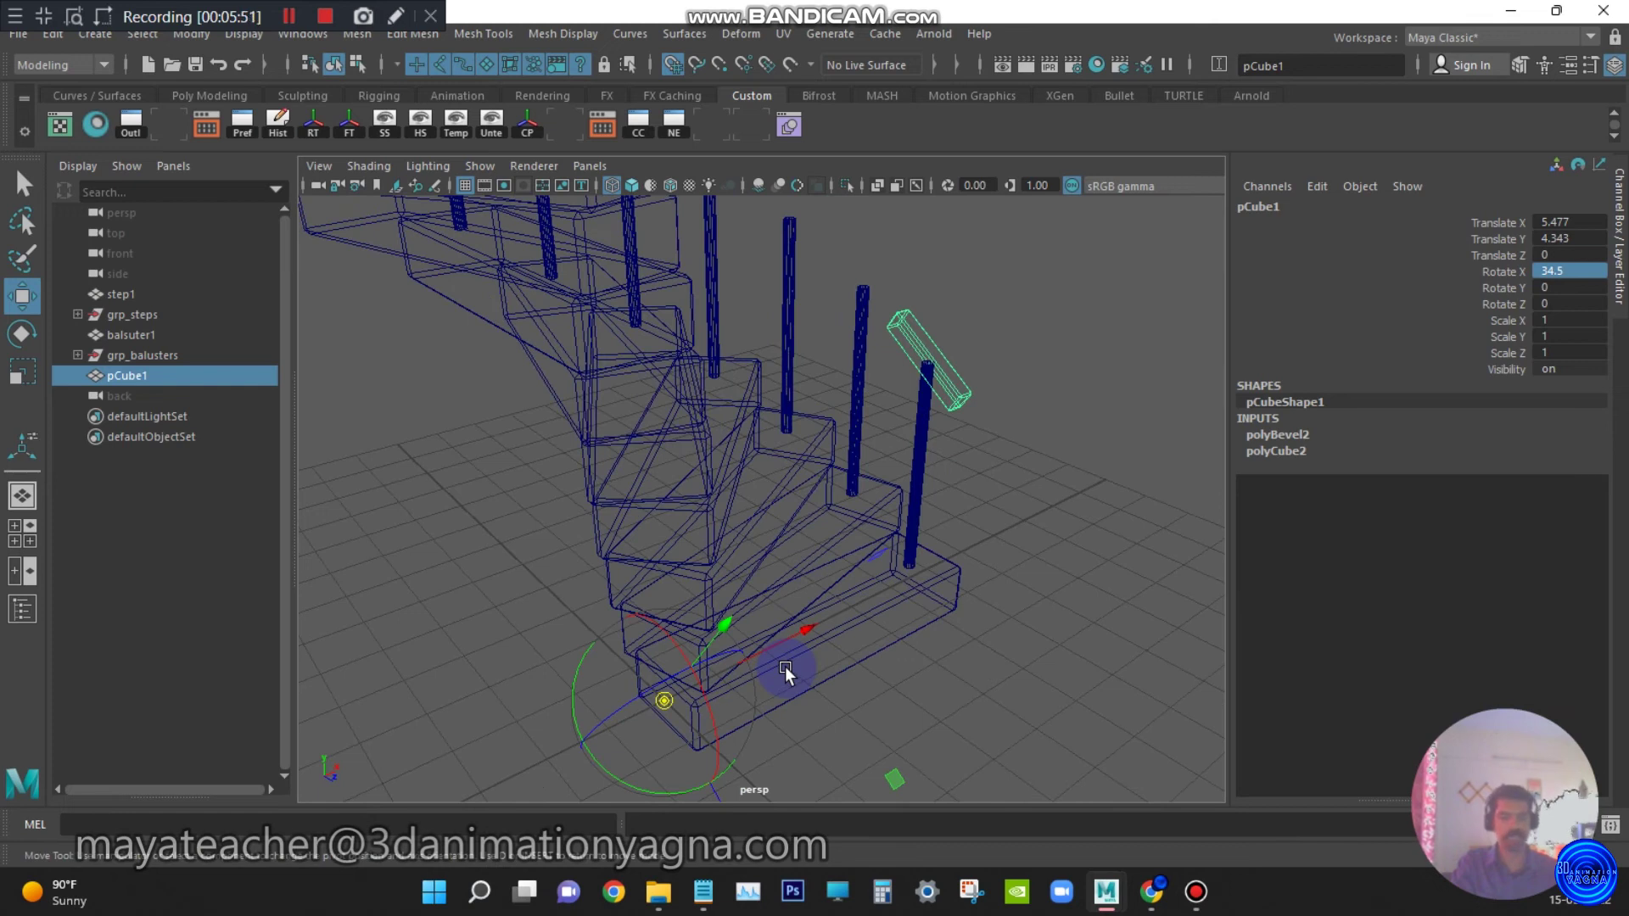
{"action": "key", "text": "d"}
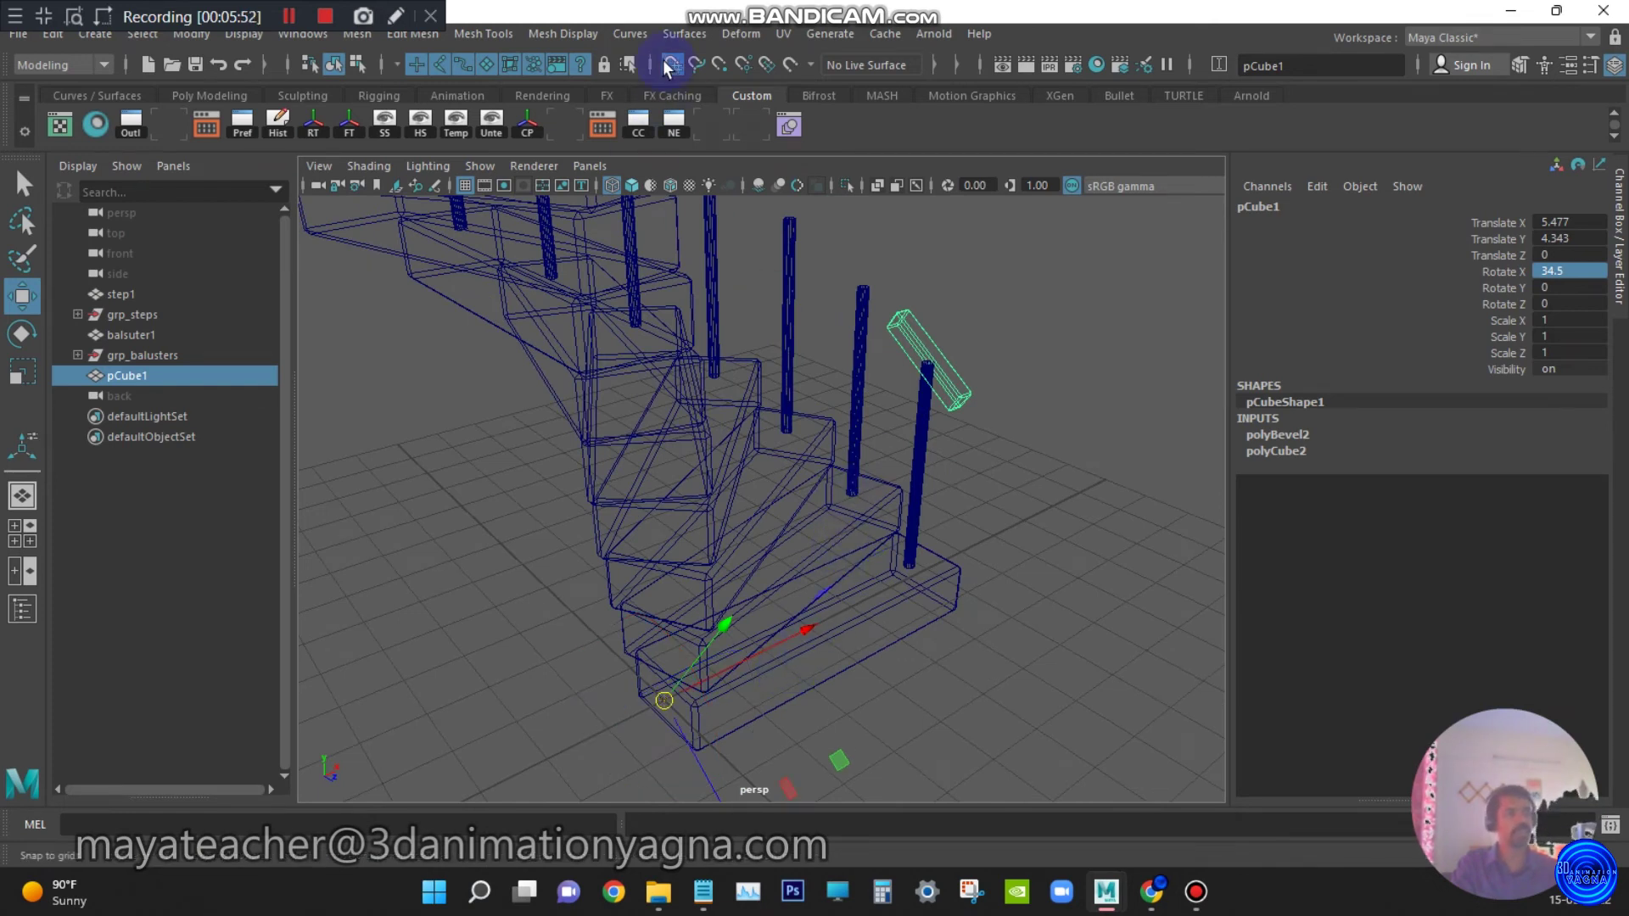
Duplicate the handrail cube with Duplicate Special under a new group, using 100 copies, Translate Y 1 and Rotate Y 15
{"action": "left_click_drag", "start_coordinate": [945, 538], "coordinate": [797, 577], "text": "alt"}
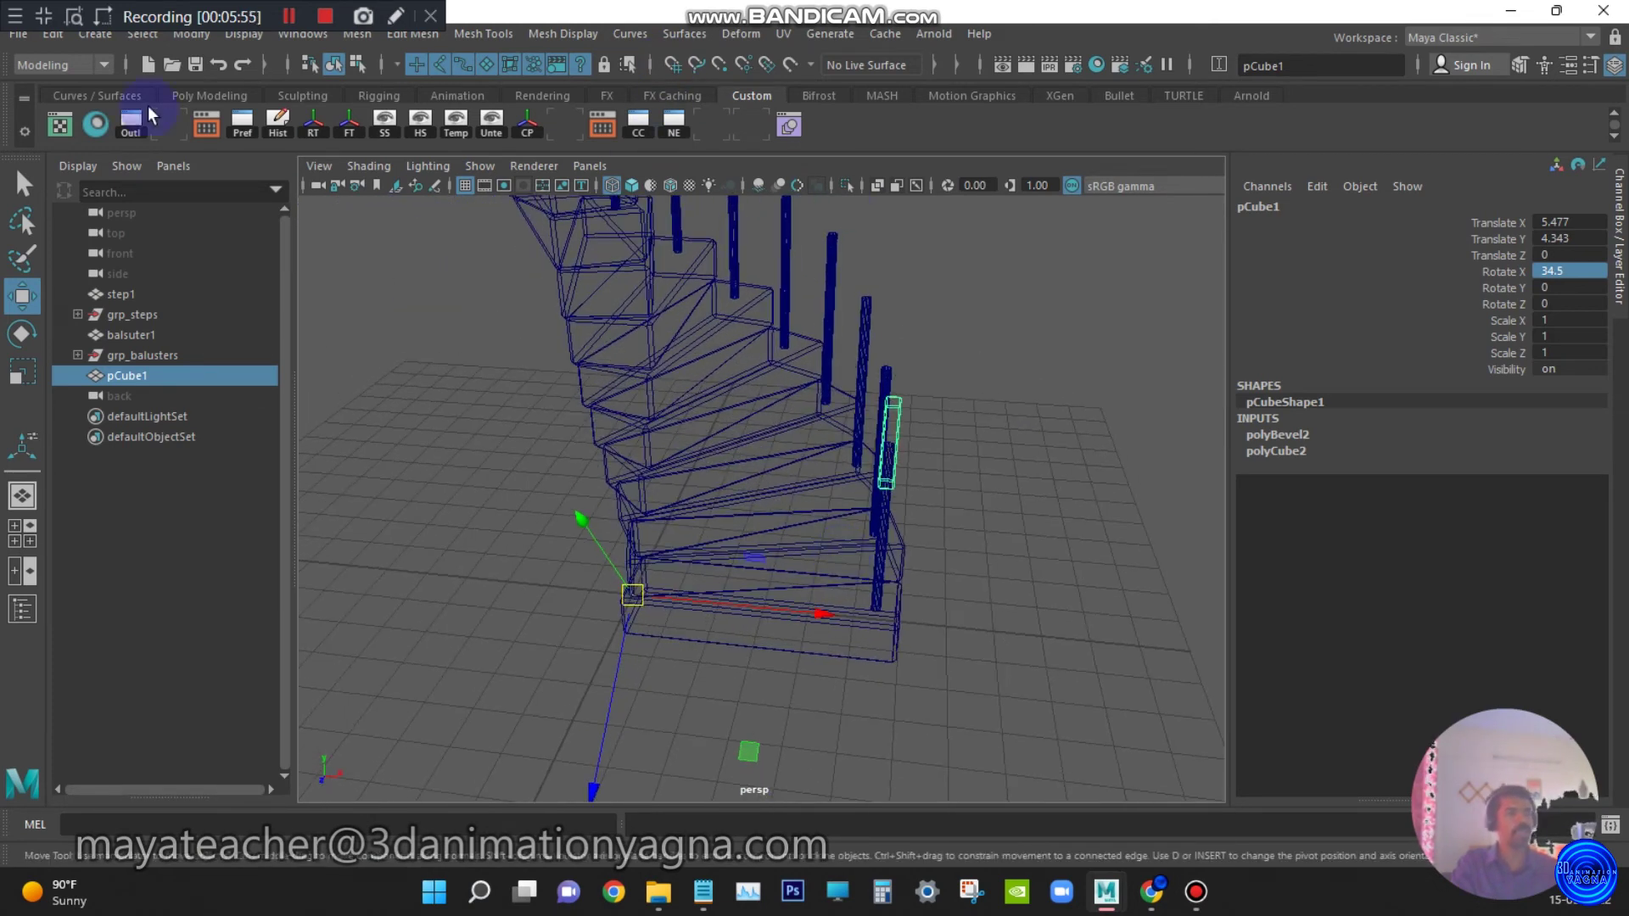
{"action": "left_click", "coordinate": [44, 36]}
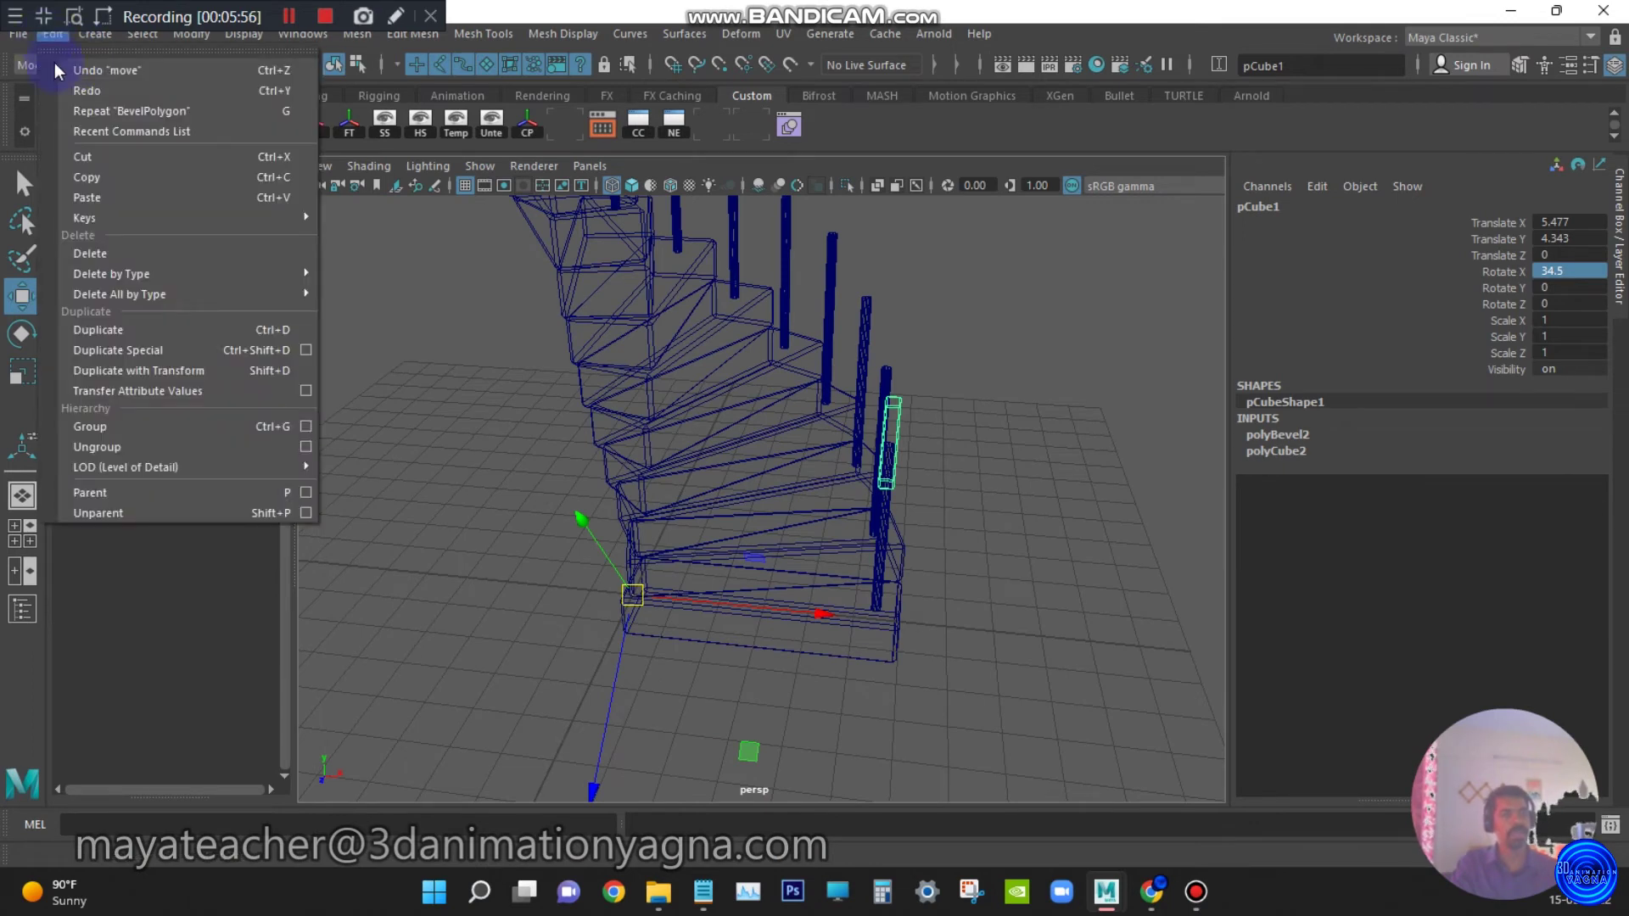
{"action": "left_click", "coordinate": [305, 349]}
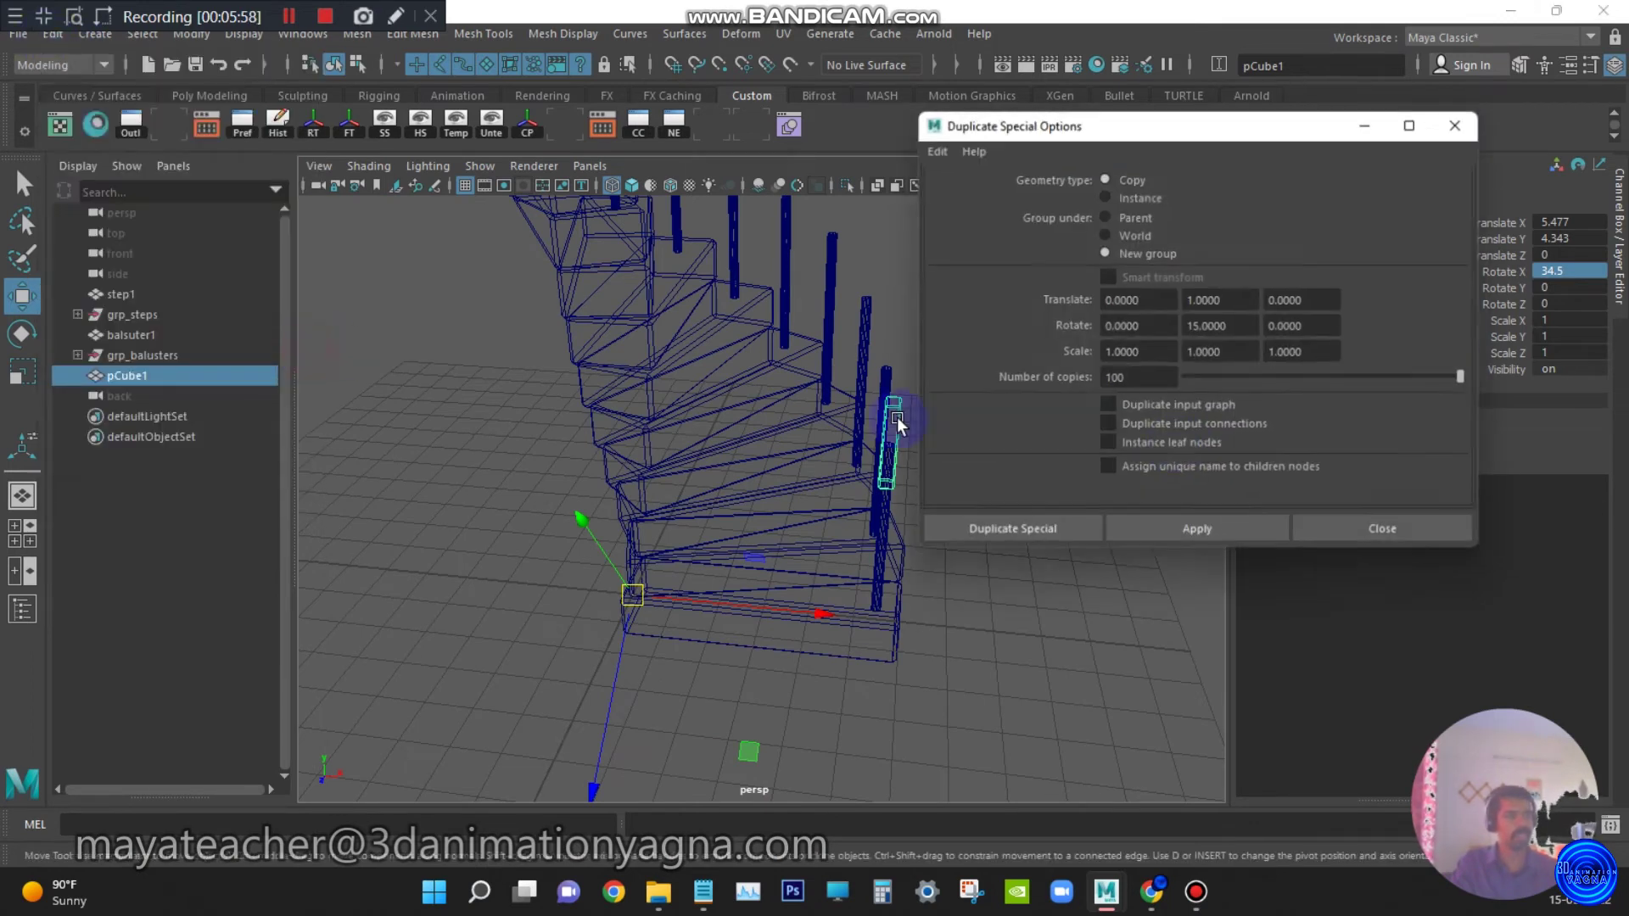
{"action": "left_click", "coordinate": [1055, 532]}
Examine the duplicated handrail along the whole spiral staircase, framed in perspective and in shaded display
{"action": "left_click_drag", "start_coordinate": [1029, 563], "coordinate": [970, 498], "text": "alt"}
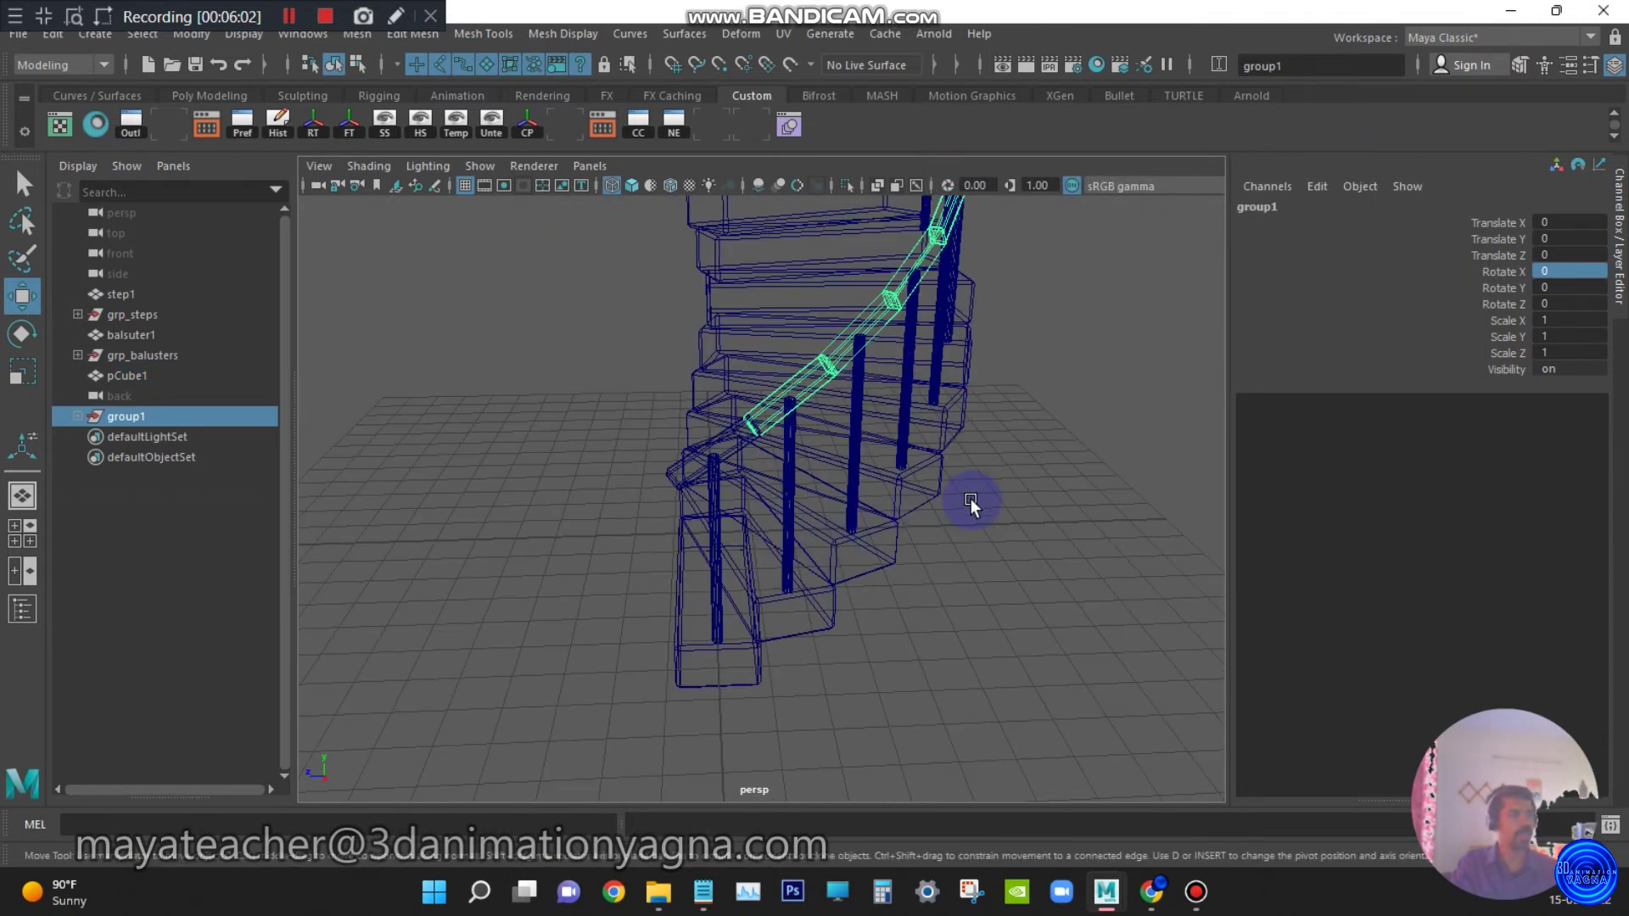
{"action": "scroll", "coordinate": [975, 492], "scroll_direction": "down", "scroll_amount": 5}
{"action": "middle_click_drag", "start_coordinate": [981, 475], "coordinate": [982, 636], "text": "alt"}
{"action": "scroll", "coordinate": [984, 628], "scroll_direction": "down", "scroll_amount": 3}
{"action": "left_click_drag", "start_coordinate": [985, 615], "coordinate": [956, 531], "text": "alt"}
{"action": "key", "text": "f"}
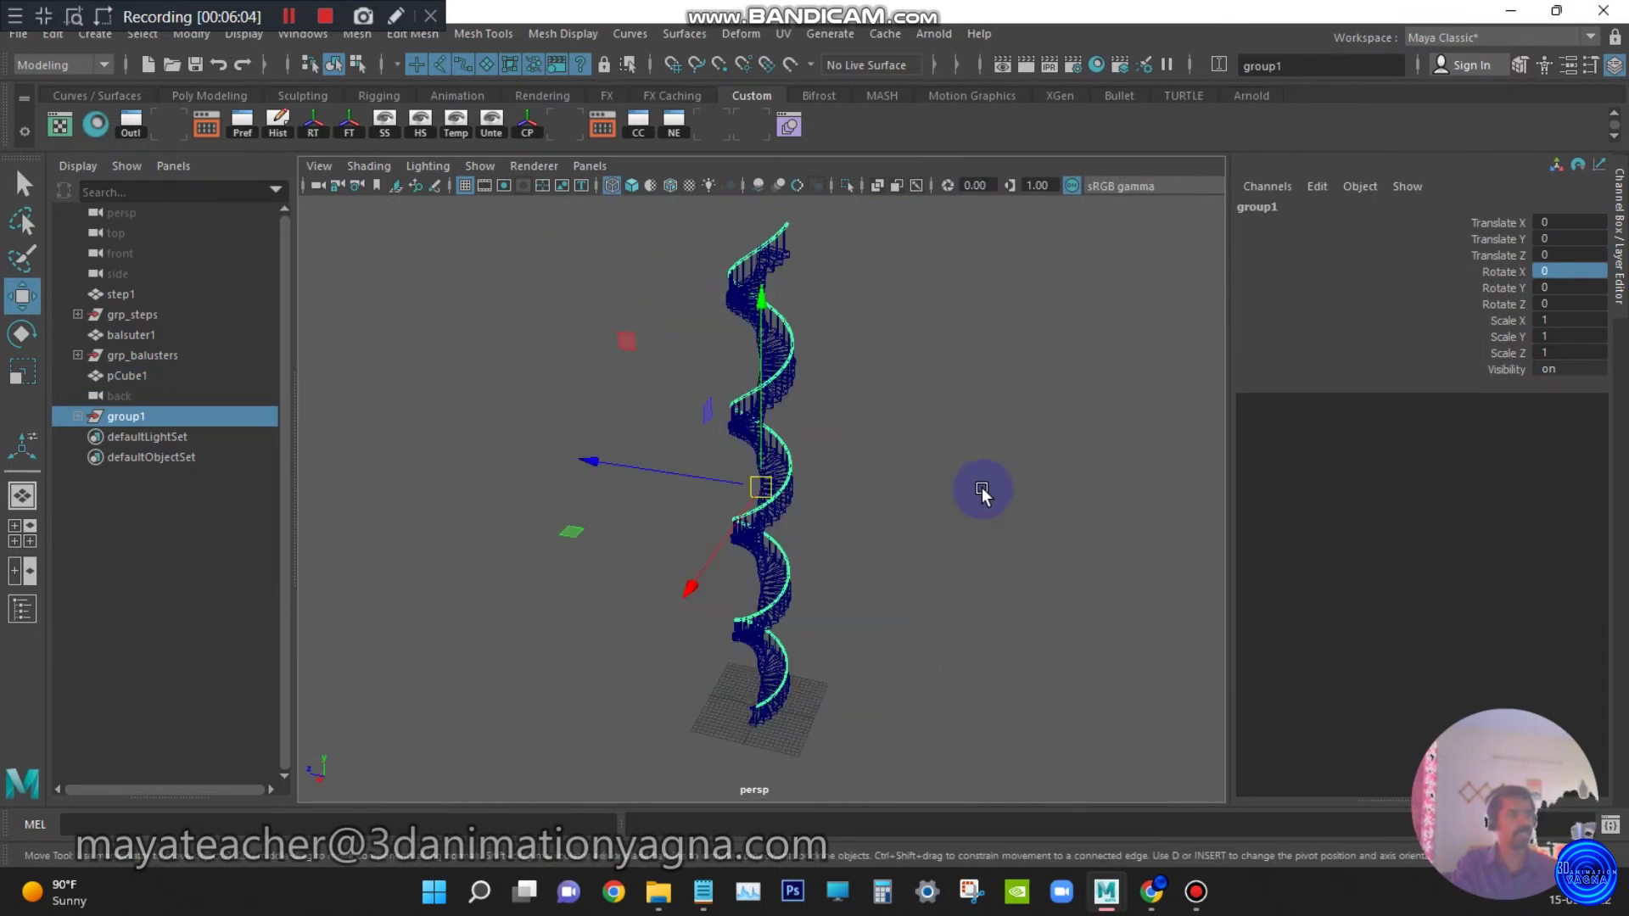
{"action": "left_click", "coordinate": [968, 498]}
{"action": "key", "text": "5"}
{"action": "scroll", "coordinate": [894, 629], "scroll_direction": "up", "scroll_amount": 7}
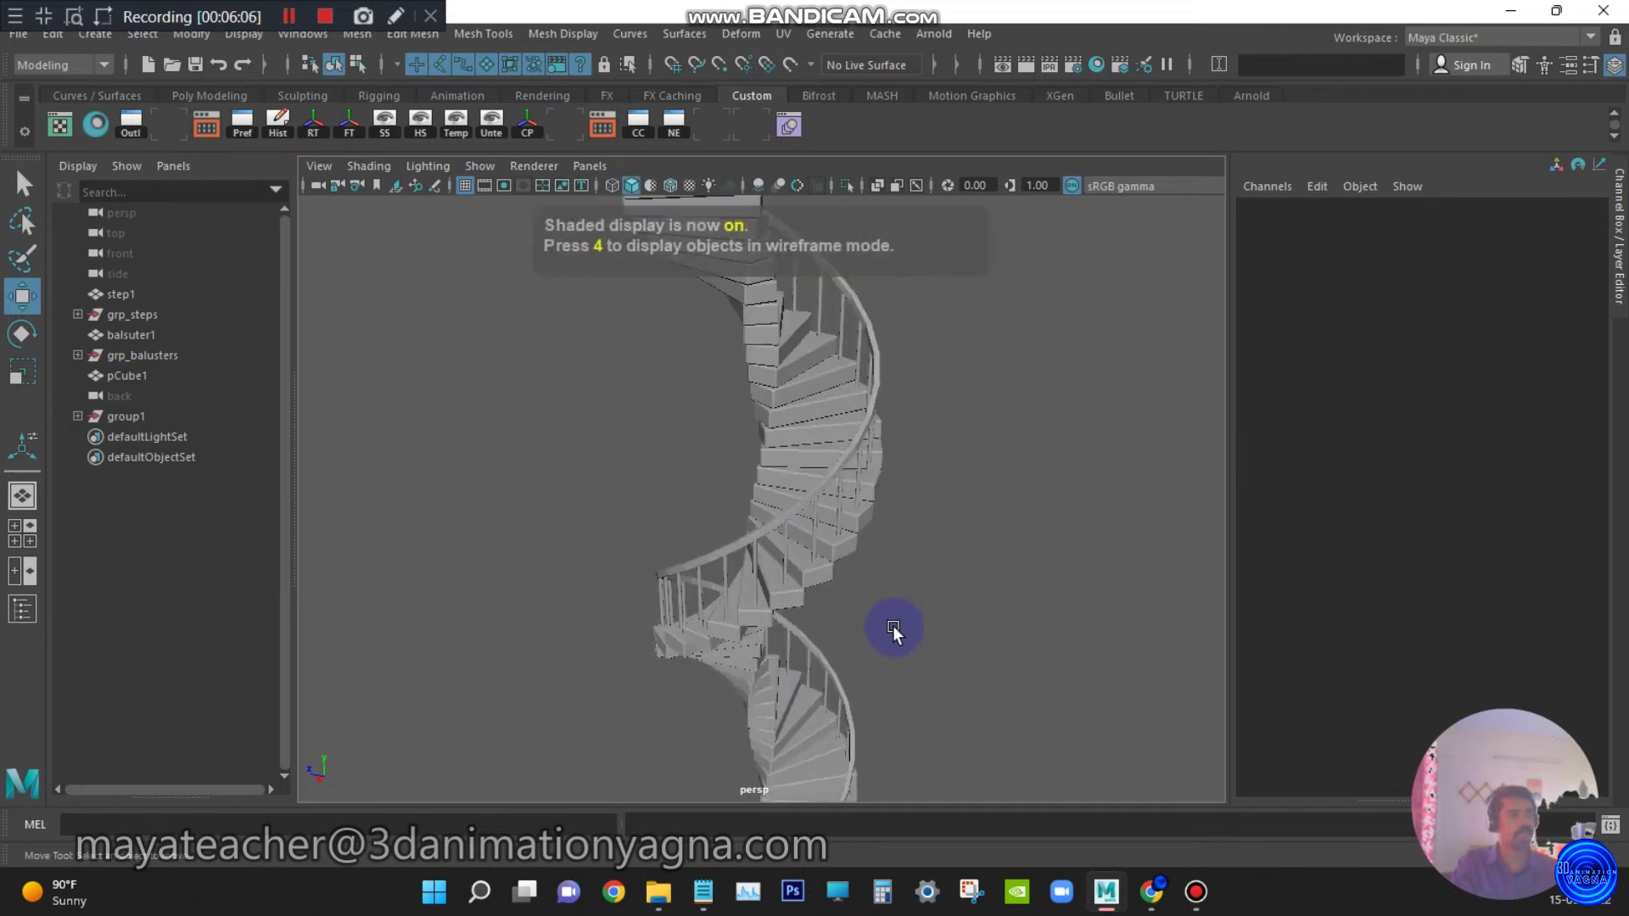
Create a polygon cylinder at the origin as the central column of the spiral staircase
{"action": "middle_click_drag", "start_coordinate": [894, 629], "coordinate": [844, 365], "text": "alt"}
{"action": "scroll", "coordinate": [808, 679], "scroll_direction": "down", "scroll_amount": 2}
{"action": "mouse_move", "coordinate": [814, 628]}
{"action": "left_mouse_down", "text": "alt"}
{"action": "mouse_move", "coordinate": [969, 573]}
{"action": "mouse_move", "coordinate": [935, 582]}
{"action": "mouse_move", "coordinate": [784, 526]}
{"action": "mouse_move", "coordinate": [781, 684]}
{"action": "mouse_move", "coordinate": [822, 345]}
{"action": "mouse_move", "coordinate": [811, 308]}
{"action": "mouse_move", "coordinate": [783, 624]}
{"action": "mouse_move", "coordinate": [829, 636]}
{"action": "mouse_move", "coordinate": [832, 552]}
{"action": "mouse_move", "coordinate": [912, 599]}
{"action": "mouse_move", "coordinate": [929, 440]}
{"action": "left_mouse_up", "text": "alt"}
{"action": "key", "text": "a"}
{"action": "key", "text": "4"}
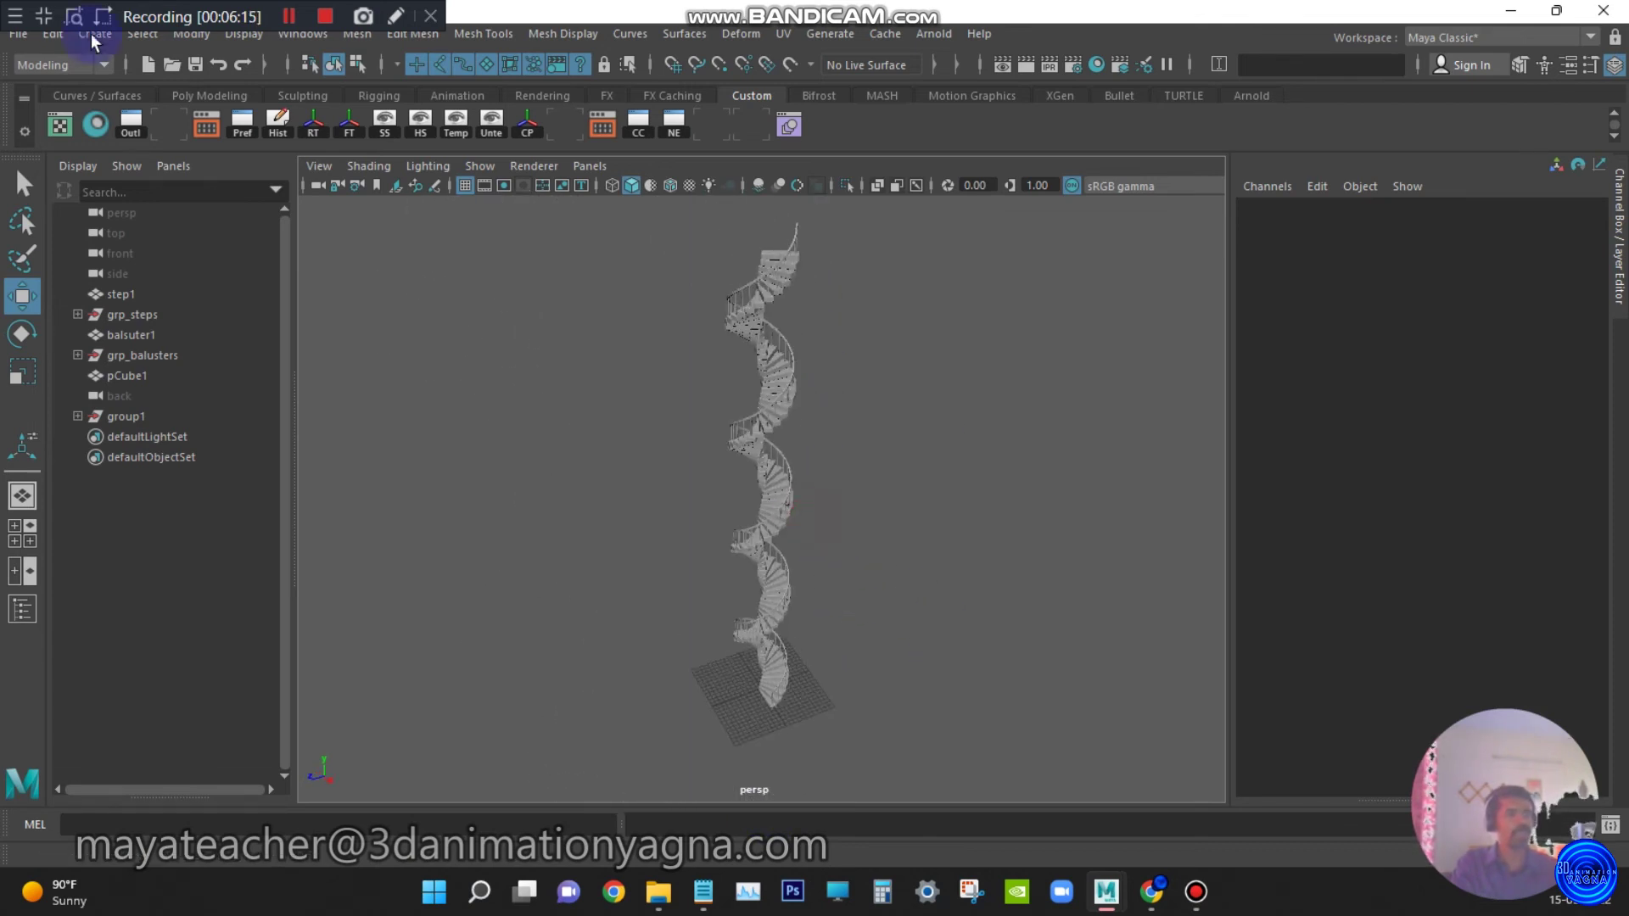
{"action": "left_click", "coordinate": [90, 33]}
{"action": "mouse_move", "coordinate": [134, 109]}
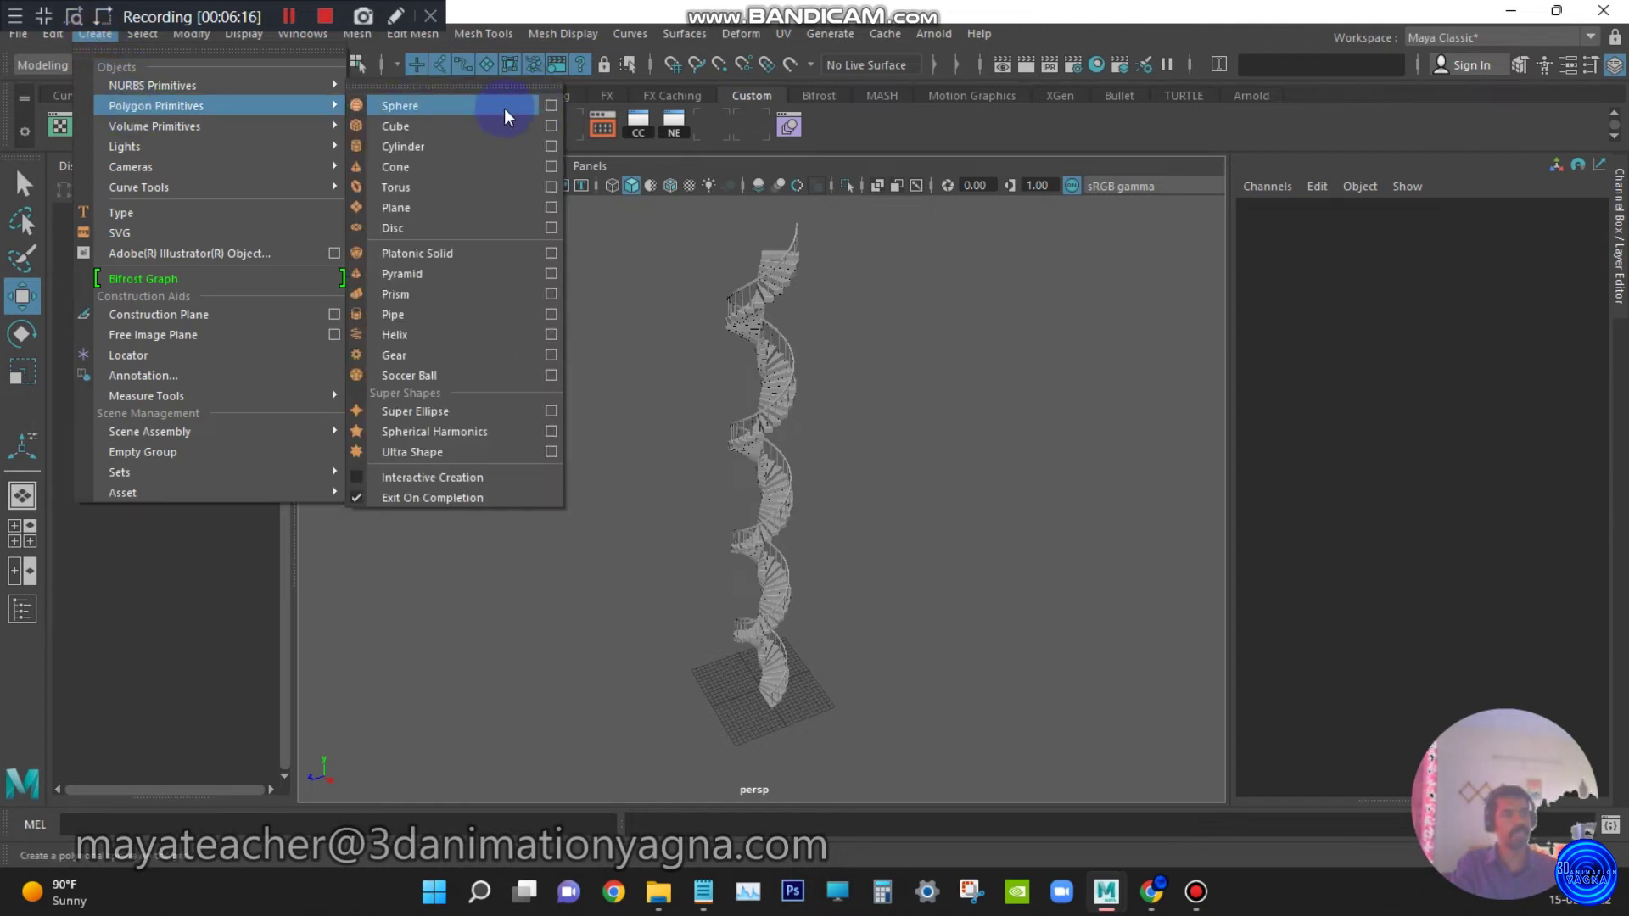
{"action": "left_click", "coordinate": [414, 146]}
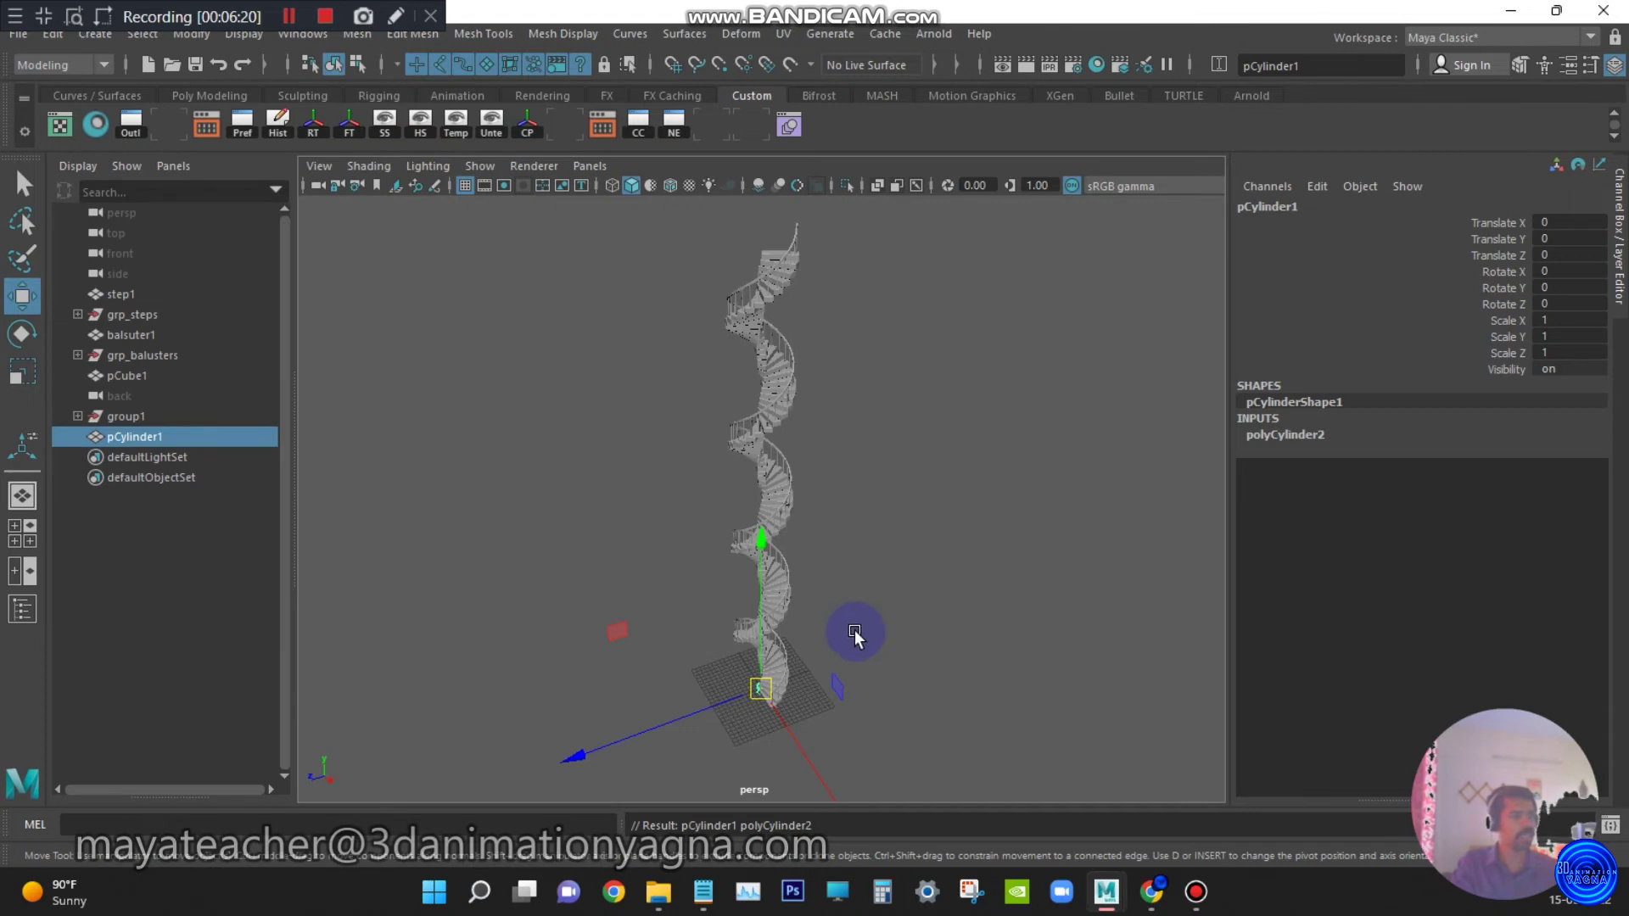
{"action": "key", "text": "f"}
{"action": "key", "text": "5"}
{"action": "mouse_move", "coordinate": [1003, 594]}
{"action": "left_mouse_down", "text": "alt"}
{"action": "mouse_move", "coordinate": [931, 629]}
{"action": "mouse_move", "coordinate": [976, 594]}
{"action": "left_mouse_up", "text": "alt"}
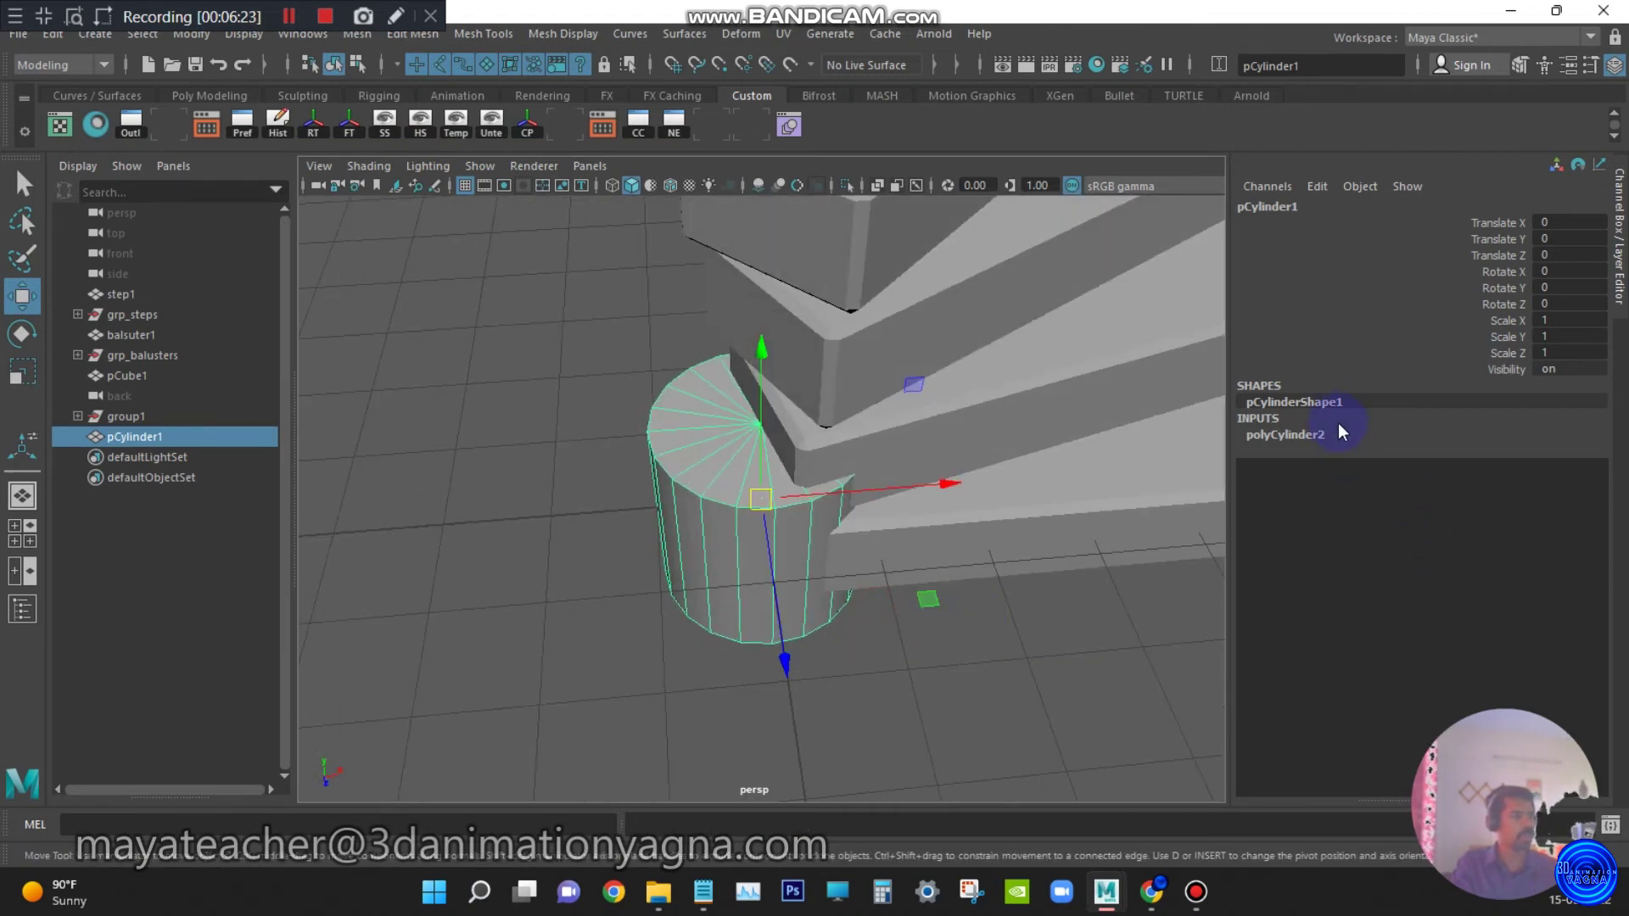
Set the central cylinder's Subdivisions Caps to 0
{"action": "left_click", "coordinate": [1336, 437]}
{"action": "left_click", "coordinate": [1493, 516]}
{"action": "middle_click_drag", "start_coordinate": [1201, 521], "coordinate": [541, 523]}
{"action": "left_click_drag", "start_coordinate": [541, 523], "coordinate": [812, 546], "text": "alt"}
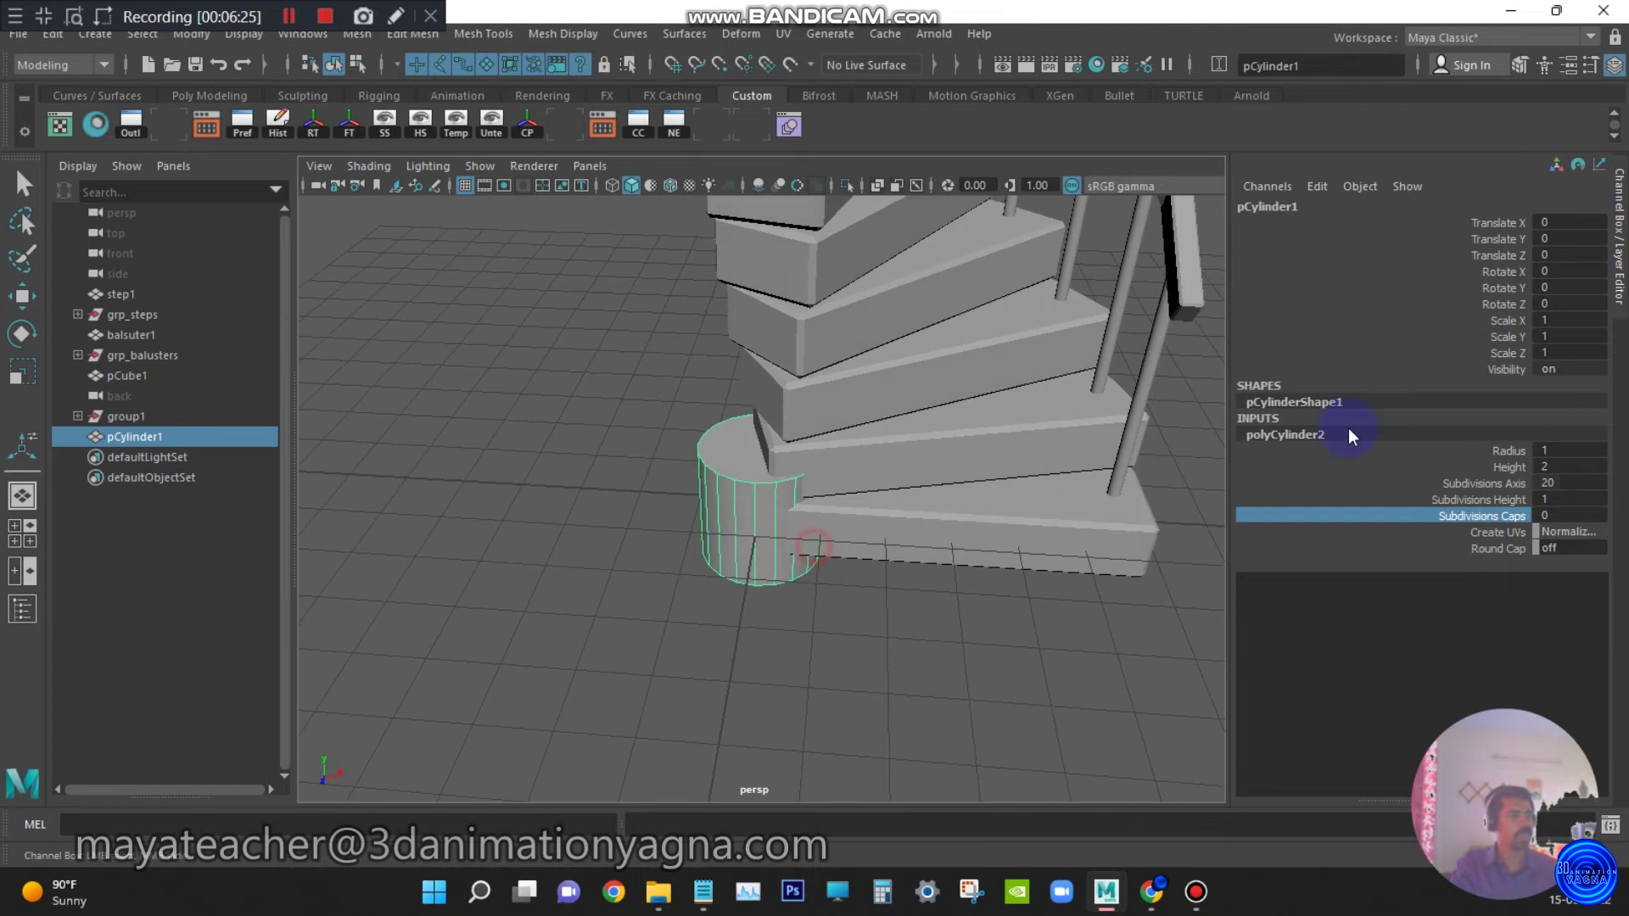
Raise the central cylinder's Height to about 55.2 and hide the grid in the front view
{"action": "left_click", "coordinate": [1518, 460]}
{"action": "middle_click_drag", "start_coordinate": [1236, 526], "coordinate": [1054, 410]}
{"action": "key", "text": "space"}
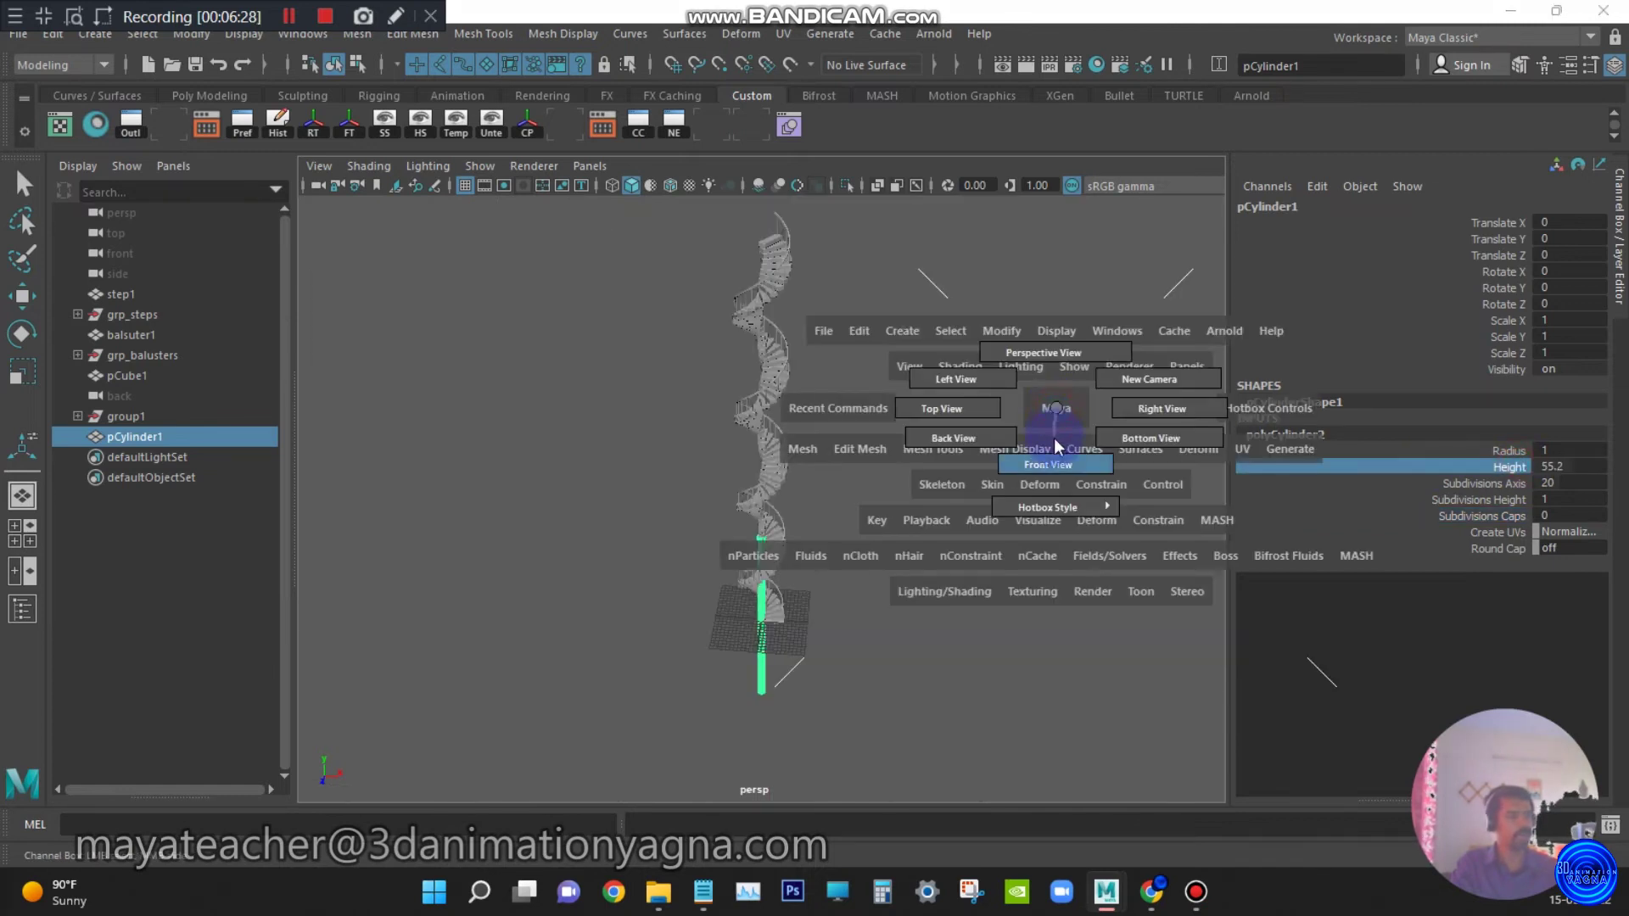
{"action": "left_click_drag", "start_coordinate": [1053, 438], "coordinate": [1050, 458]}
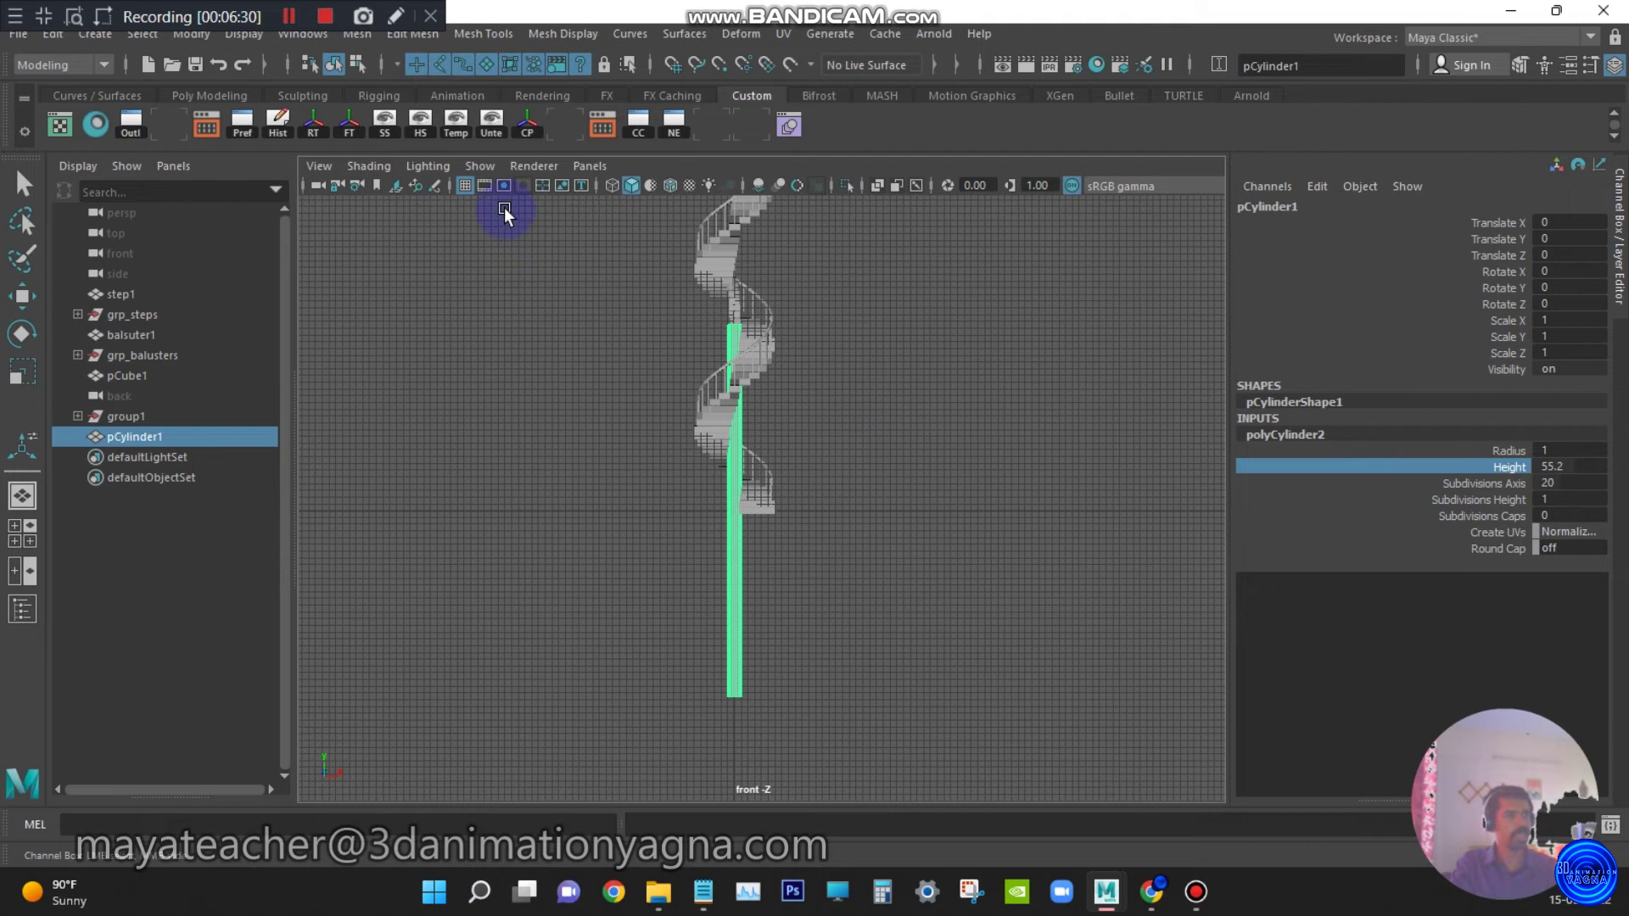
{"action": "left_click", "coordinate": [480, 165]}
{"action": "left_click", "coordinate": [543, 819]}
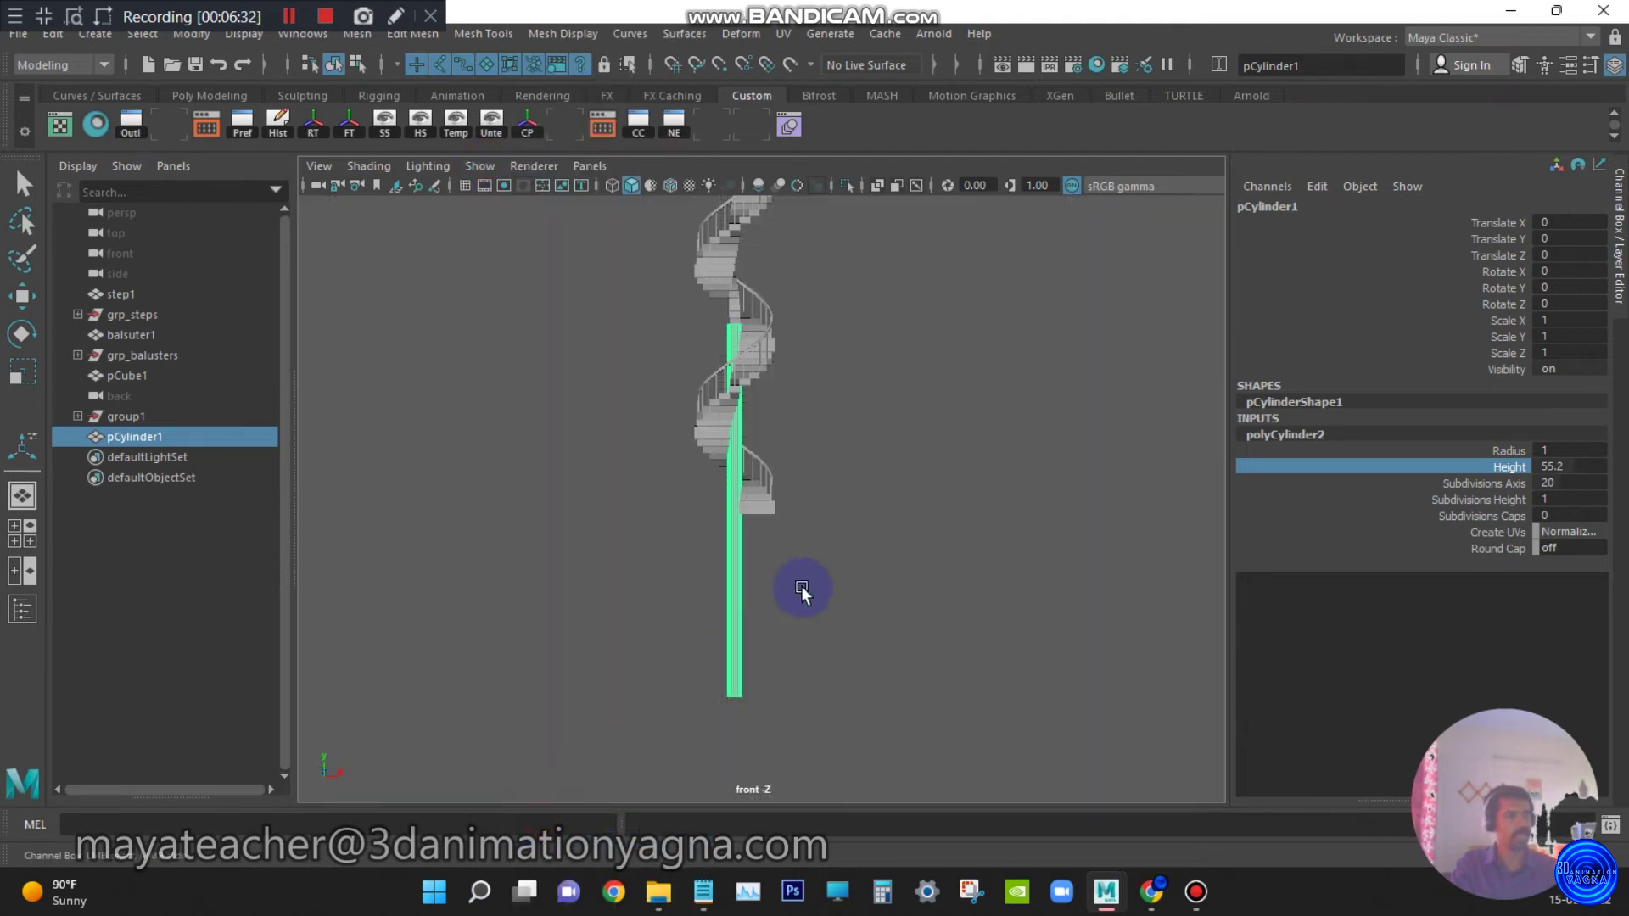
Increase the central cylinder's Height to 105, judging it against the full staircase in the front view
{"action": "middle_click_drag", "start_coordinate": [835, 505], "coordinate": [839, 577], "text": "alt"}
{"action": "right_click_drag", "start_coordinate": [841, 566], "coordinate": [705, 577], "text": "alt"}
{"action": "middle_click_drag", "start_coordinate": [791, 409], "coordinate": [803, 540], "text": "alt"}
{"action": "right_click_drag", "start_coordinate": [881, 545], "coordinate": [689, 578], "text": "alt"}
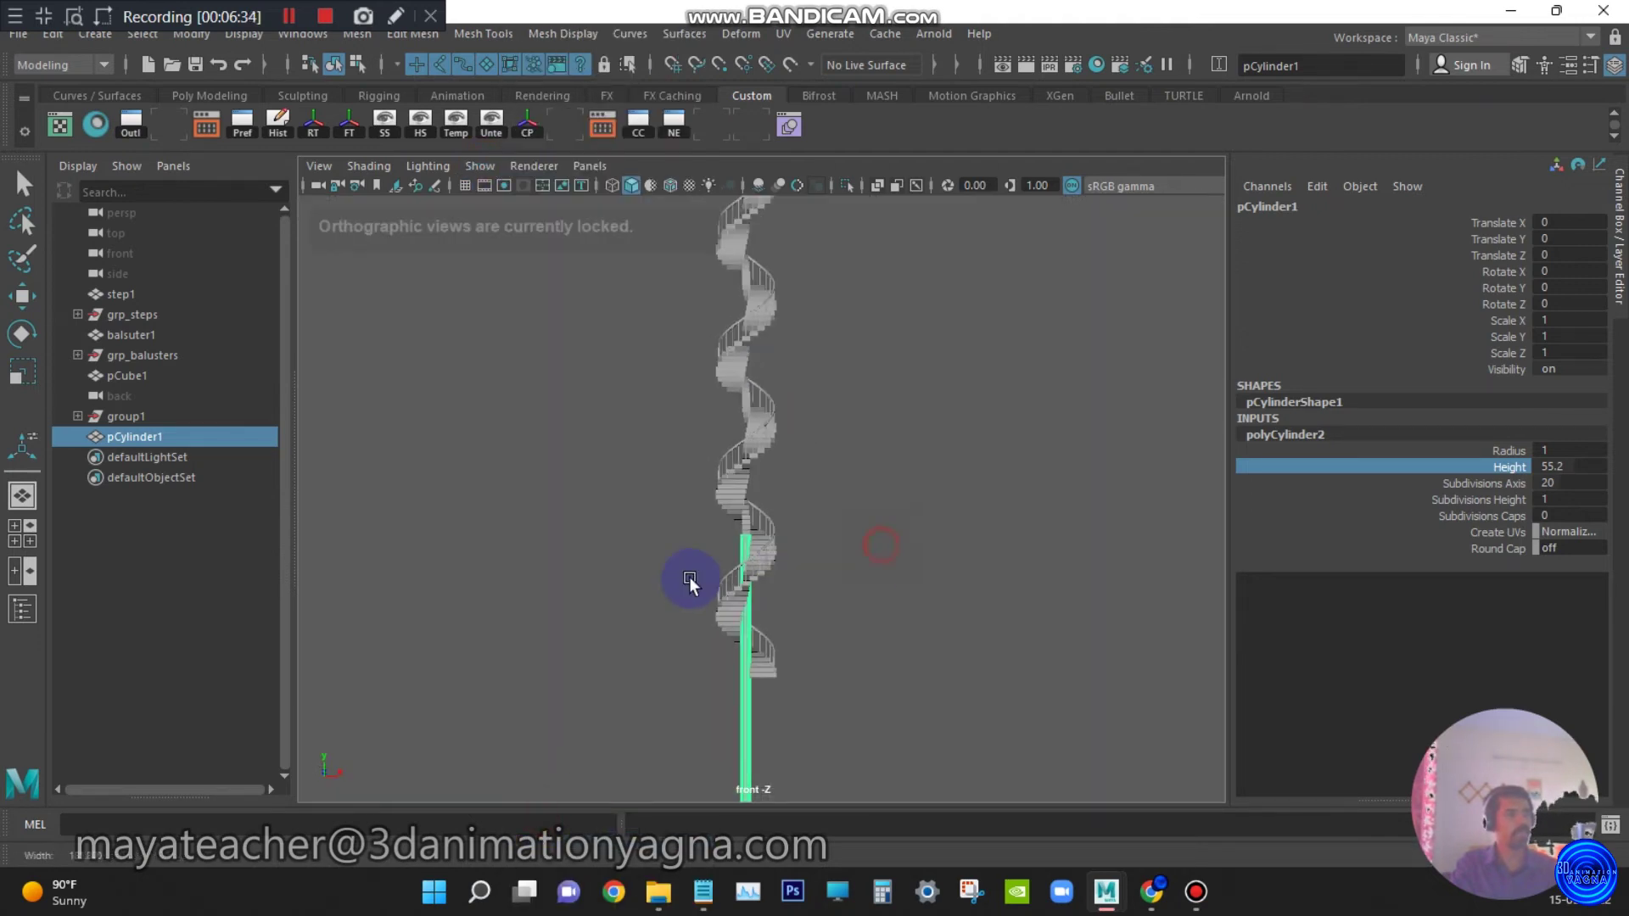
{"action": "middle_click_drag", "start_coordinate": [844, 479], "coordinate": [843, 538], "text": "alt"}
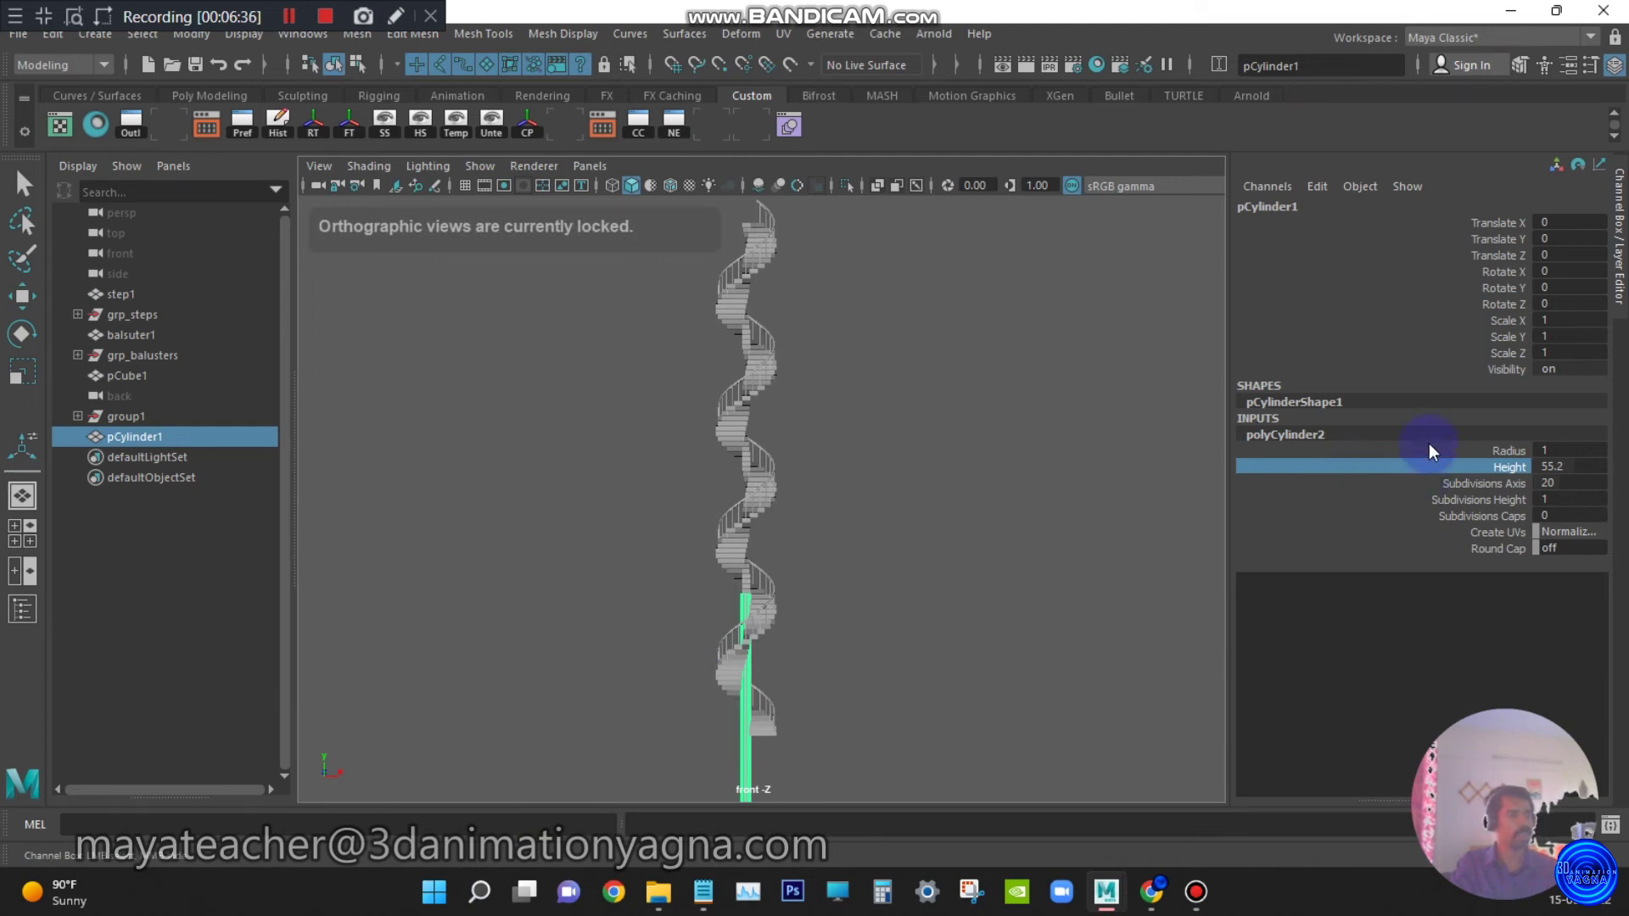
{"action": "middle_click_drag", "start_coordinate": [970, 501], "coordinate": [1527, 405]}
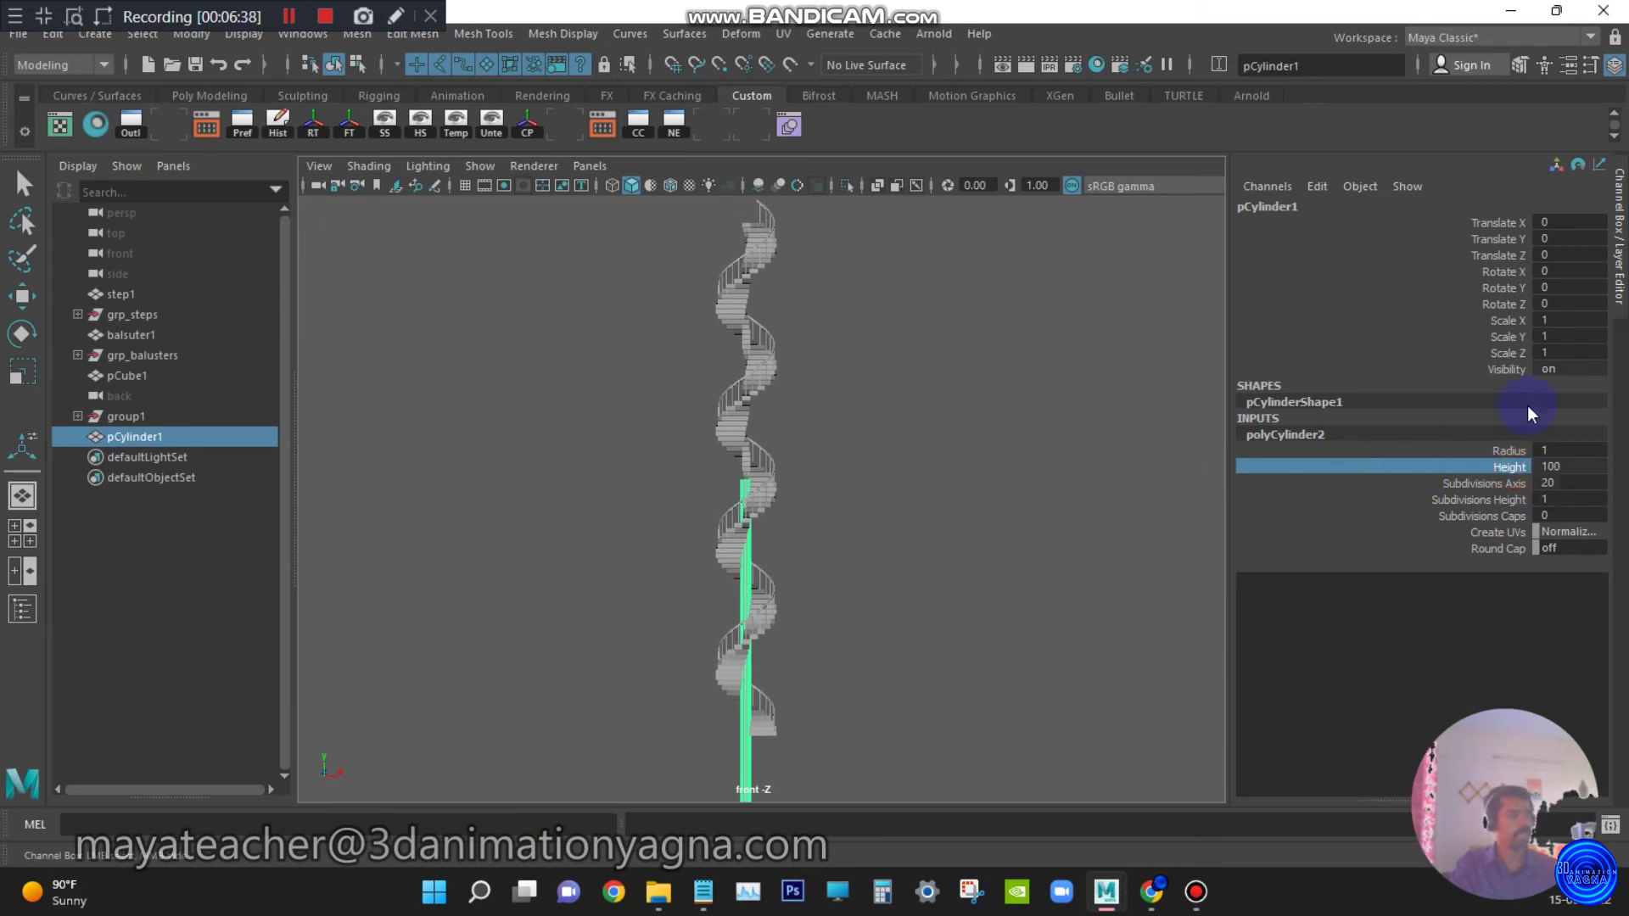
{"action": "left_click", "coordinate": [1569, 463]}
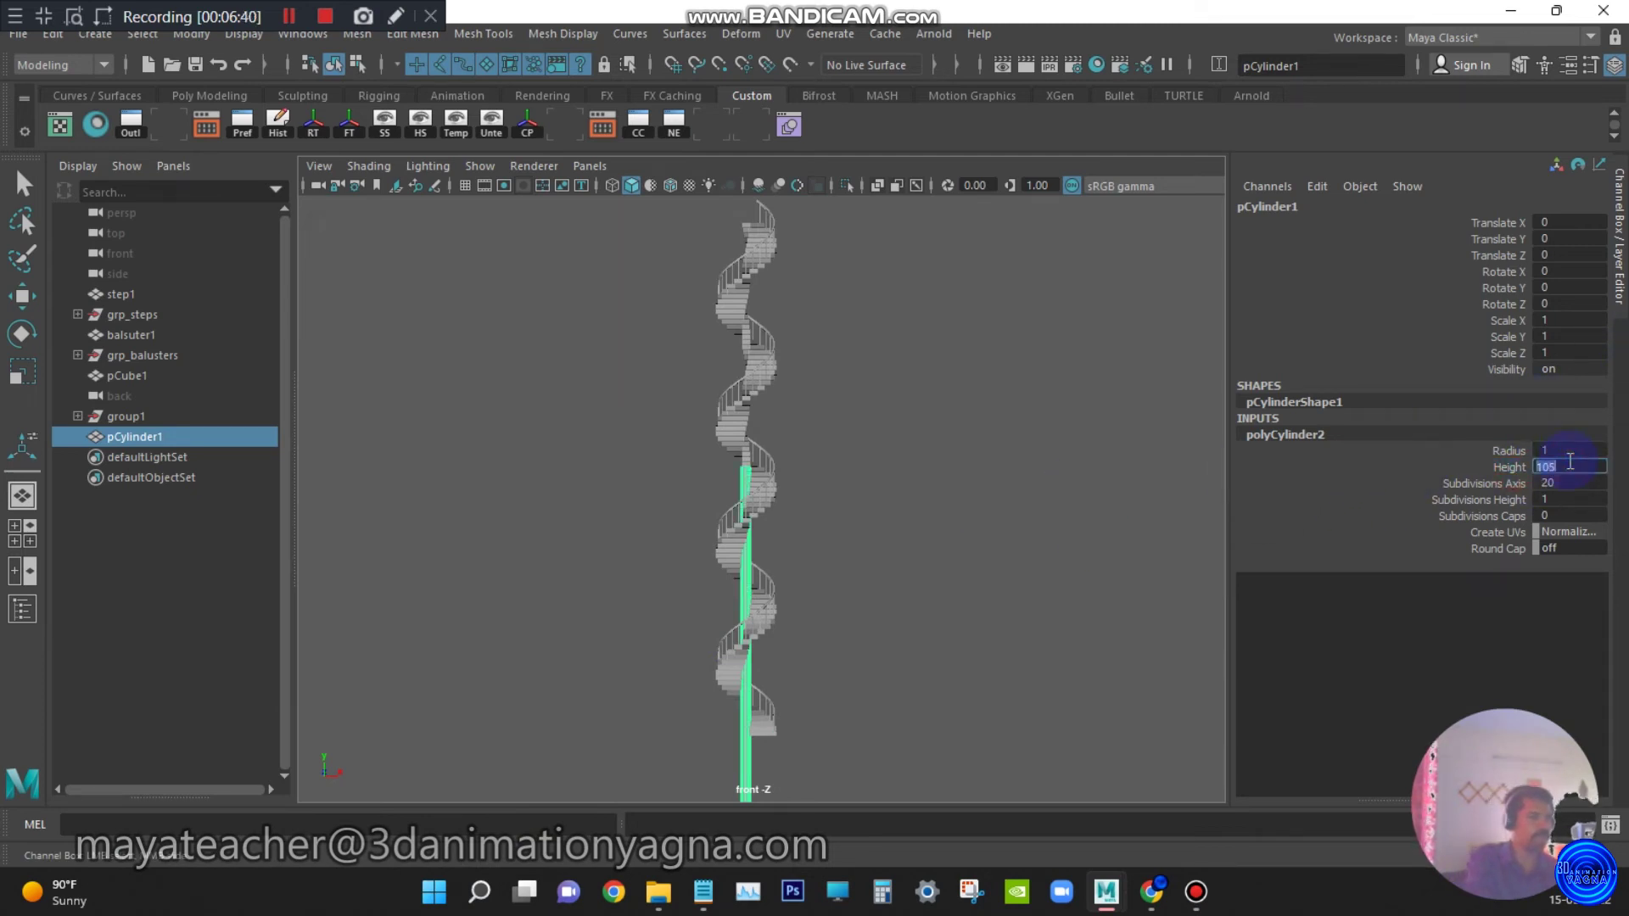
{"action": "scroll", "coordinate": [931, 441], "scroll_direction": "down", "scroll_amount": 2}
{"action": "scroll", "coordinate": [740, 566], "scroll_direction": "down", "scroll_amount": 1}
{"action": "type", "text": "ww"}
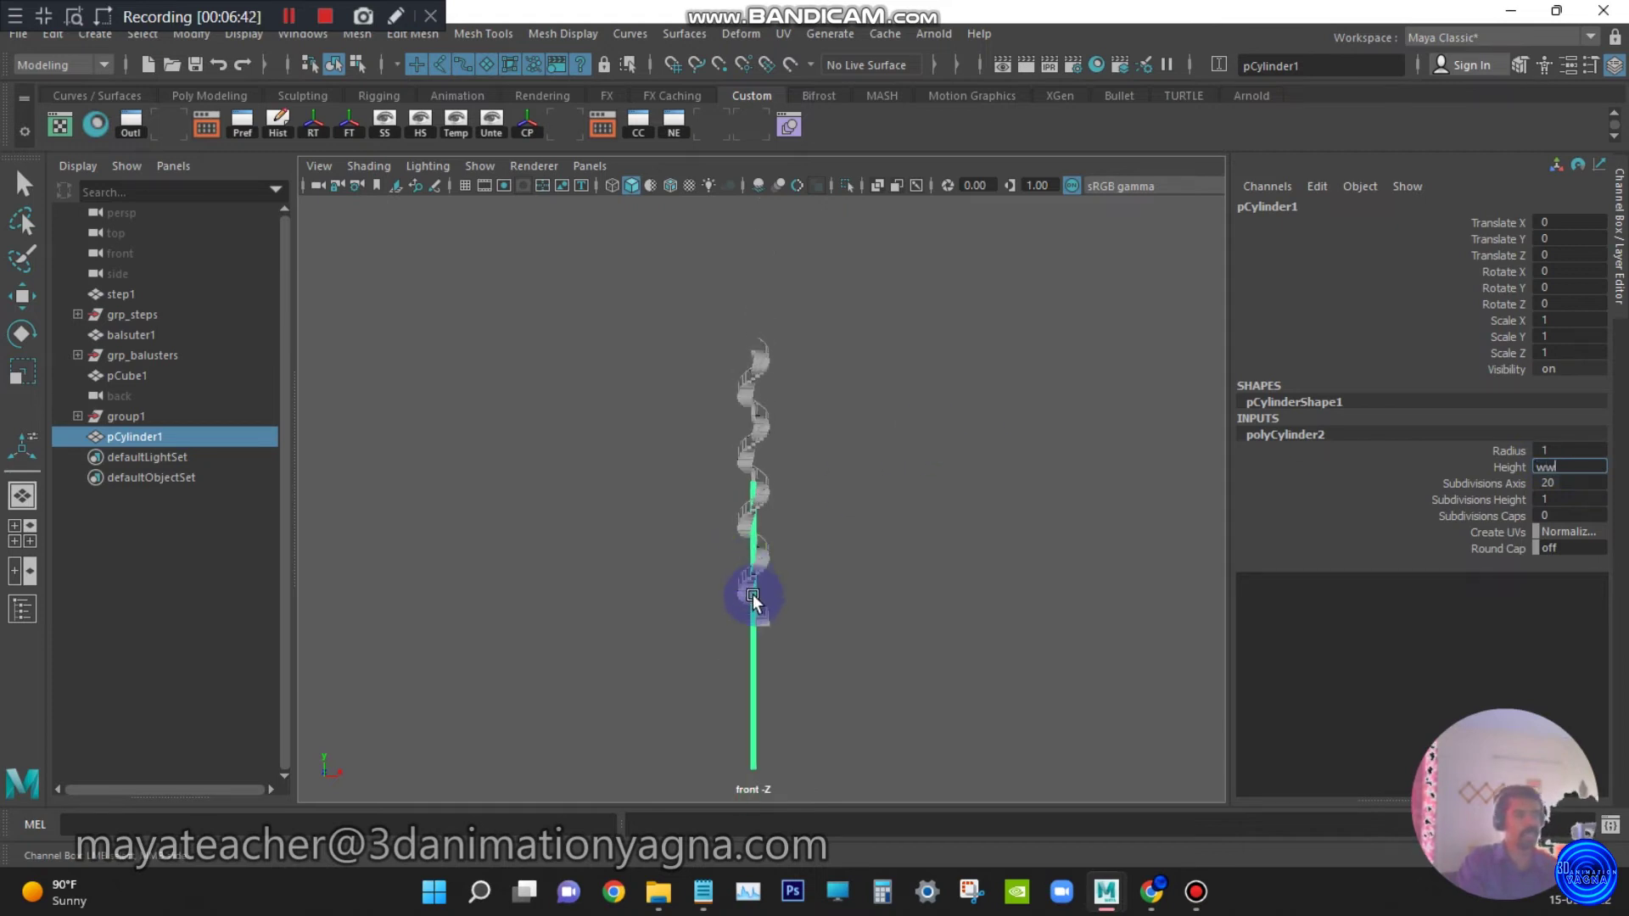
{"action": "left_click", "coordinate": [1146, 173]}
Move the central cylinder up to about Translate Y 51.671 so that it runs through the whole staircase
{"action": "key", "text": "w"}
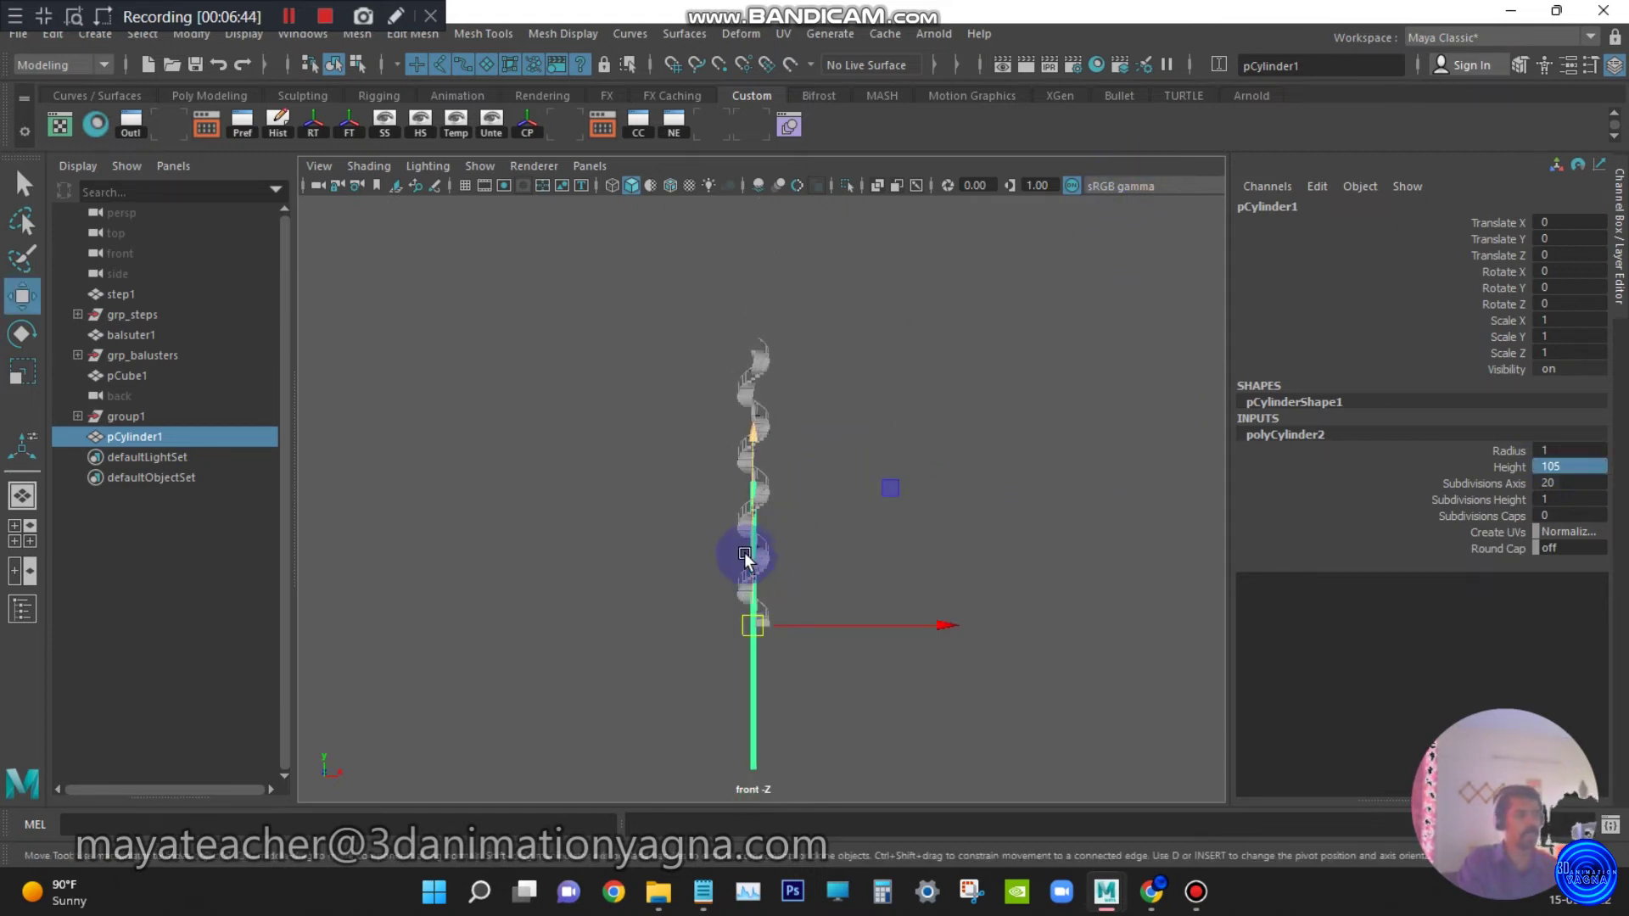
{"action": "left_click_drag", "start_coordinate": [745, 557], "coordinate": [764, 414]}
{"action": "scroll", "coordinate": [764, 414], "scroll_direction": "up", "scroll_amount": 4}
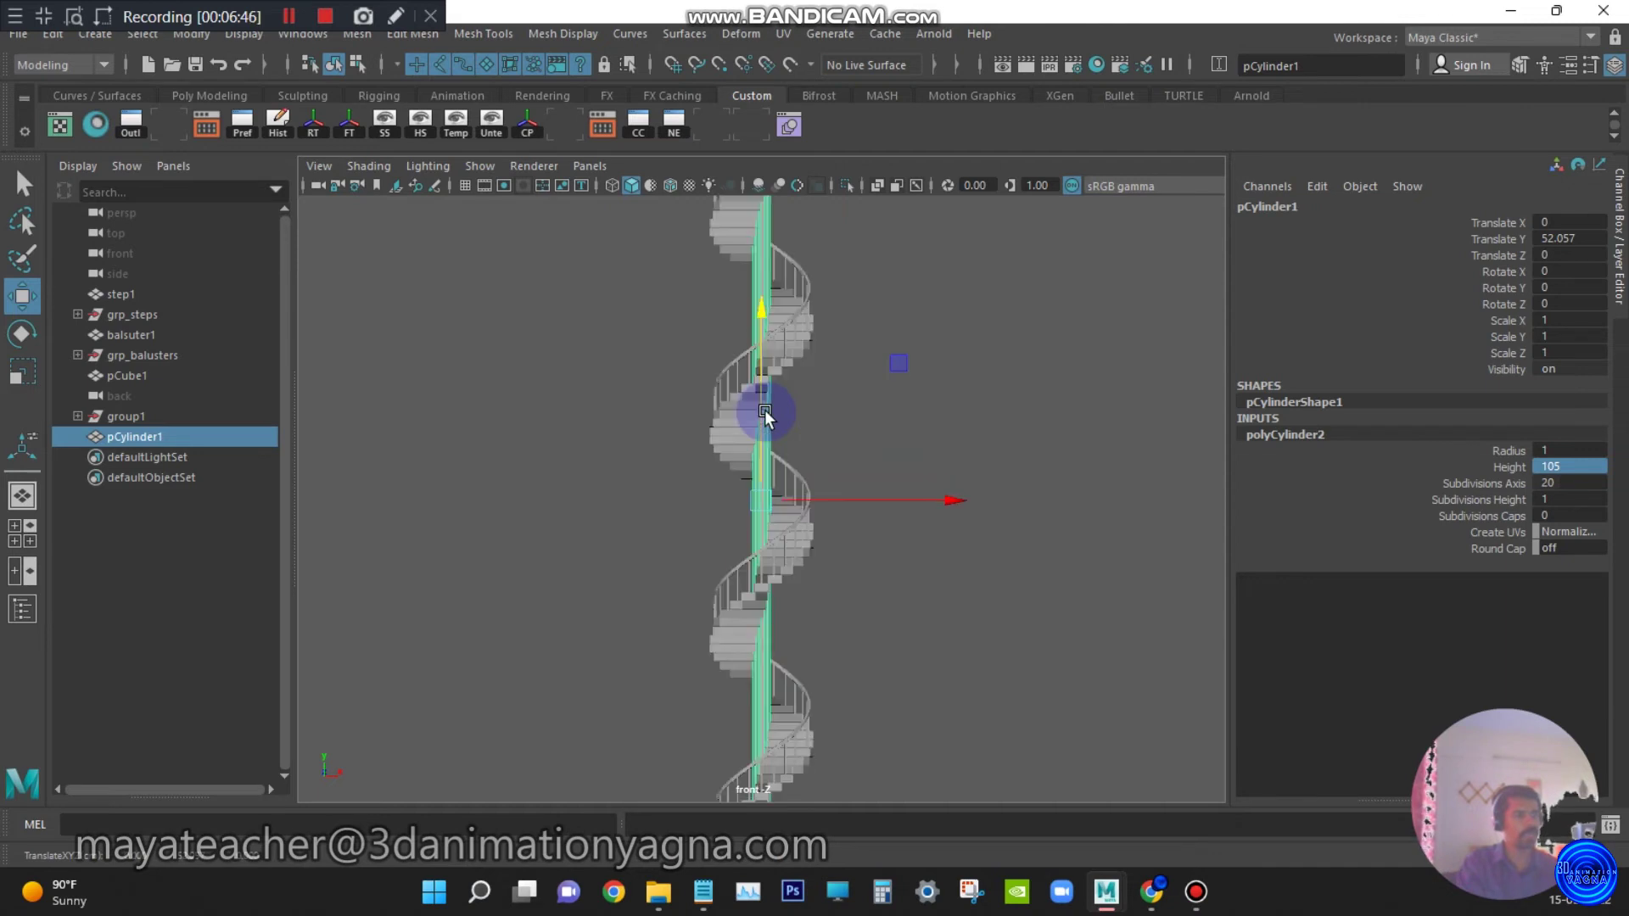
{"action": "scroll", "coordinate": [767, 413], "scroll_direction": "down", "scroll_amount": 4}
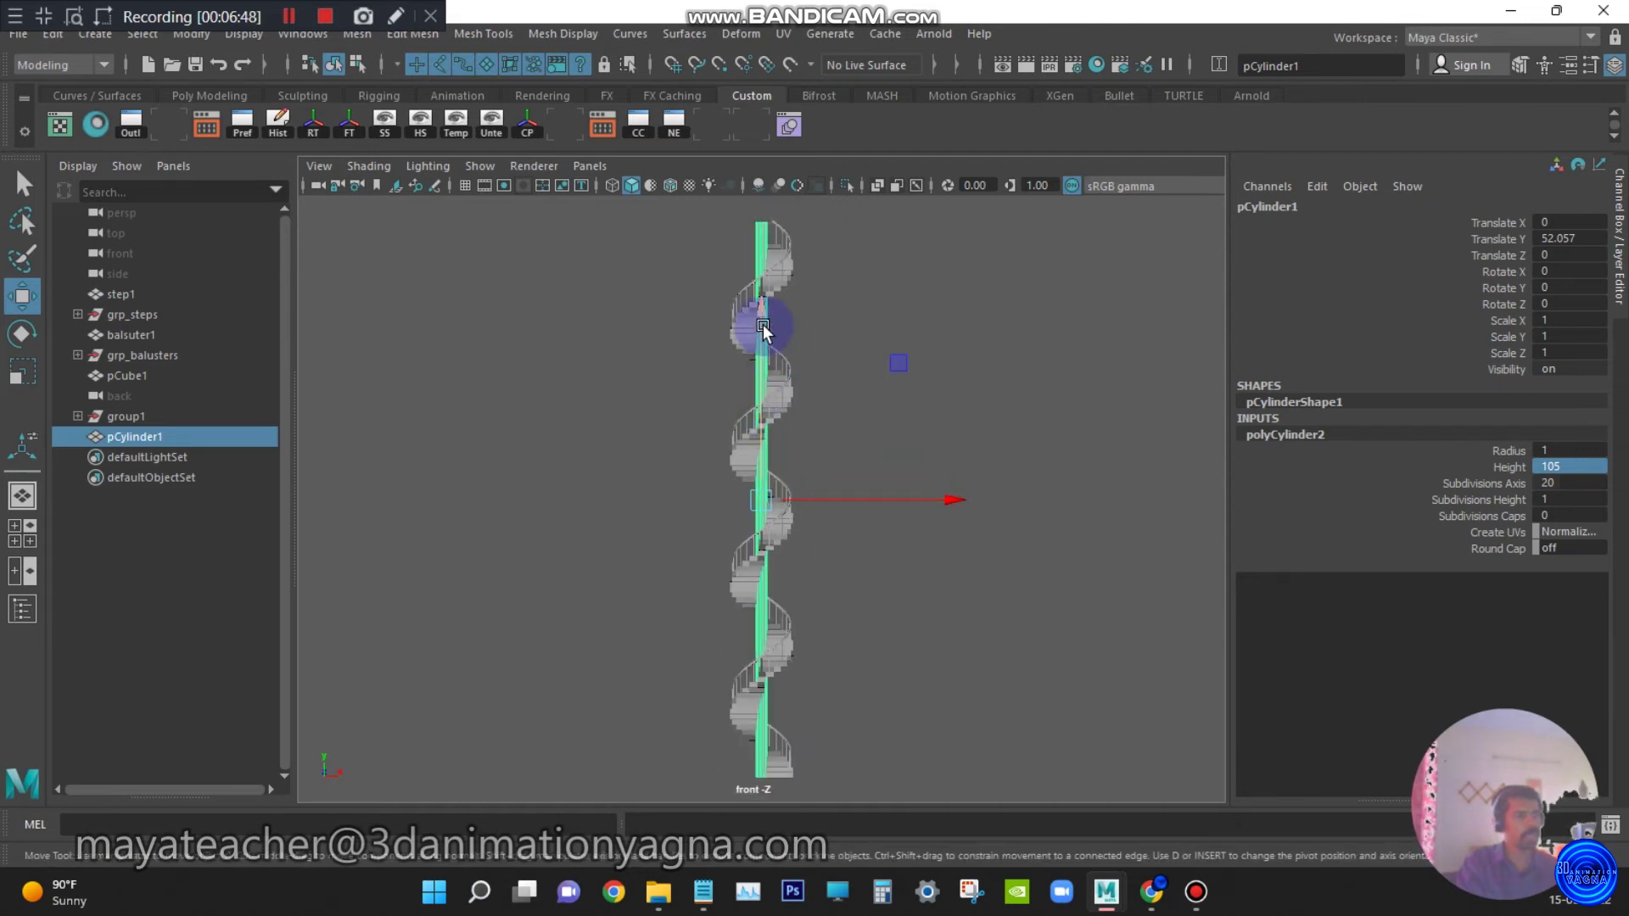
{"action": "left_click_drag", "start_coordinate": [755, 313], "coordinate": [756, 318]}
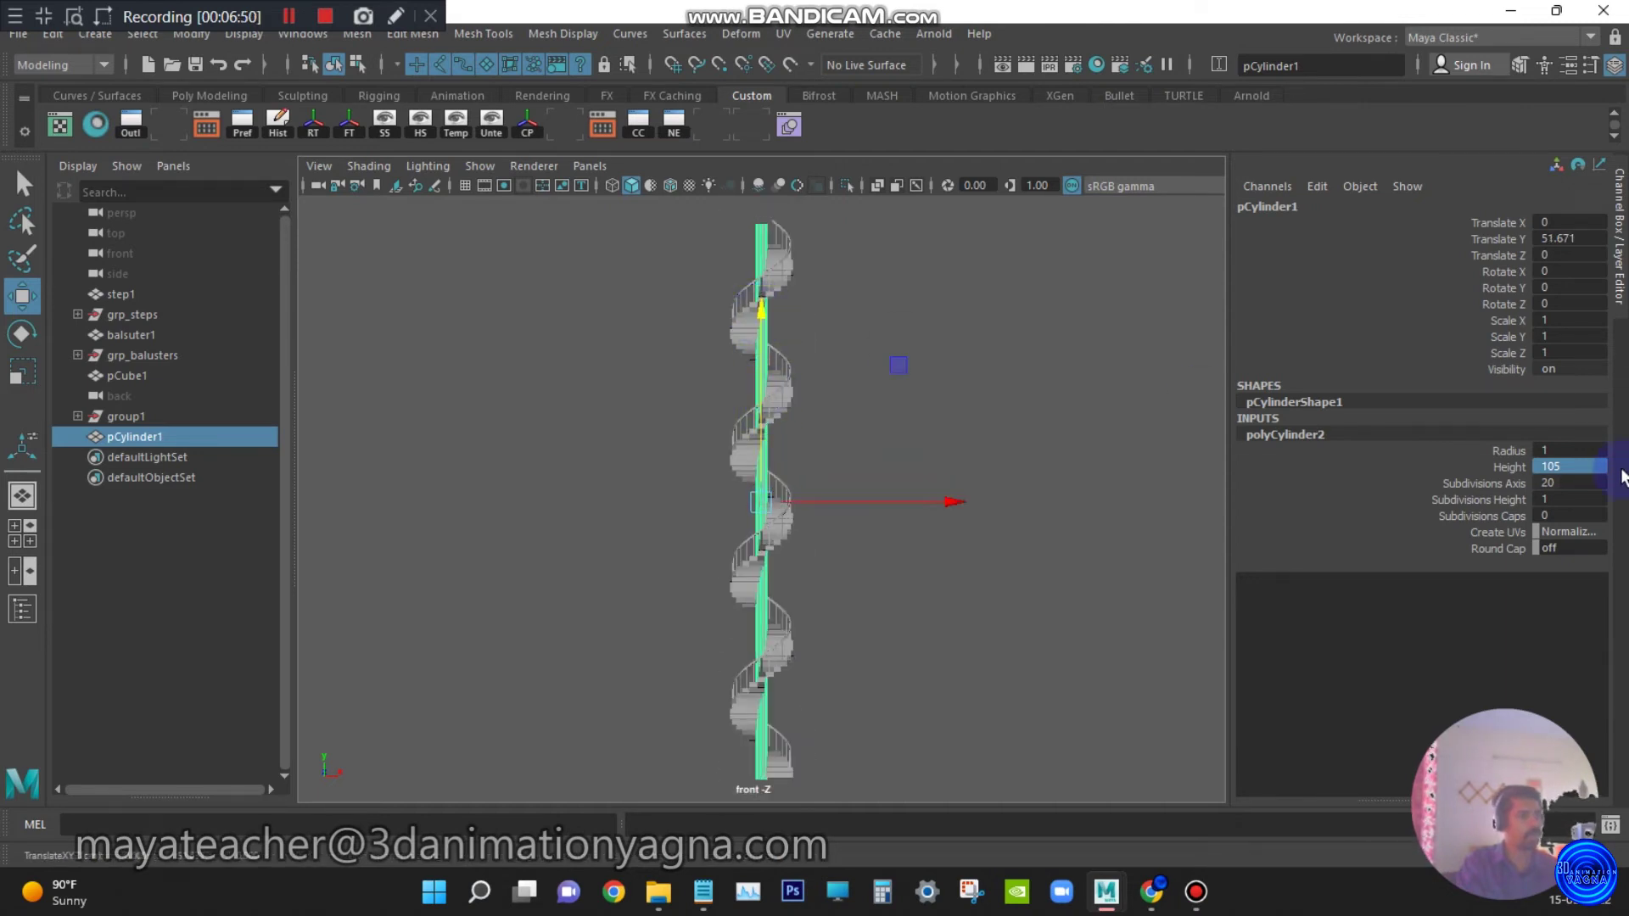
Set the central cylinder's Height to 107 and return to the perspective view
{"action": "double_click", "coordinate": [1586, 465]}
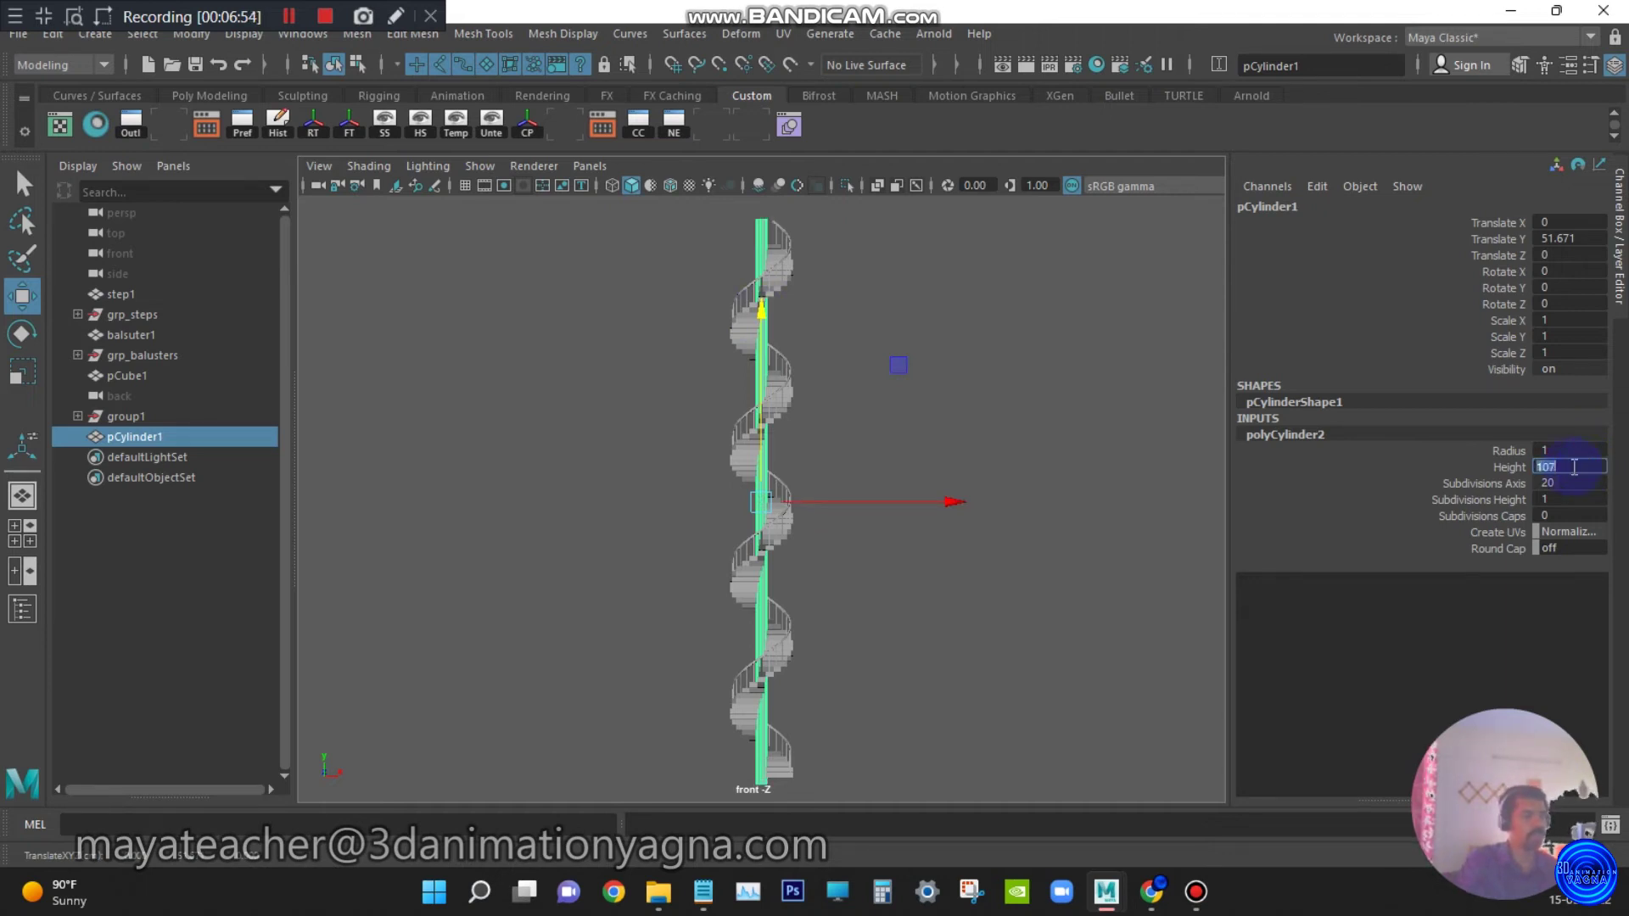
{"action": "type", "text": "107"}
{"action": "key", "text": "Return"}
{"action": "key", "text": "space"}
{"action": "left_click_drag", "start_coordinate": [837, 473], "coordinate": [970, 368]}
{"action": "left_click", "coordinate": [970, 369]}
{"action": "scroll", "coordinate": [899, 455], "scroll_direction": "up", "scroll_amount": 3}
{"action": "left_click_drag", "start_coordinate": [884, 472], "coordinate": [927, 475], "text": "alt"}
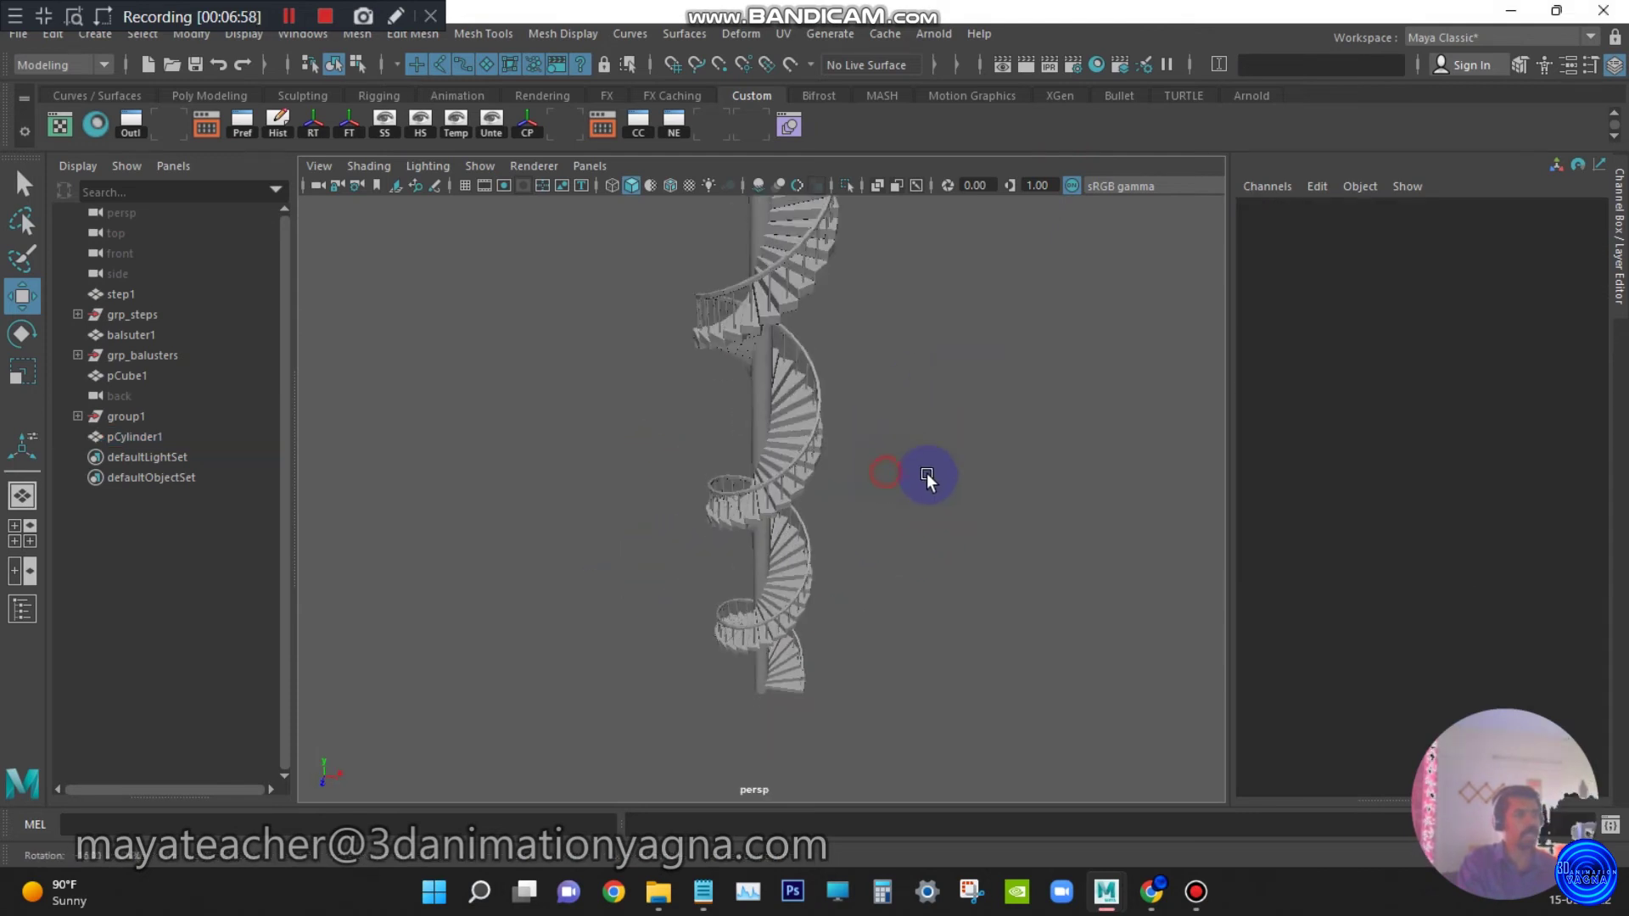
Thicken the central cylinder, trying a Radius of 1.5 and settling on 1.2
{"action": "left_click", "coordinate": [745, 236]}
{"action": "left_click", "coordinate": [1365, 433]}
{"action": "double_click", "coordinate": [1556, 449]}
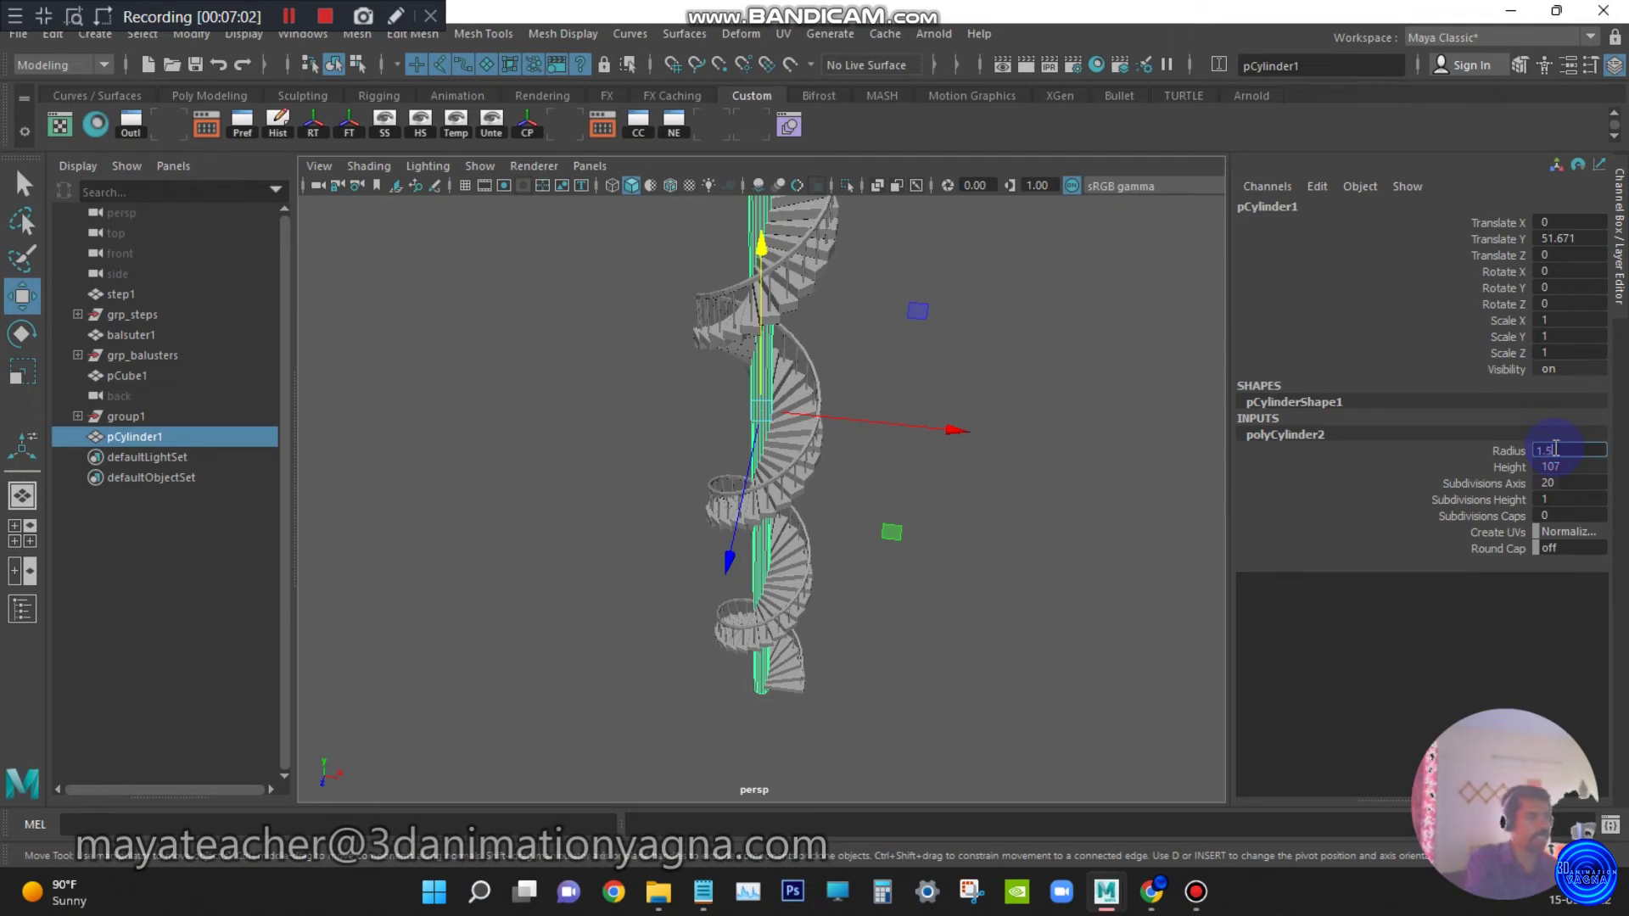
{"action": "key", "text": "Return"}
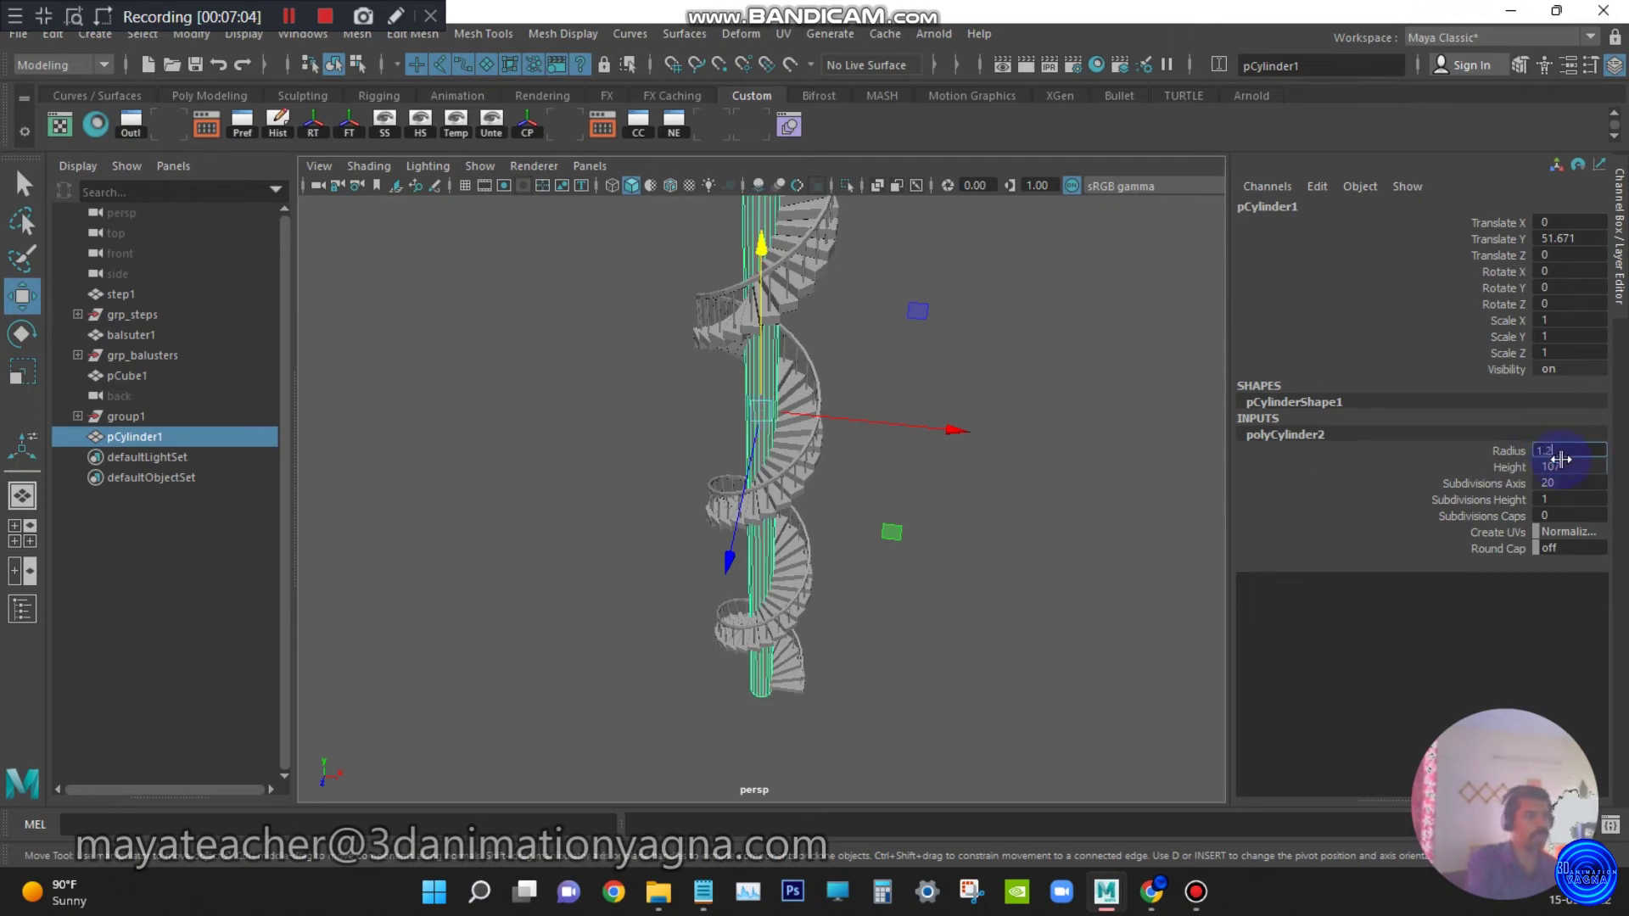
{"action": "type", "text": "1.2"}
{"action": "key", "text": "Return"}
{"action": "left_click", "coordinate": [967, 412]}
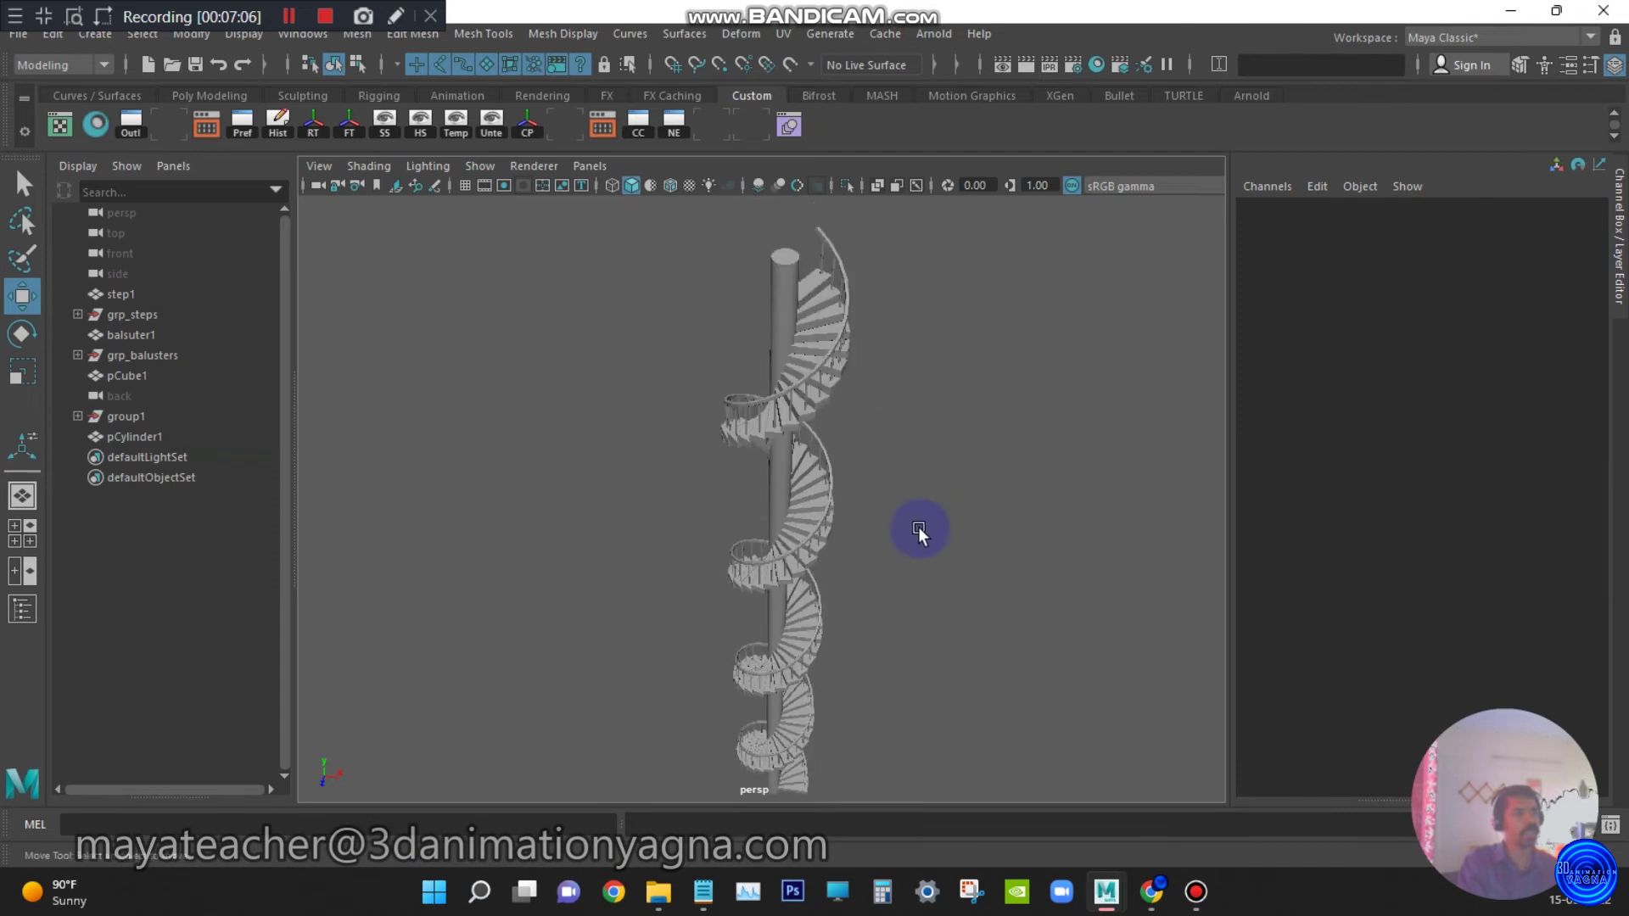
Create an Arnold area light and scale it uniformly to about 76.352
{"action": "left_click_drag", "start_coordinate": [918, 524], "coordinate": [902, 563], "text": "alt"}
{"action": "scroll", "coordinate": [904, 553], "scroll_direction": "up", "scroll_amount": 2}
{"action": "middle_click_drag", "start_coordinate": [901, 563], "coordinate": [883, 469], "text": "alt"}
{"action": "left_click_drag", "start_coordinate": [883, 469], "coordinate": [891, 546], "text": "alt"}
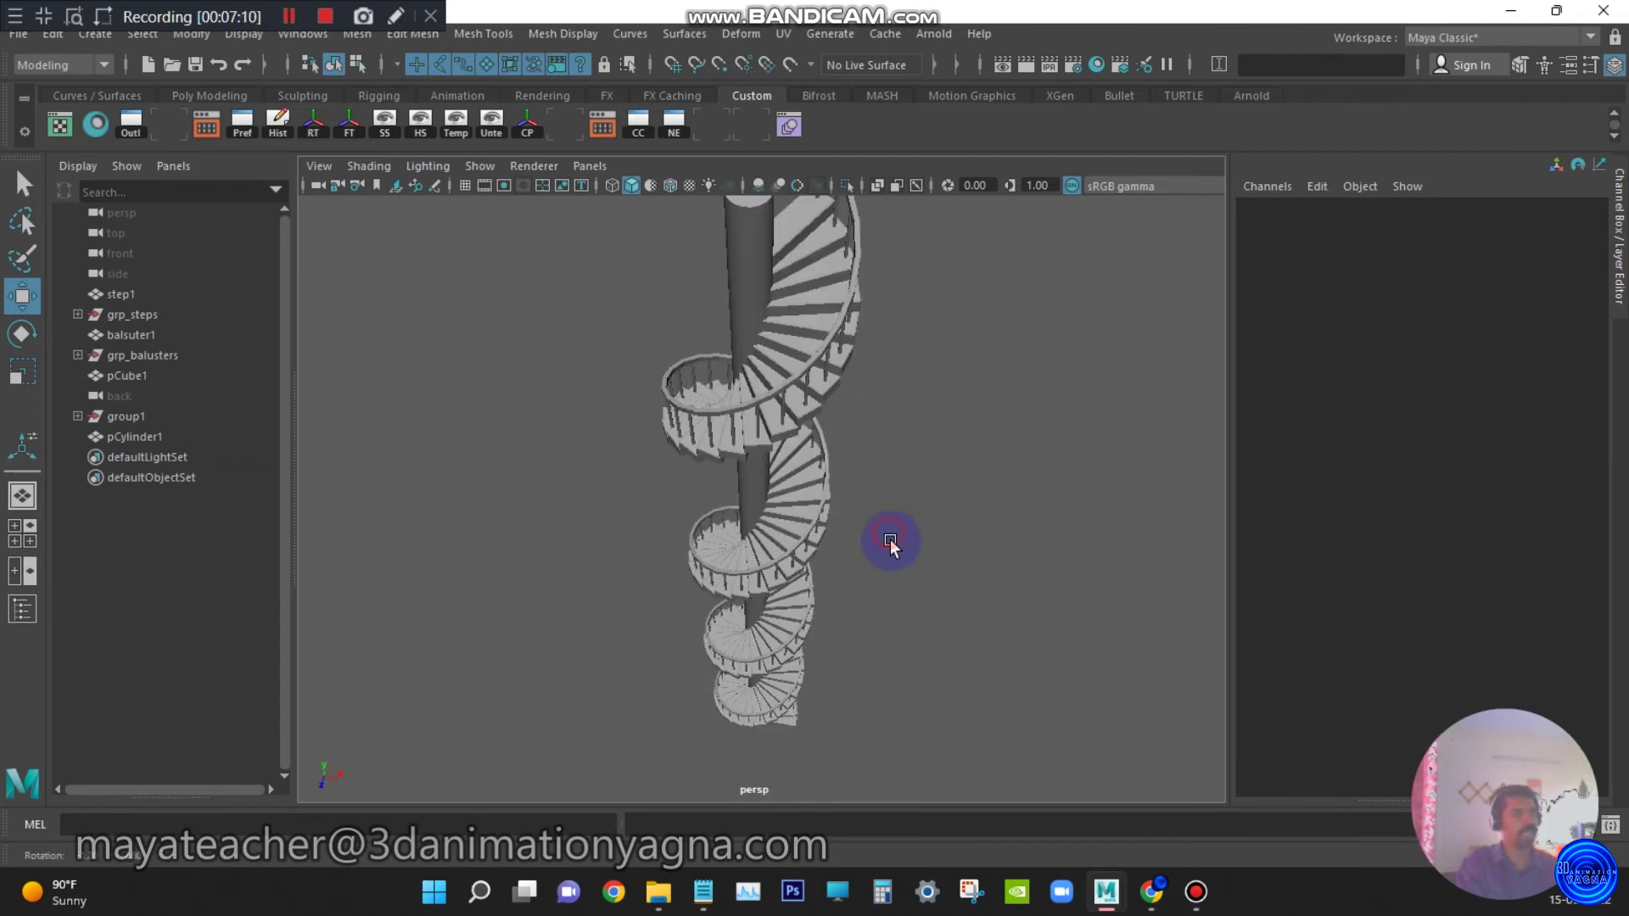
{"action": "middle_click_drag", "start_coordinate": [891, 546], "coordinate": [890, 579], "text": "alt"}
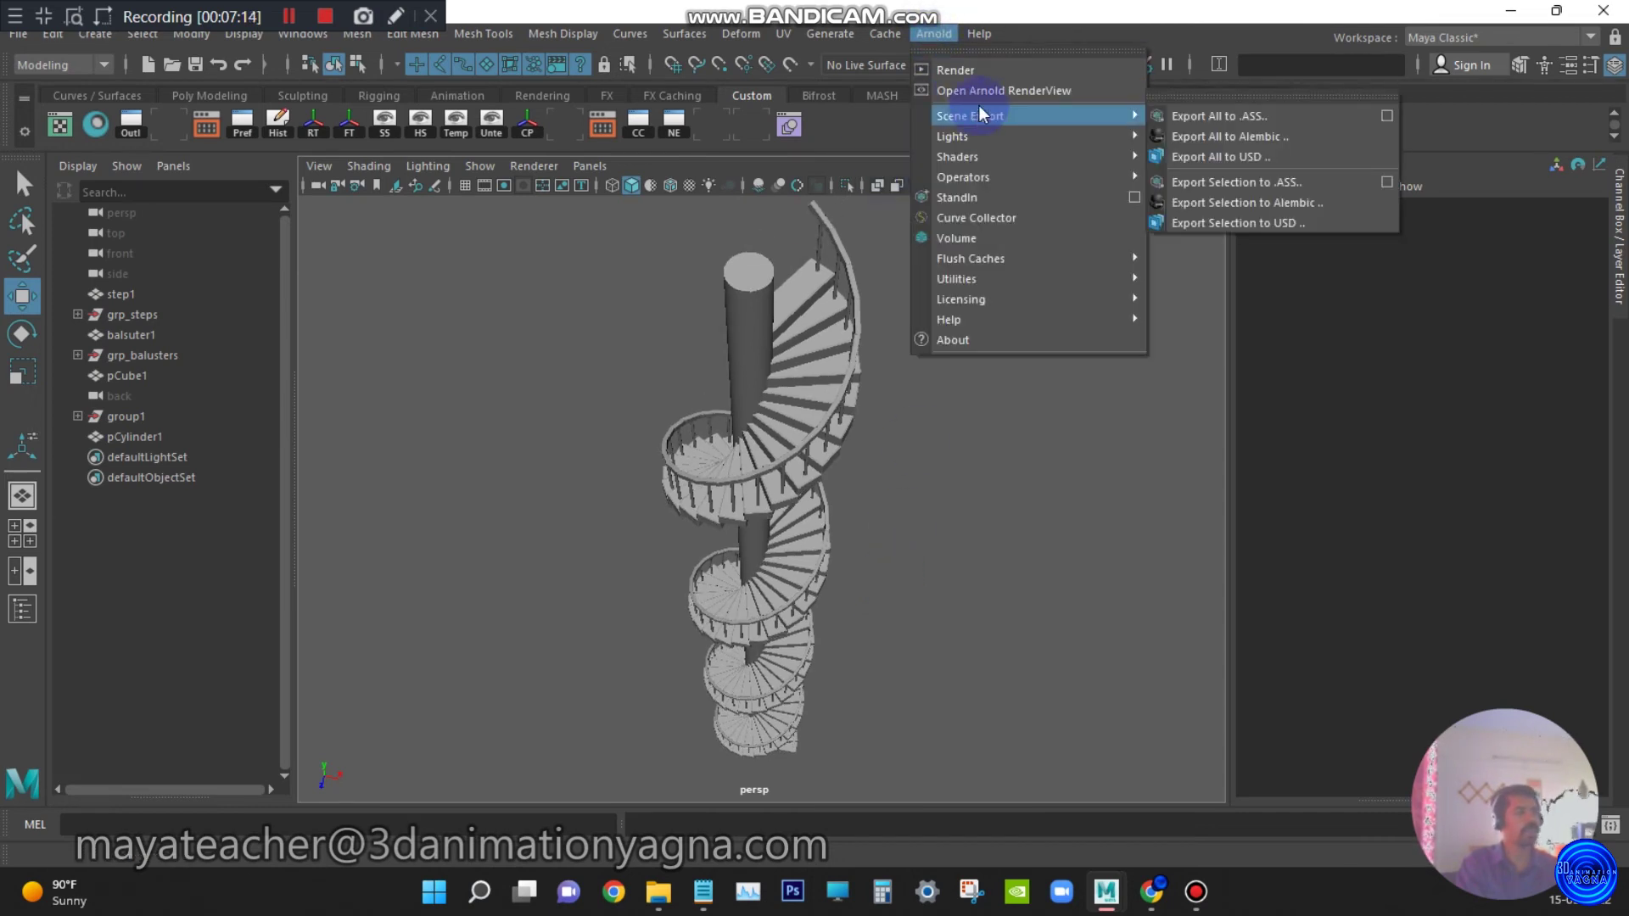
{"action": "mouse_move", "coordinate": [1028, 160]}
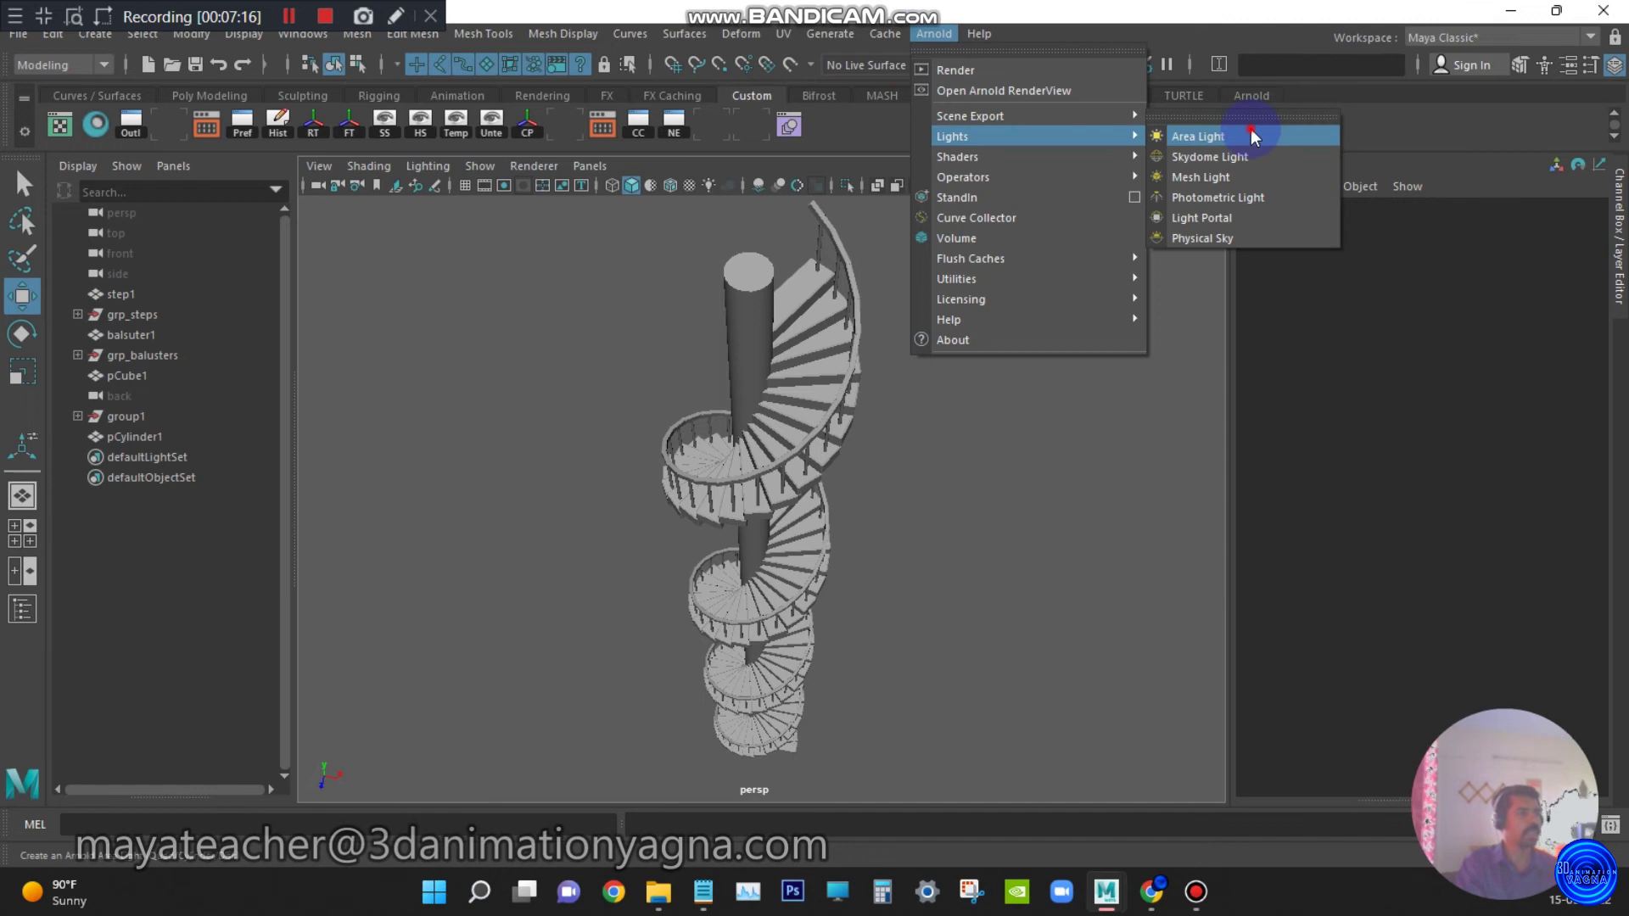
{"action": "left_click", "coordinate": [1250, 137]}
{"action": "left_click_drag", "start_coordinate": [956, 382], "coordinate": [966, 385], "text": "alt"}
{"action": "key", "text": "r"}
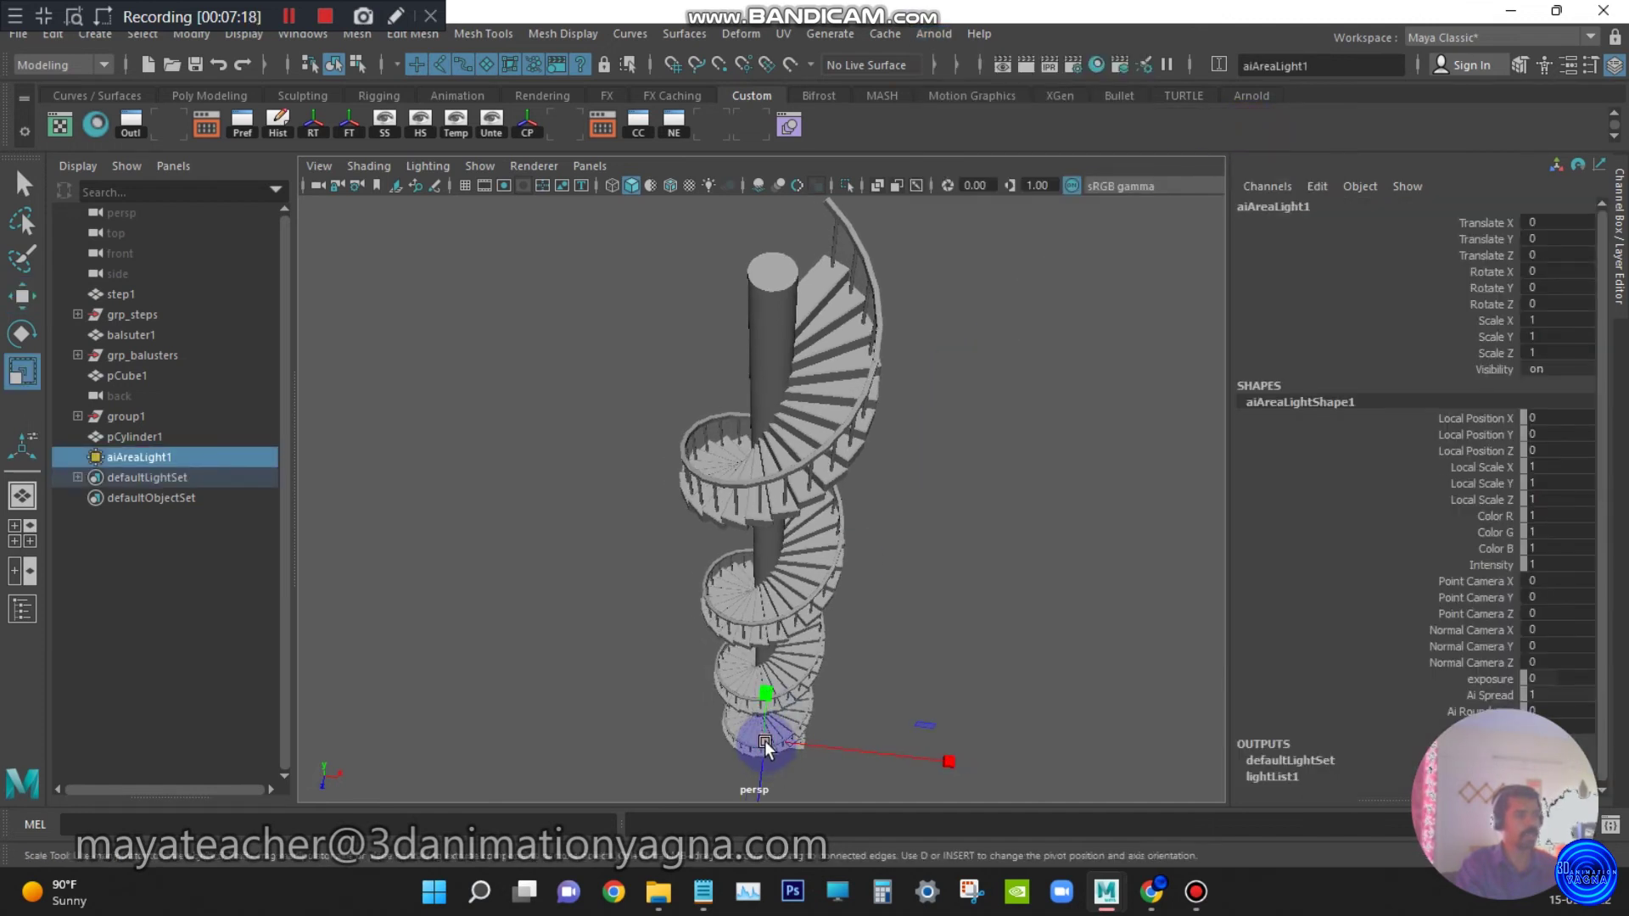
{"action": "left_click_drag", "start_coordinate": [763, 747], "coordinate": [827, 625]}
Move the area light to about Translate Y 108.812 and Z 73.372, and tilt it to about Rotate X -33.71
{"action": "key", "text": "w"}
{"action": "scroll", "coordinate": [864, 564], "scroll_direction": "down", "scroll_amount": 5}
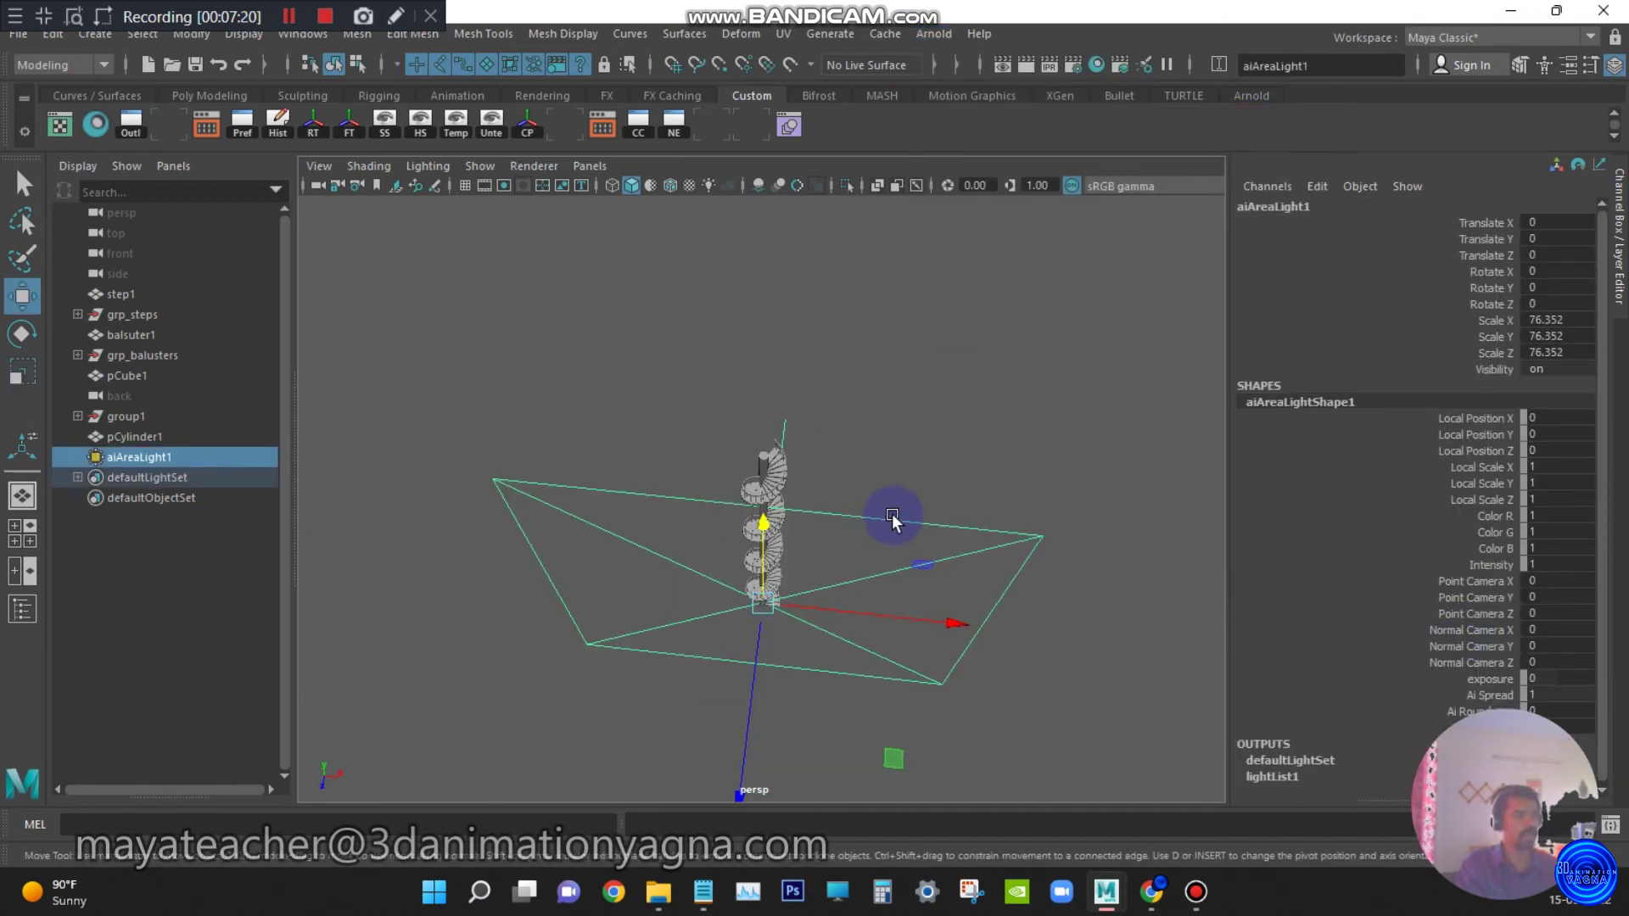
{"action": "left_click_drag", "start_coordinate": [921, 698], "coordinate": [538, 356], "text": "alt"}
{"action": "key", "text": "e"}
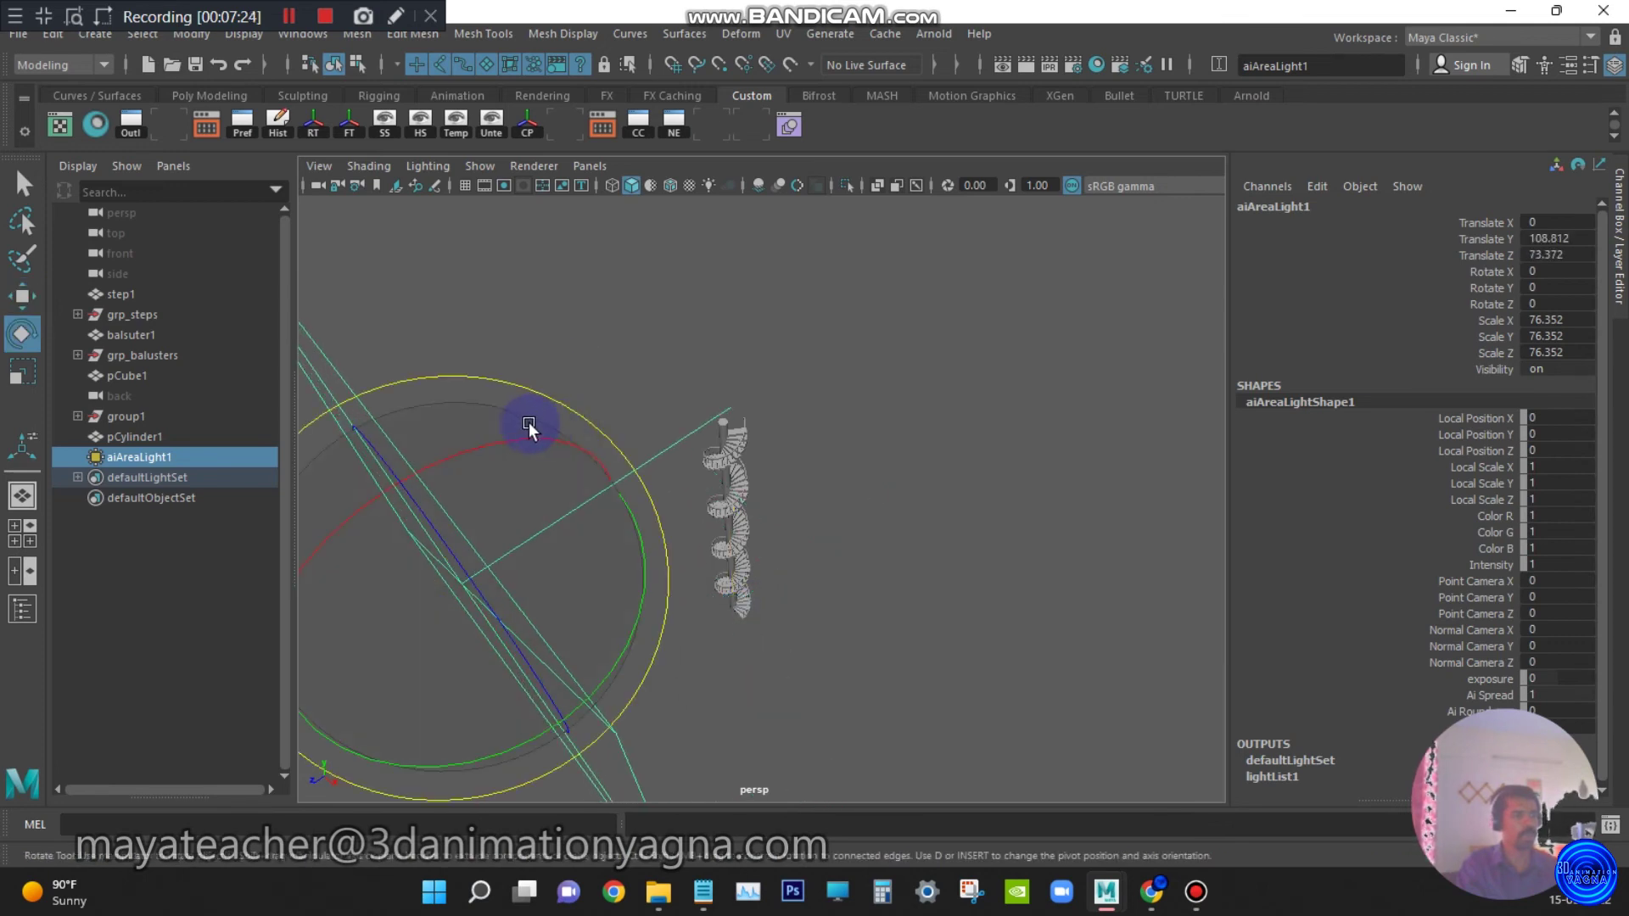
{"action": "left_click_drag", "start_coordinate": [531, 425], "coordinate": [591, 437]}
Raise the area light's Intensity to about 1.818 and its Exposure to about 1.053
{"action": "key", "text": "ctrl+a"}
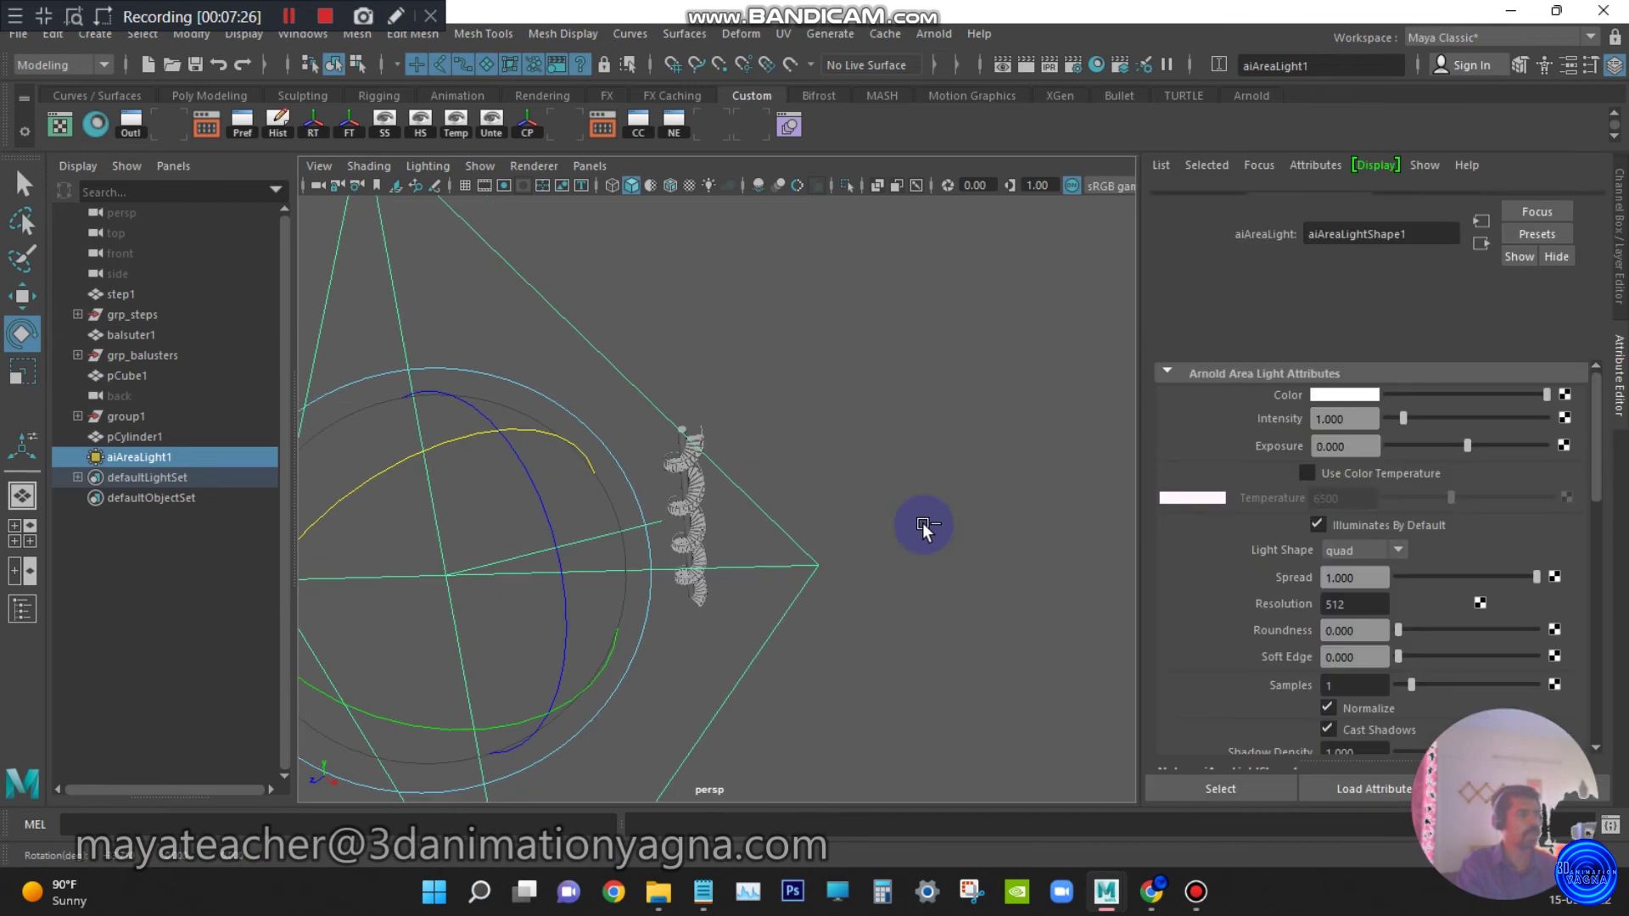
{"action": "left_click_drag", "start_coordinate": [1434, 431], "coordinate": [1491, 465]}
{"action": "scroll", "coordinate": [1364, 650], "scroll_direction": "down", "scroll_amount": 2}
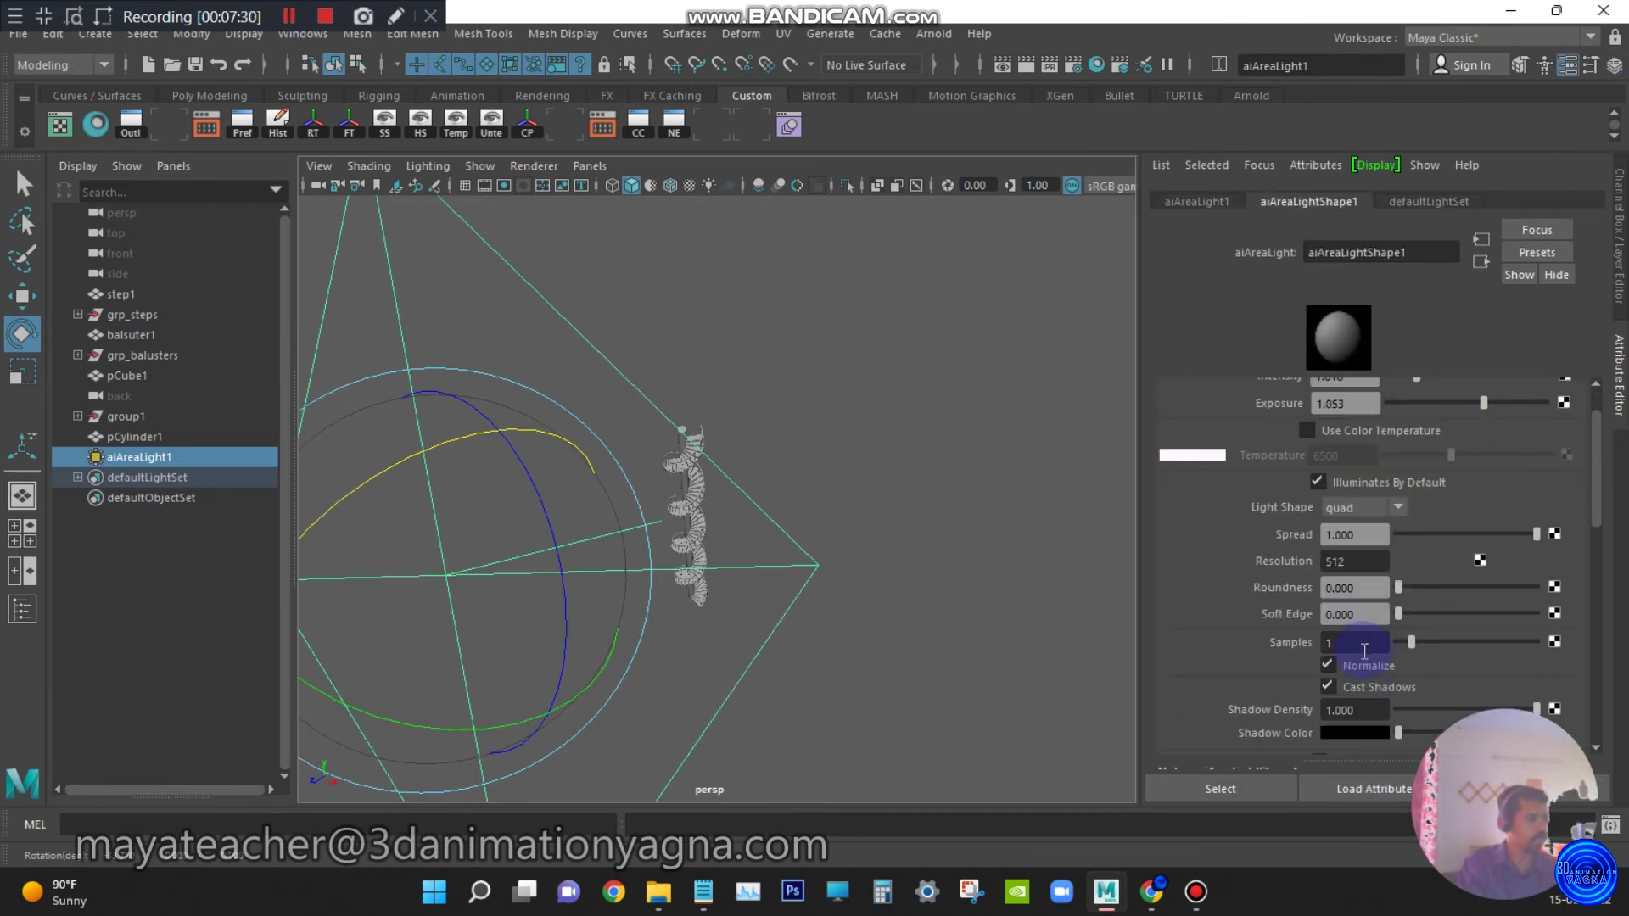
{"action": "left_click", "coordinate": [1567, 65]}
Turn off the Normalize option on the area light
{"action": "scroll", "coordinate": [960, 458], "scroll_direction": "down", "scroll_amount": 6}
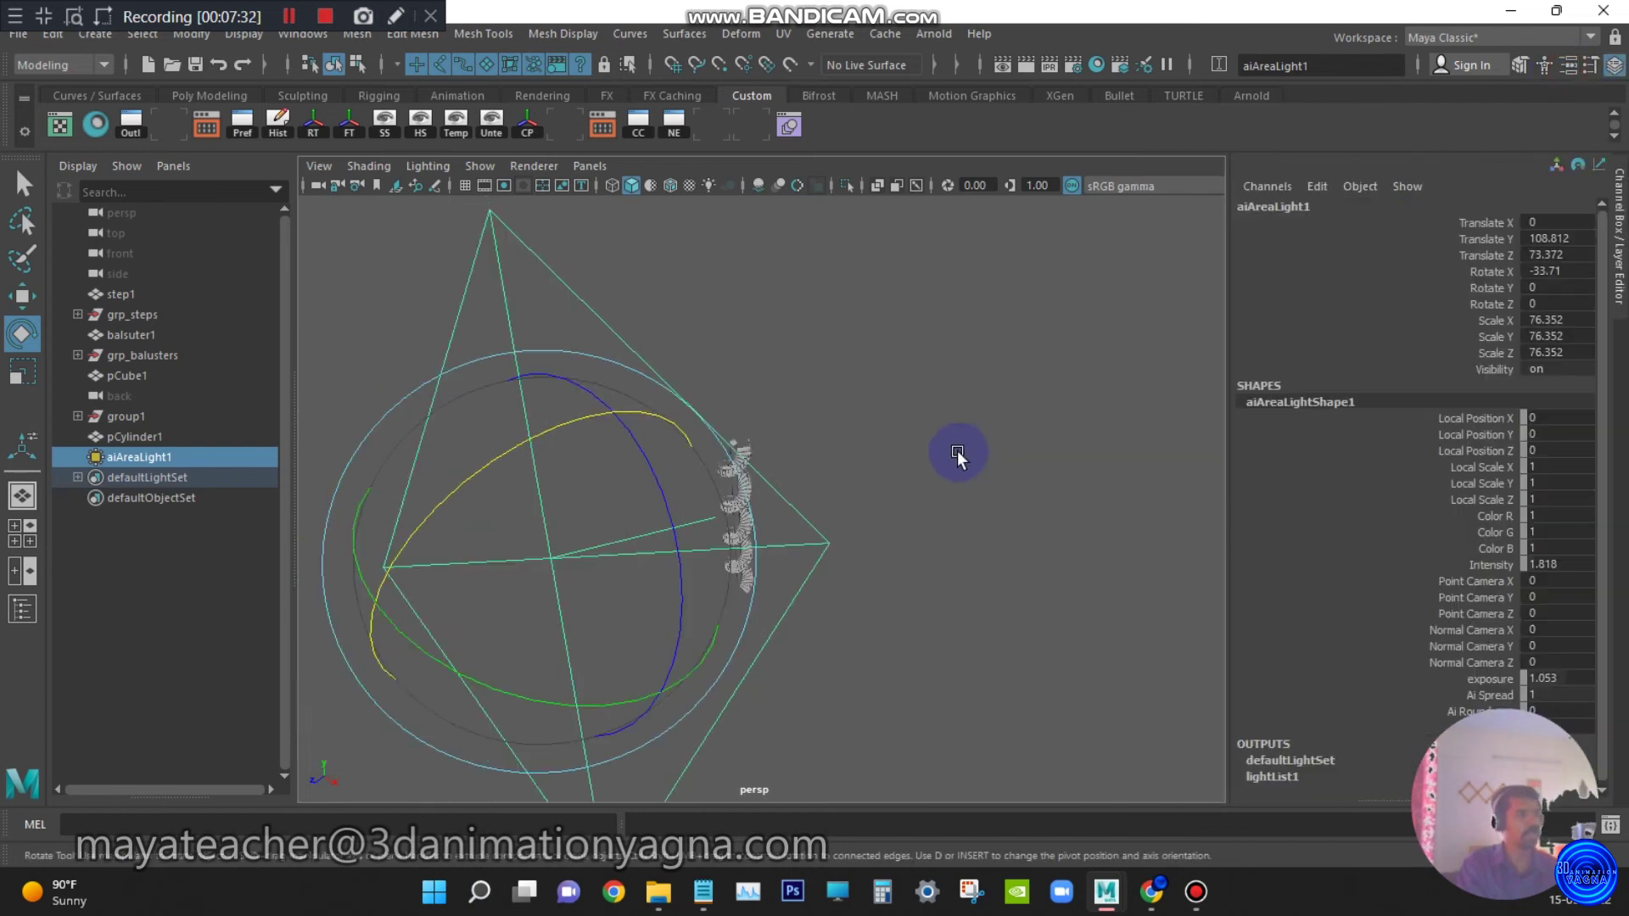
{"action": "left_click_drag", "start_coordinate": [804, 542], "coordinate": [760, 534], "text": "alt"}
{"action": "scroll", "coordinate": [764, 533], "scroll_direction": "up", "scroll_amount": 5}
Duplicate the area light and move the copy to about Translate X -59.769, Y 133.301 and Z 20.482
{"action": "key", "text": "w"}
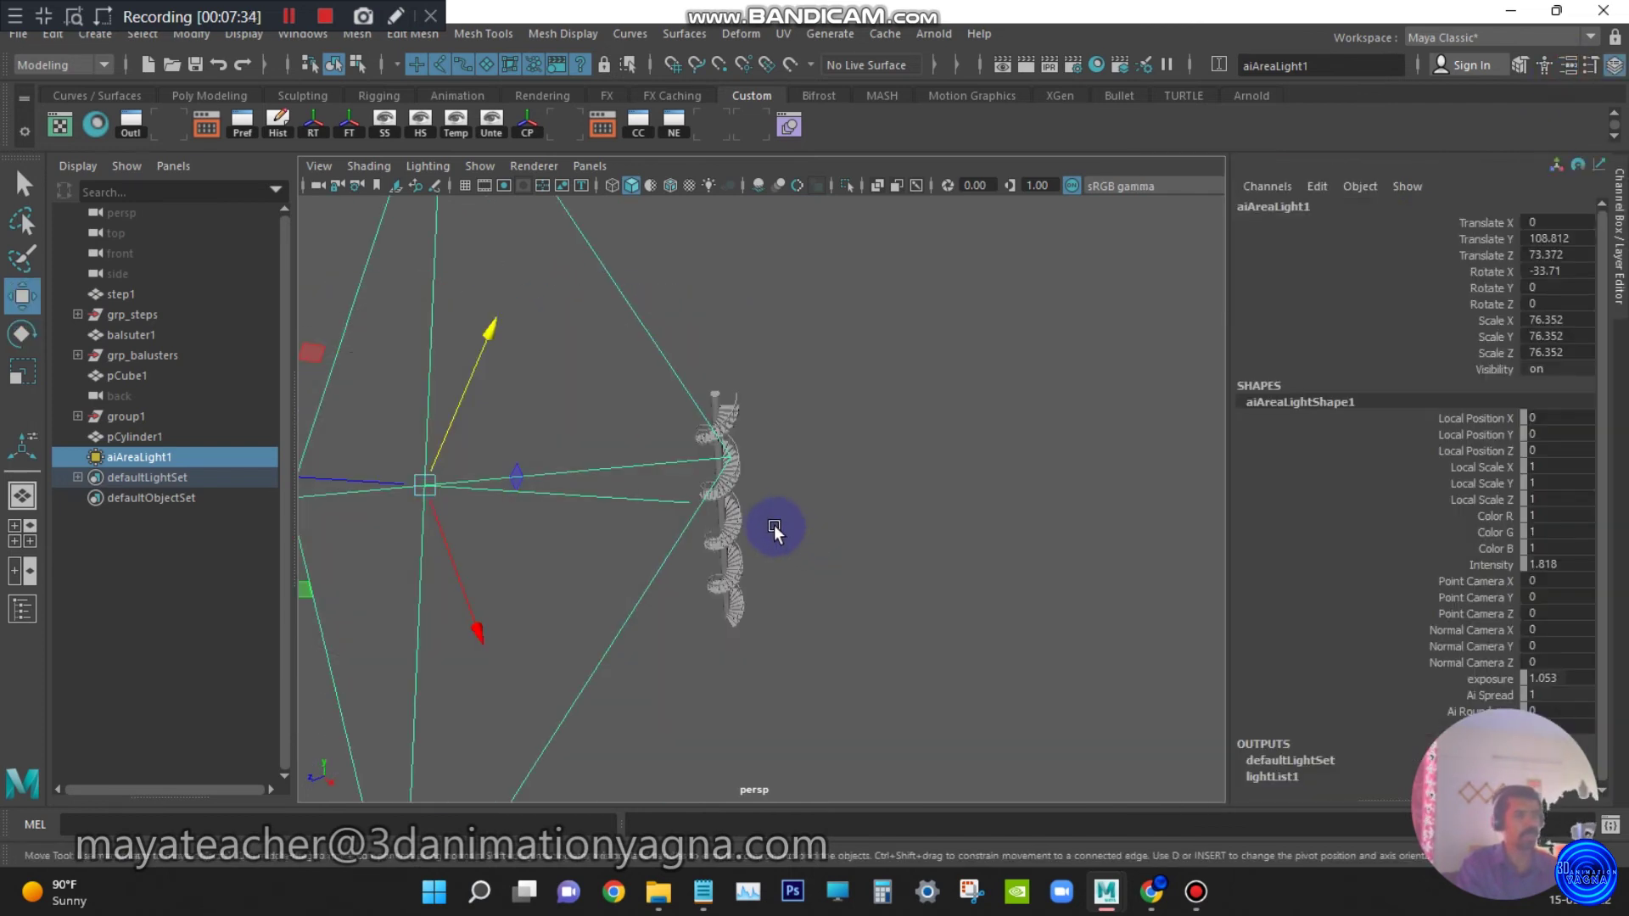
{"action": "scroll", "coordinate": [770, 521], "scroll_direction": "up", "scroll_amount": 5}
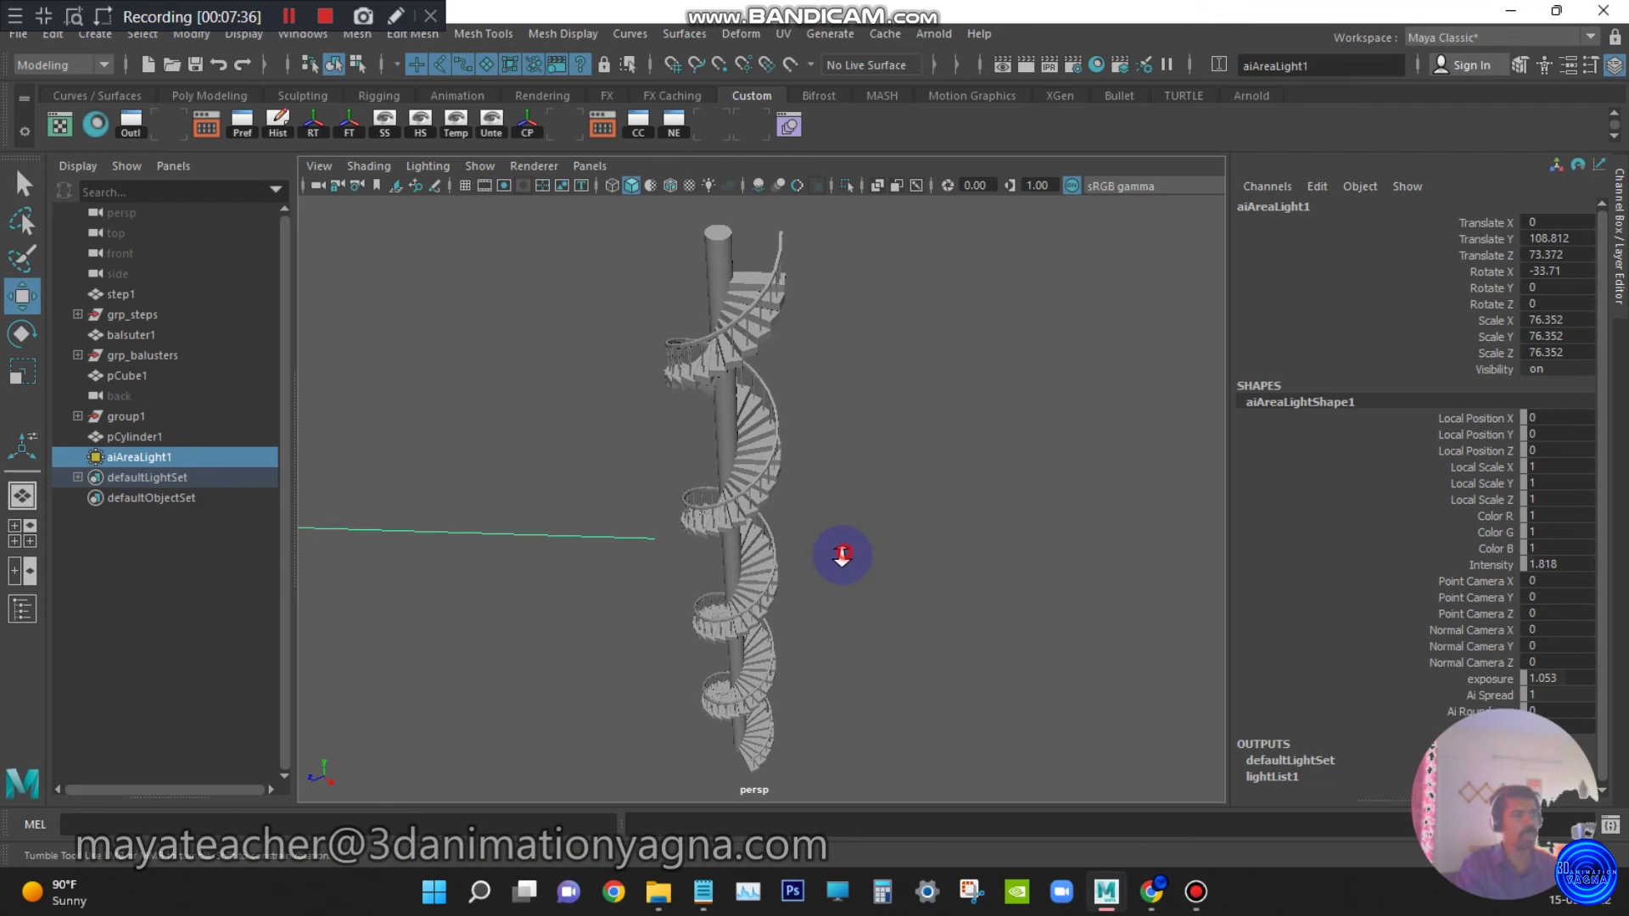
{"action": "scroll", "coordinate": [774, 513], "scroll_direction": "down", "scroll_amount": 6}
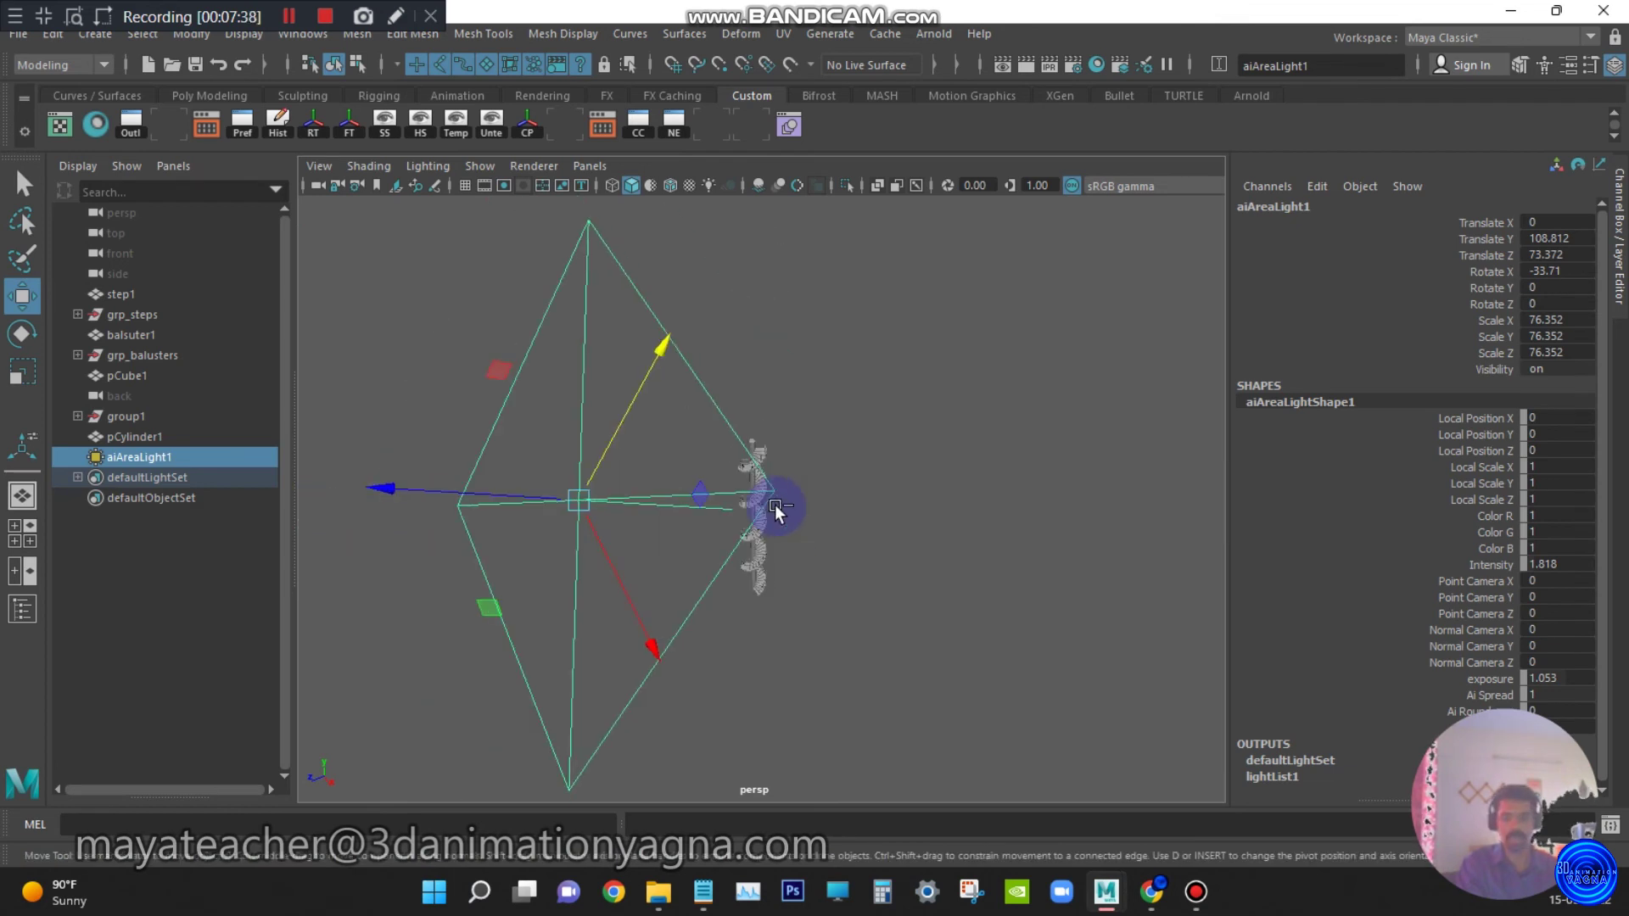
{"action": "key", "text": "ctrl+d"}
{"action": "left_click_drag", "start_coordinate": [577, 501], "coordinate": [601, 429]}
Rotate the duplicated area light to about X -55.632, Y -63.749 and Z 47.517 so it aims at the staircase
{"action": "key", "text": "e"}
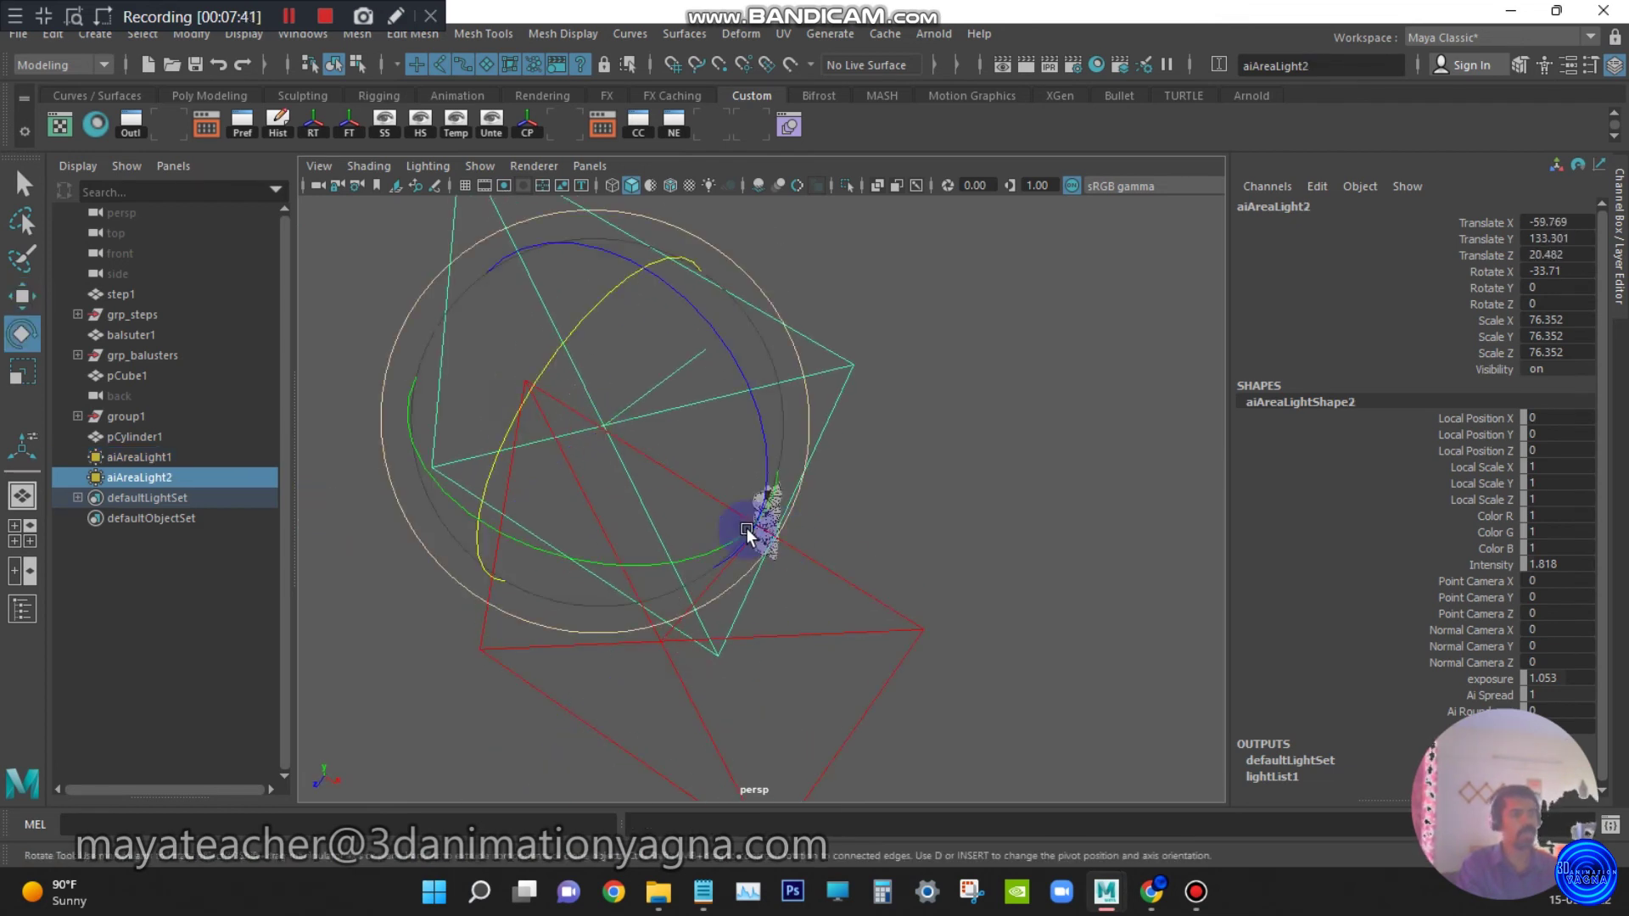
{"action": "left_click_drag", "start_coordinate": [701, 531], "coordinate": [625, 483]}
{"action": "key", "text": "w"}
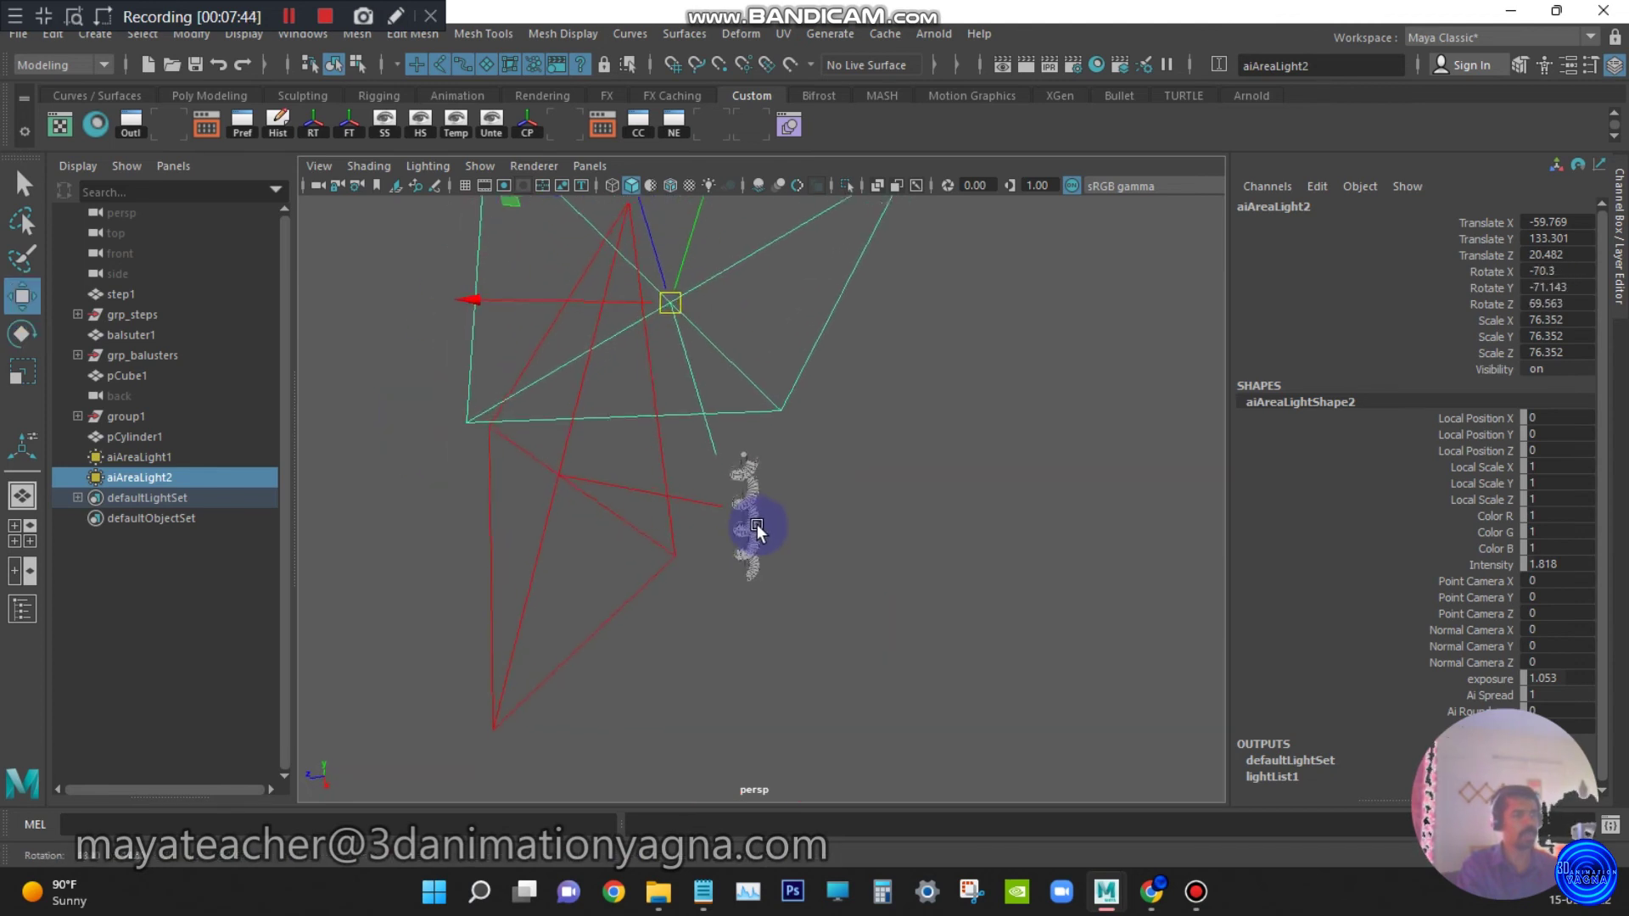
{"action": "key", "text": "e"}
{"action": "left_click_drag", "start_coordinate": [647, 425], "coordinate": [848, 485]}
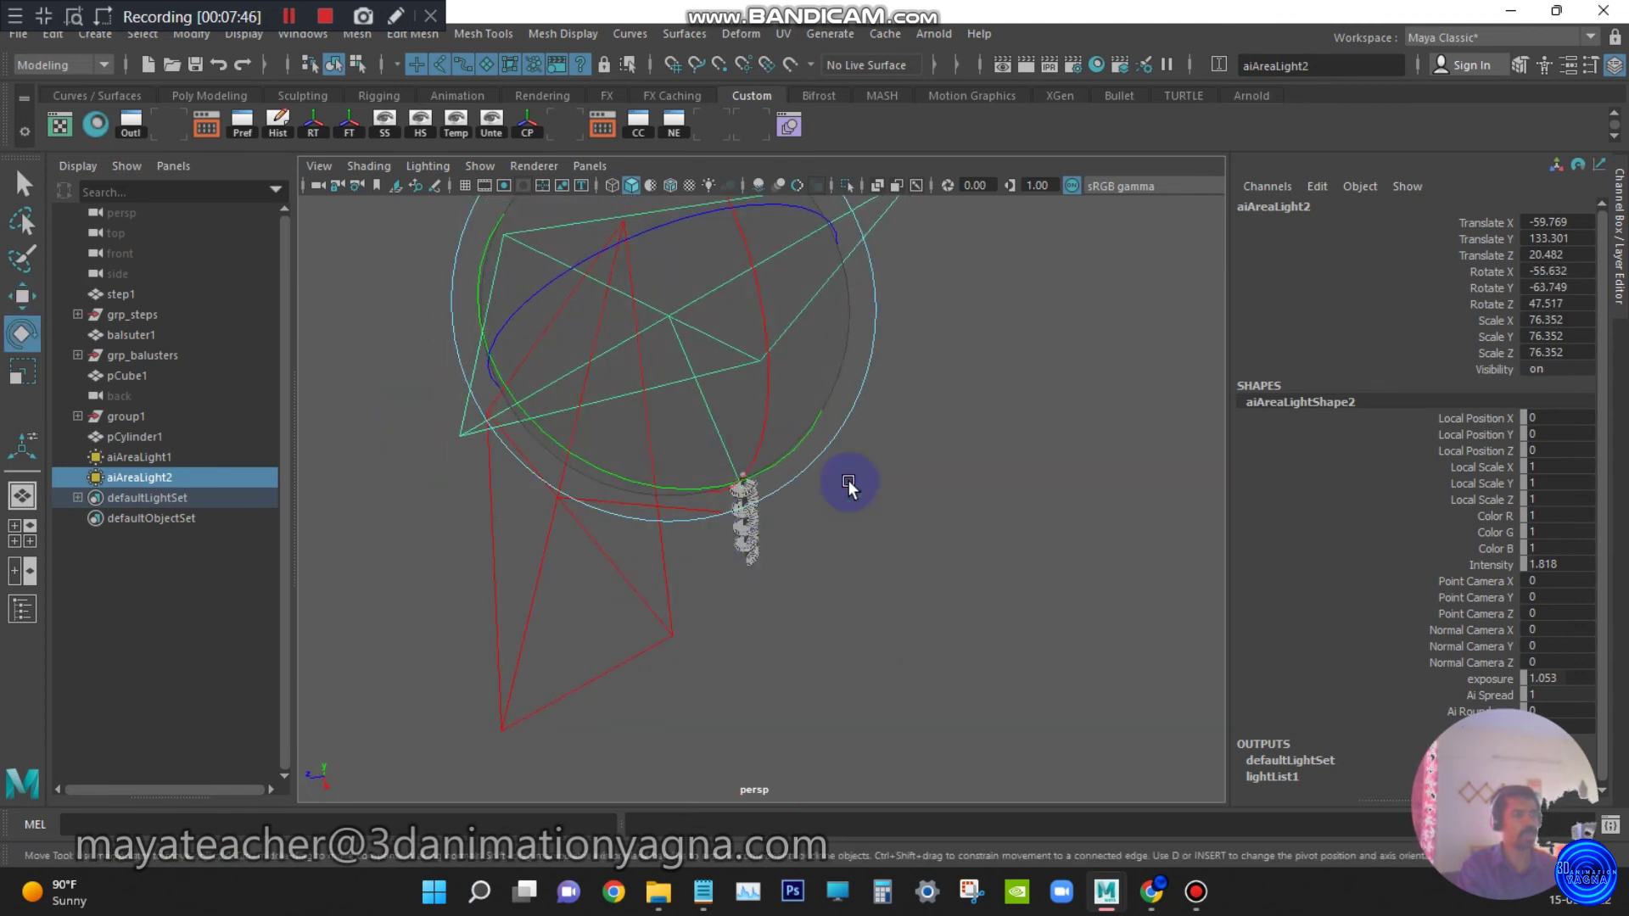
{"action": "key", "text": "w"}
{"action": "left_click", "coordinate": [981, 512]}
Lower the second area light's Intensity to about 1.364 and its Exposure to about 0.395
{"action": "scroll", "coordinate": [862, 516], "scroll_direction": "up", "scroll_amount": 5}
{"action": "left_click_drag", "start_coordinate": [942, 594], "coordinate": [869, 578], "text": "alt"}
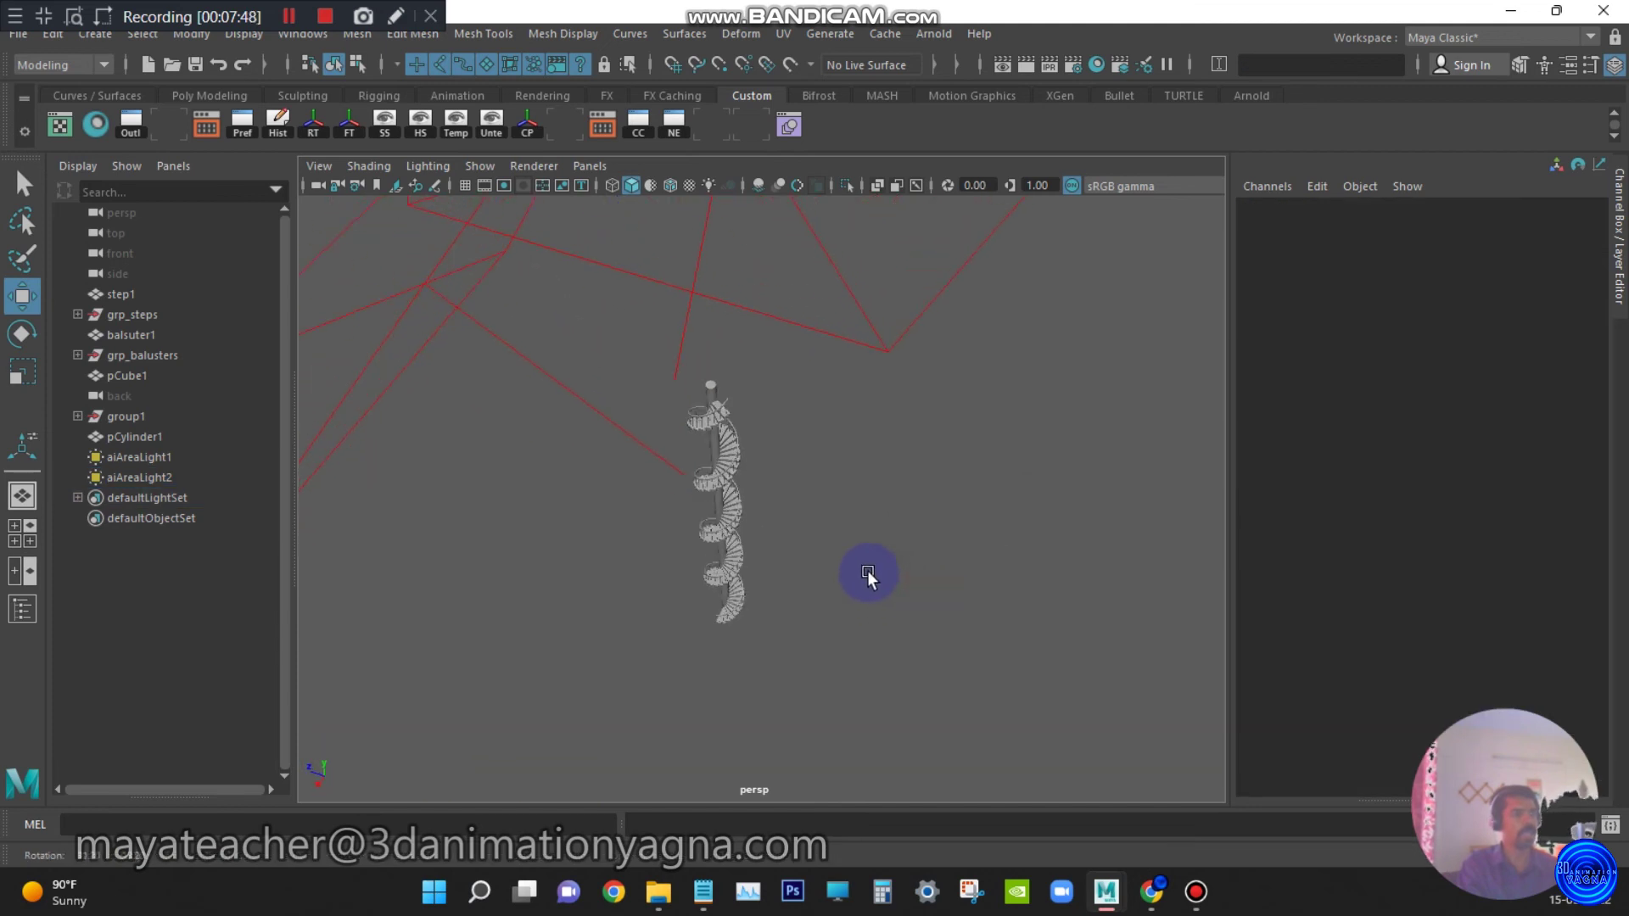
{"action": "left_click", "coordinate": [891, 344]}
{"action": "key", "text": "ctrl+a"}
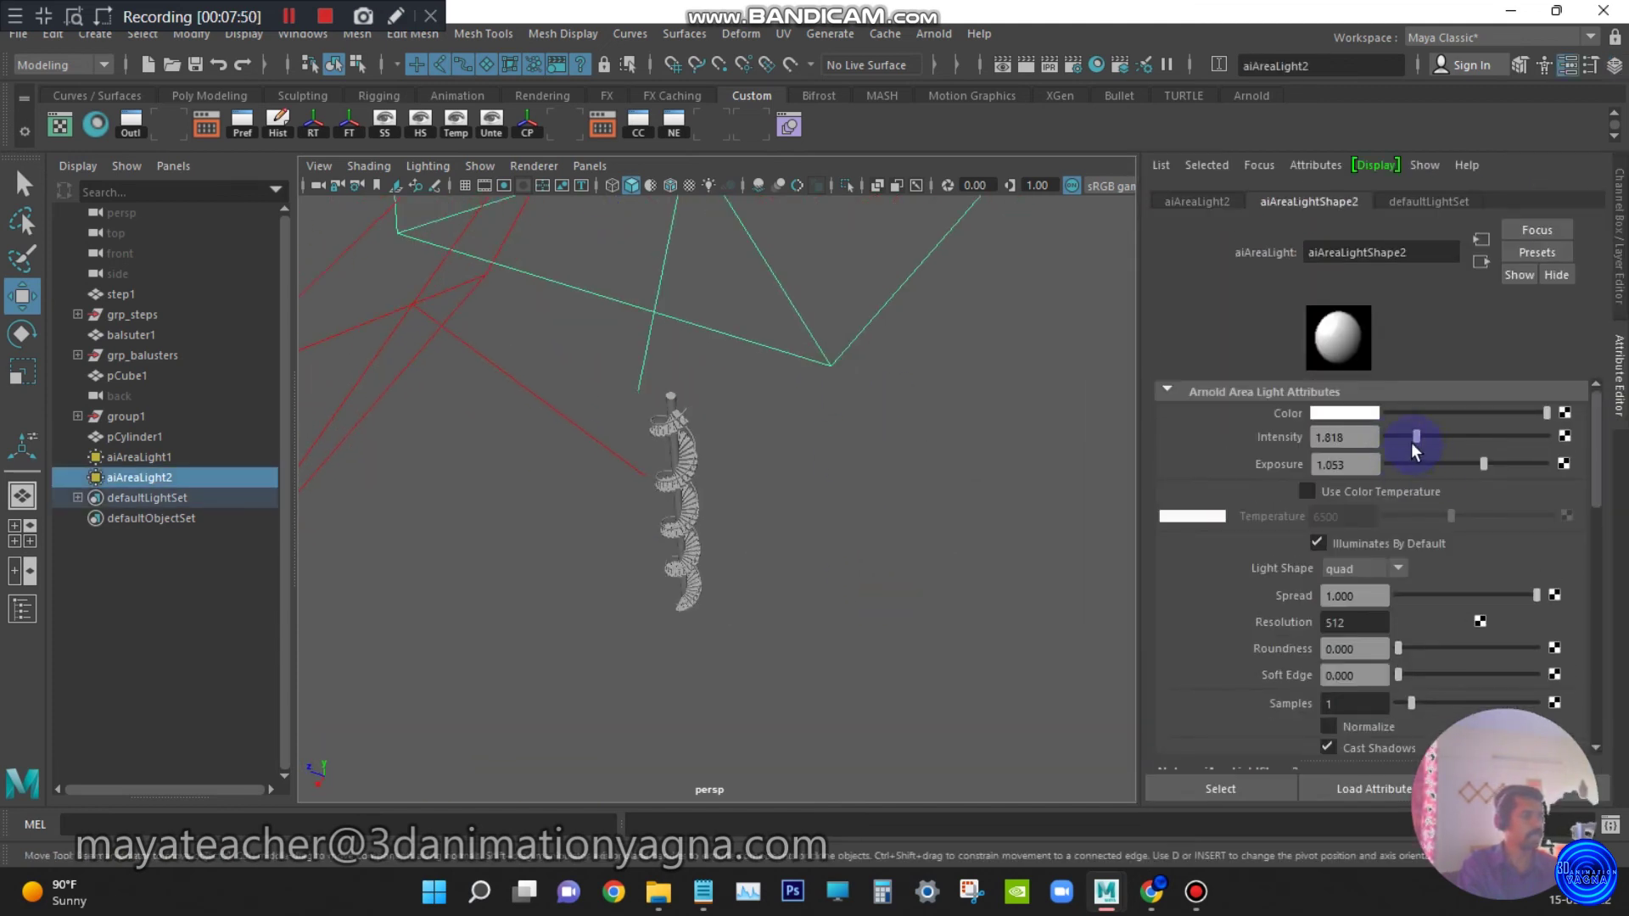
{"action": "left_click_drag", "start_coordinate": [1412, 445], "coordinate": [1472, 470]}
{"action": "left_click", "coordinate": [1566, 66]}
{"action": "scroll", "coordinate": [1003, 415], "scroll_direction": "down", "scroll_amount": 3}
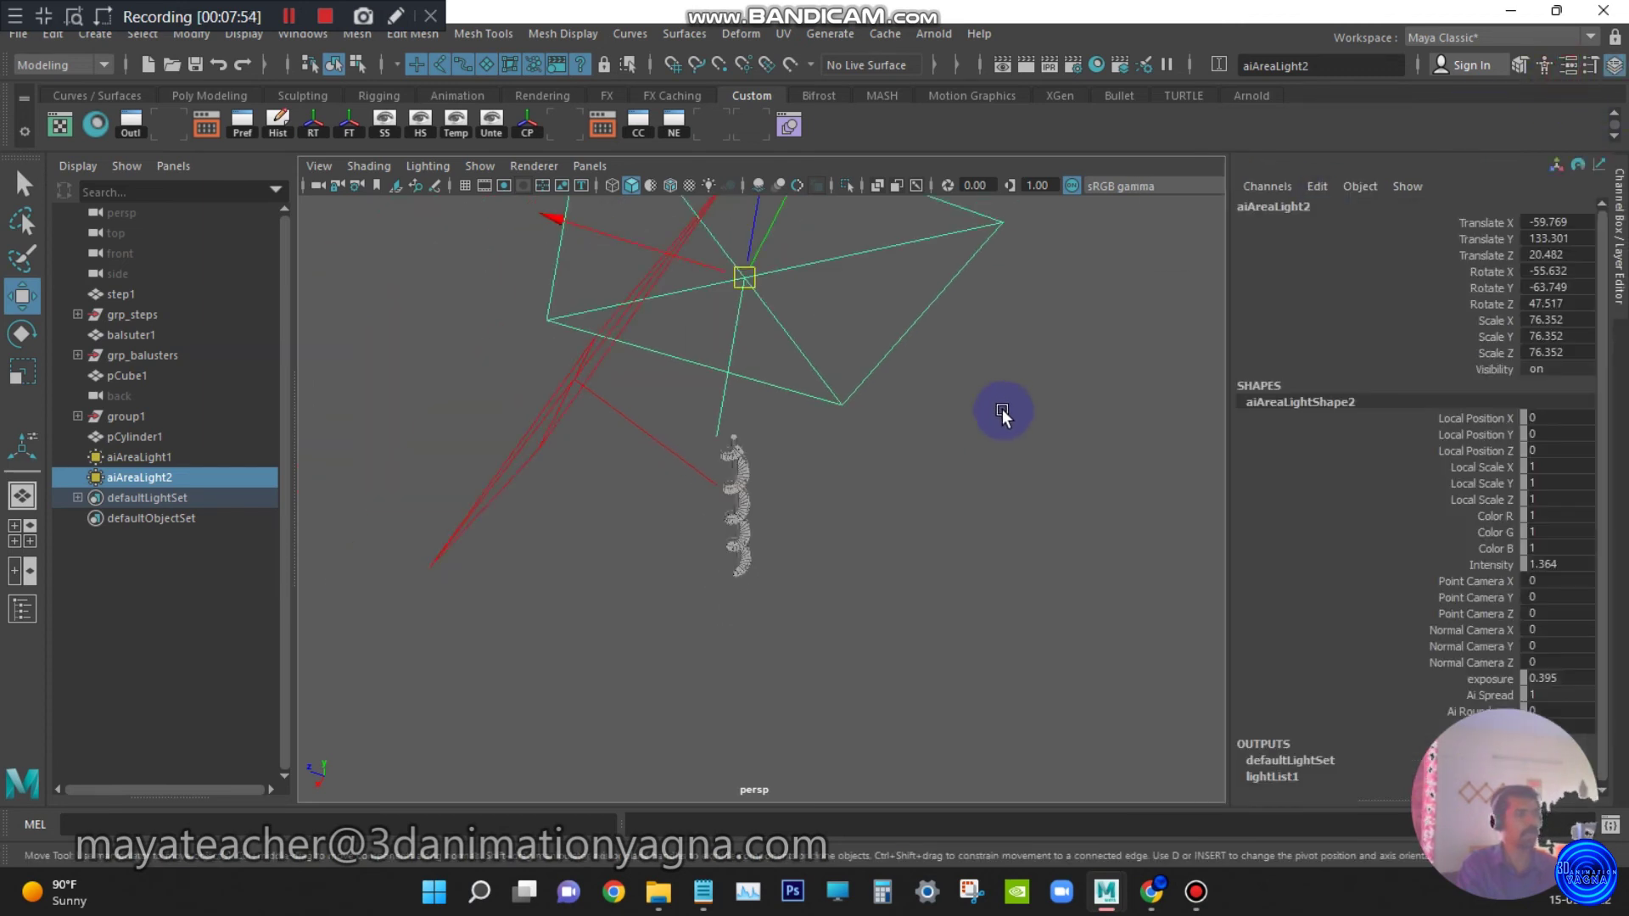
Render the lit spiral staircase from the perspective camera in the Arnold RenderView
{"action": "left_click_drag", "start_coordinate": [1003, 415], "coordinate": [909, 527], "text": "alt"}
{"action": "scroll", "coordinate": [908, 527], "scroll_direction": "up", "scroll_amount": 5}
{"action": "left_click_drag", "start_coordinate": [845, 465], "coordinate": [883, 237], "text": "alt"}
{"action": "left_click", "coordinate": [933, 34]}
{"action": "left_click", "coordinate": [1030, 89]}
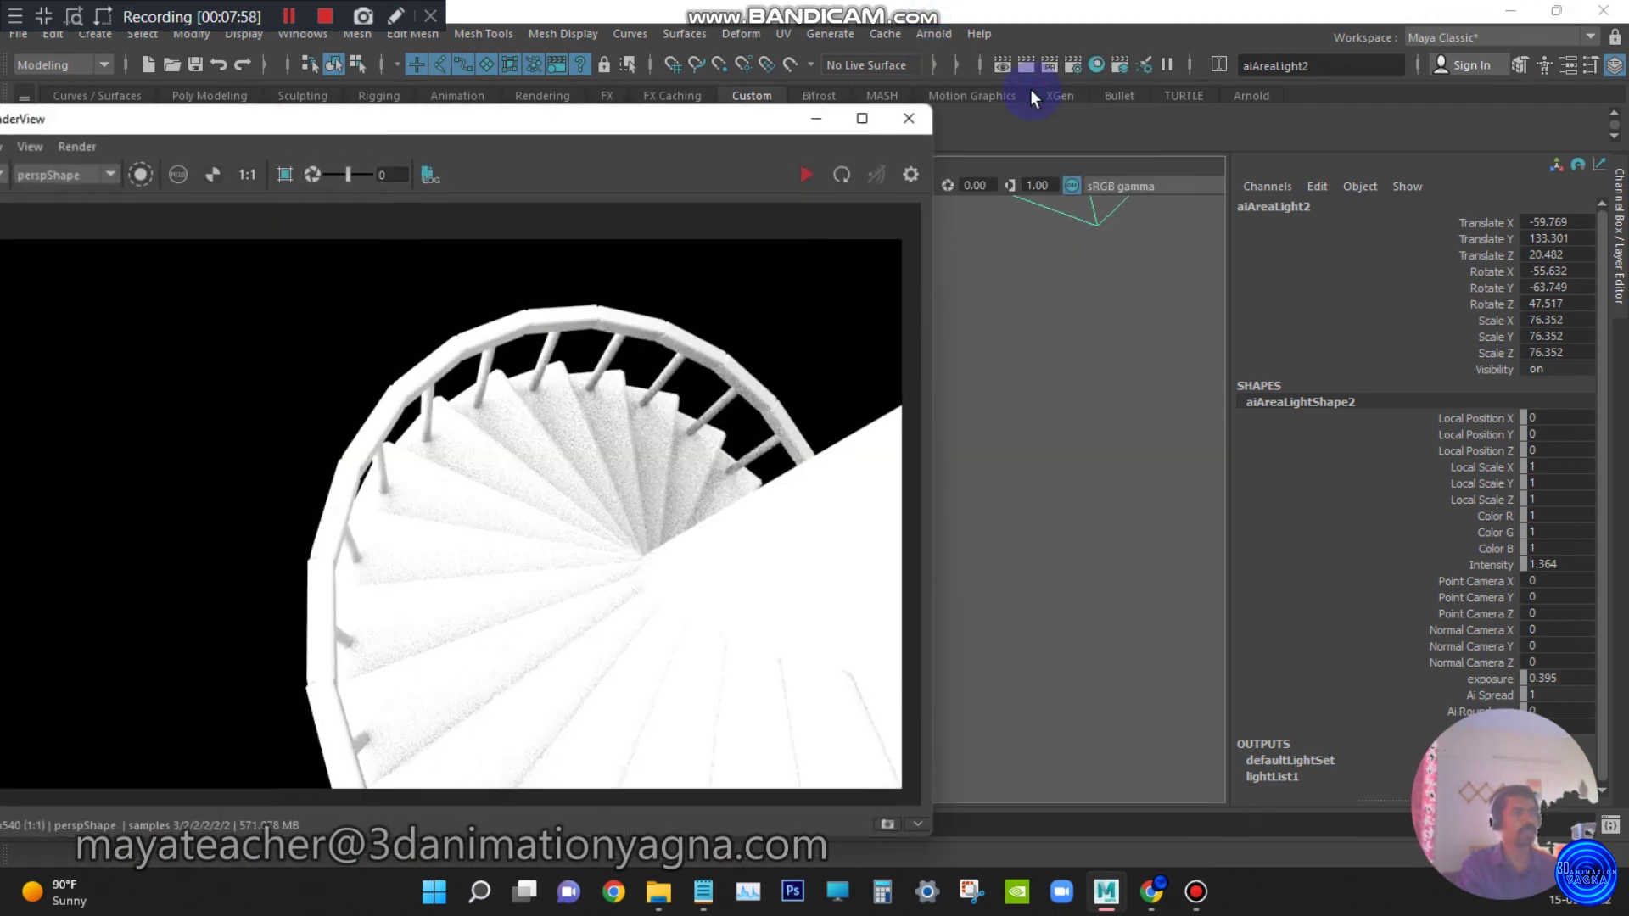
{"action": "left_click", "coordinate": [802, 175]}
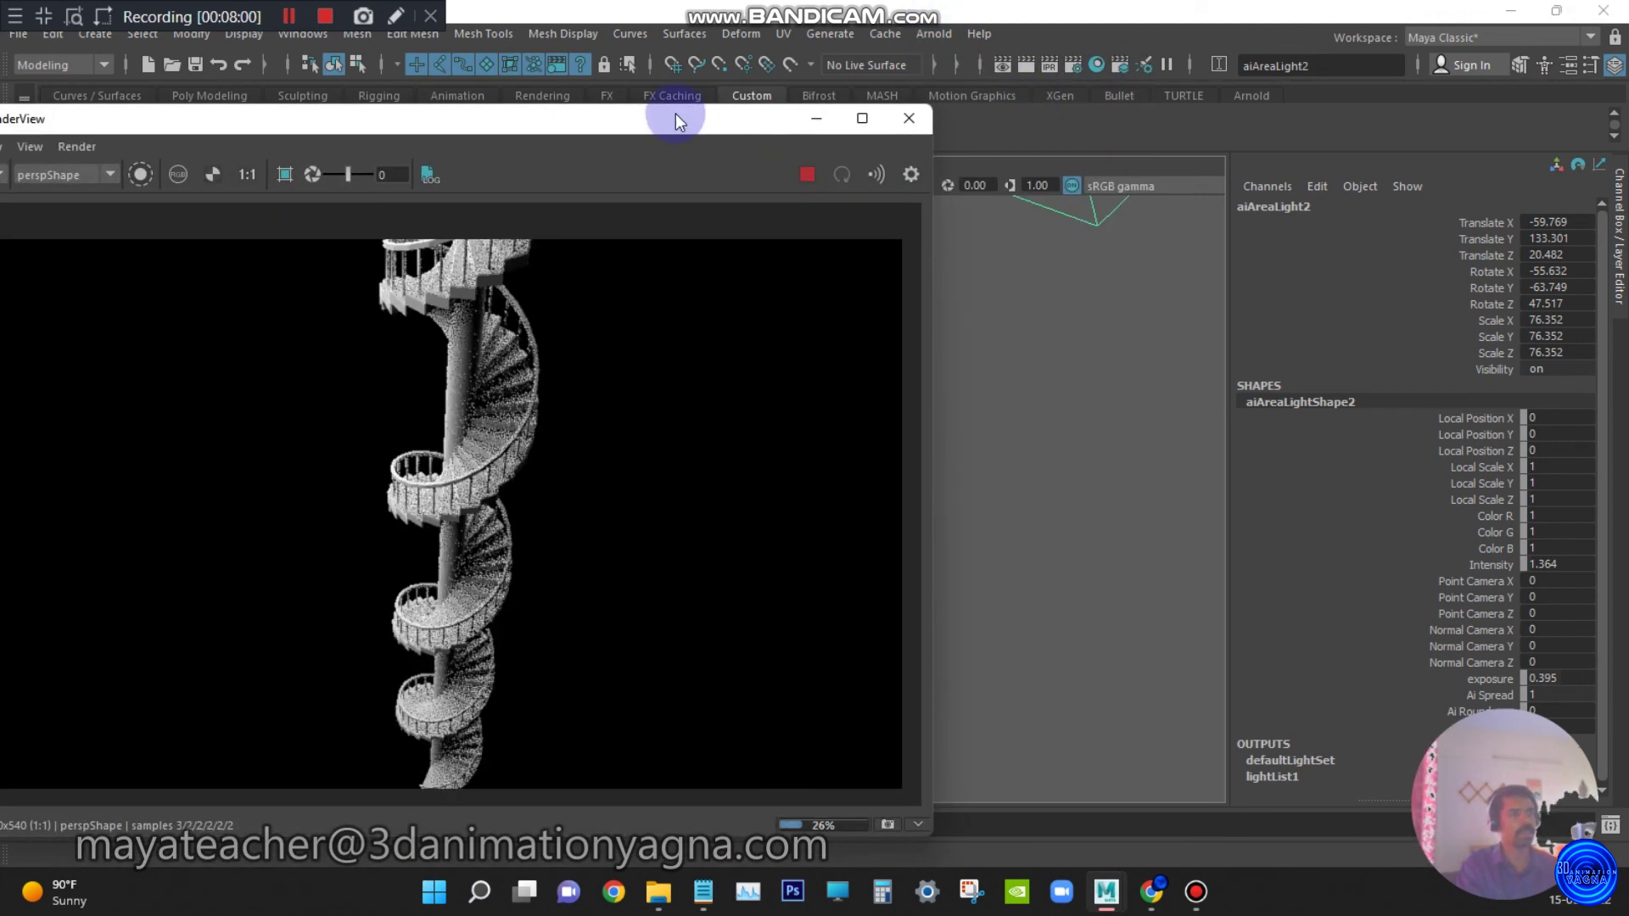
{"action": "left_click_drag", "start_coordinate": [675, 118], "coordinate": [862, 100]}
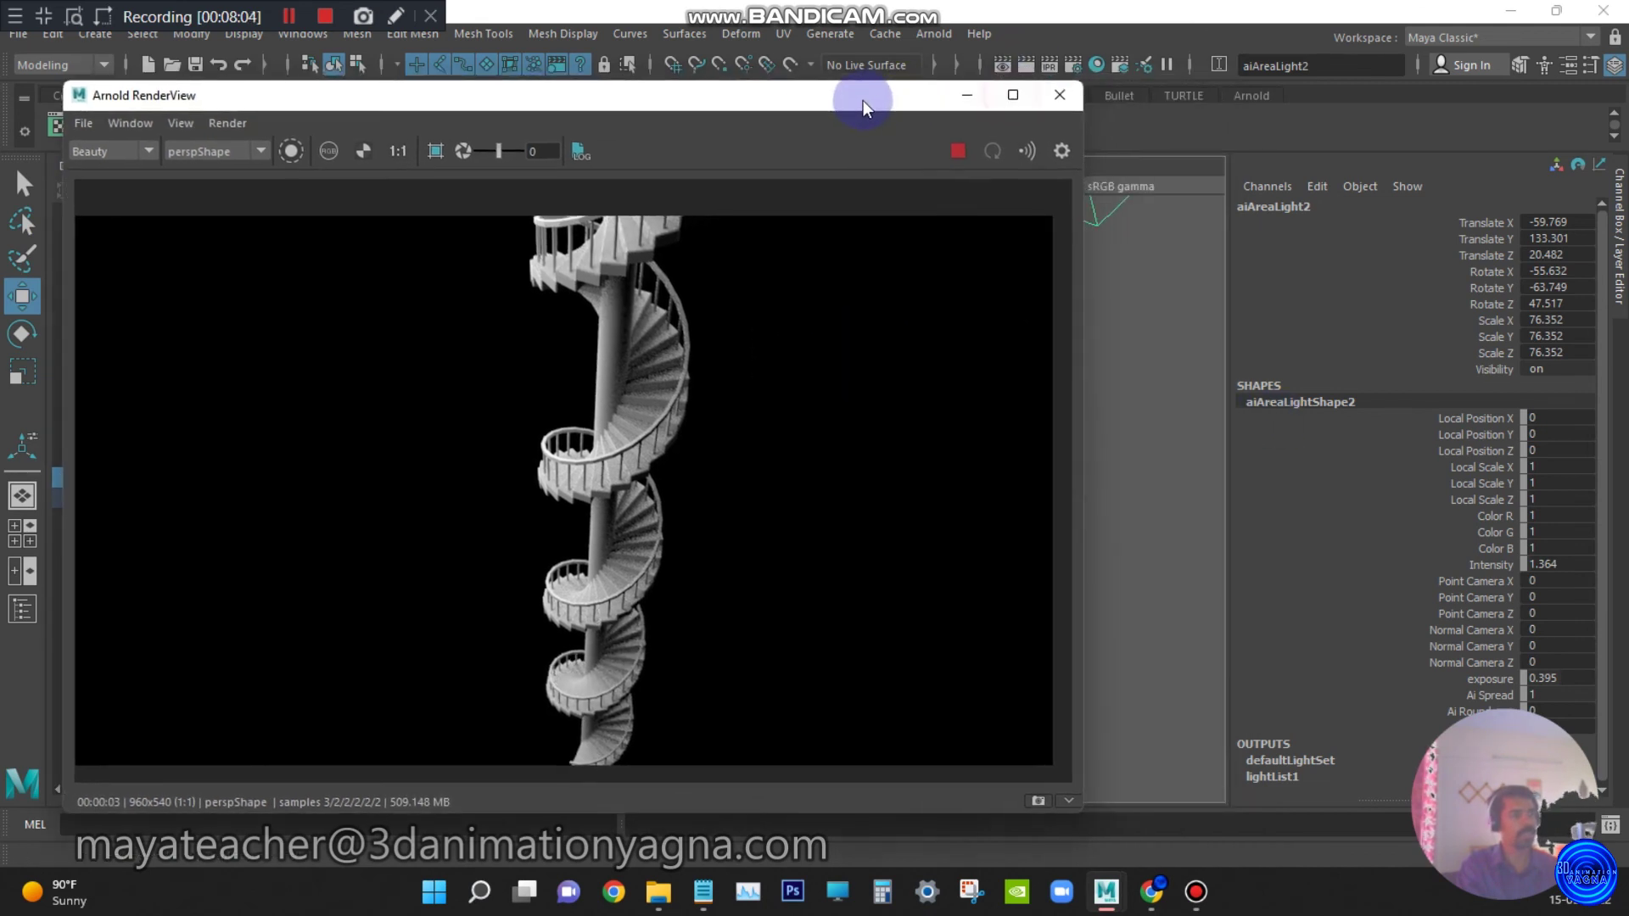
{"action": "scroll", "coordinate": [1134, 428], "scroll_direction": "up", "scroll_amount": 5}
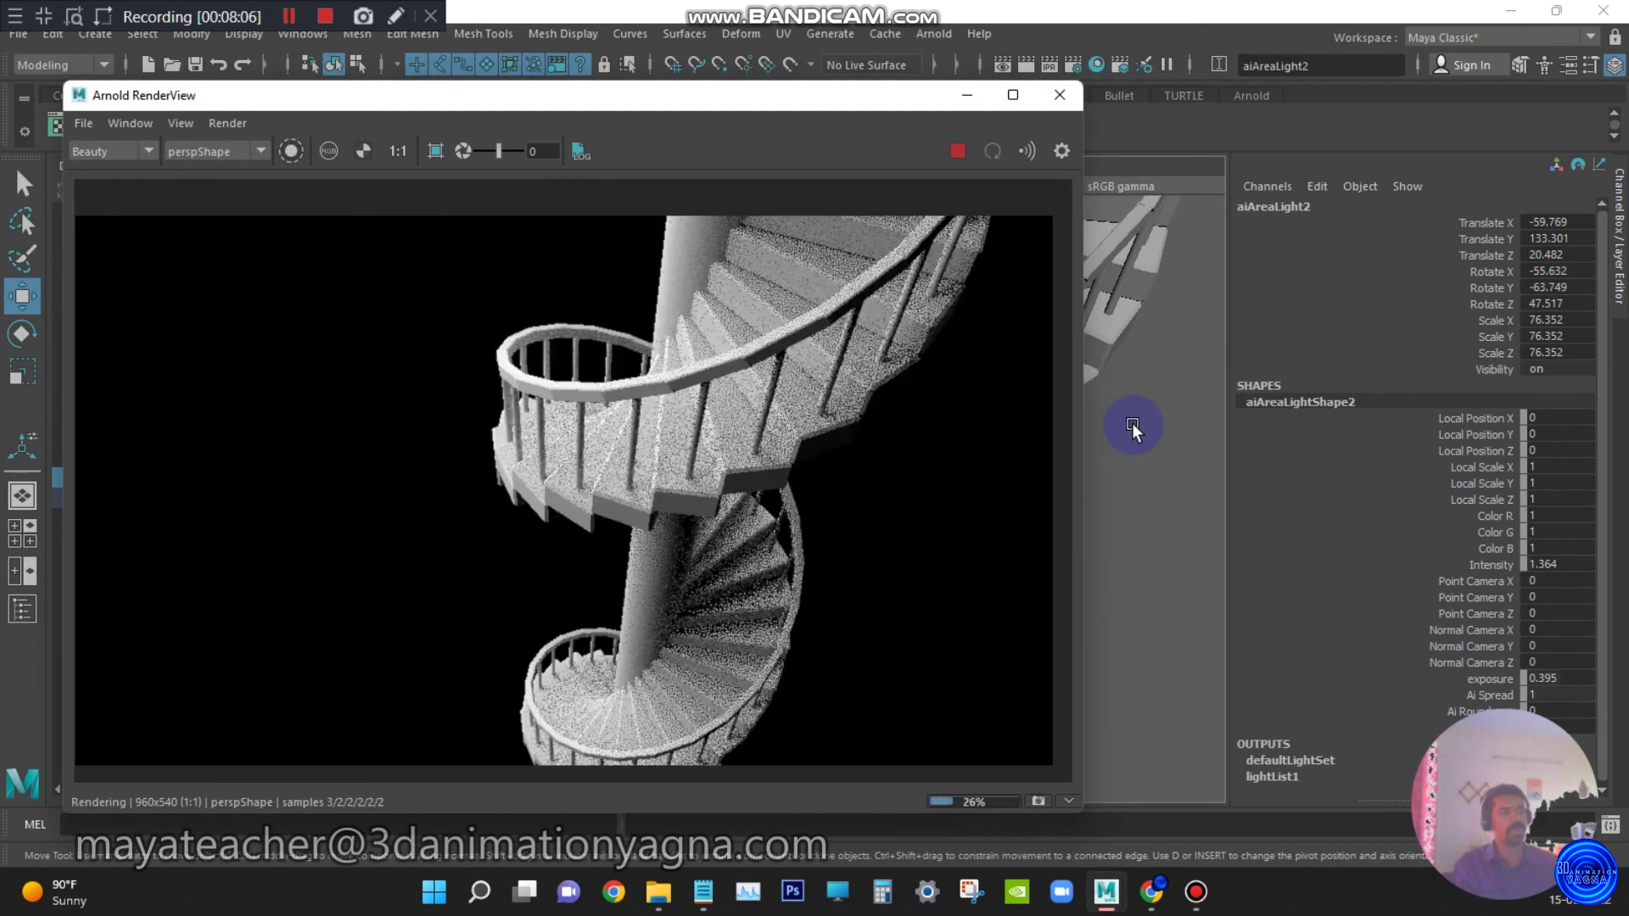